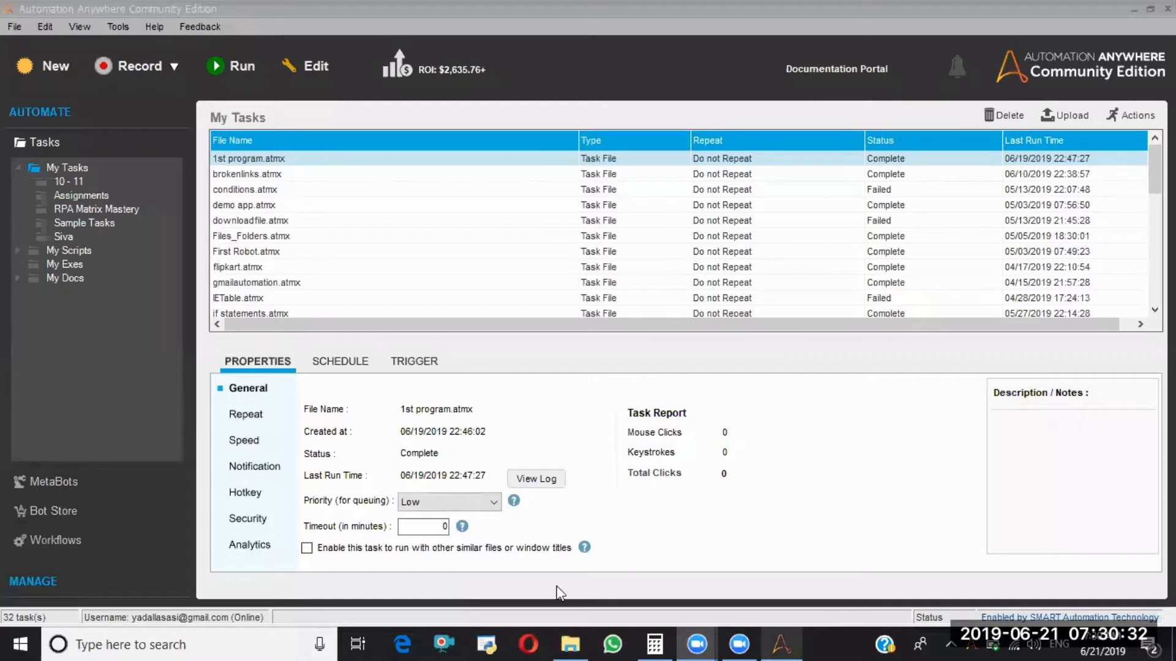
left_click(35, 66)
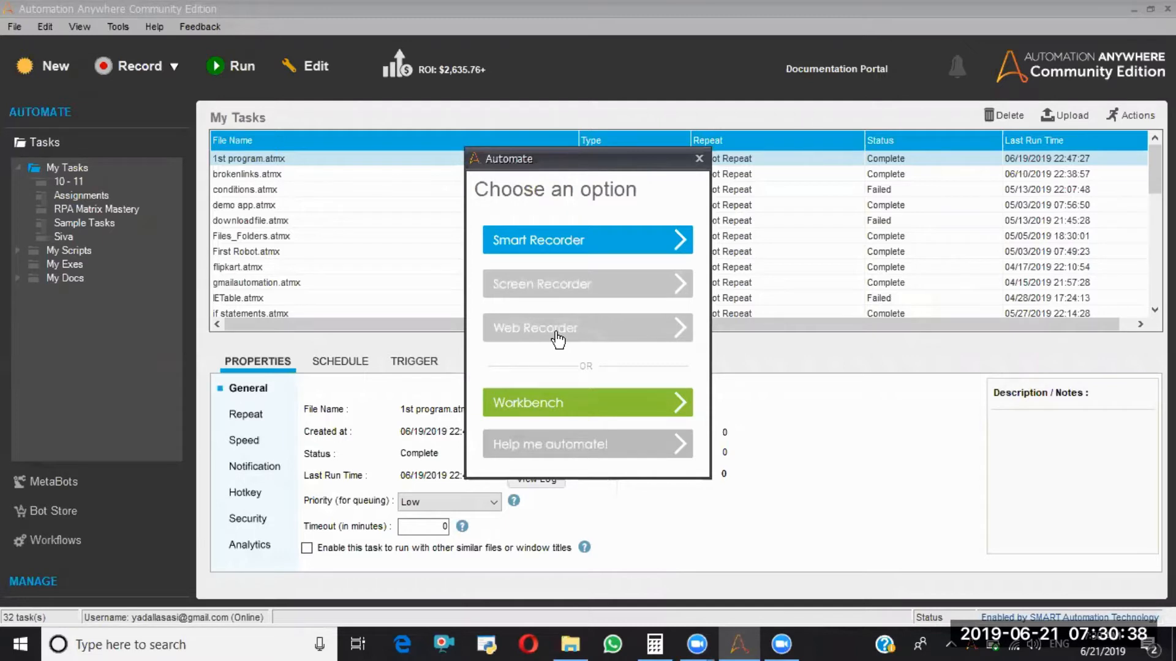
left_click(558, 339)
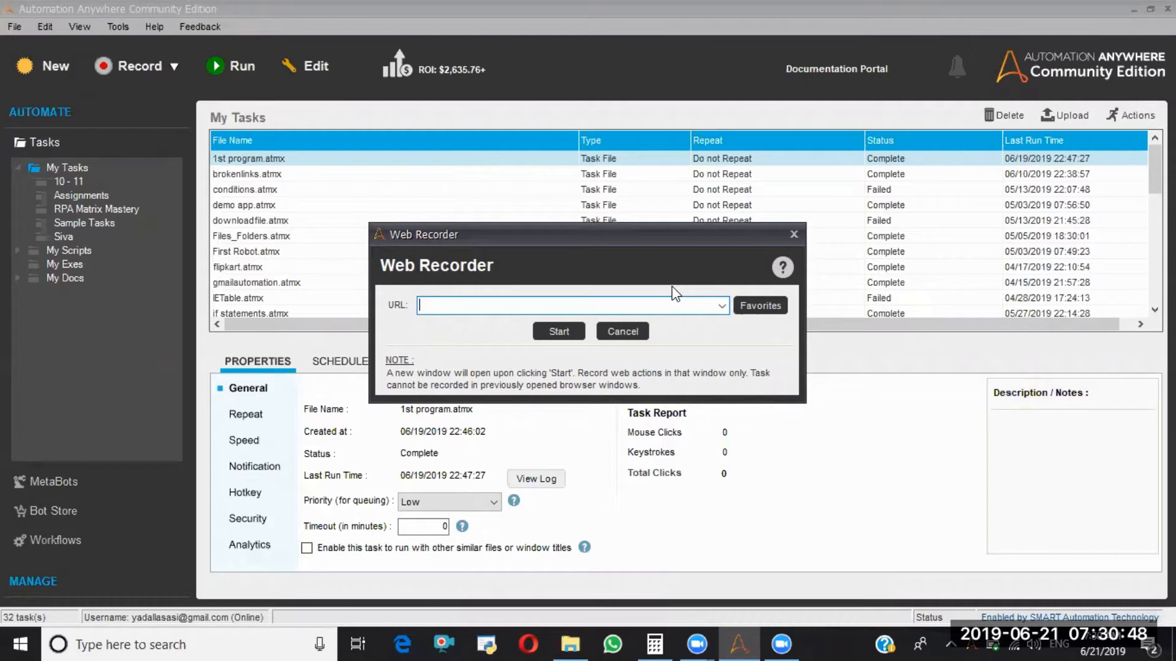
left_click(796, 237)
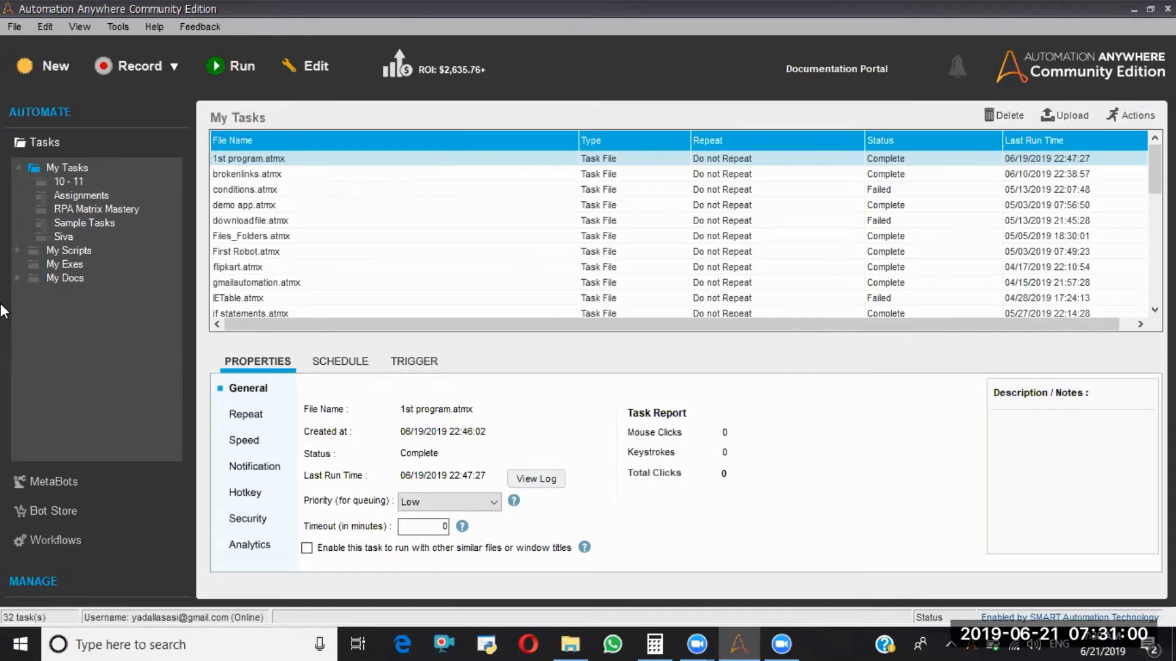
left_click(33, 67)
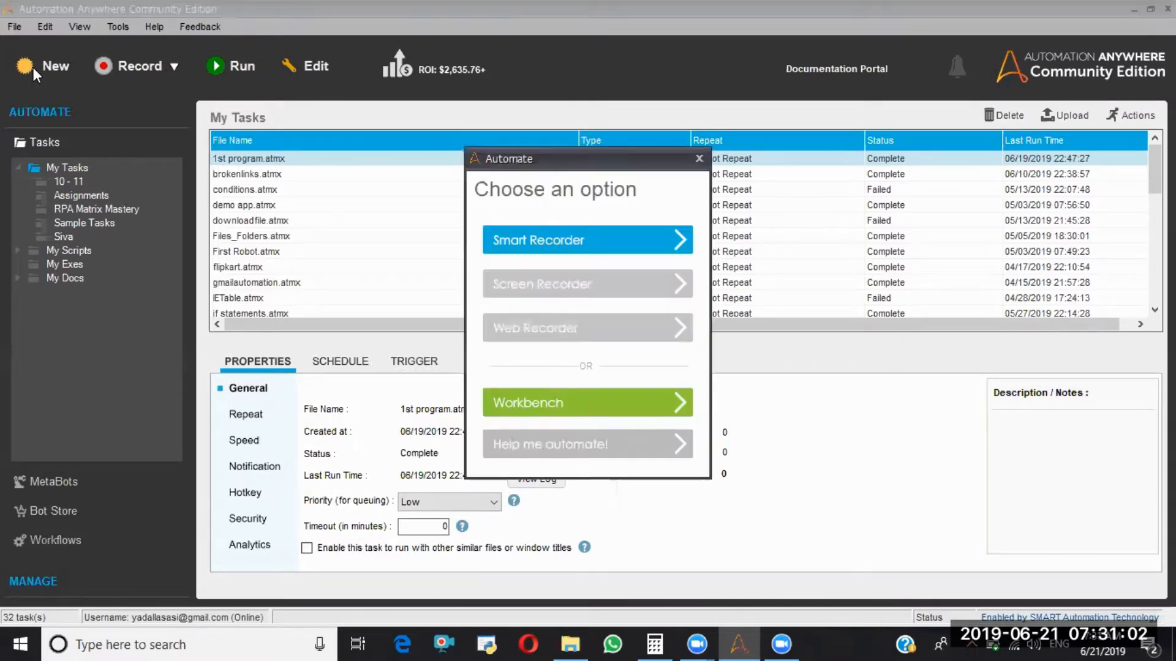
left_click(510, 404)
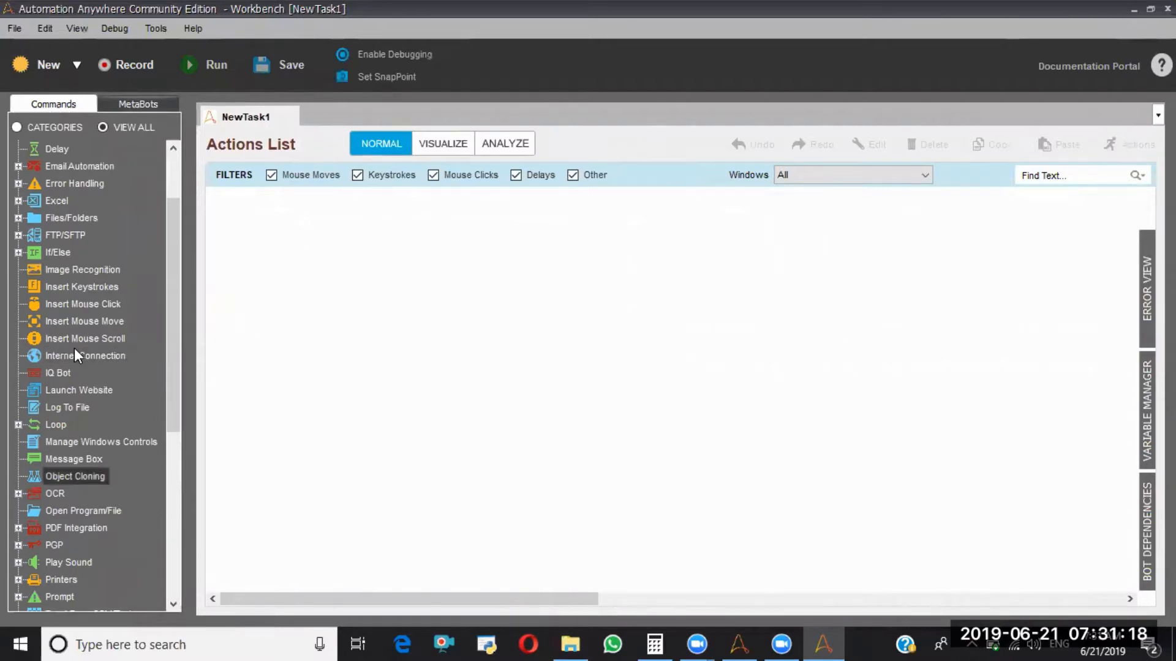
scroll(75, 348, "down", 5)
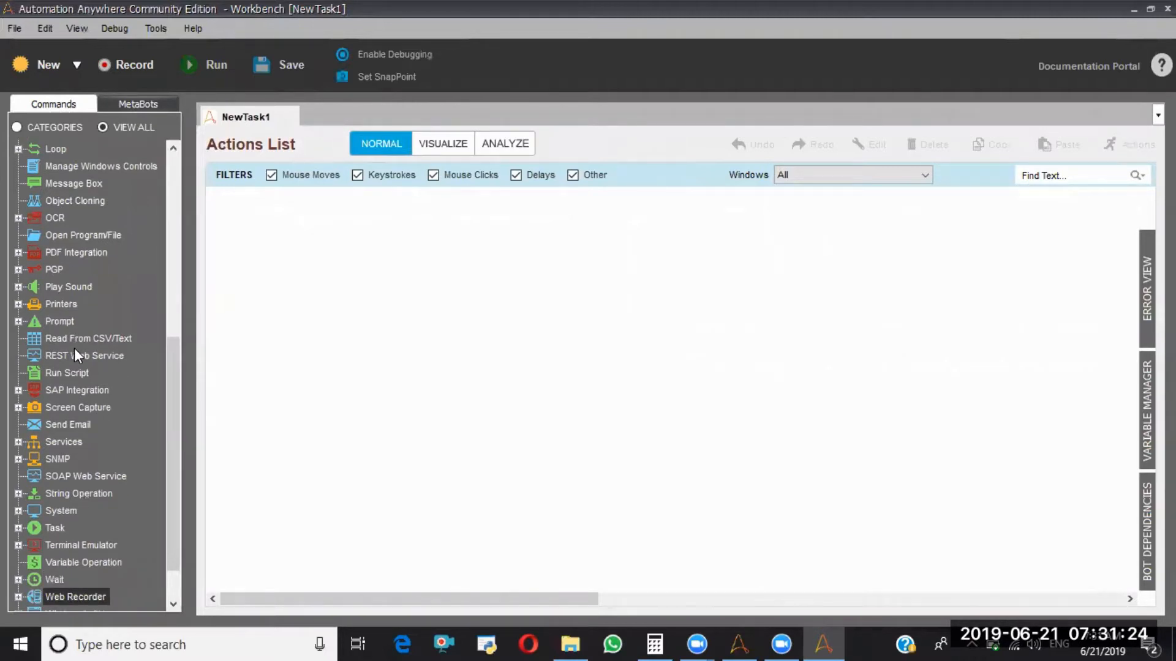
key("Right")
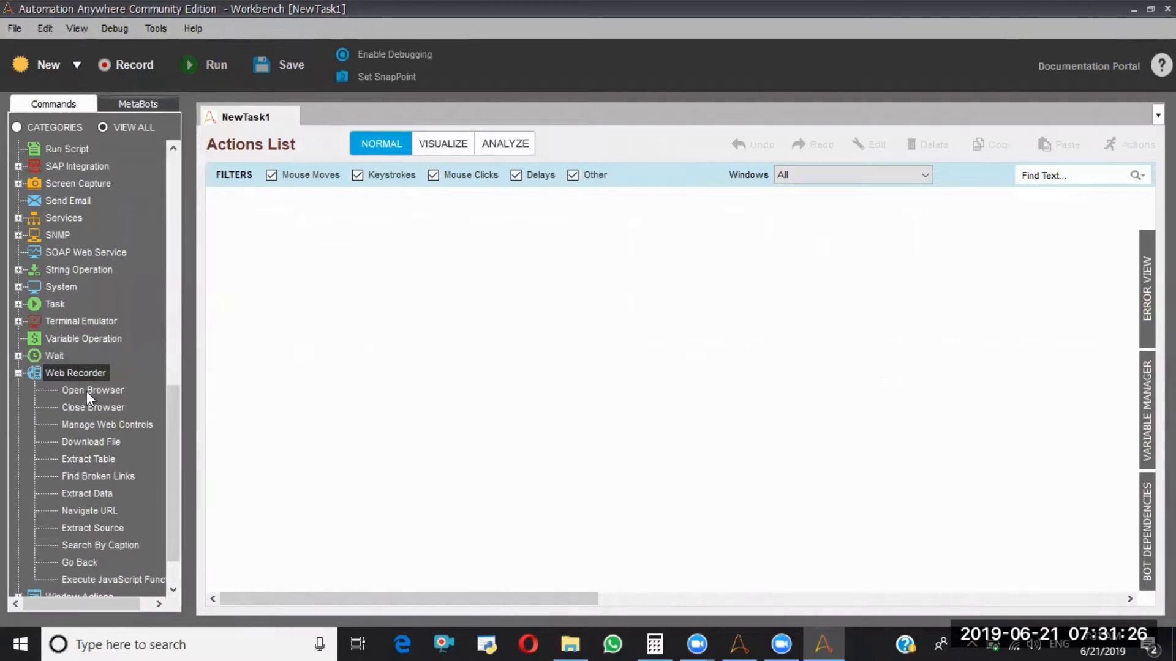
left_click_drag(86, 392, 431, 355)
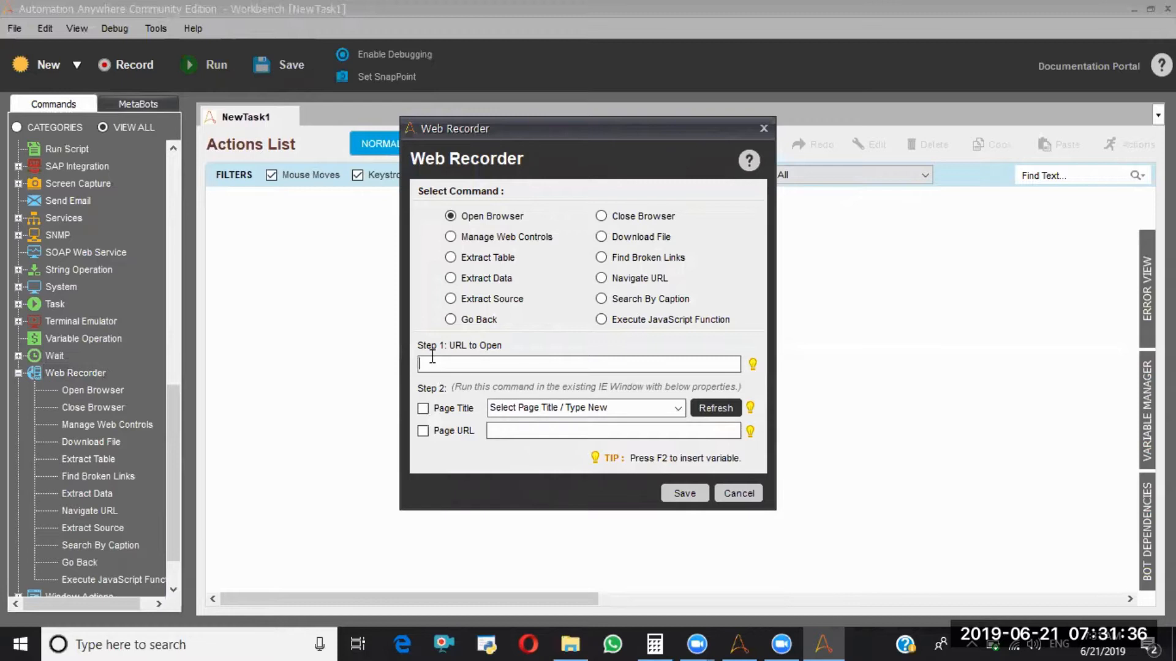
type("www.google.com")
left_click(672, 495)
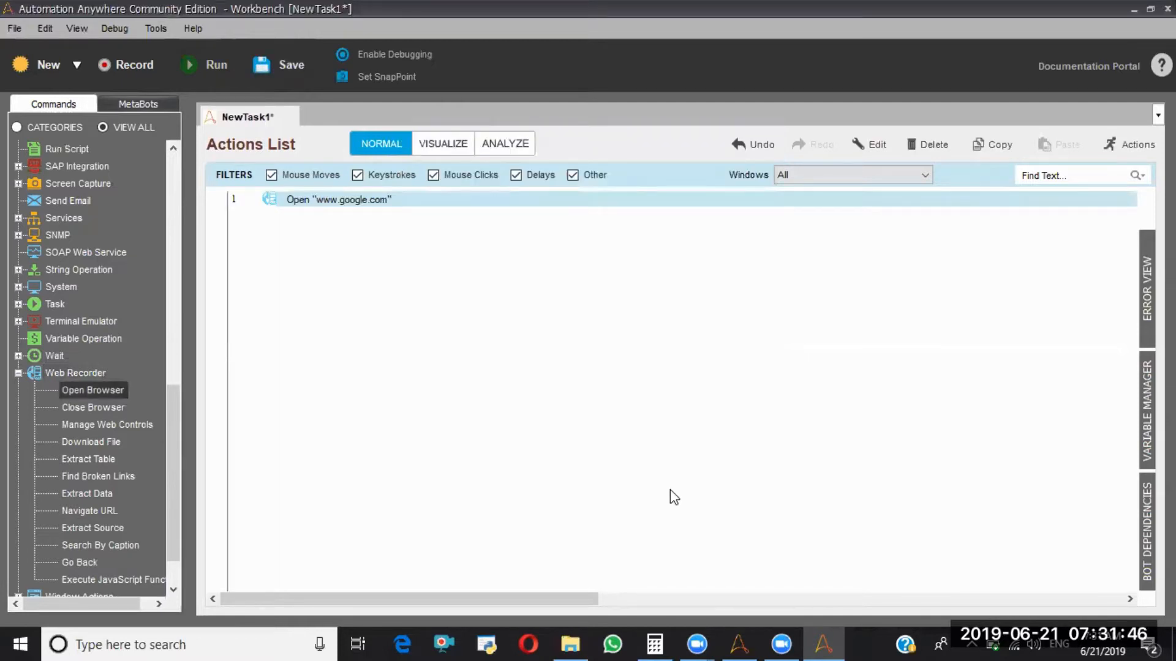
- Save the task as Manage Web Controls in the RPA Matrix Mastery directory
key("ctrl+s")
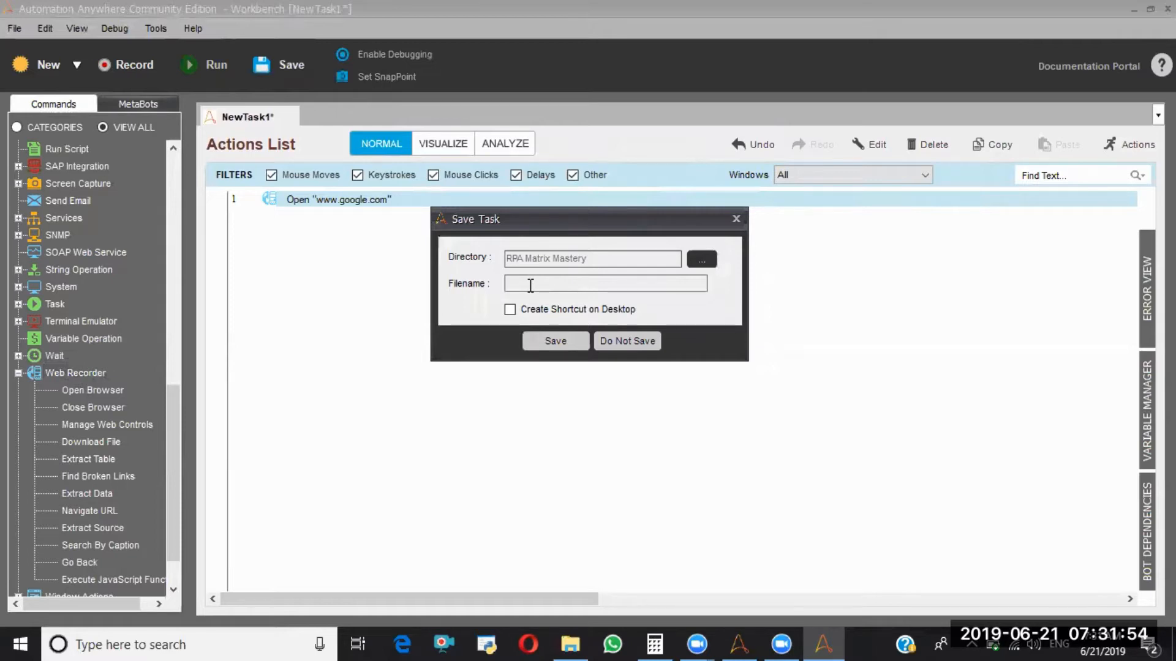
type("Mana")
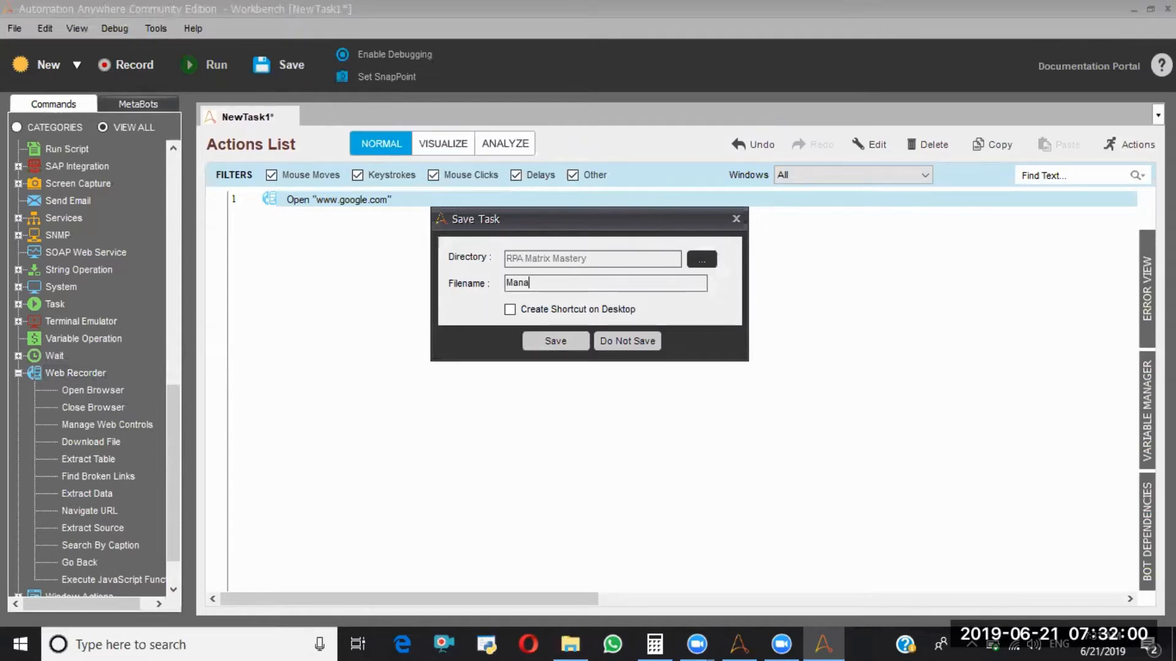
type("ge Web Controls")
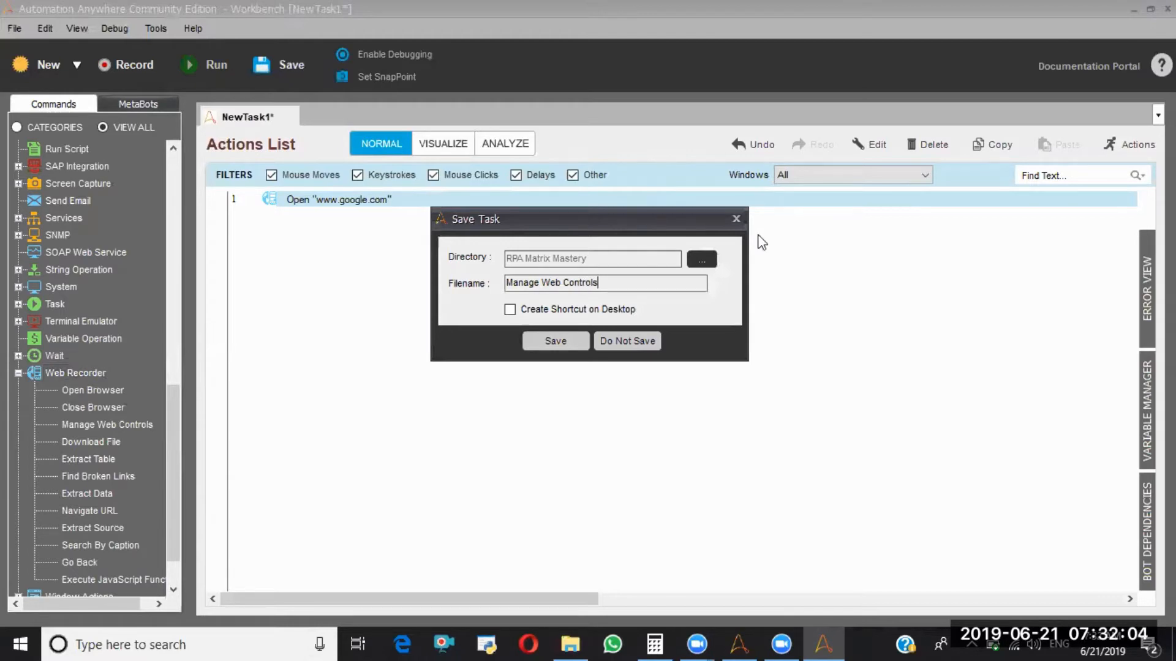
left_click(553, 340)
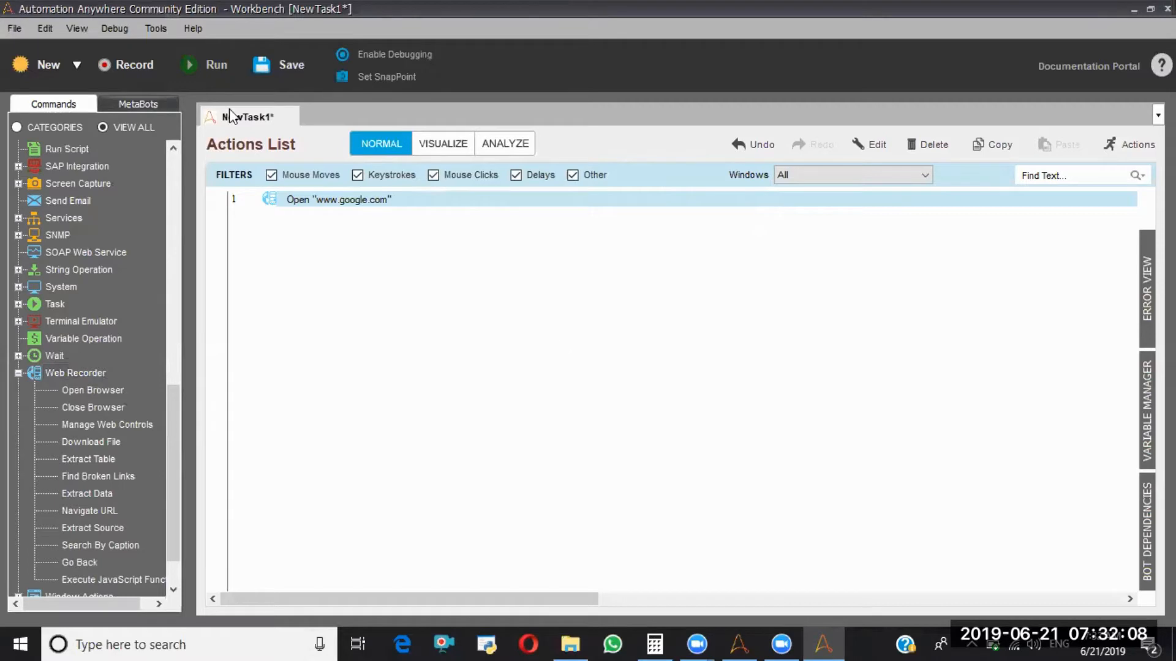
- Run the task to open Google, decline the Switch to Chrome offer and try out the search box
left_click(197, 71)
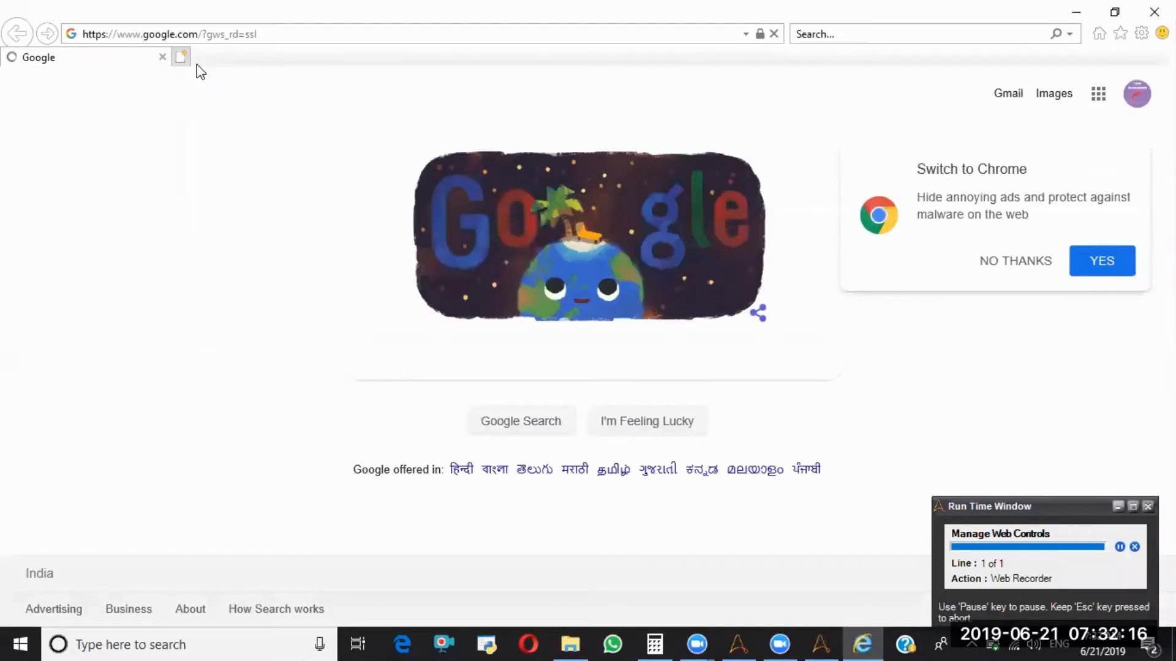
left_click(1004, 265)
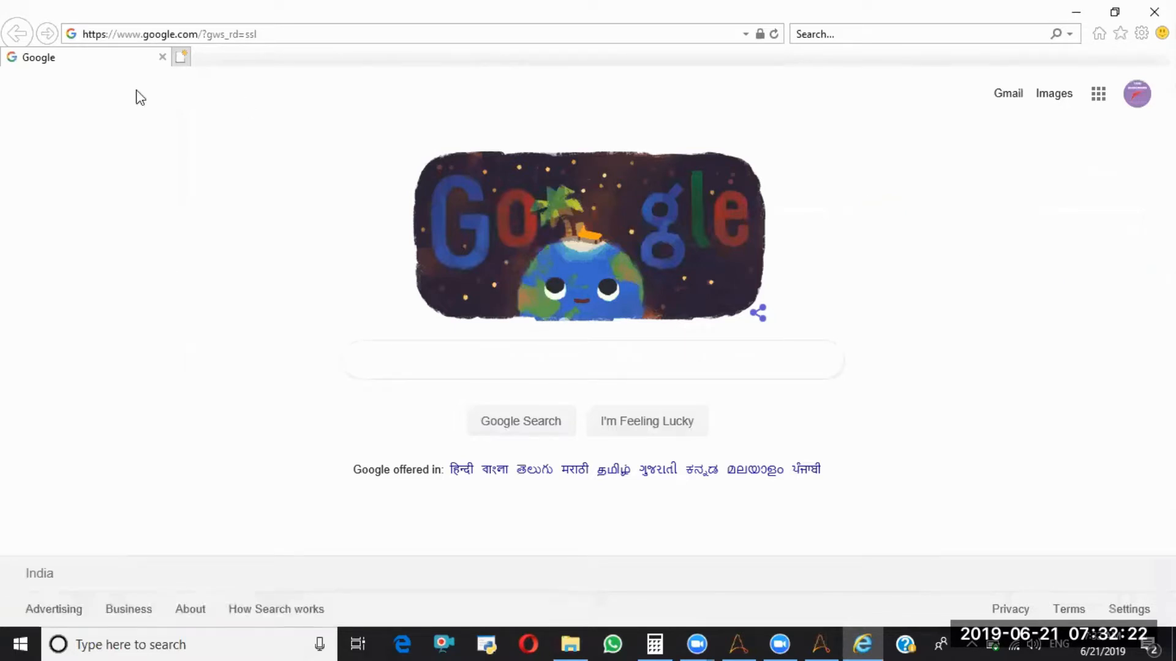
left_click(513, 360)
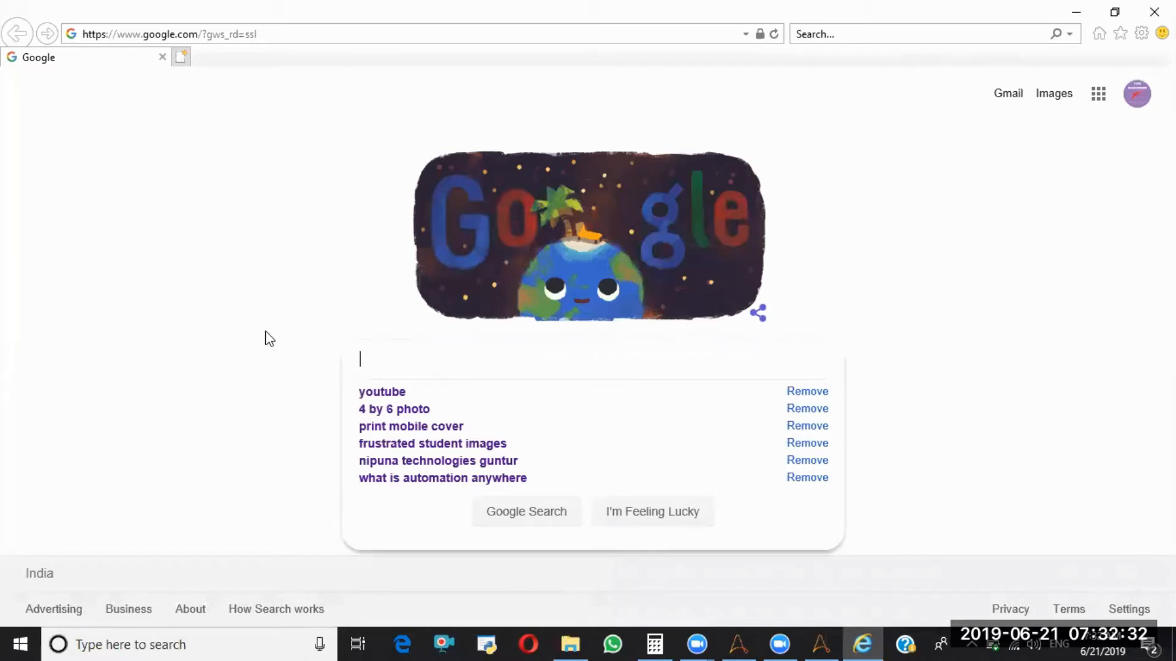
key("Escape")
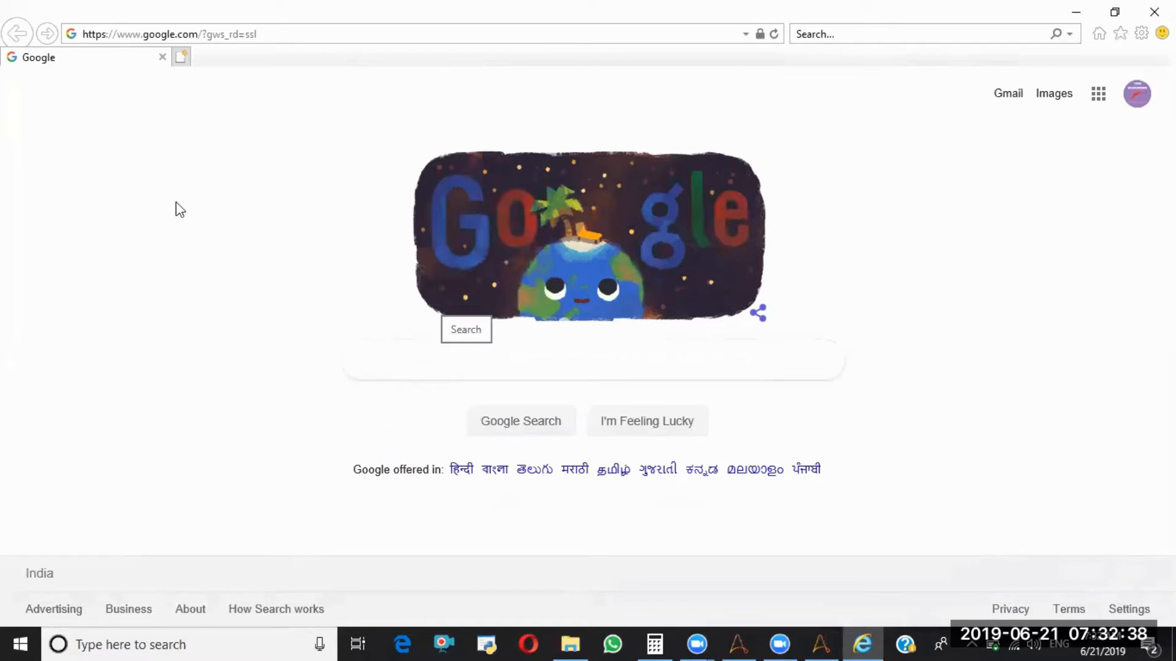
- Return to the Workbench and start a Manage Web Controls command from the Web Recorder commands
mouse_move(831, 634)
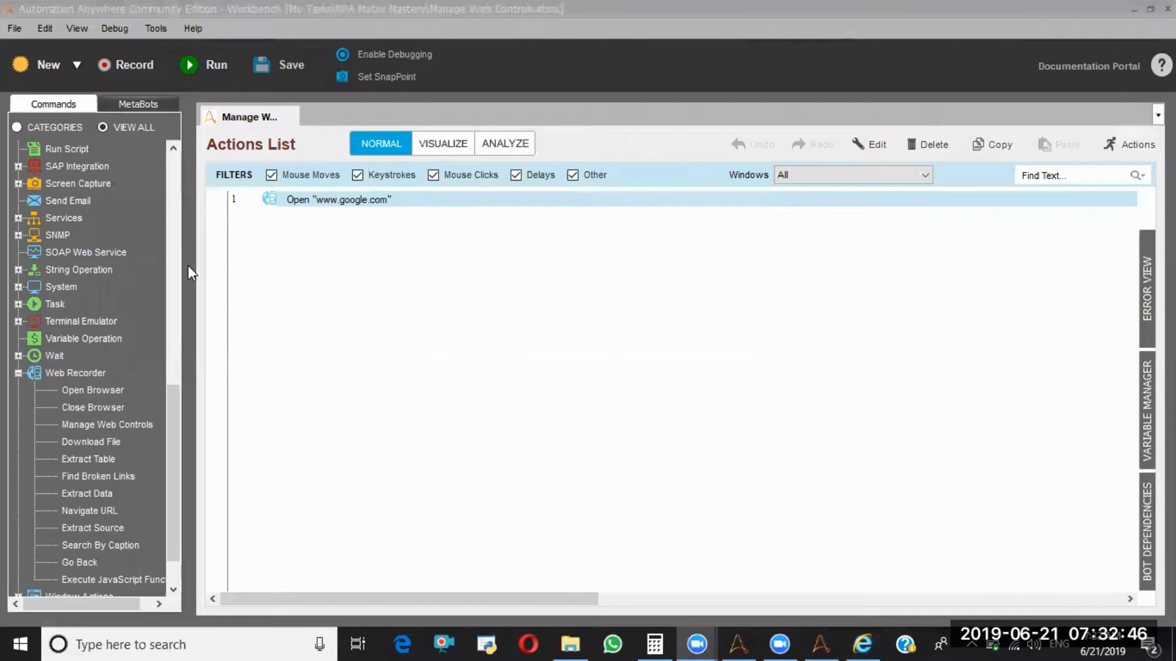
left_click(105, 425)
double_click(105, 425)
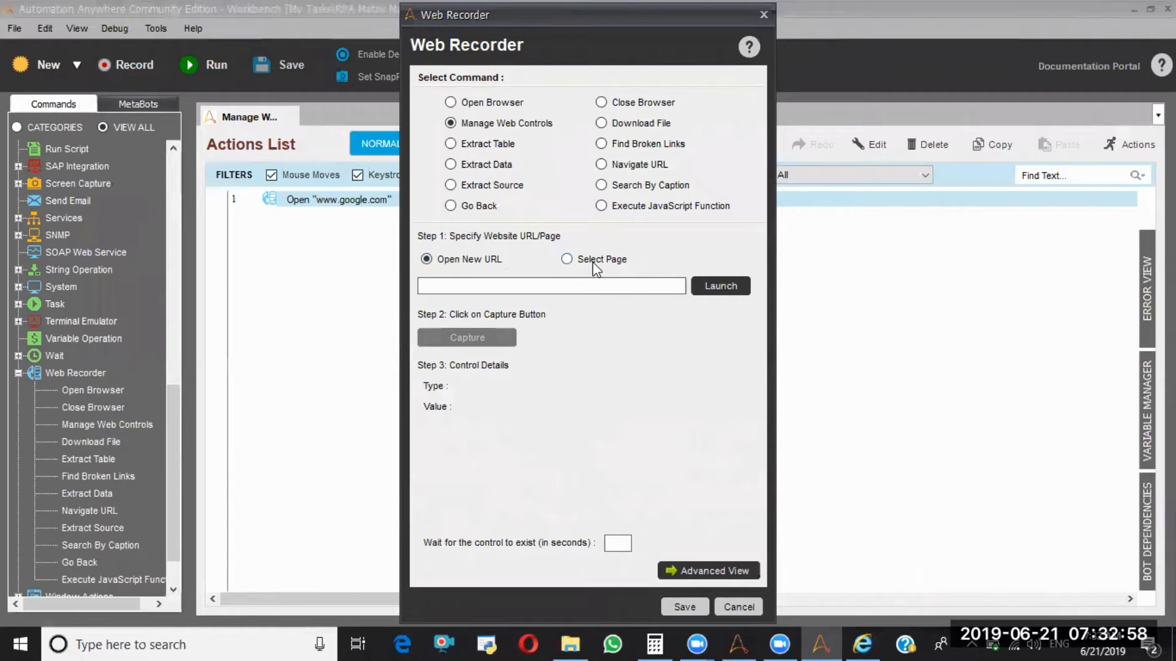
left_click(517, 291)
type("www.google.co")
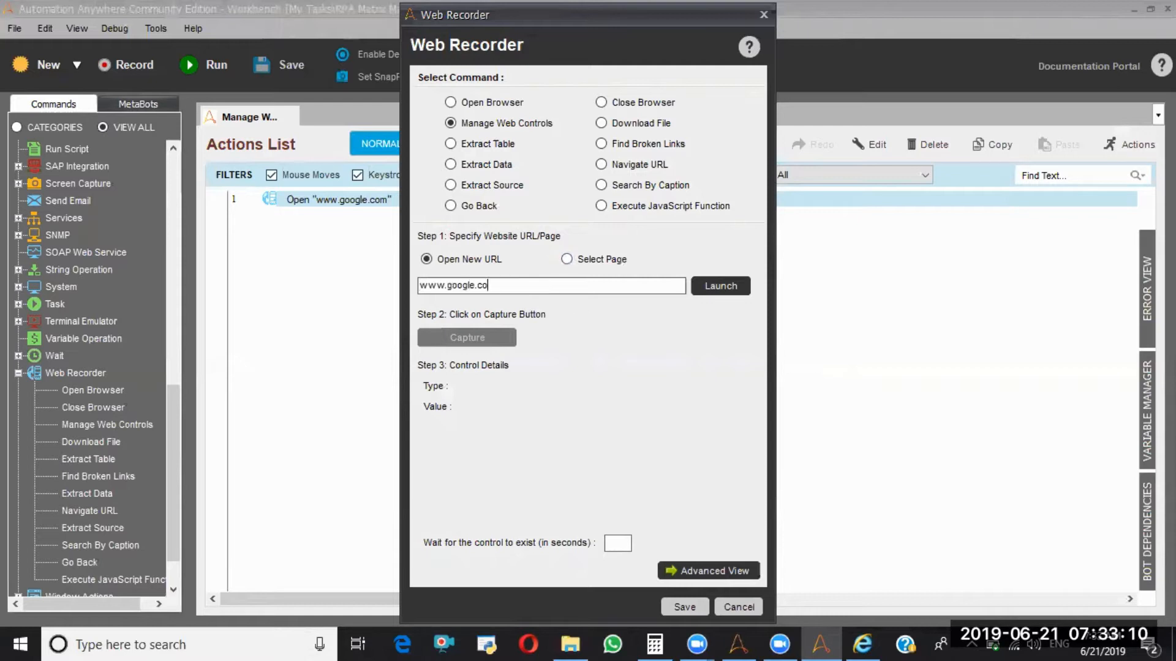
type("m")
key("BackSpace")
key("BackSpace")
key("BackSpace")
key("BackSpace")
key("BackSpace")
key("BackSpace")
key("BackSpace")
key("BackSpace")
key("BackSpace")
key("BackSpace")
key("BackSpace")
key("BackSpace")
key("BackSpace")
key("BackSpace")
- Target the already open Google page for the command and capture its search text box
left_click(567, 260)
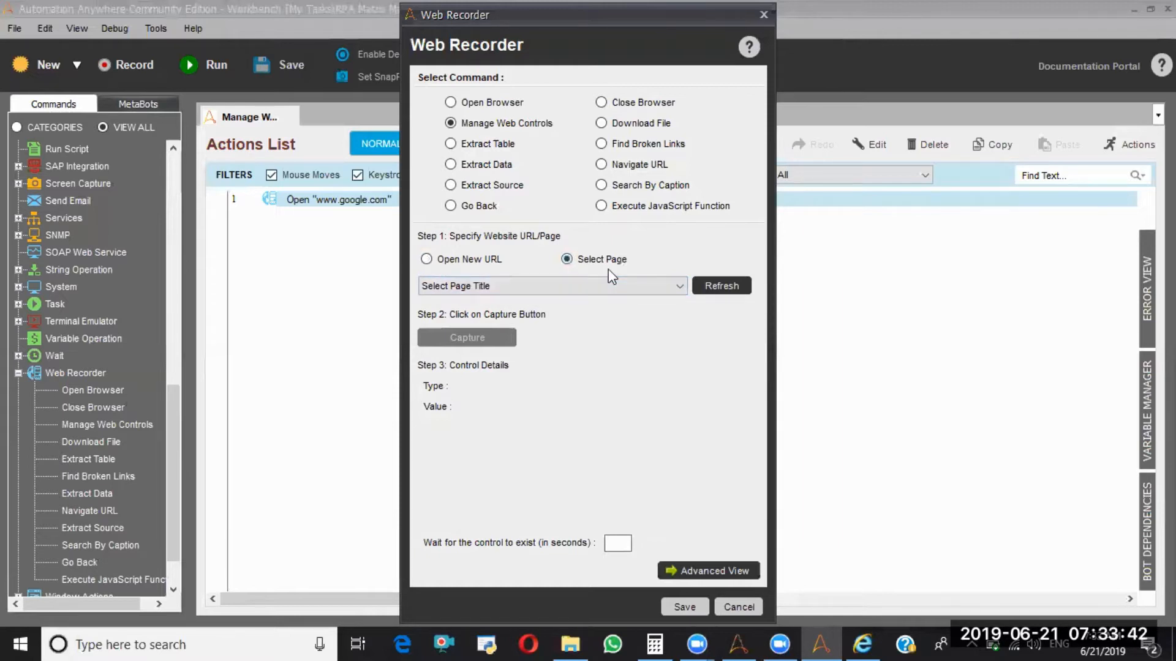
left_click(640, 286)
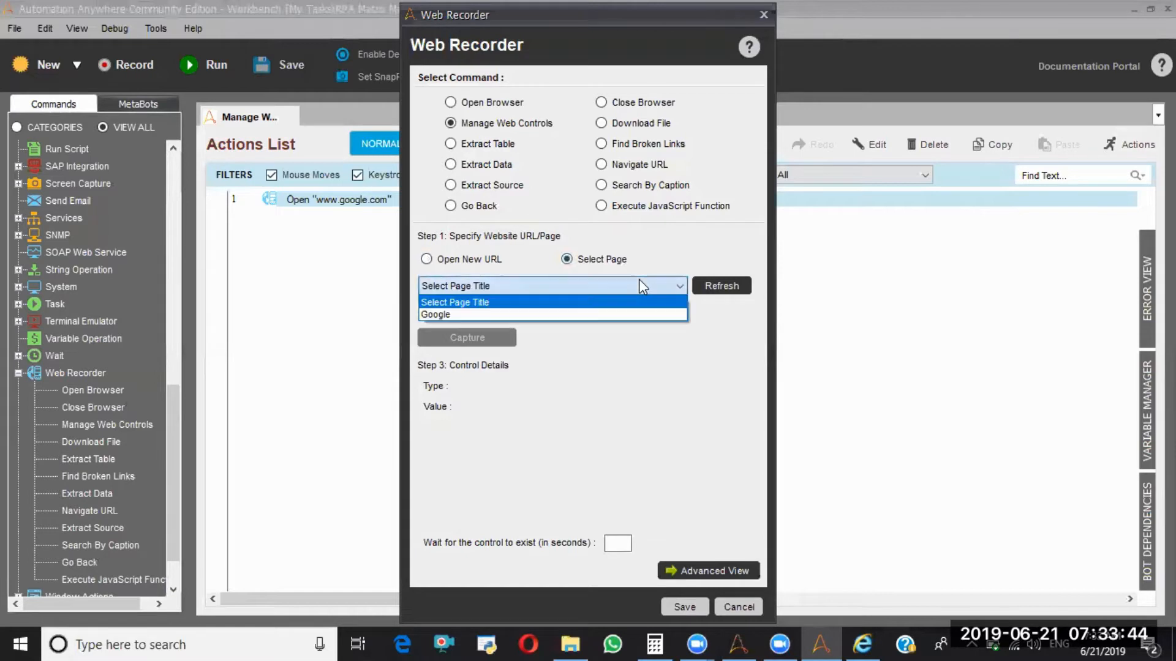
left_click(512, 315)
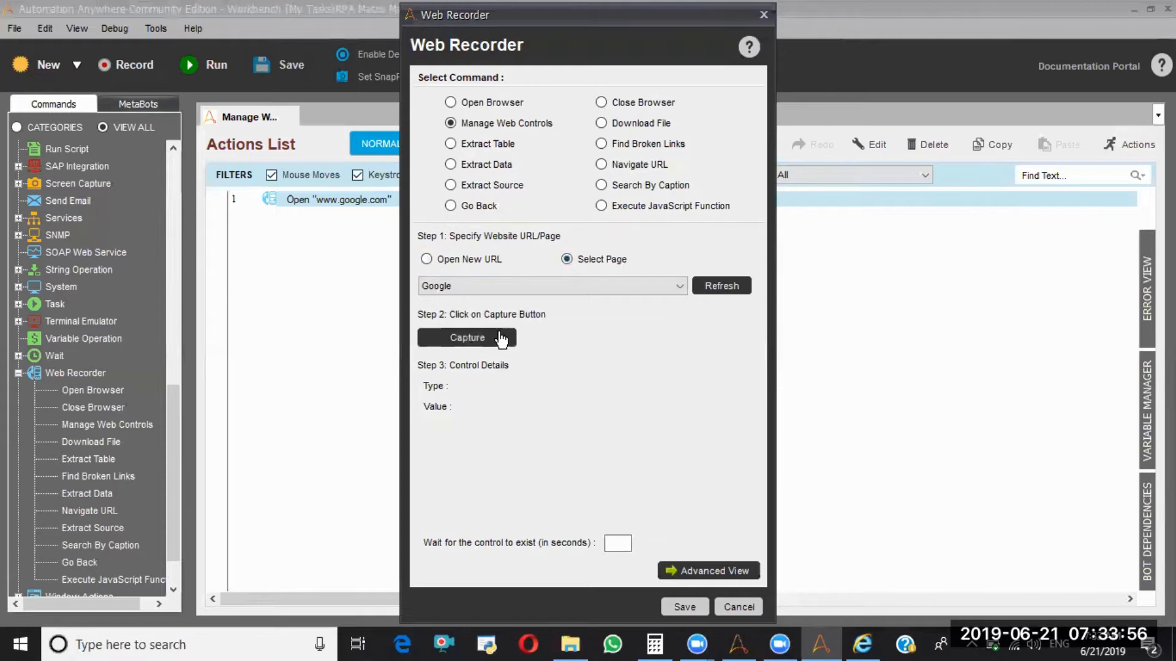
left_click(467, 337)
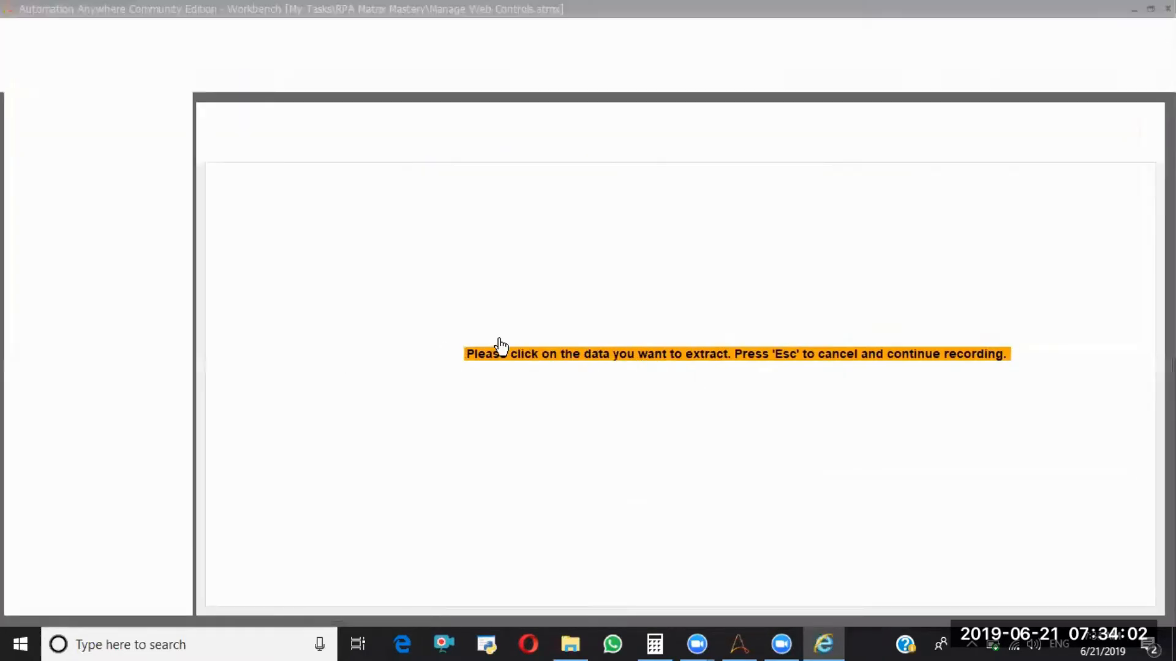
left_click(479, 346)
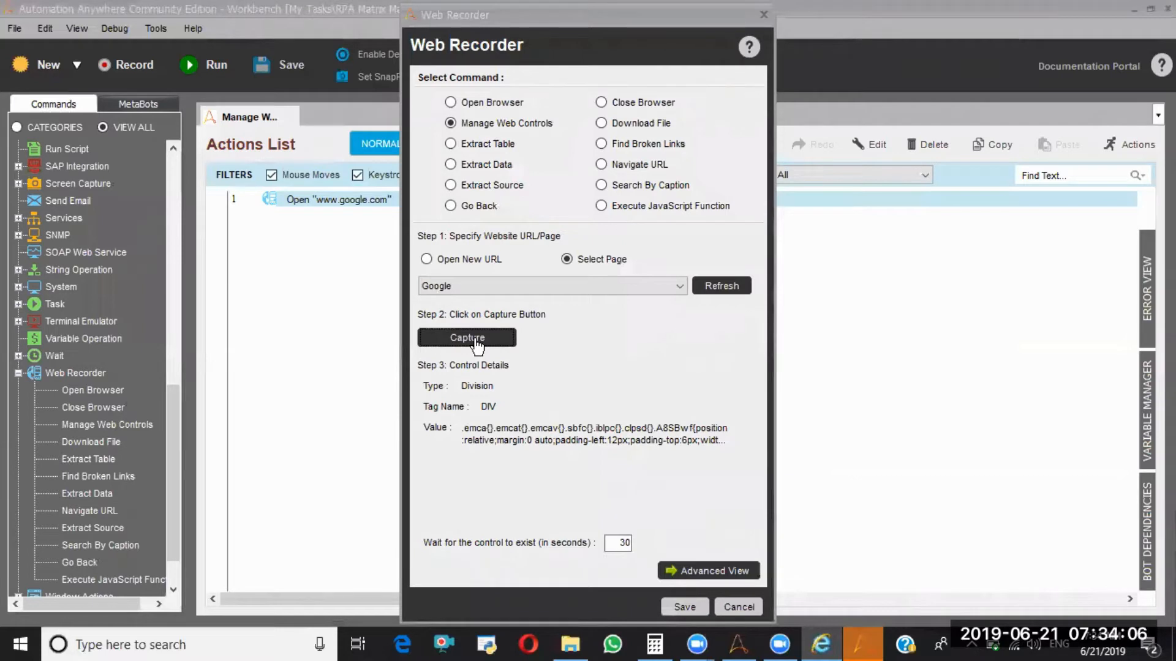
left_click(476, 344)
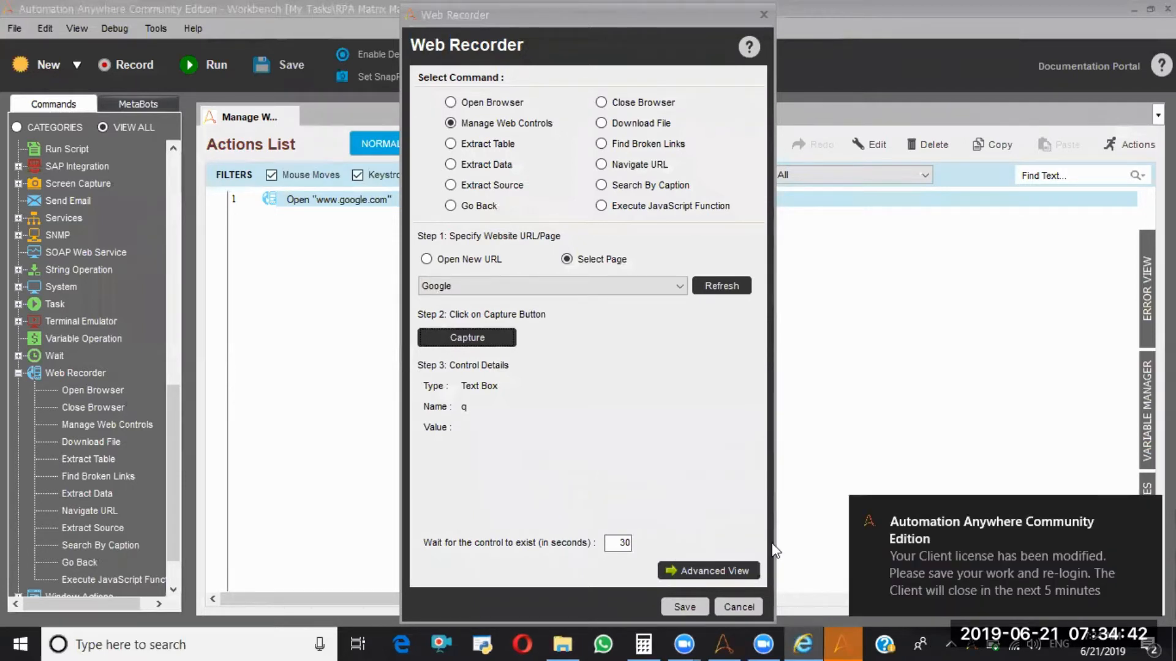
- Give the captured search box the Set Text action with "Automation Anywhere", and save the command and the task
left_click(708, 571)
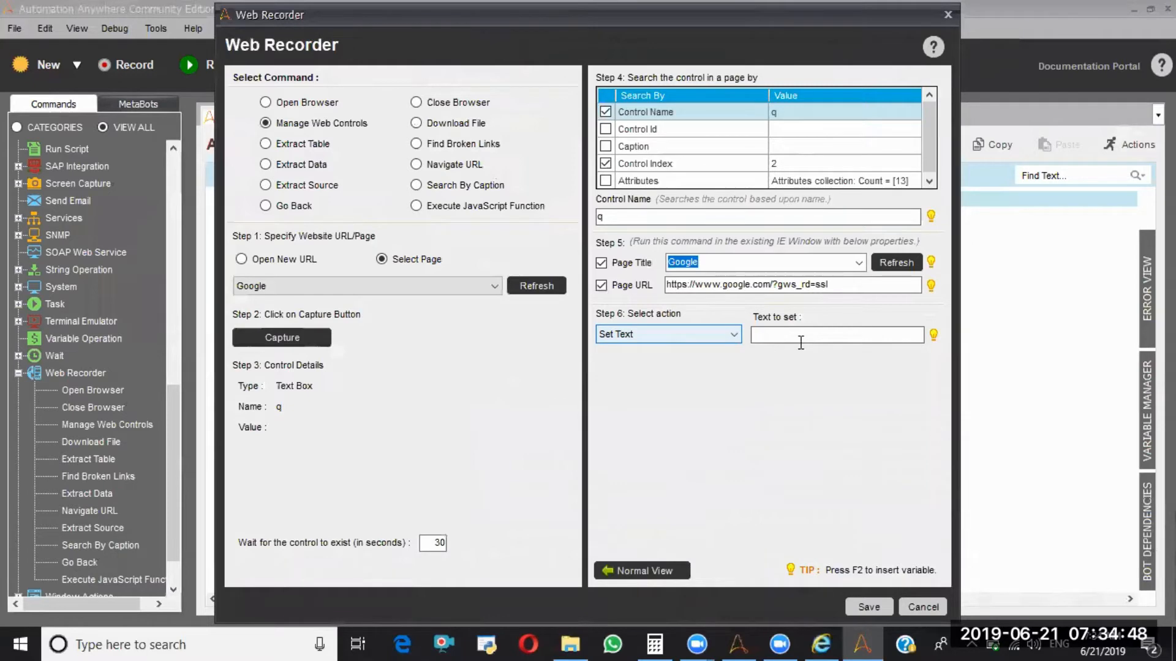
left_click(824, 643)
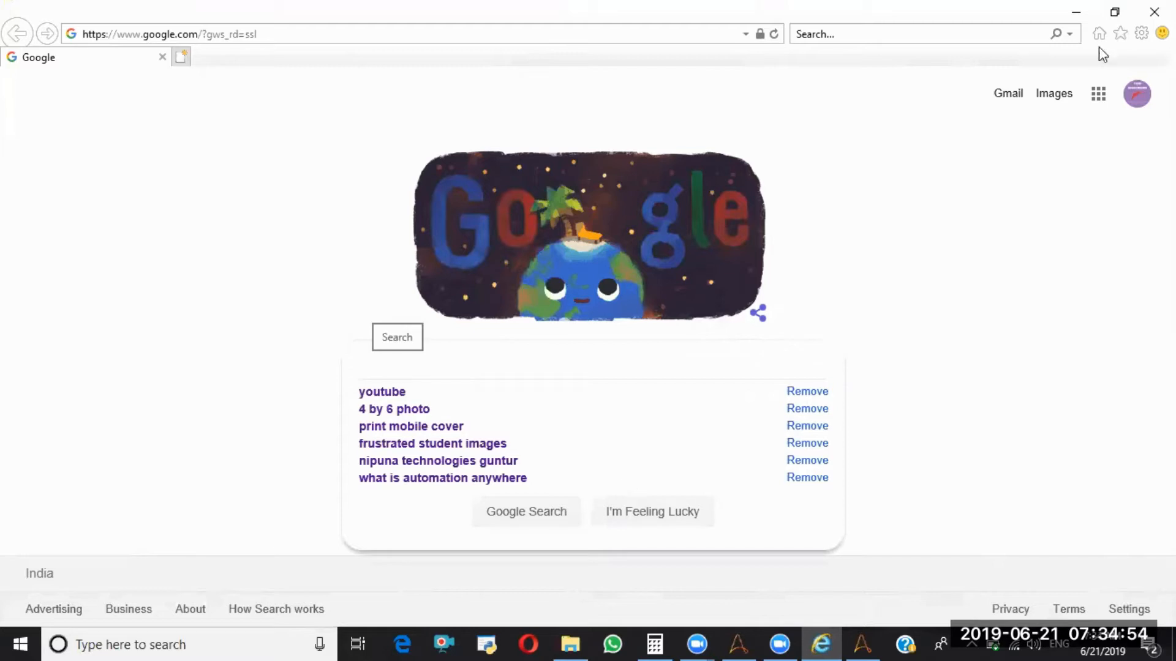
left_click(1042, 224)
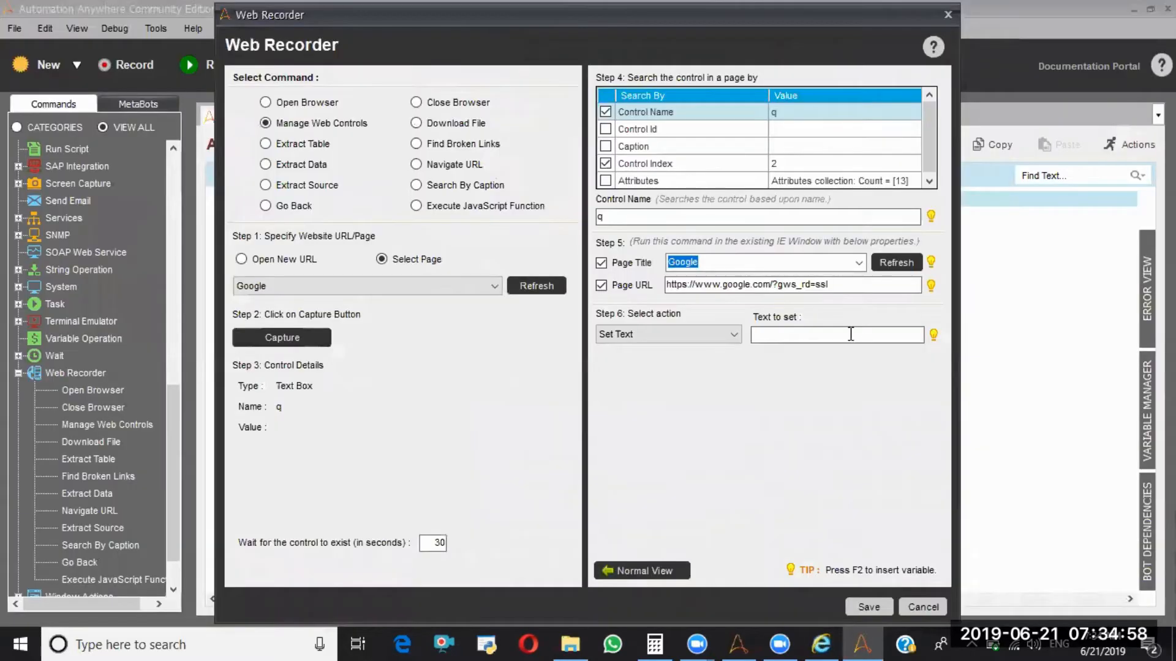
left_click(735, 336)
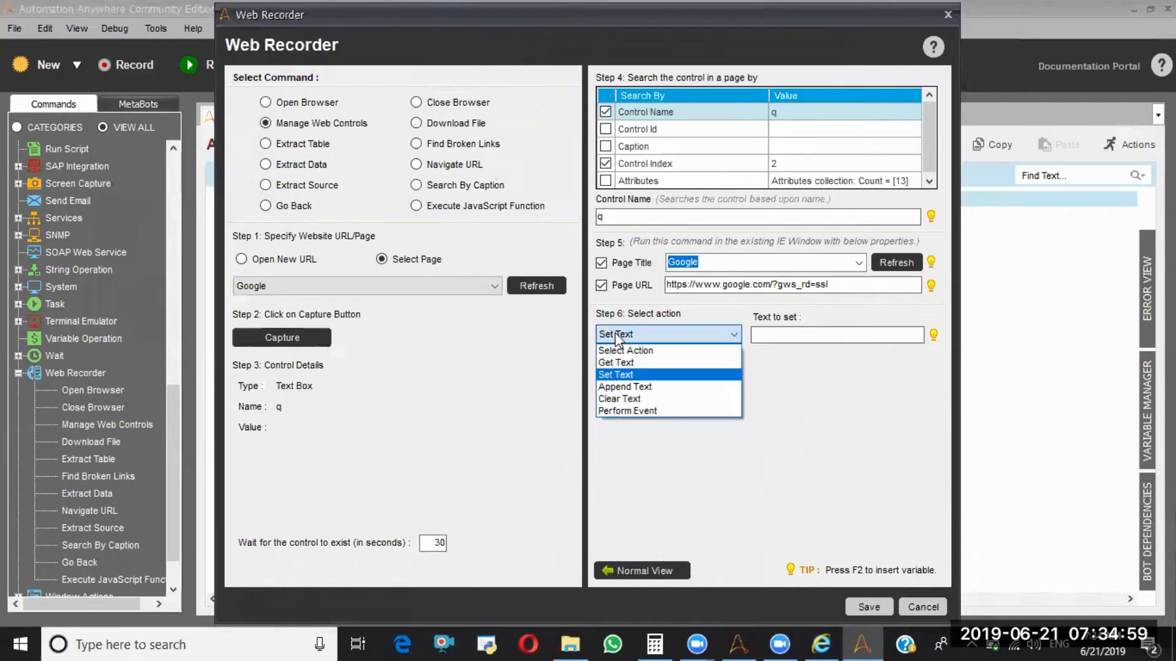
left_click(625, 376)
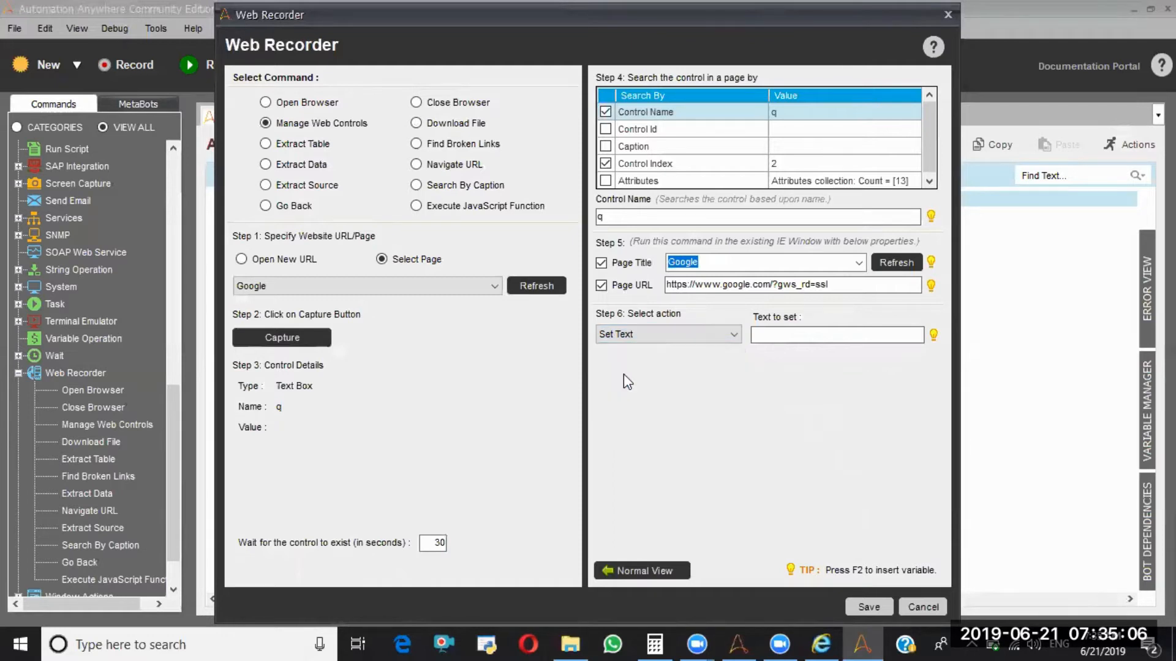
left_click(804, 334)
type("Automation Anywhere")
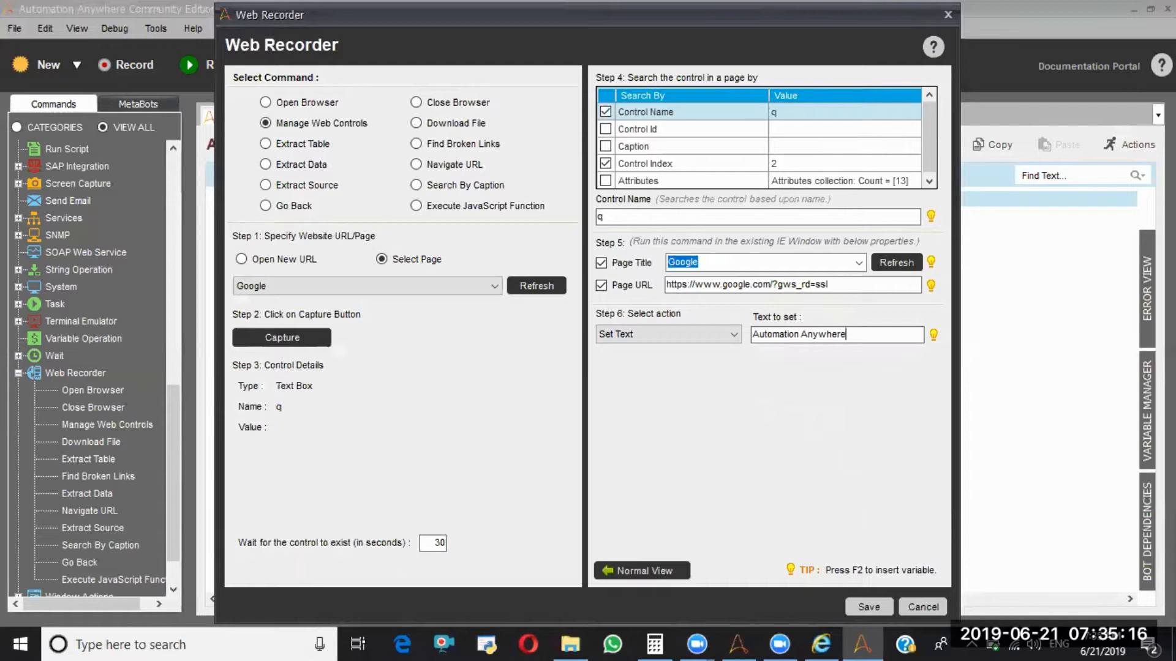
left_click(869, 608)
left_click(262, 69)
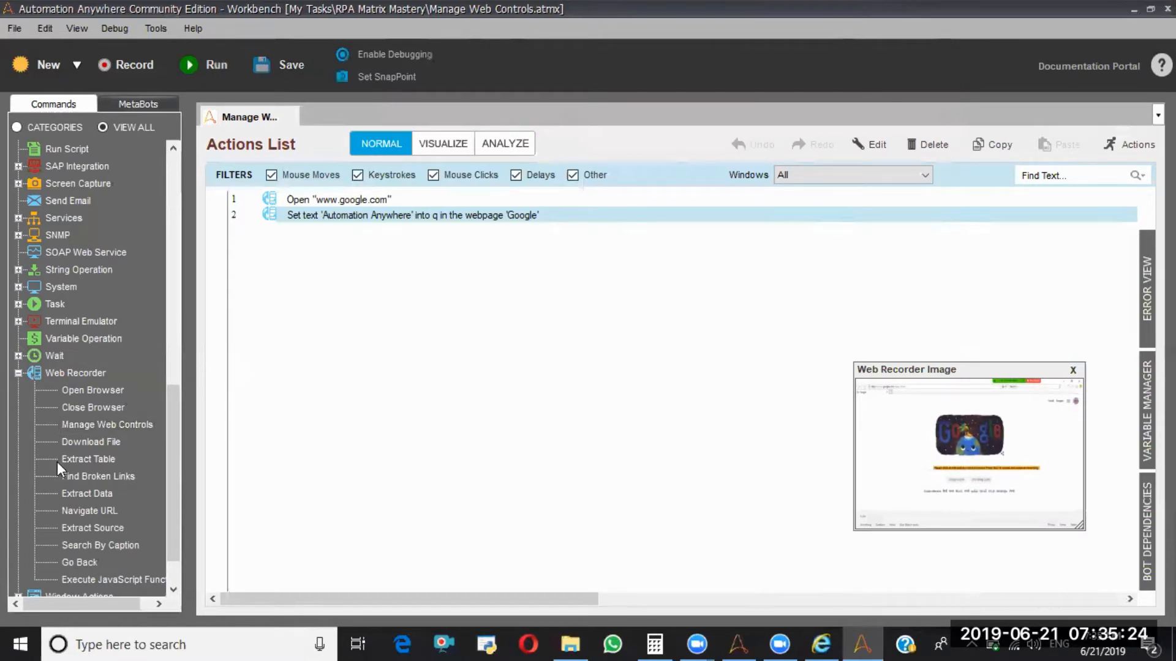
- Start another Manage Web Controls command on the open Google page and capture its Google Search button
left_click(82, 424)
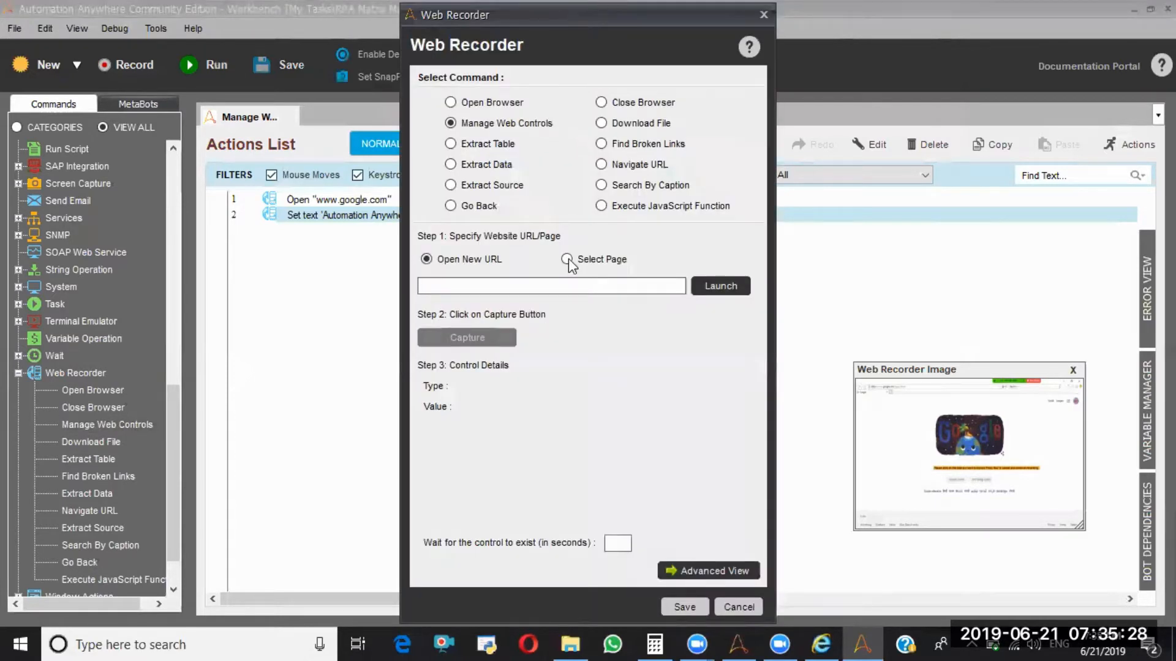
left_click(567, 259)
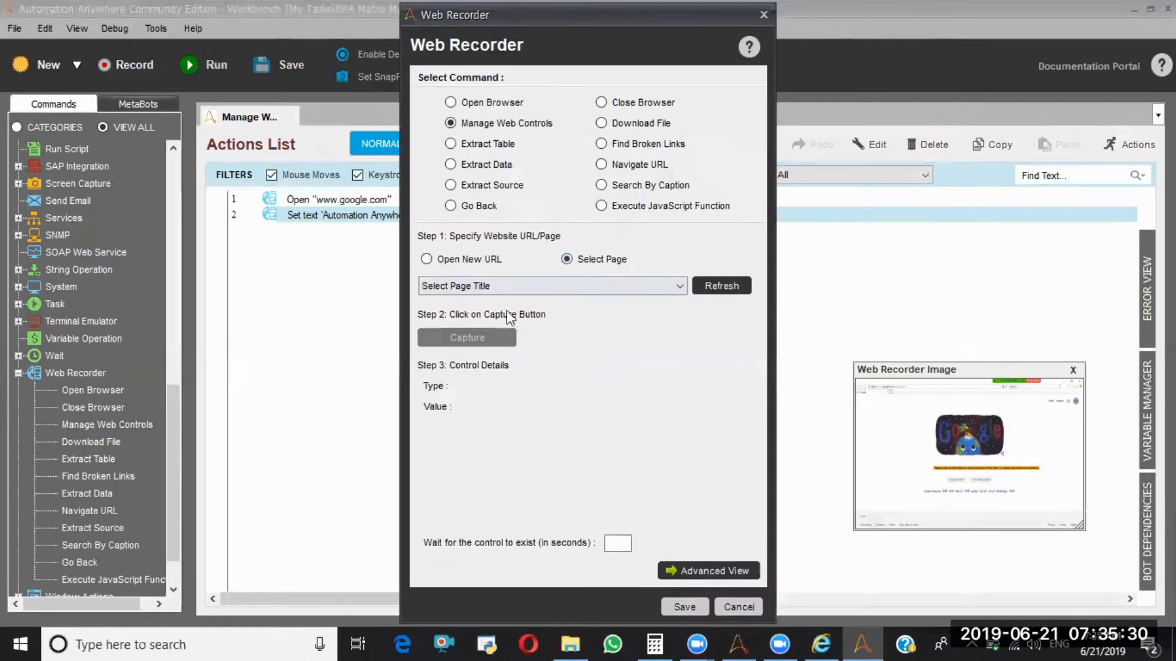
left_click(503, 286)
left_click(502, 314)
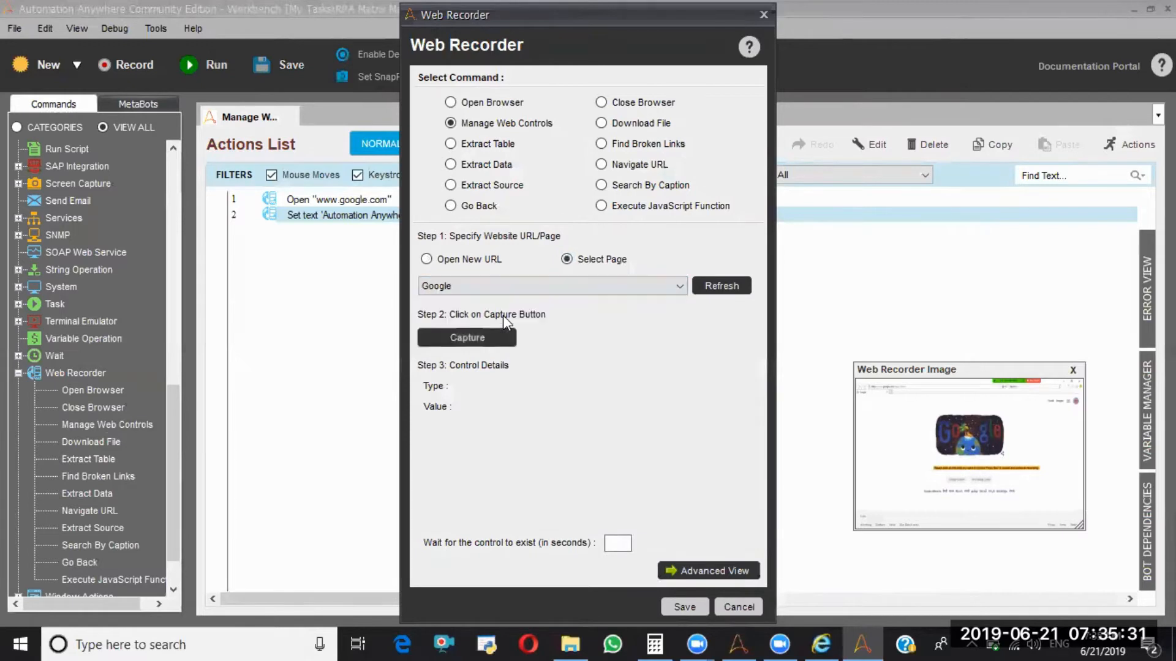
left_click(467, 338)
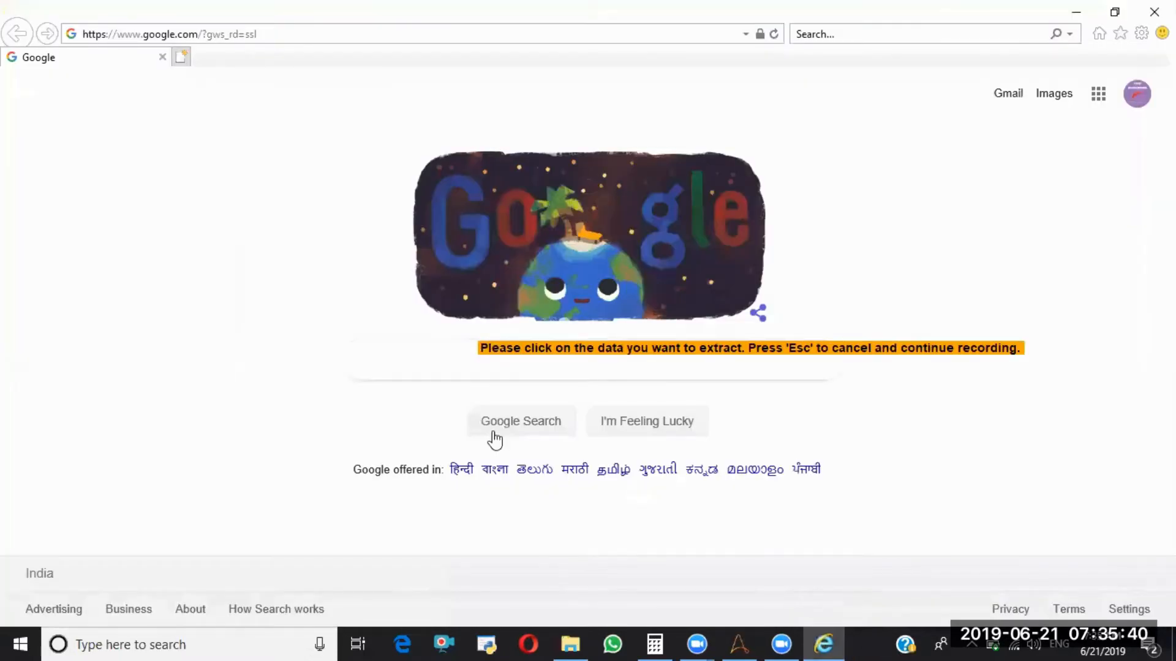
left_click(534, 423)
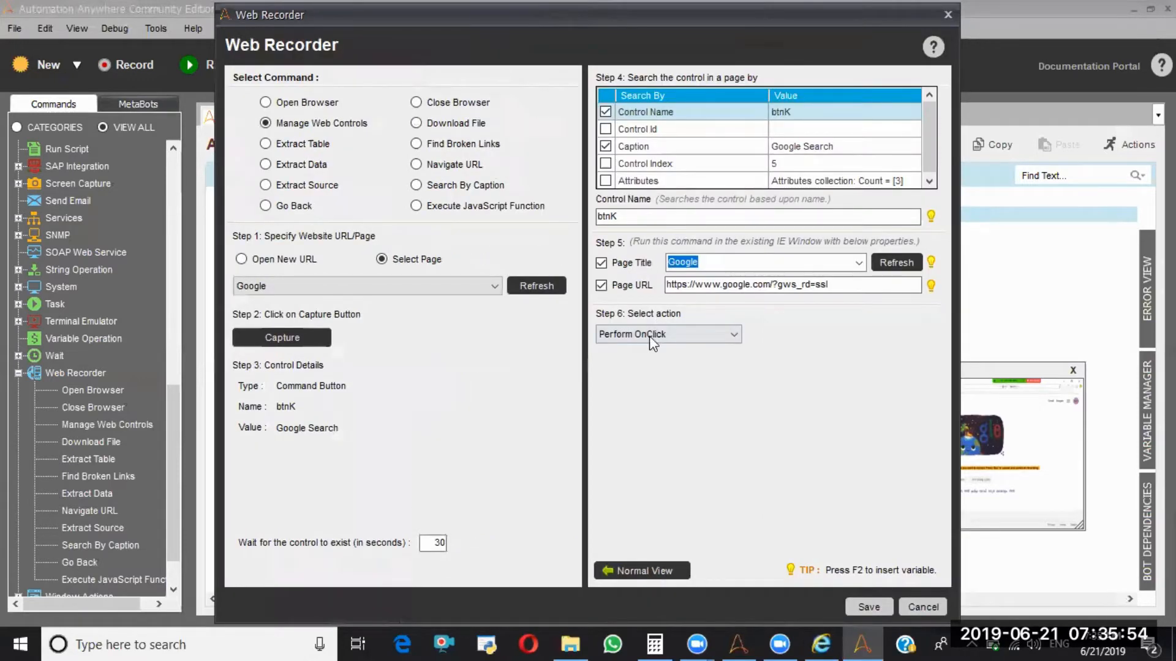
- Review the available actions, keep Perform OnClick for the Google Search button and save the command
left_click(652, 338)
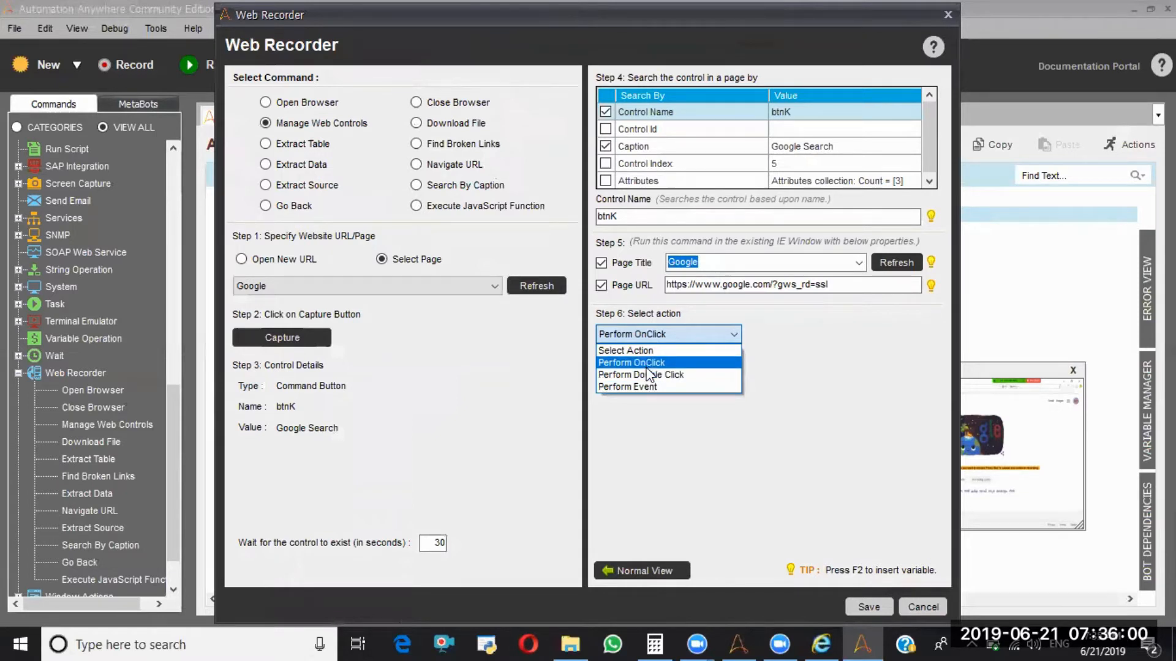
key("Escape")
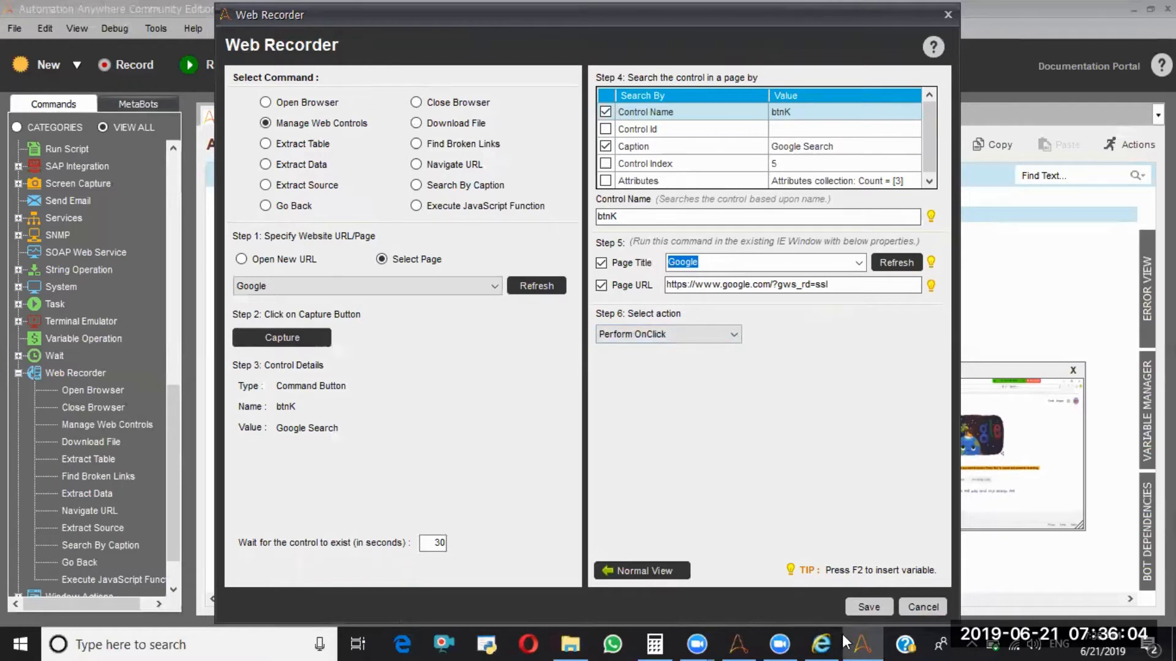
left_click(868, 608)
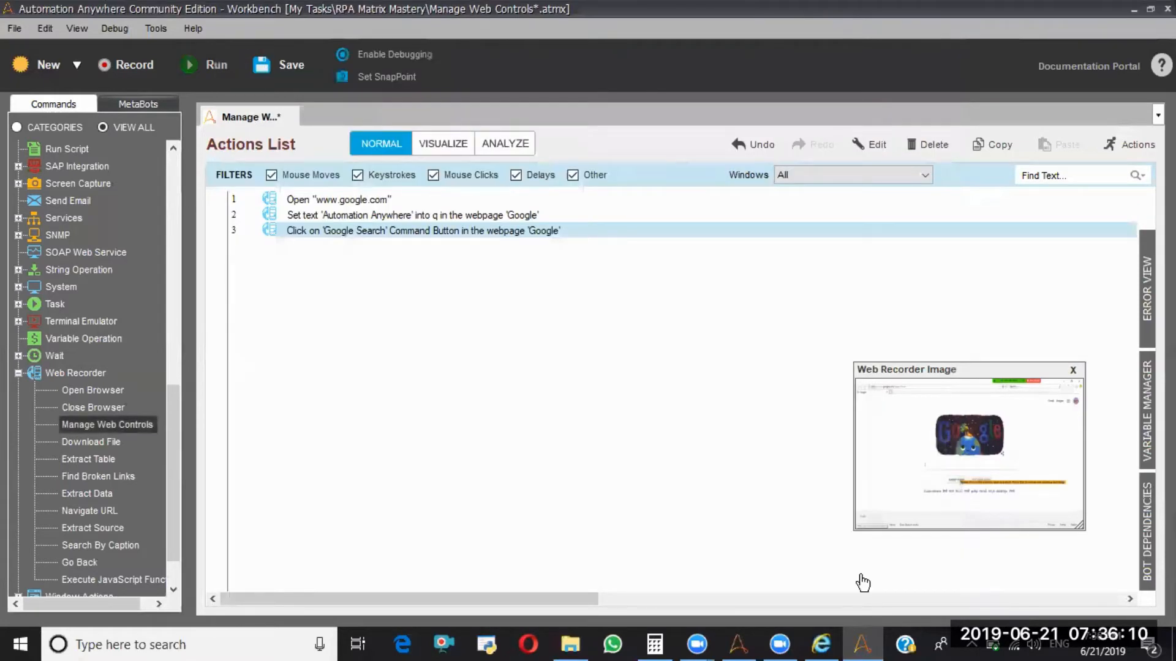
- Close the open Google page, run the saved task to test the search, and return to the Workbench
left_click(822, 643)
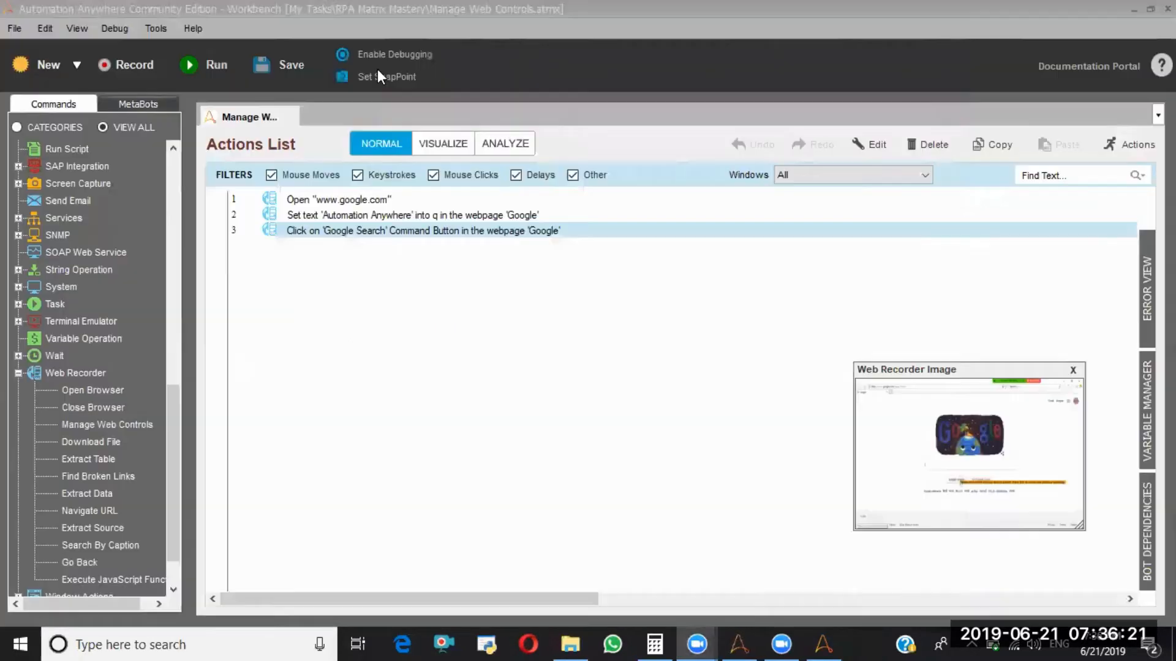
left_click(193, 68)
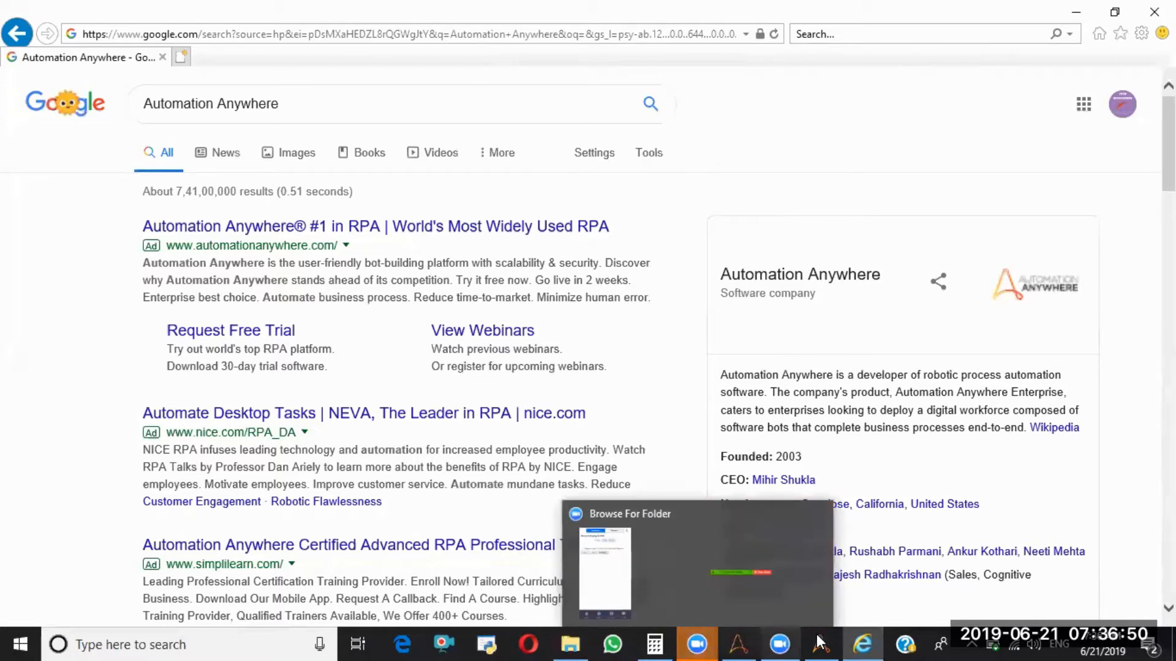
key("alt+Tab")
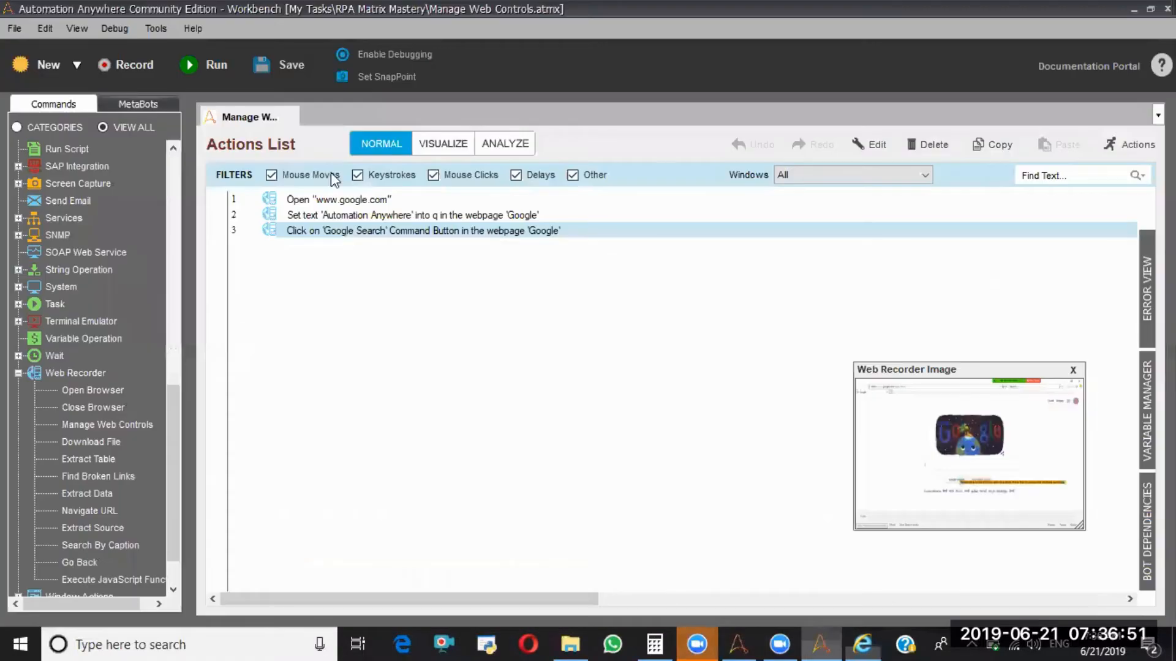
- Check whether a new Manage Web Controls command offers the Calculator among its selectable pages, and cancel the command
double_click(106, 423)
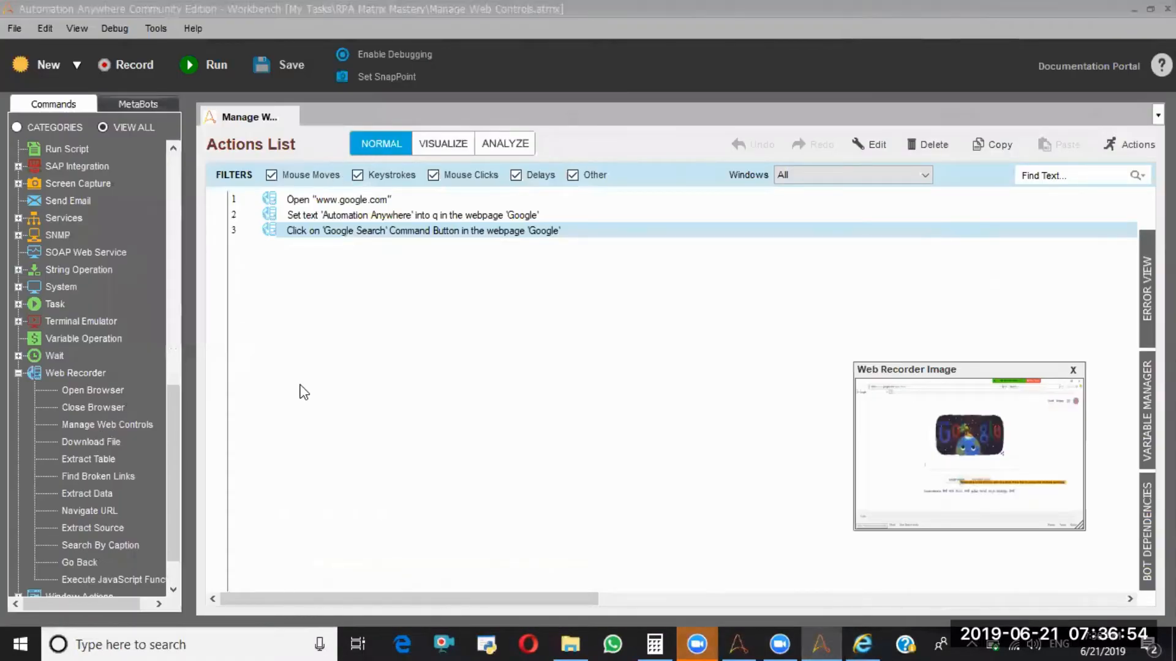
left_click(582, 260)
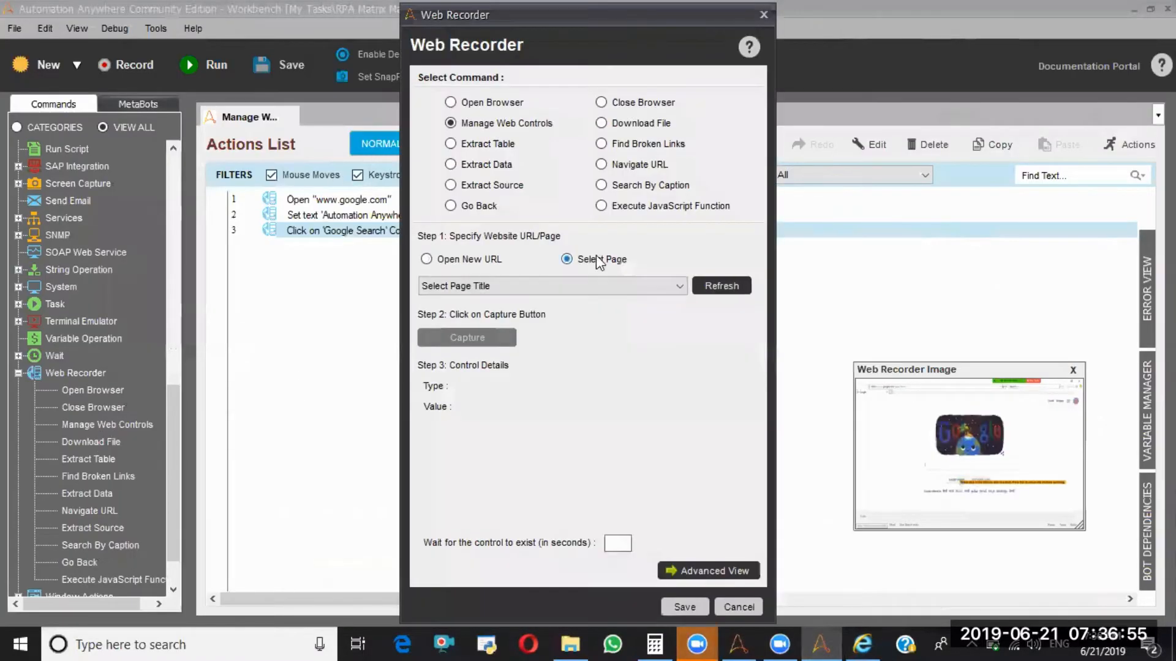
left_click(649, 283)
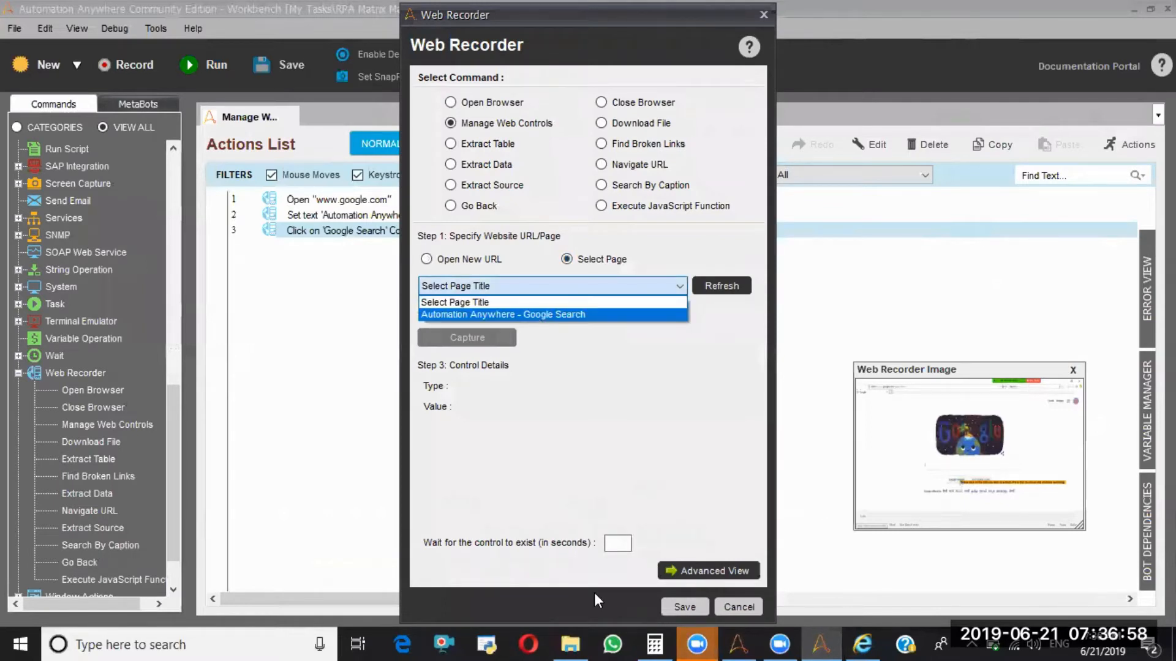
left_click(655, 643)
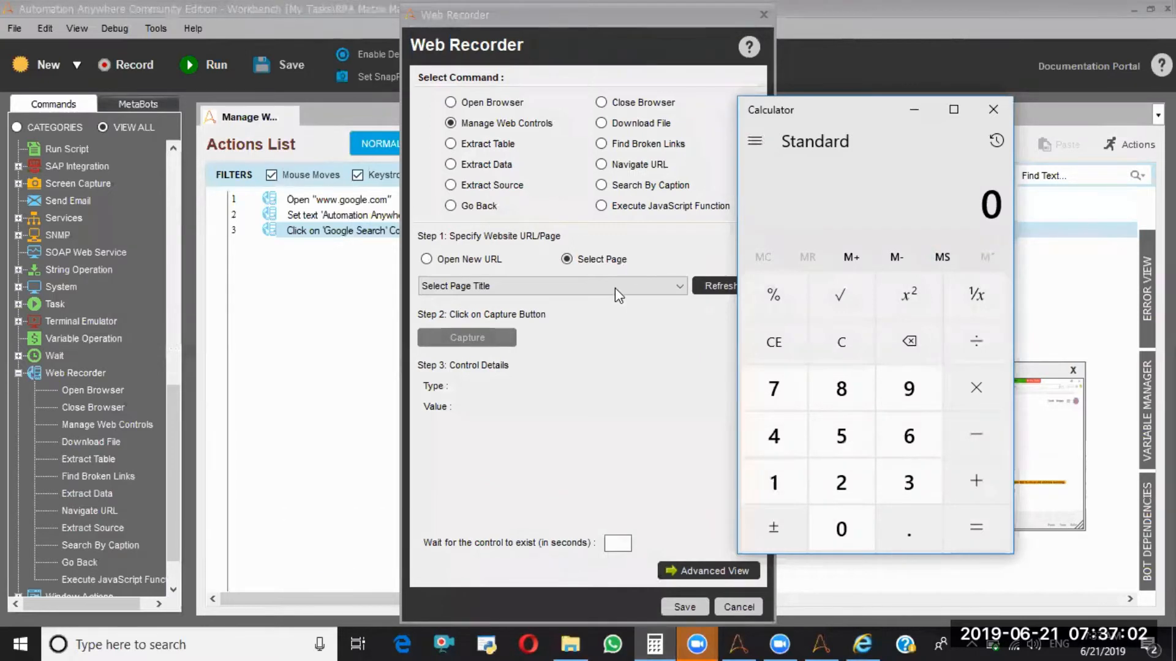
left_click(664, 640)
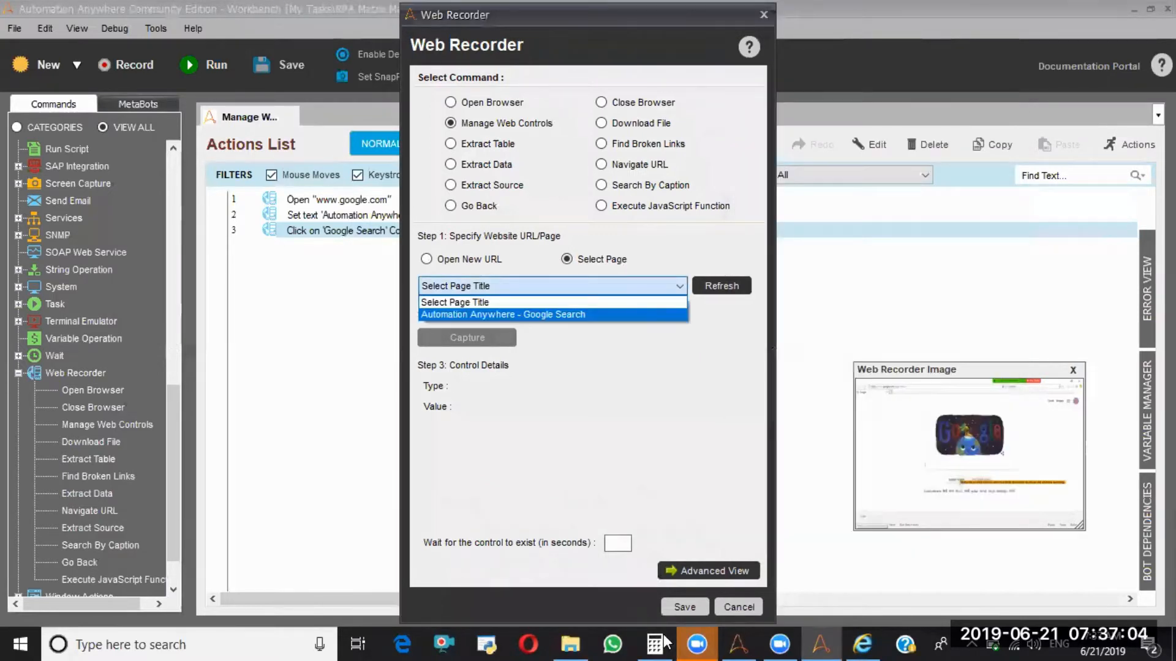
left_click(663, 640)
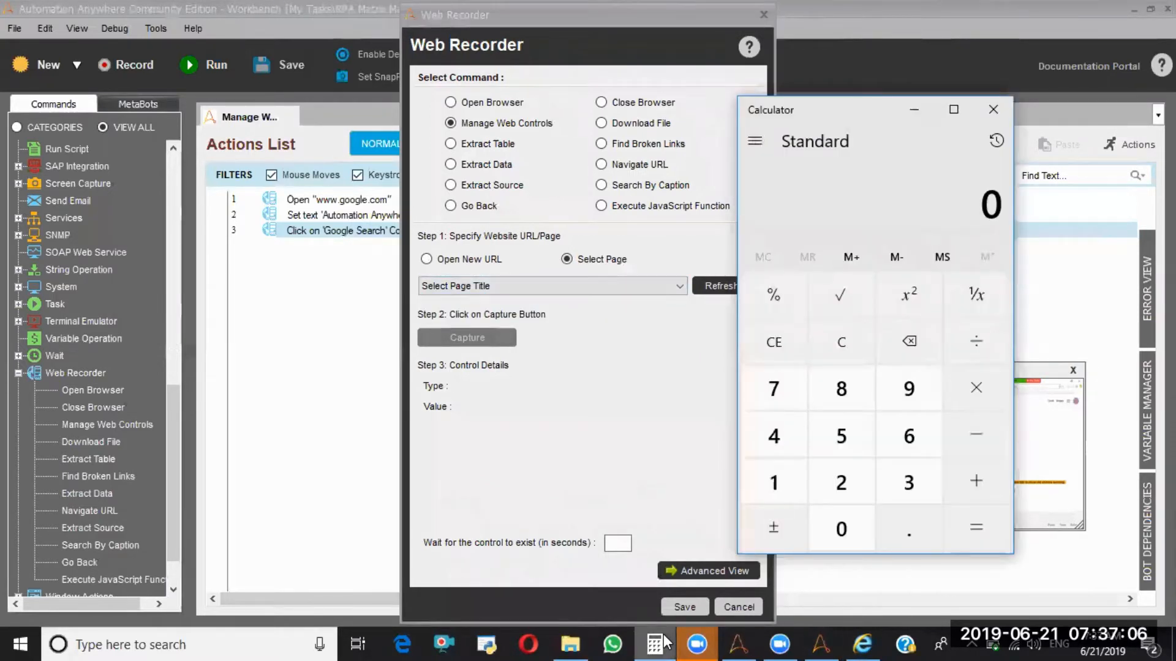
left_click(580, 48)
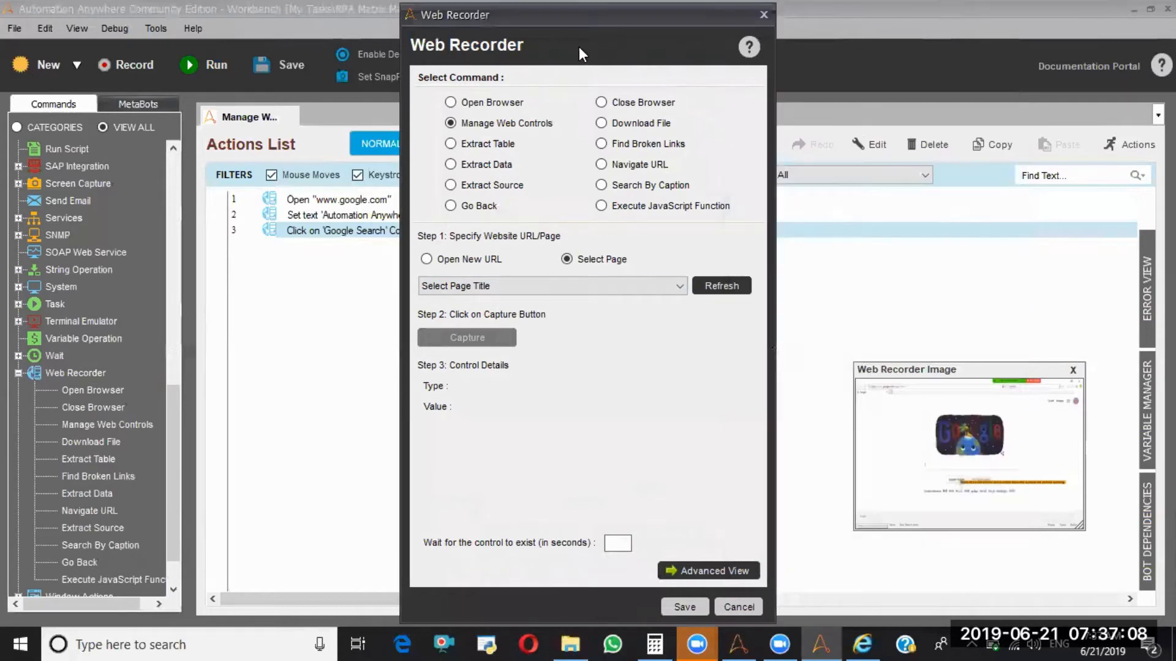
left_click(722, 607)
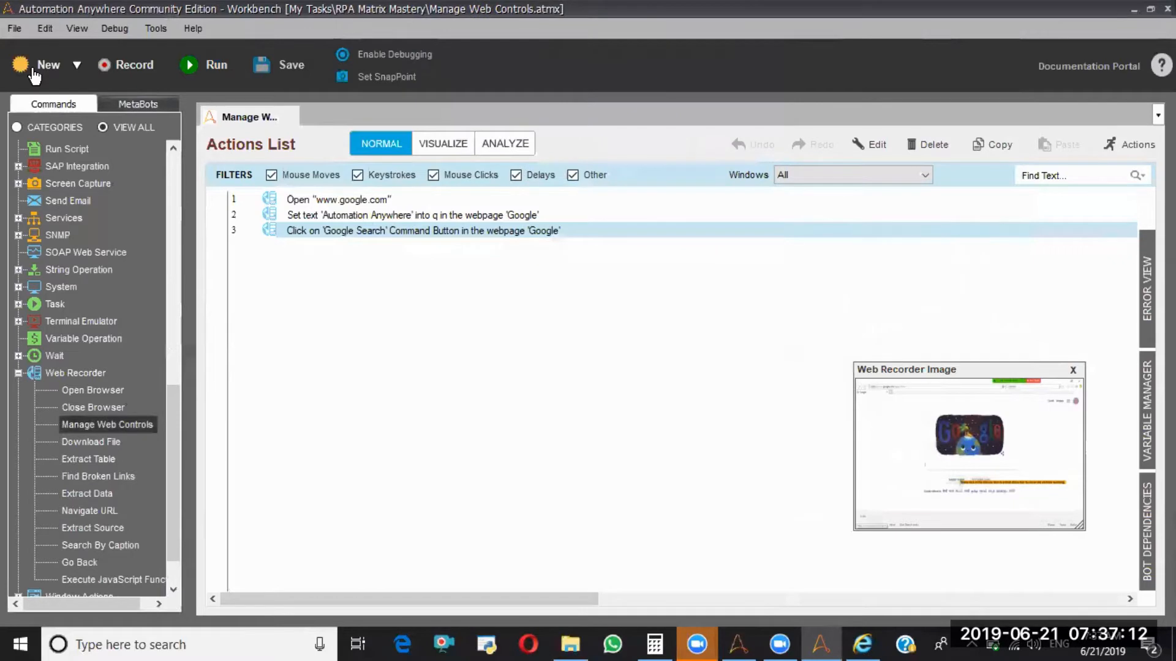
- Create a new task and add a Manage Windows Controls command that targets the Calculator window
left_click(39, 66)
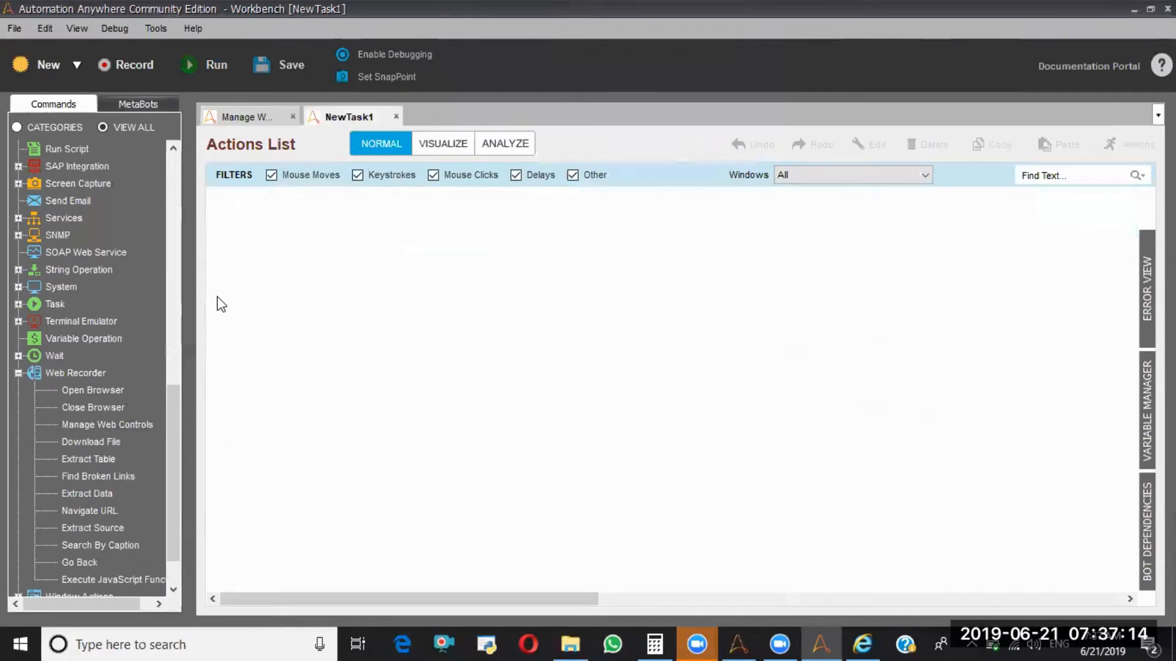
left_click(19, 373)
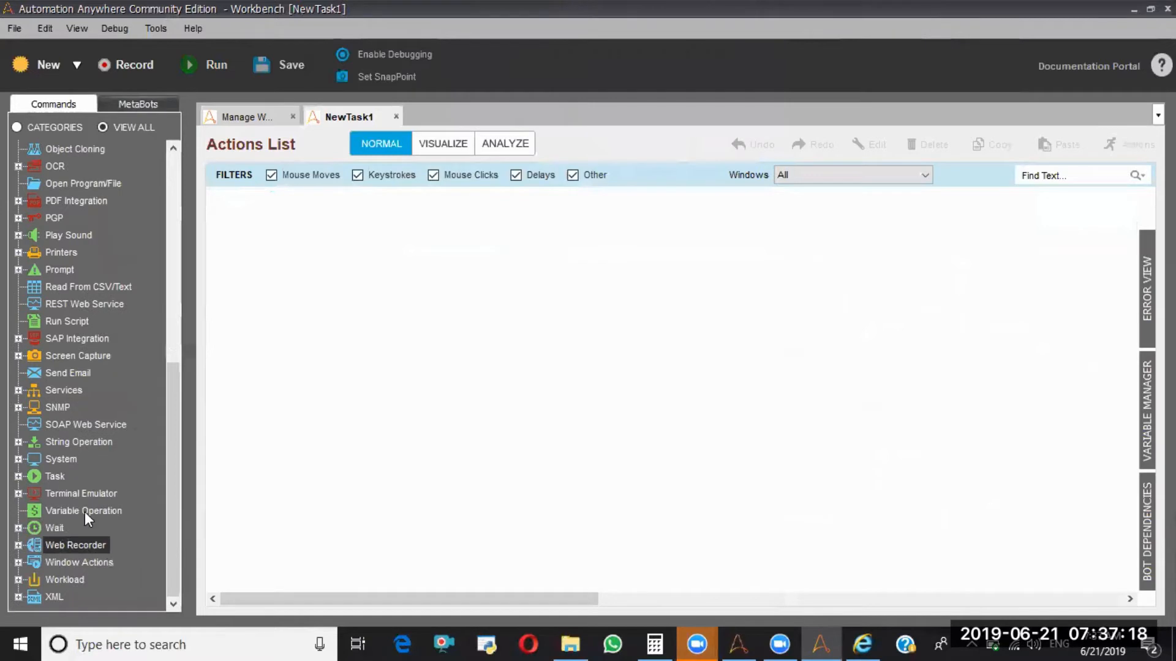
left_click(256, 119)
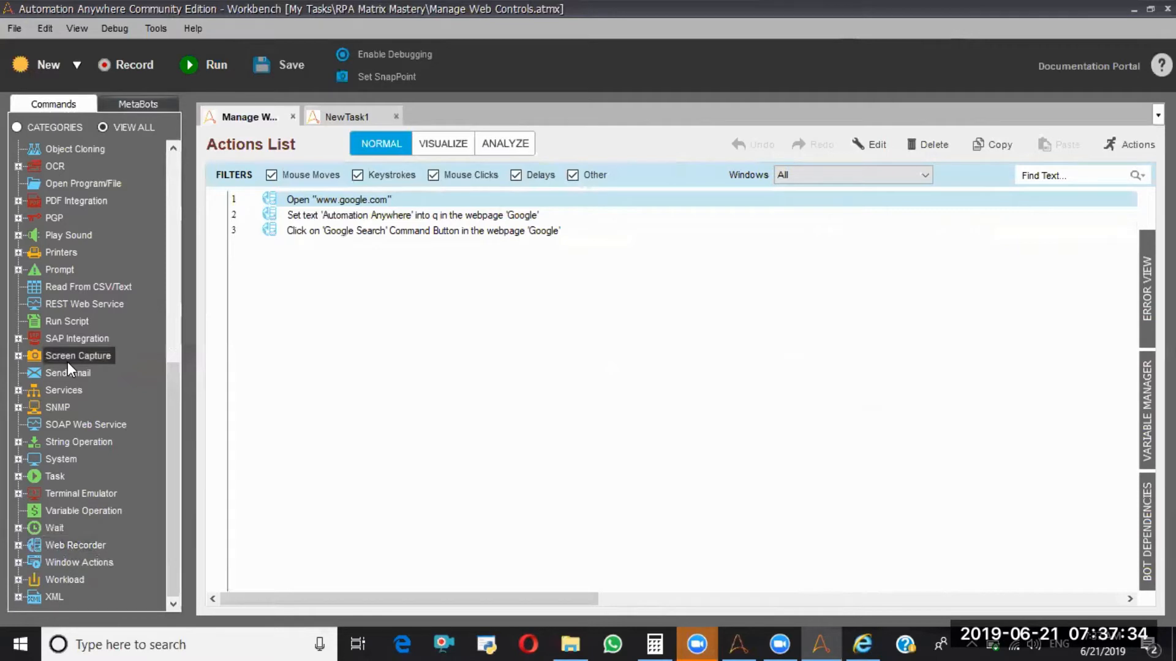
scroll(67, 362, "up", 1)
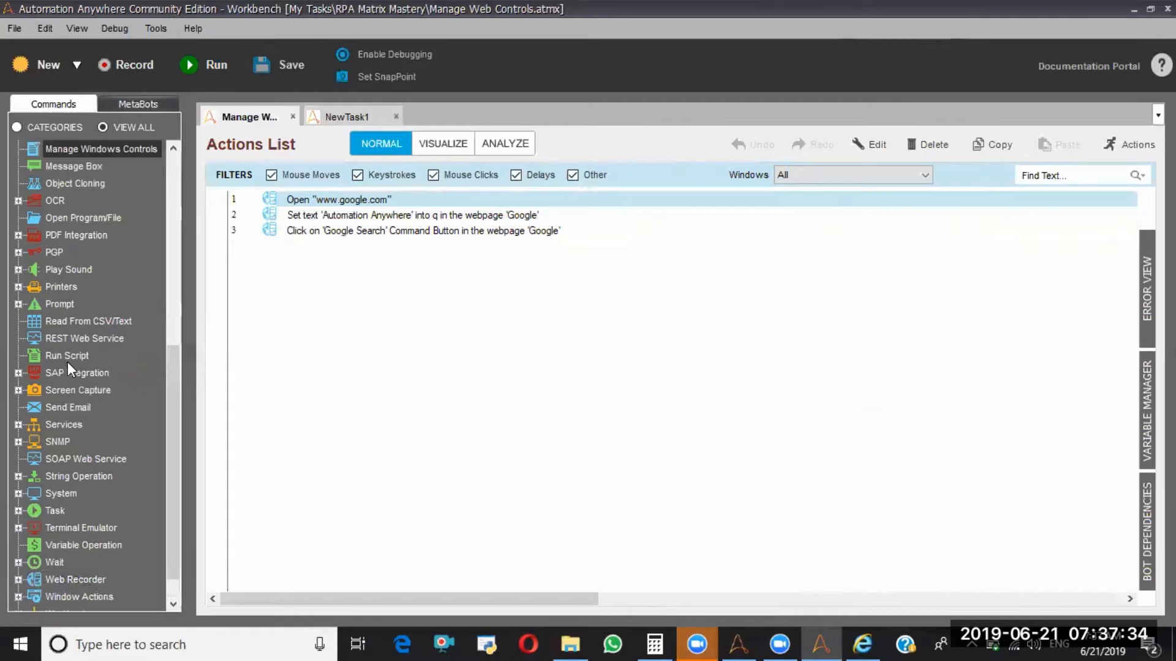
left_click(350, 117)
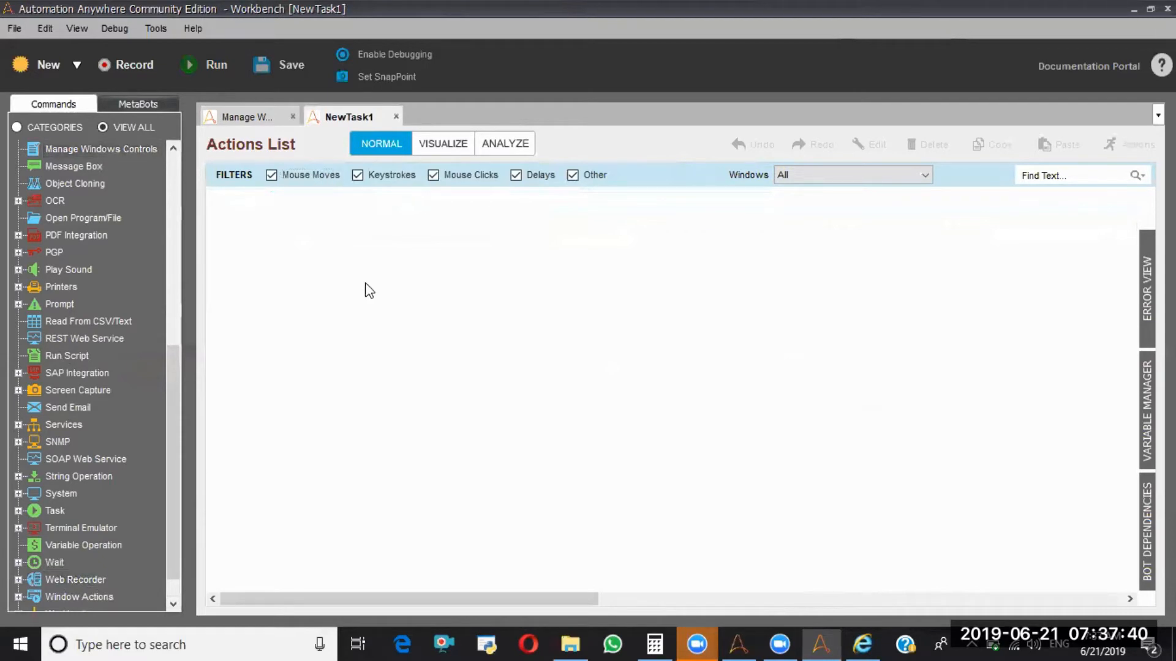
left_click_drag(370, 290, 369, 290)
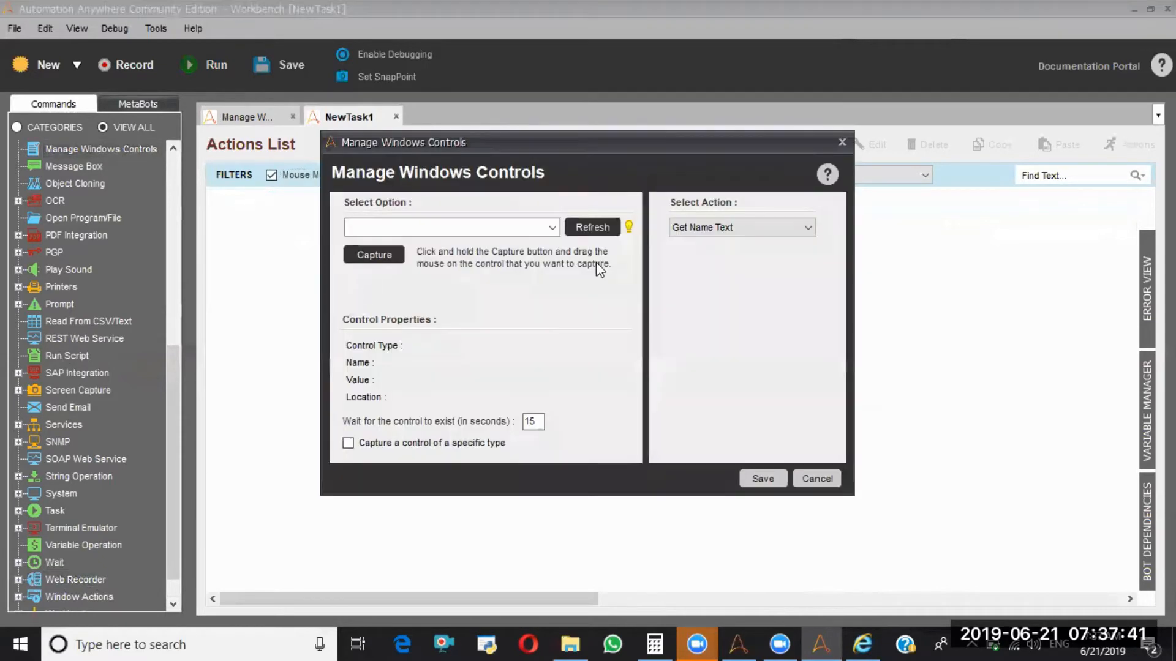
left_click(551, 226)
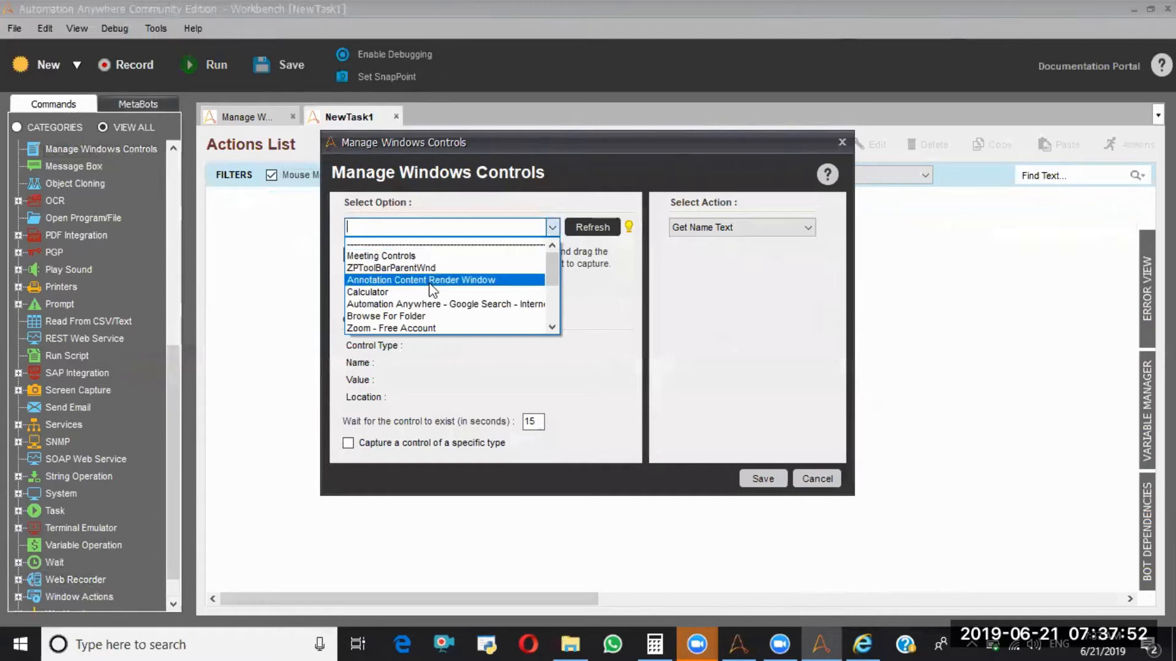
left_click(382, 293)
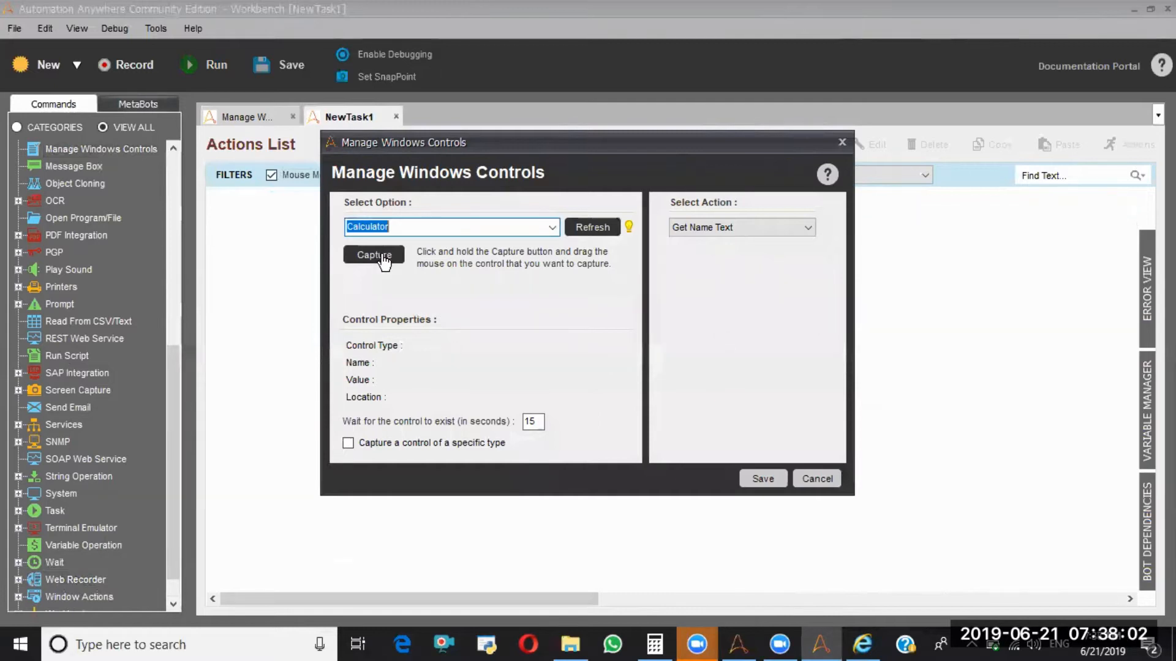
- Try to capture a control from the Calculator window and dismiss the messages
left_click_drag(383, 260, 382, 259)
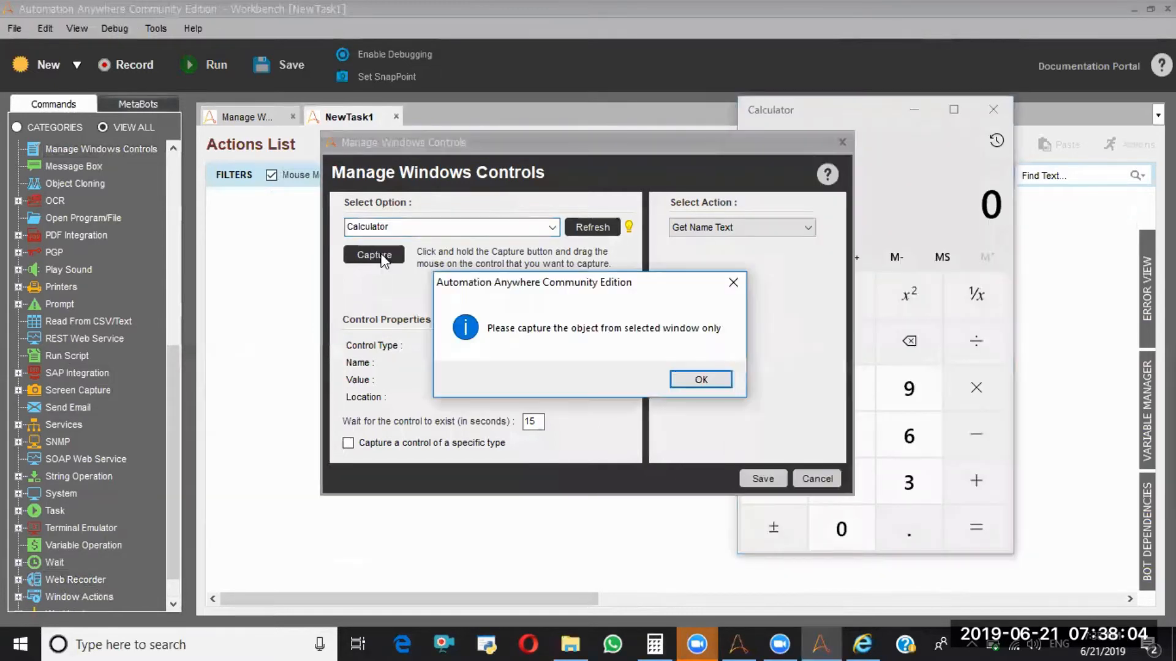
left_click(690, 378)
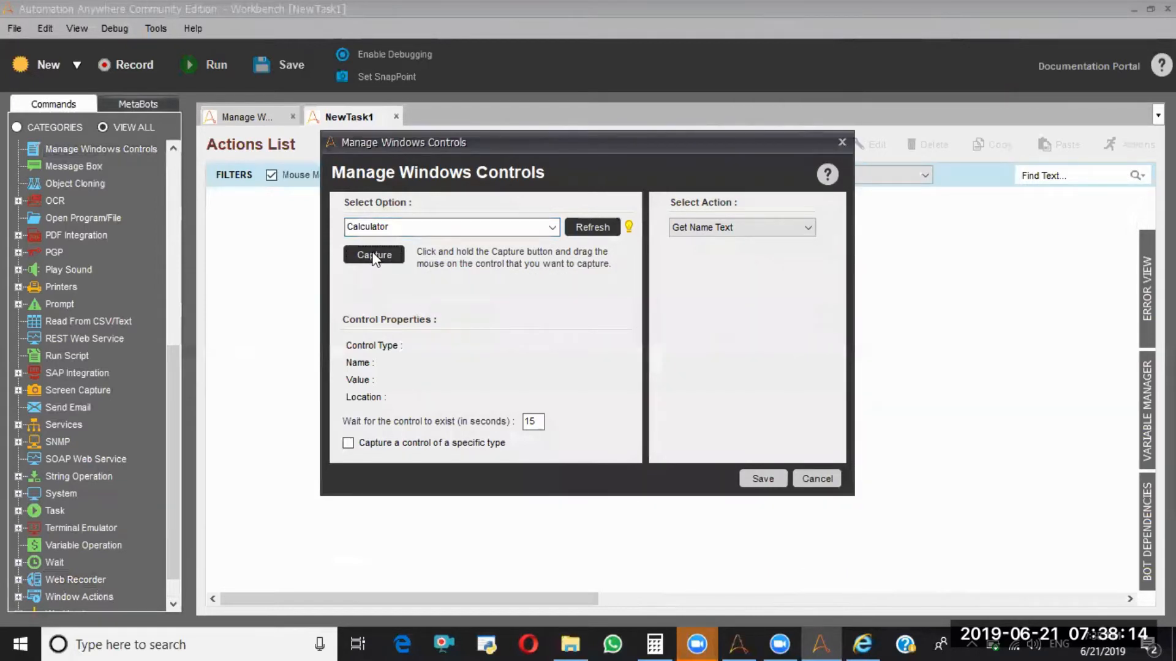
mouse_move(375, 256)
left_mouse_down()
mouse_move(590, 317)
mouse_move(794, 343)
mouse_move(379, 264)
left_mouse_up()
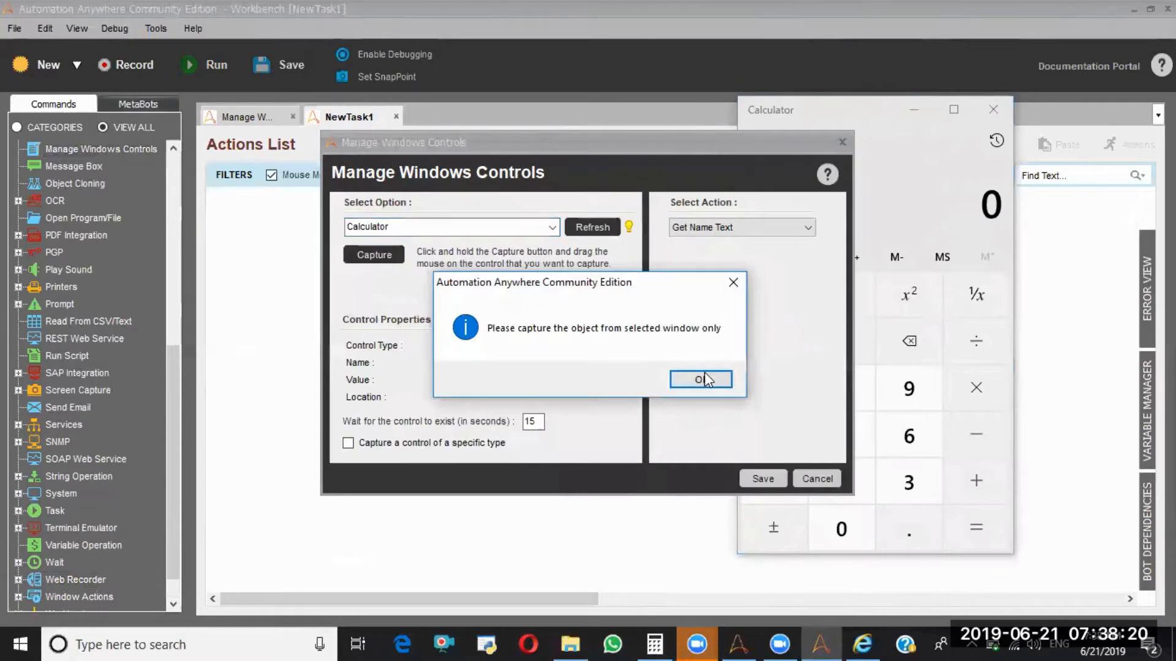
left_click(704, 380)
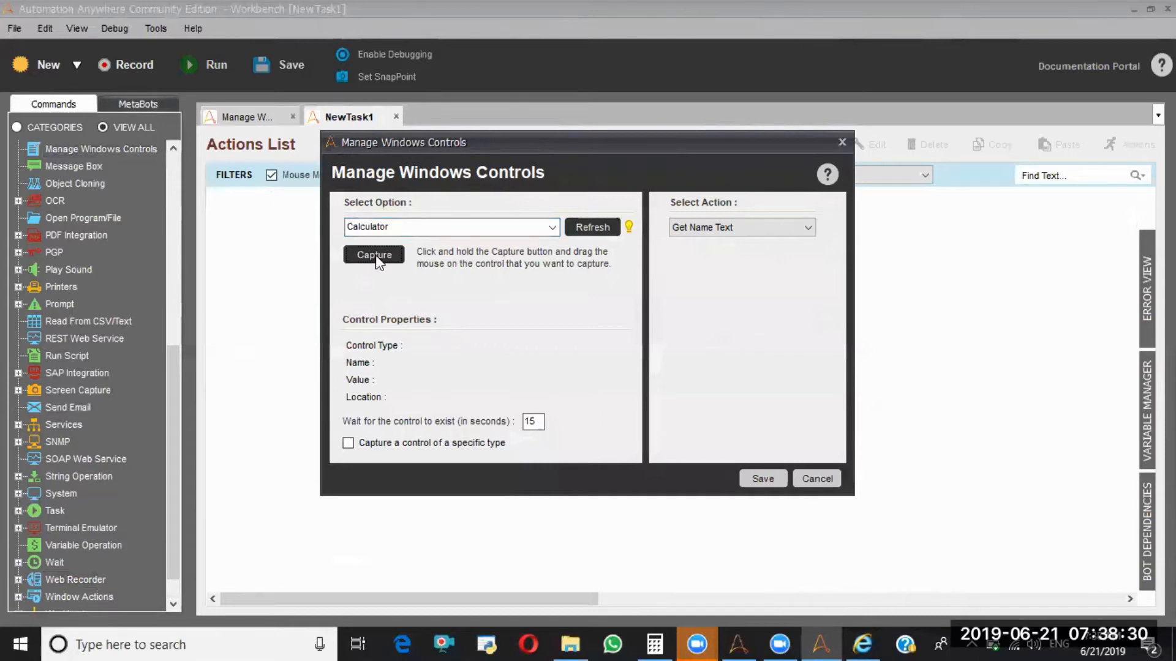
- Capture the Calculator's Nine button with the Left Click action, save the command, and start saving the task in RPA Matrix Mastery
left_click_drag(376, 255, 376, 255)
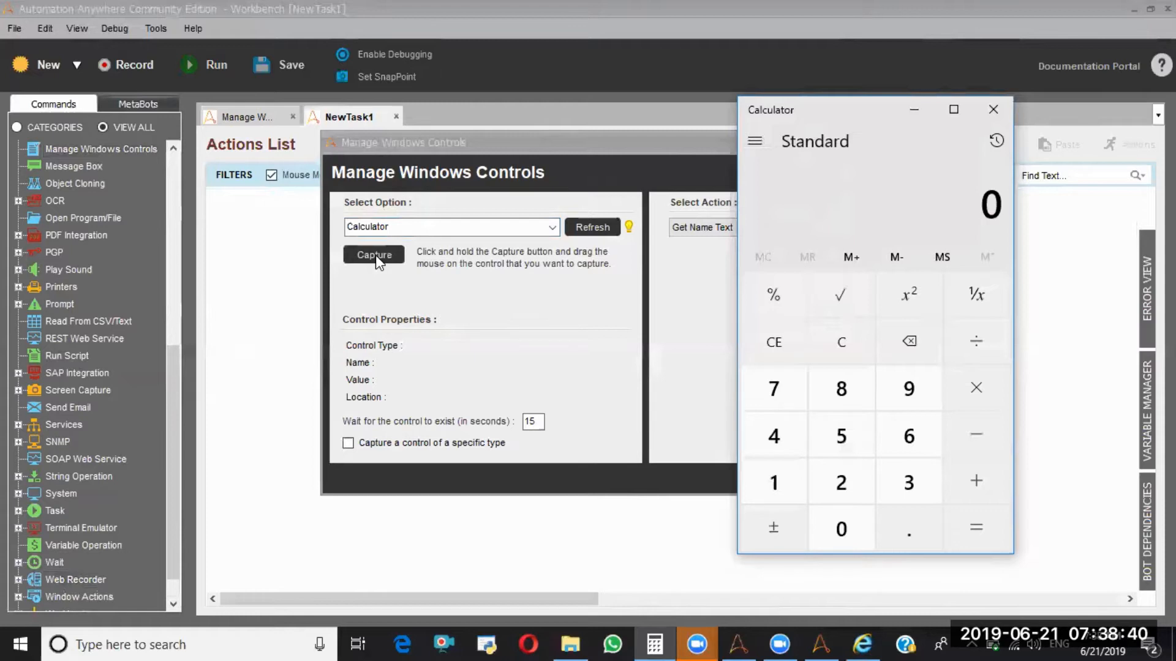
left_click_drag(376, 255, 694, 299)
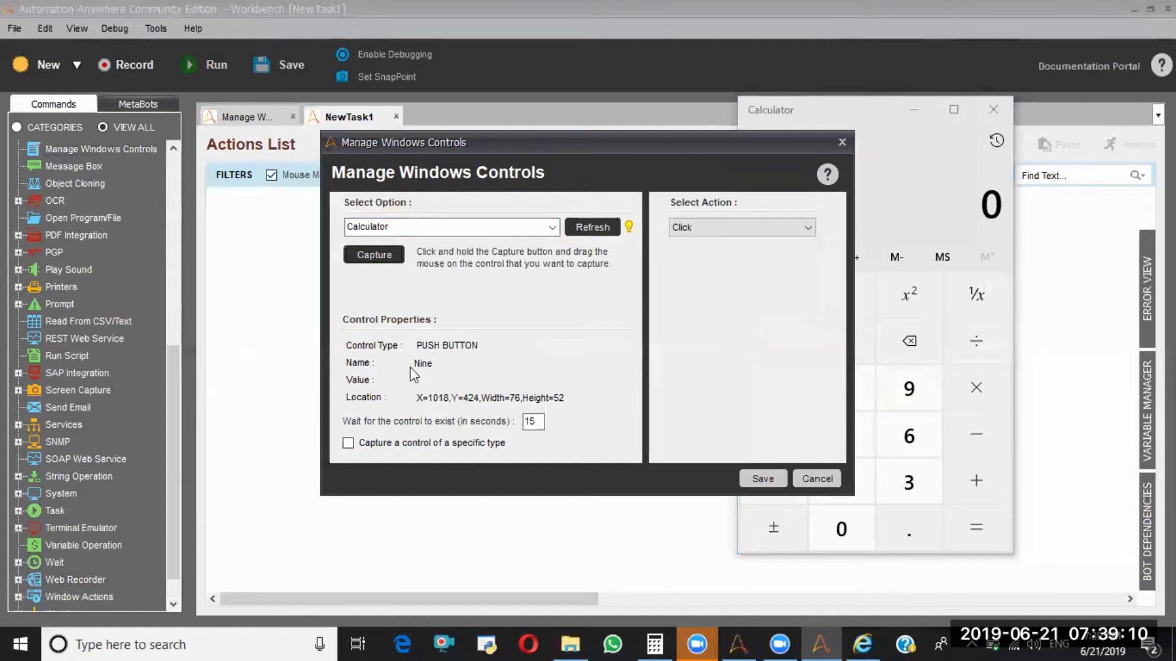
left_click(734, 233)
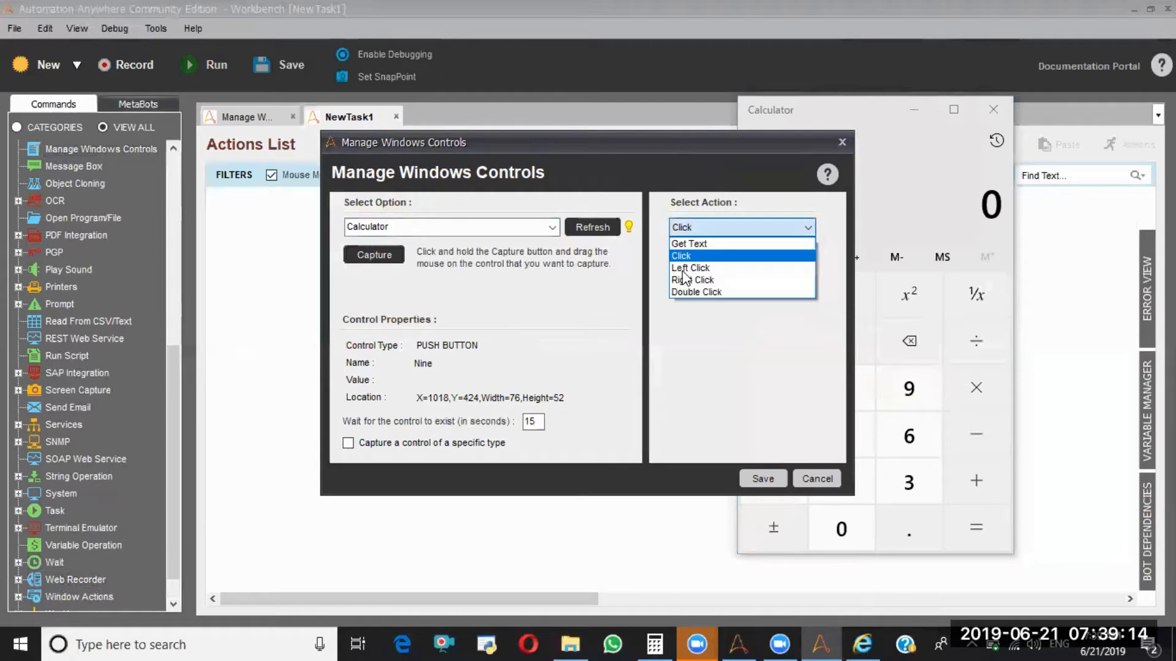
left_click(699, 237)
left_click(711, 231)
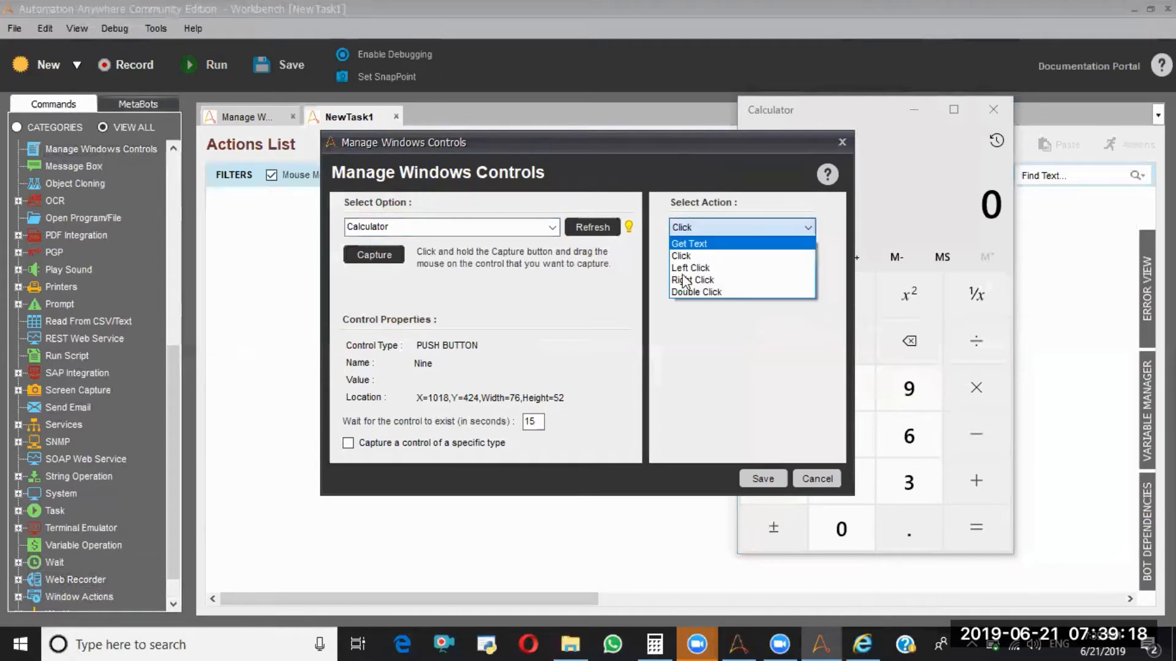
left_click(684, 269)
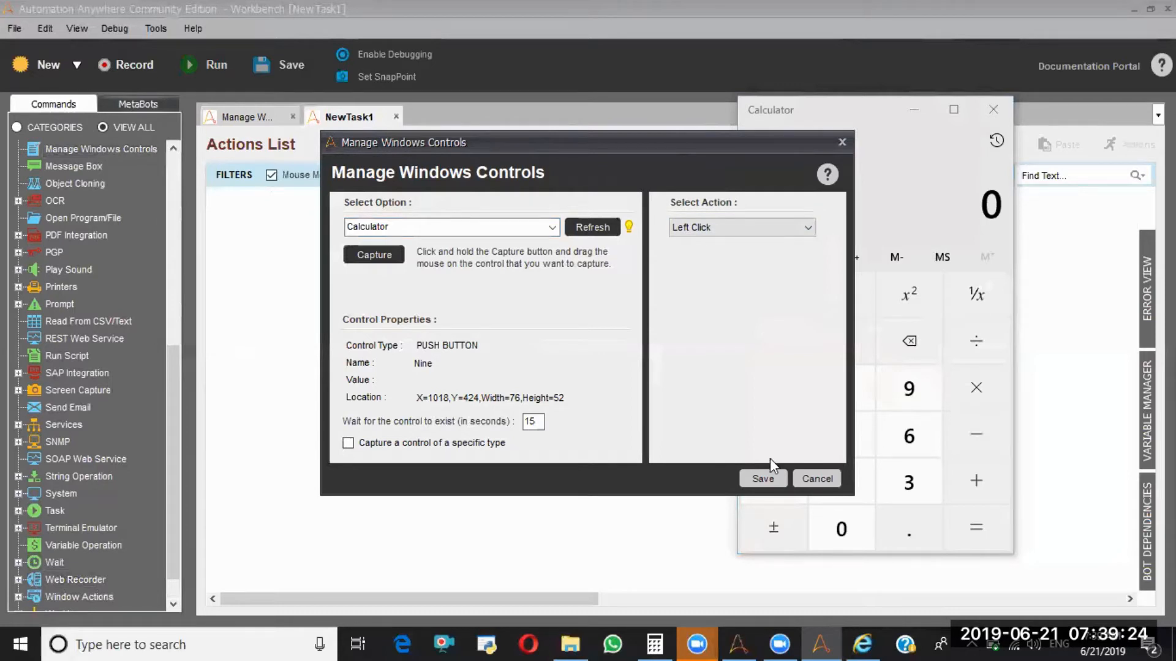
left_click(766, 479)
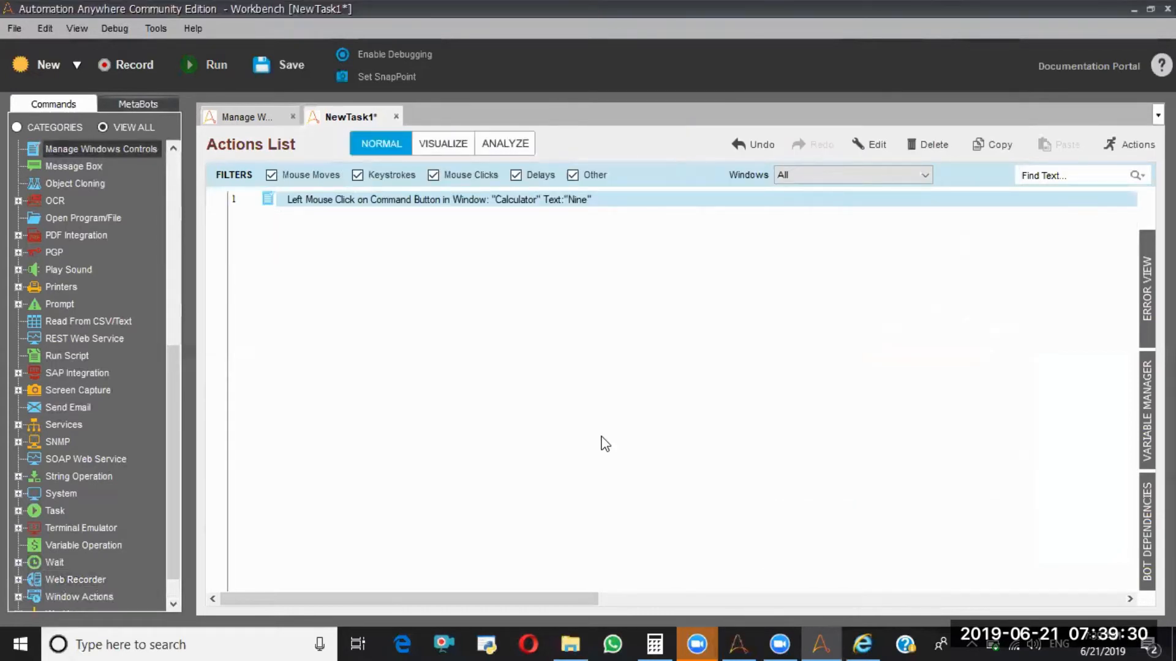
left_click(259, 68)
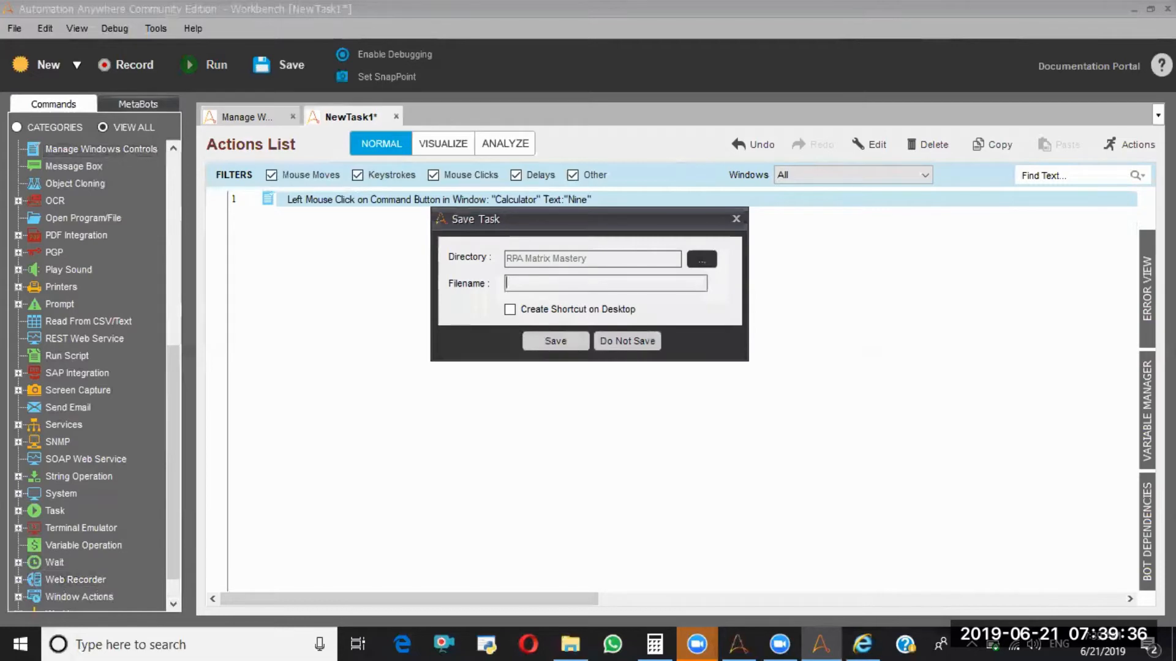
type("Manage We")
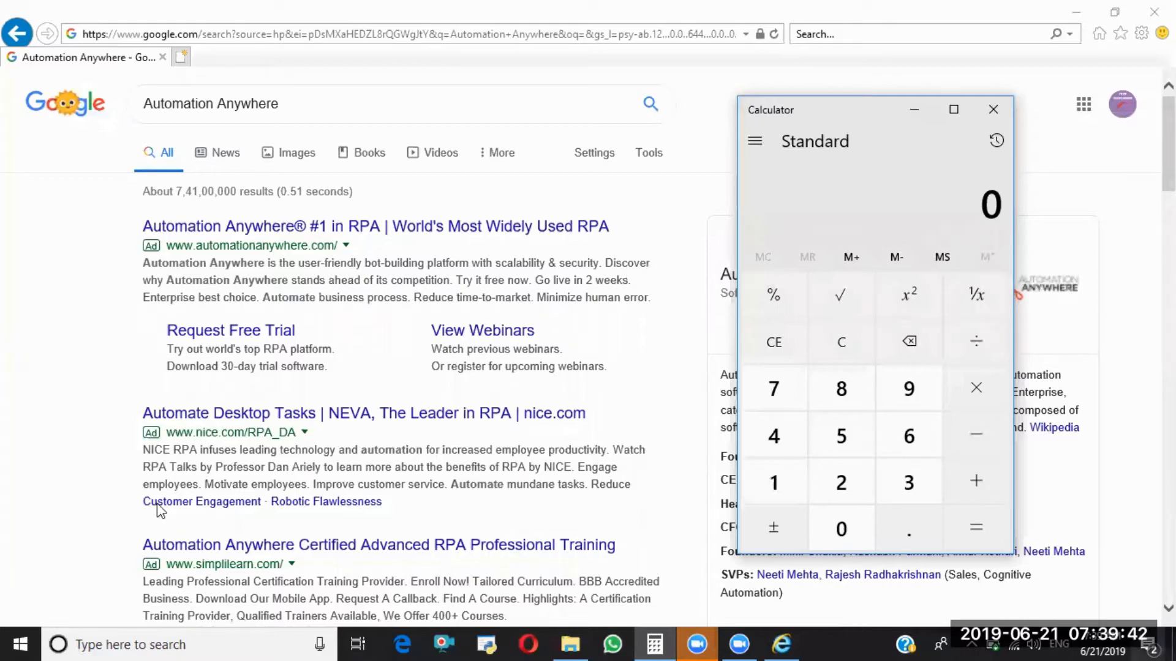
- Relaunch Automation Anywhere Community Edition from the desktop and accept the suggested folder for recorded files
key("super+d")
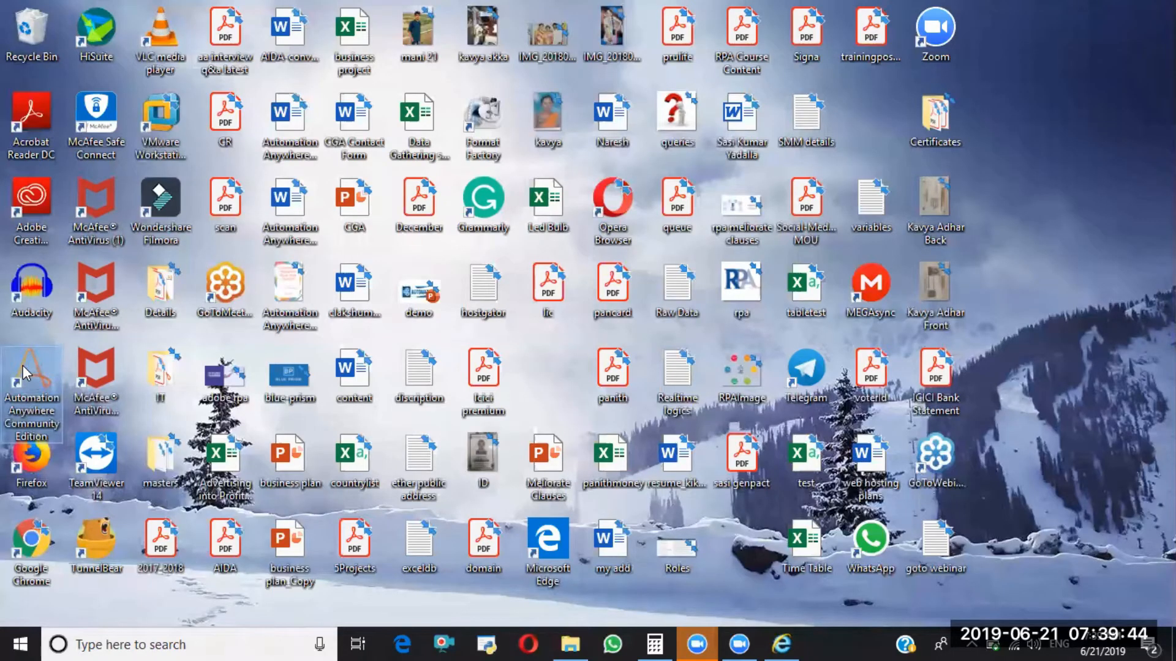
double_click(24, 372)
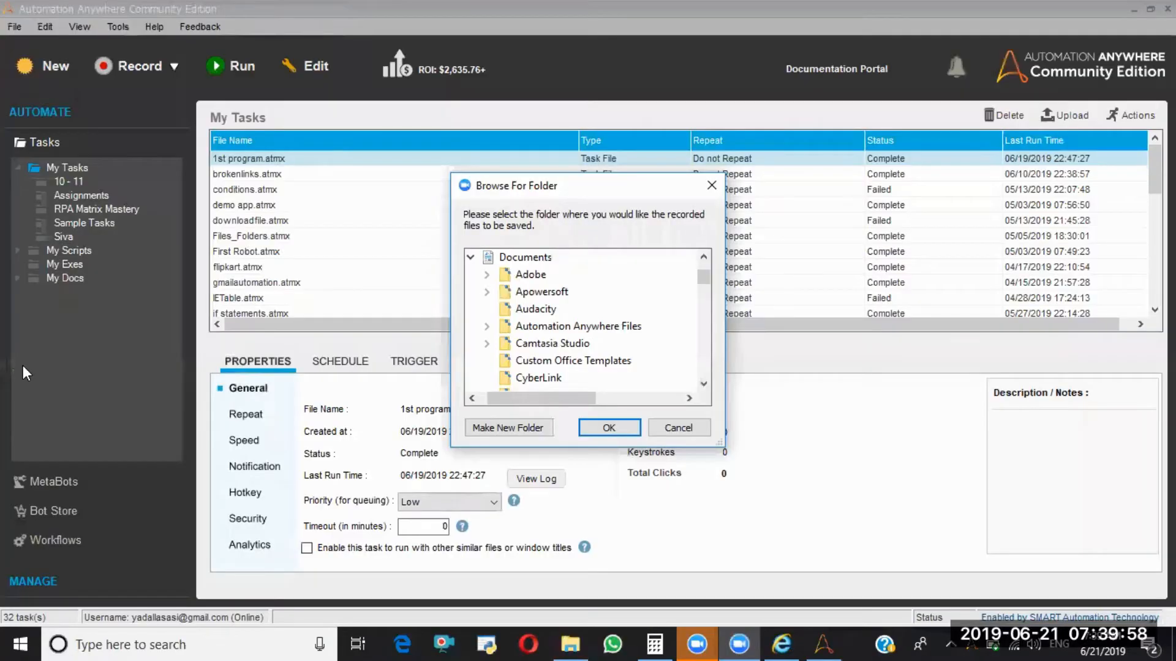
left_click(629, 432)
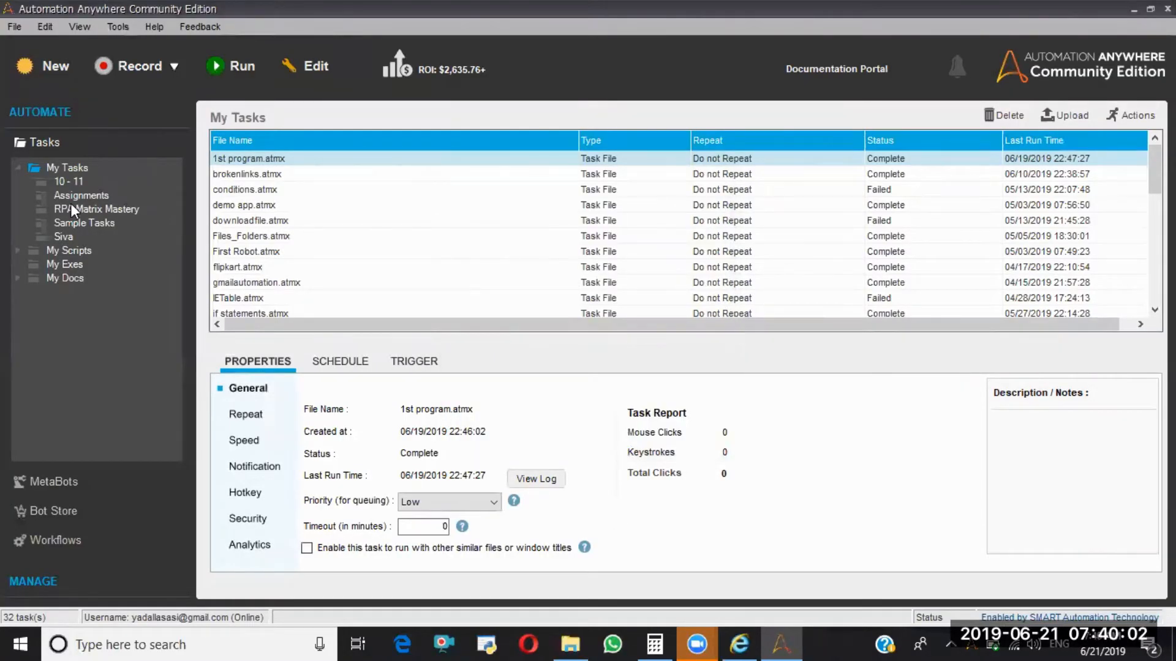
- Open the Manage Web Controls.atmx task from the RPA Matrix Mastery folder for editing
left_click(104, 209)
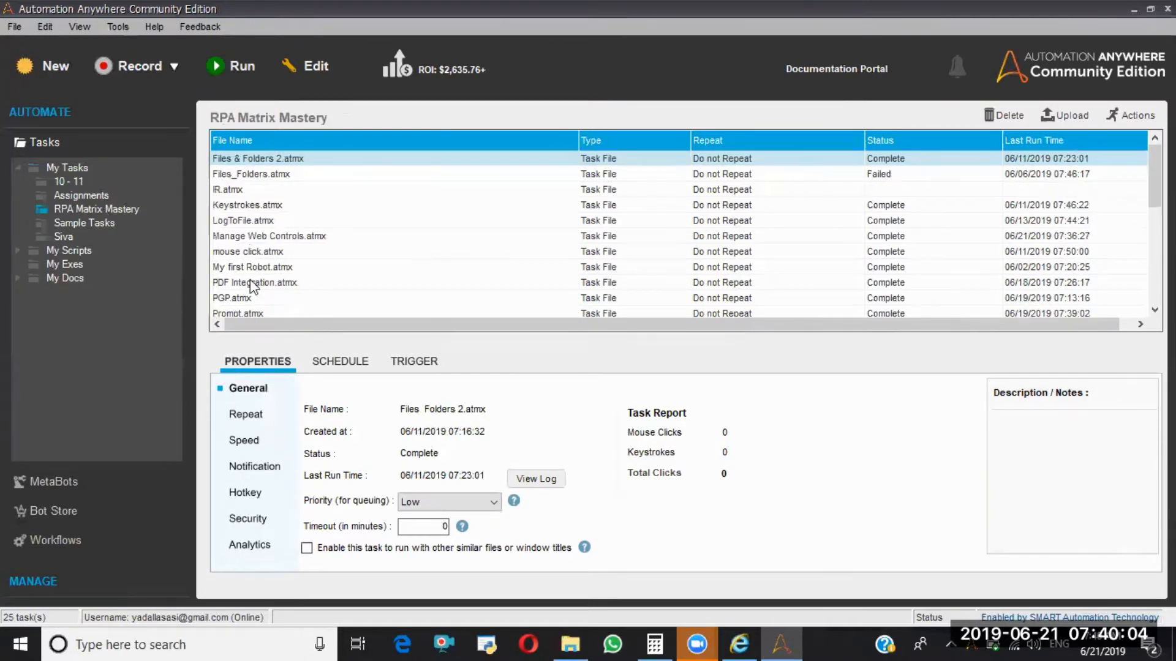
left_click(261, 235)
right_click(267, 269)
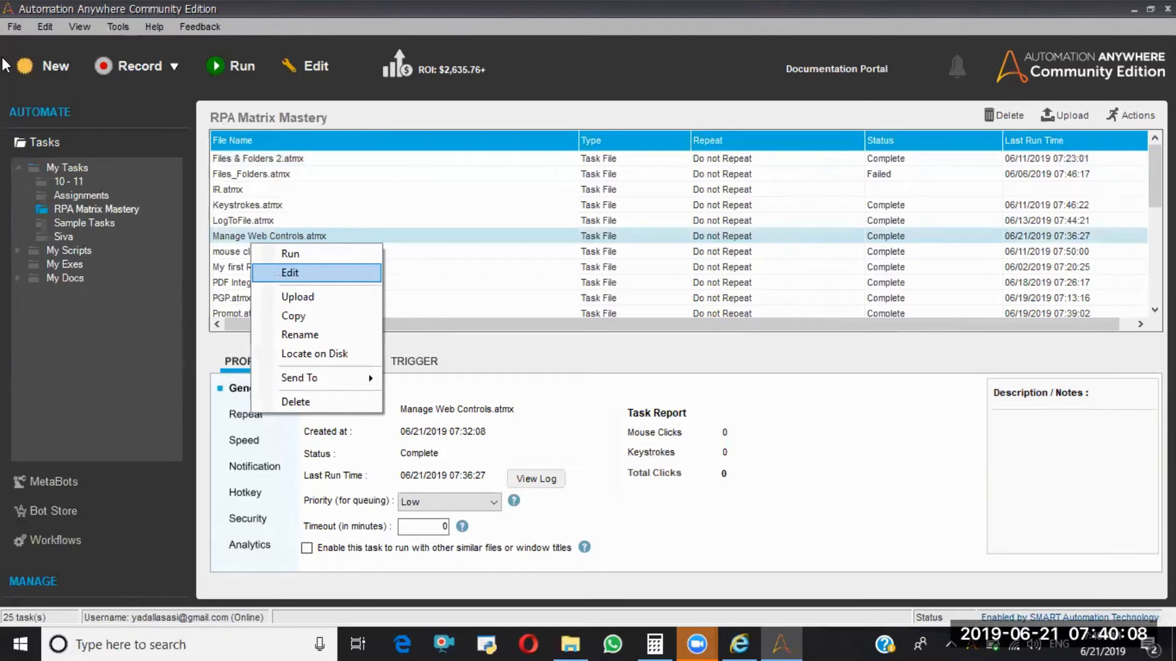
left_click(269, 268)
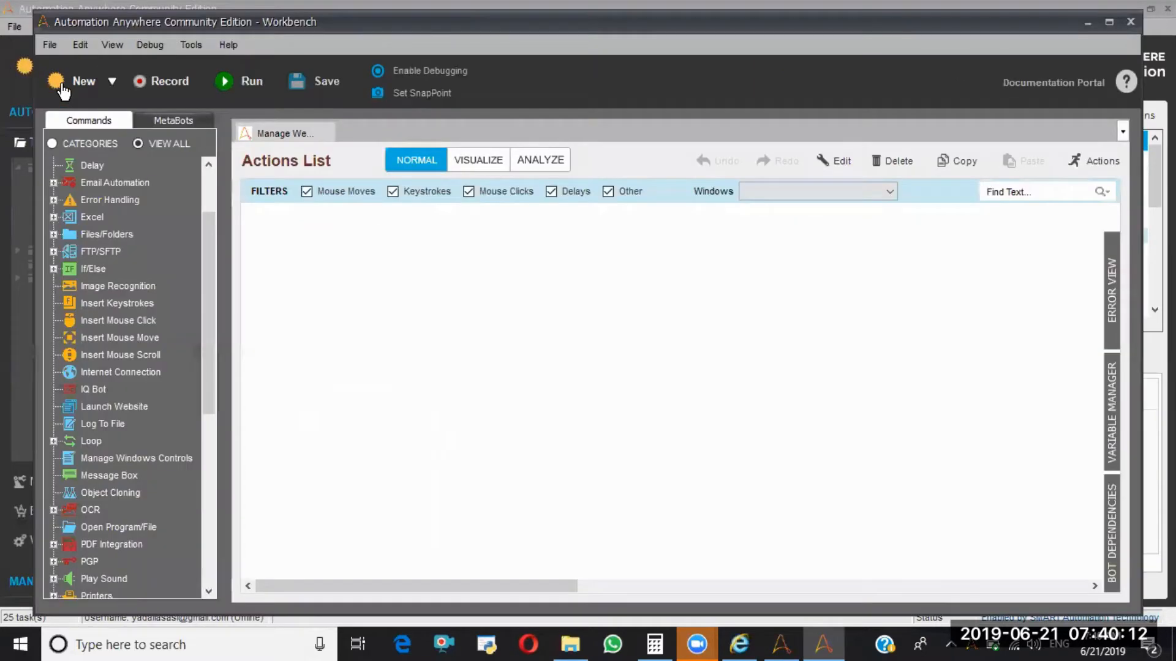
- Create a new task and add a Manage Windows Controls command that targets the Calculator window
left_click(71, 89)
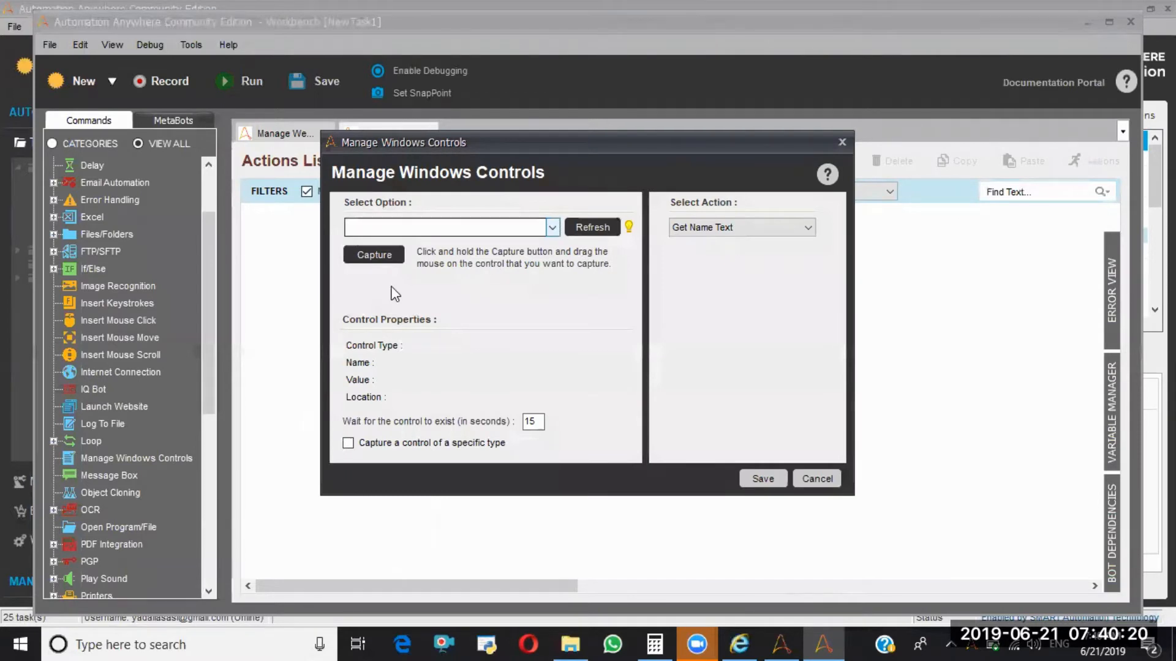
left_click(395, 227)
left_click(384, 289)
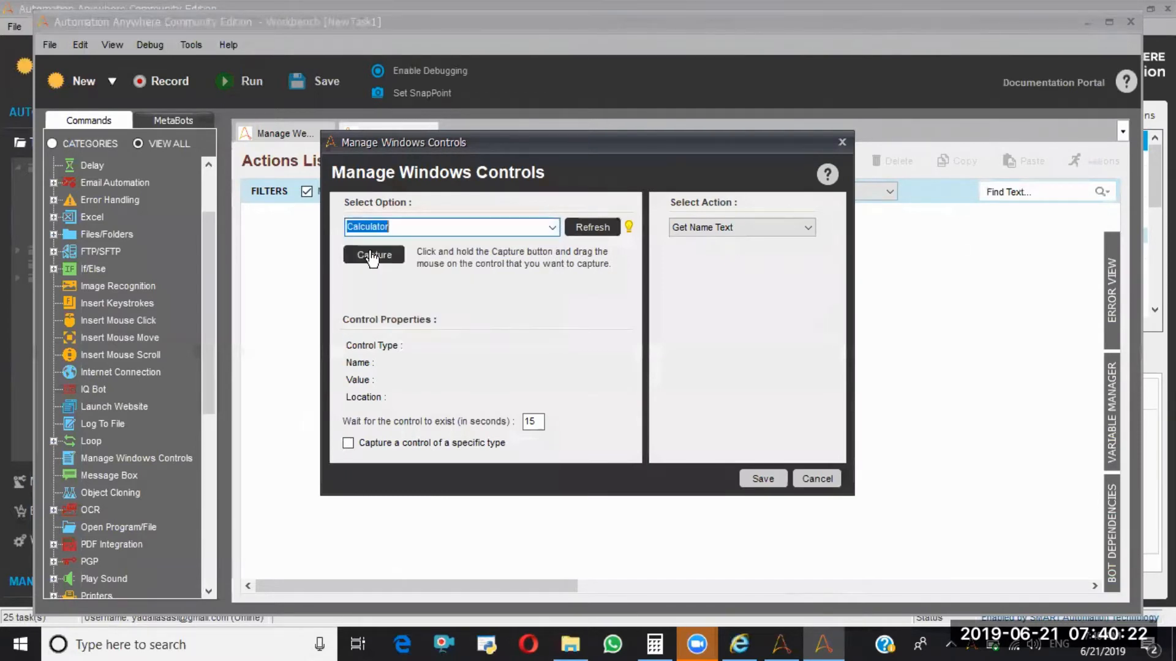
- Capture the Calculator's Nine button, set its action to Left Click, and save the command
left_click(371, 259)
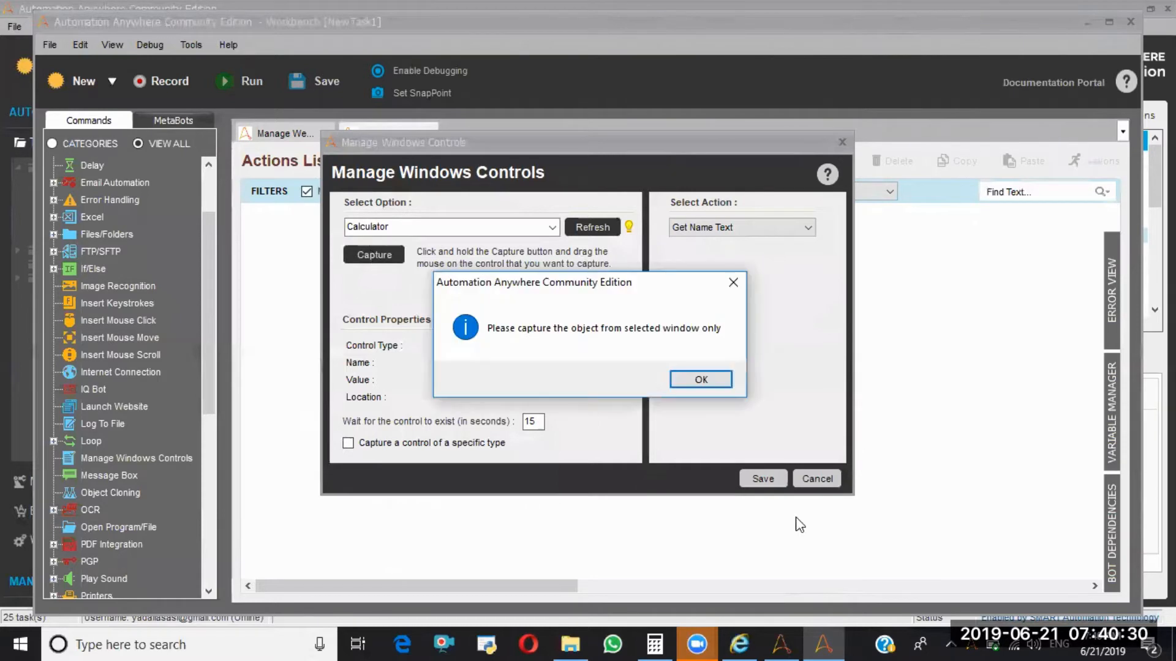
left_click(701, 380)
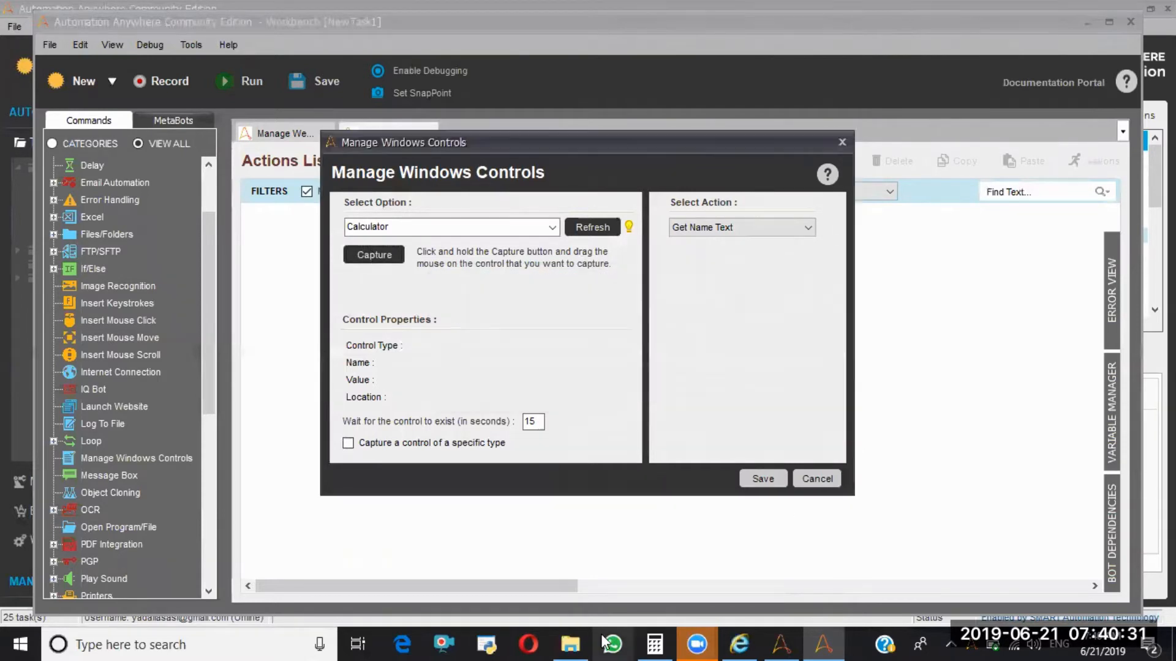
left_click(654, 645)
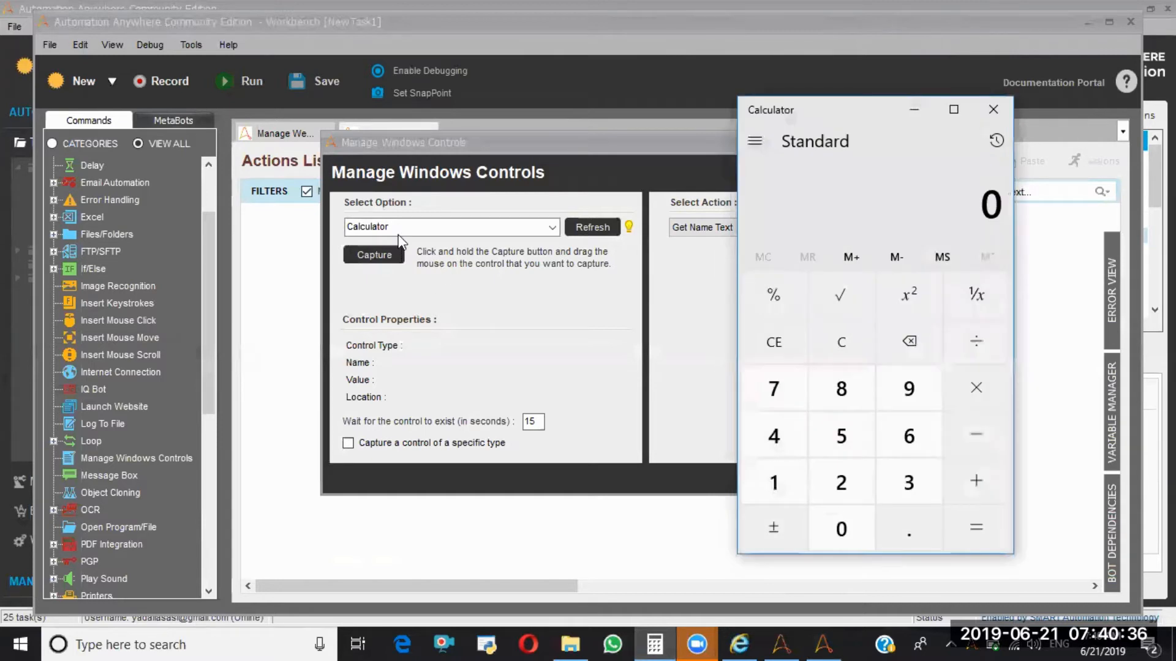
left_click(379, 260)
left_click_drag(380, 260, 895, 388)
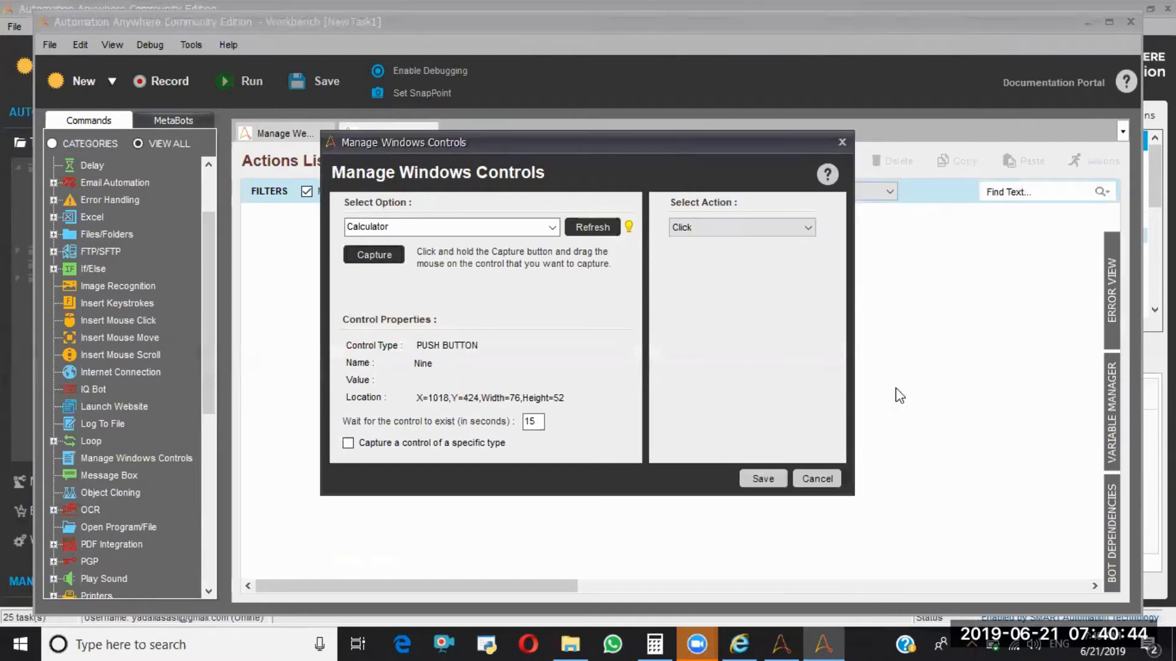
left_click(795, 231)
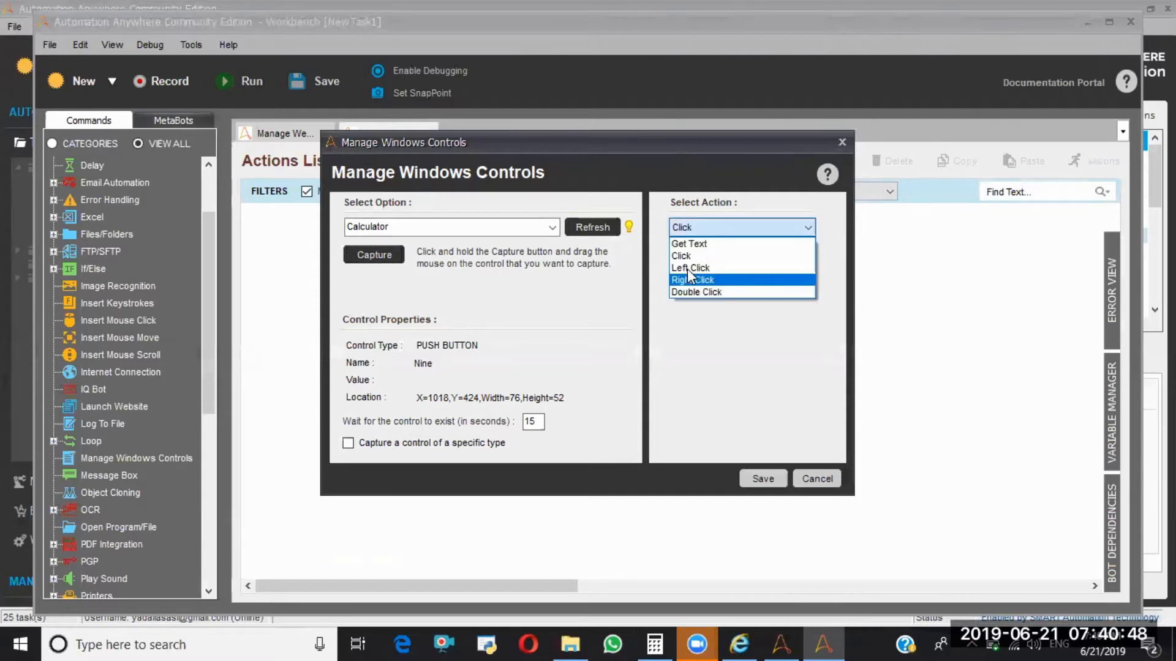
left_click(689, 270)
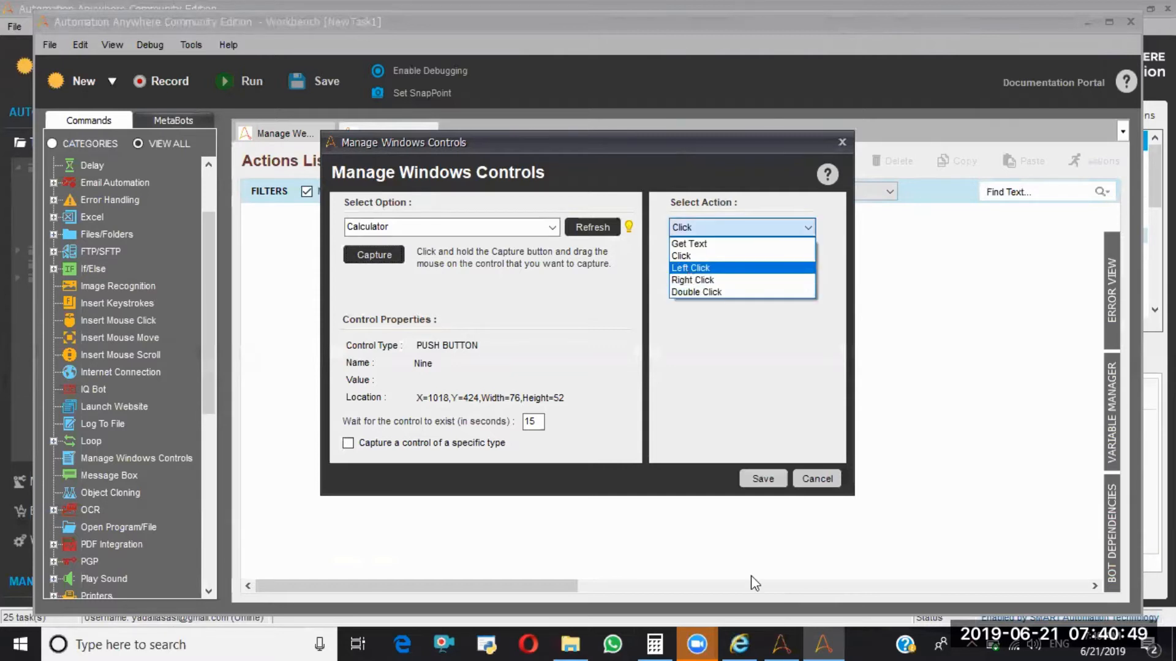
left_click(762, 479)
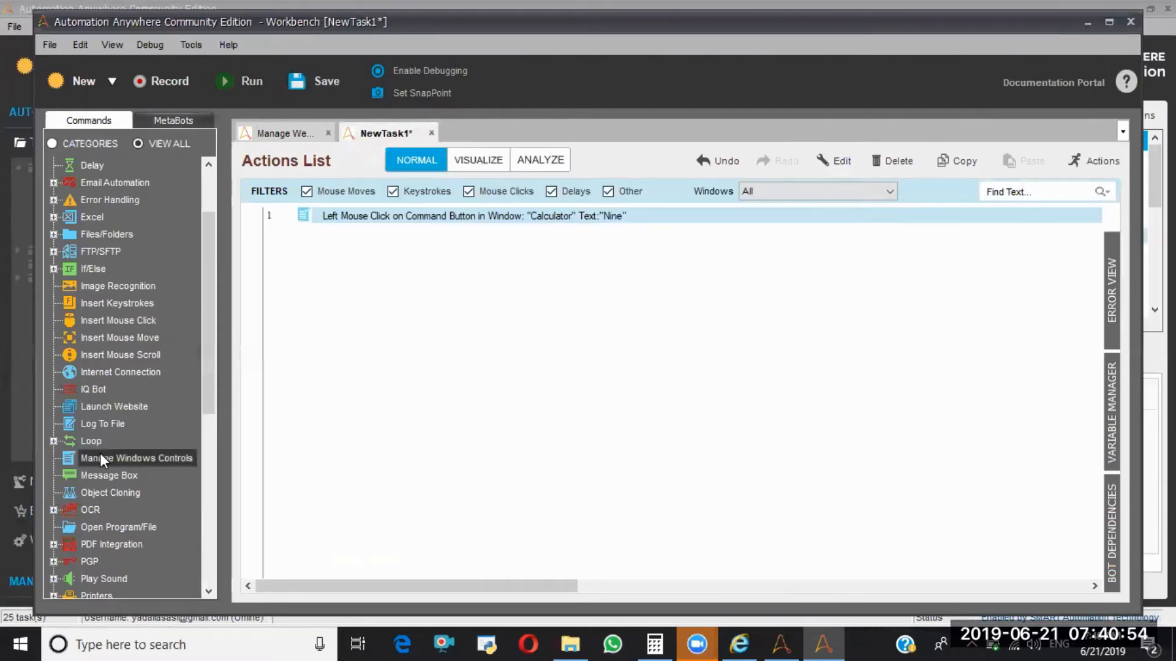
- Add a Manage Windows Controls command that performs the Click action on the Calculator's Five button
double_click(101, 458)
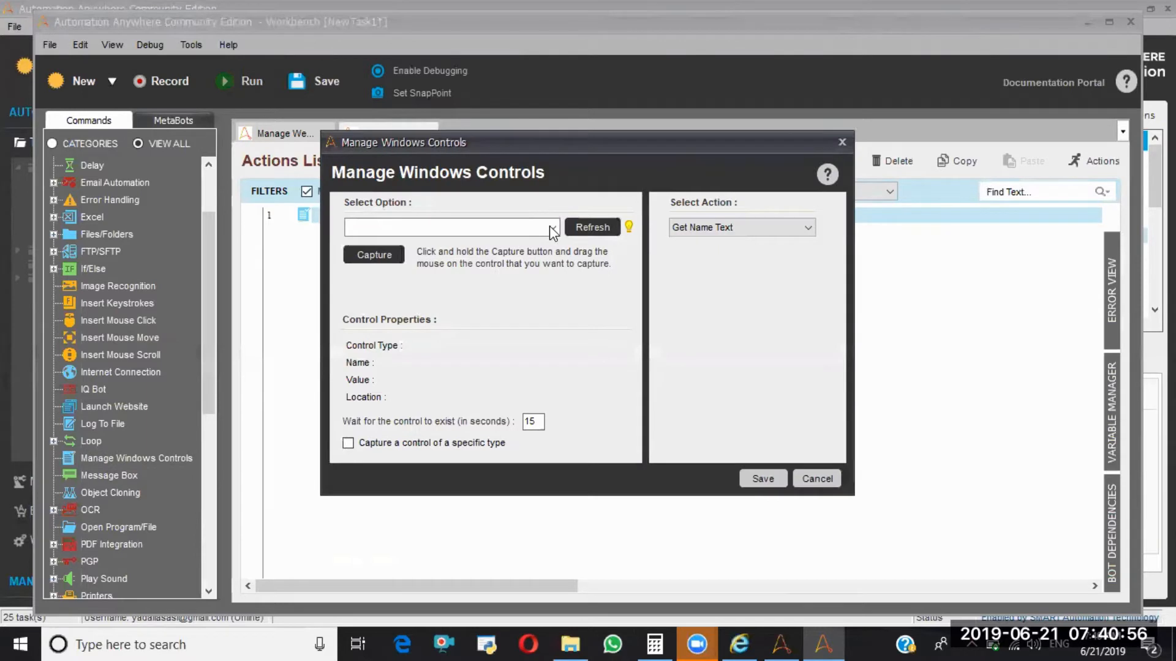
left_click(552, 227)
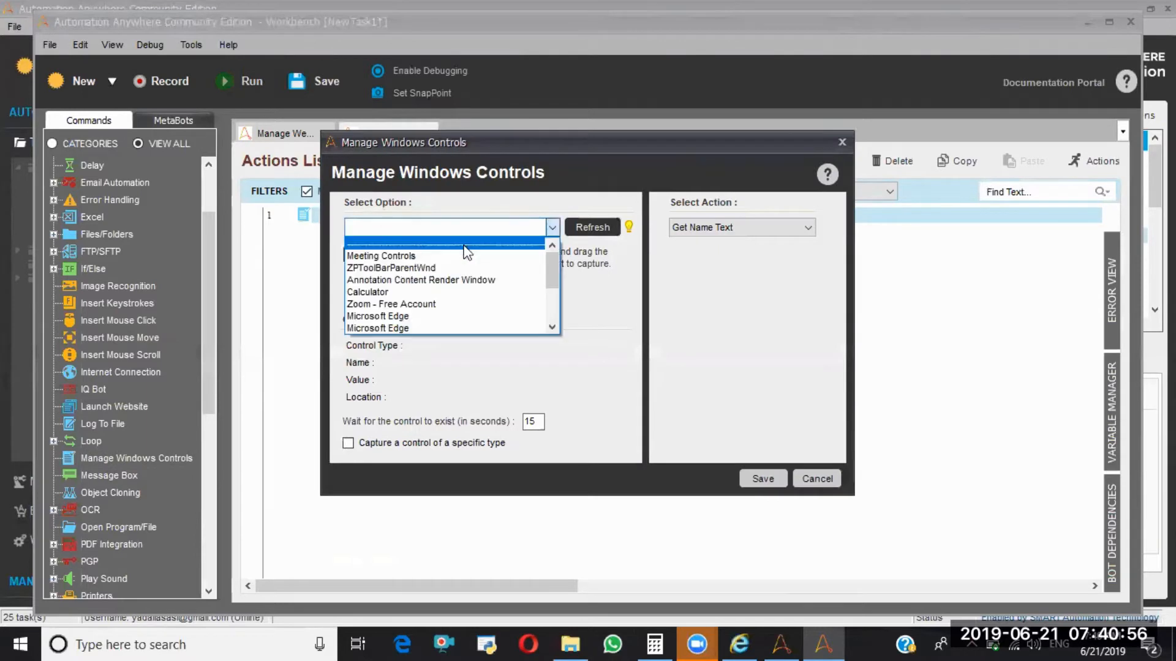
left_click(386, 293)
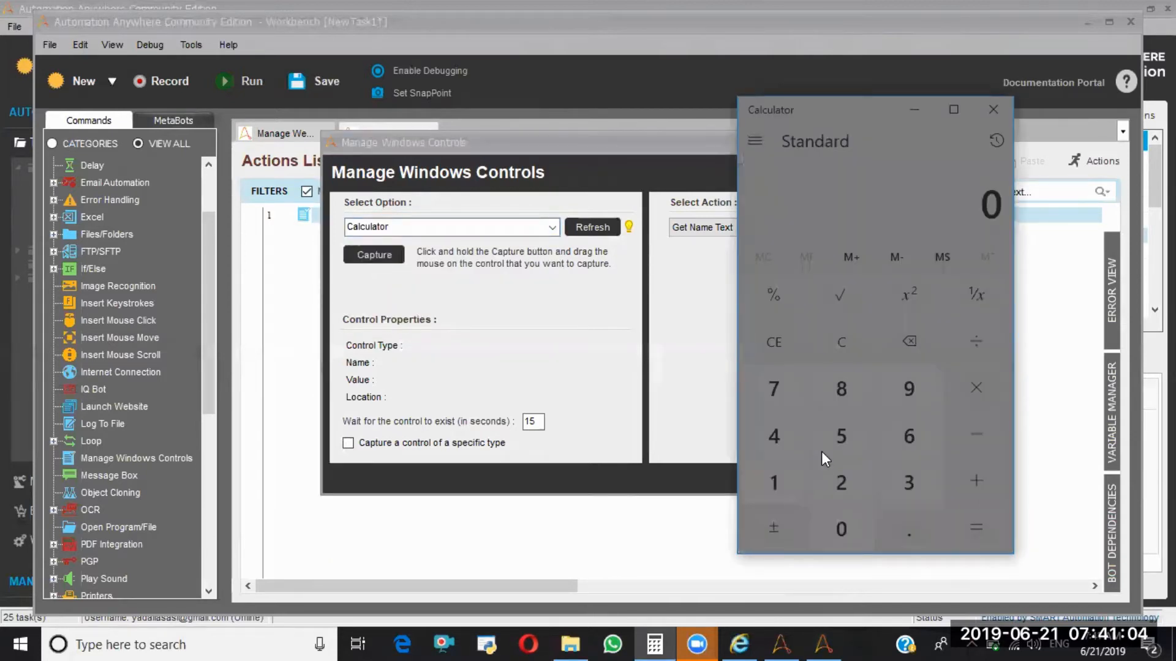
left_click(823, 452)
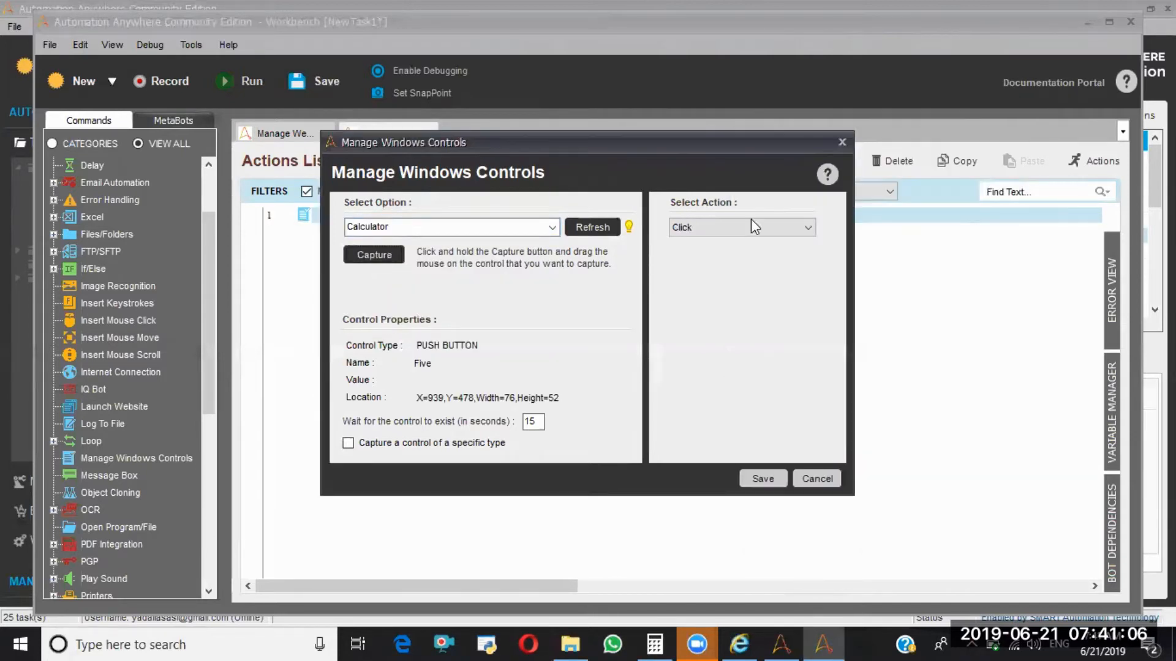
left_click(764, 479)
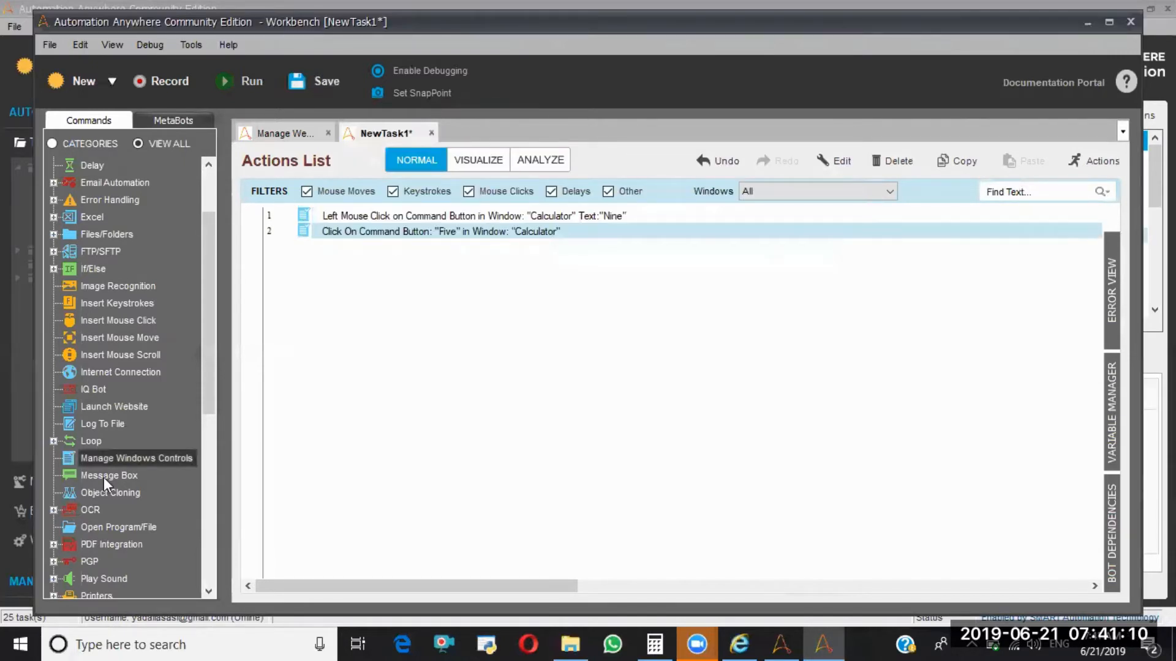
- Add a Manage Windows Controls command that performs the Click action on the Calculator's Equals button
double_click(125, 459)
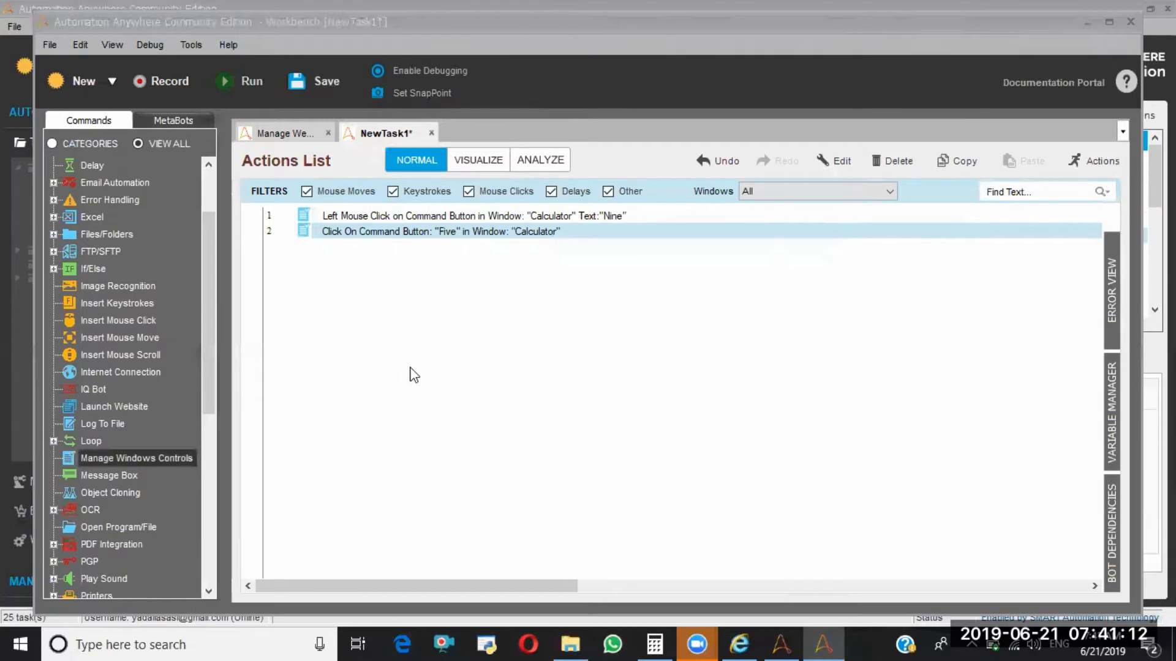
left_click(552, 227)
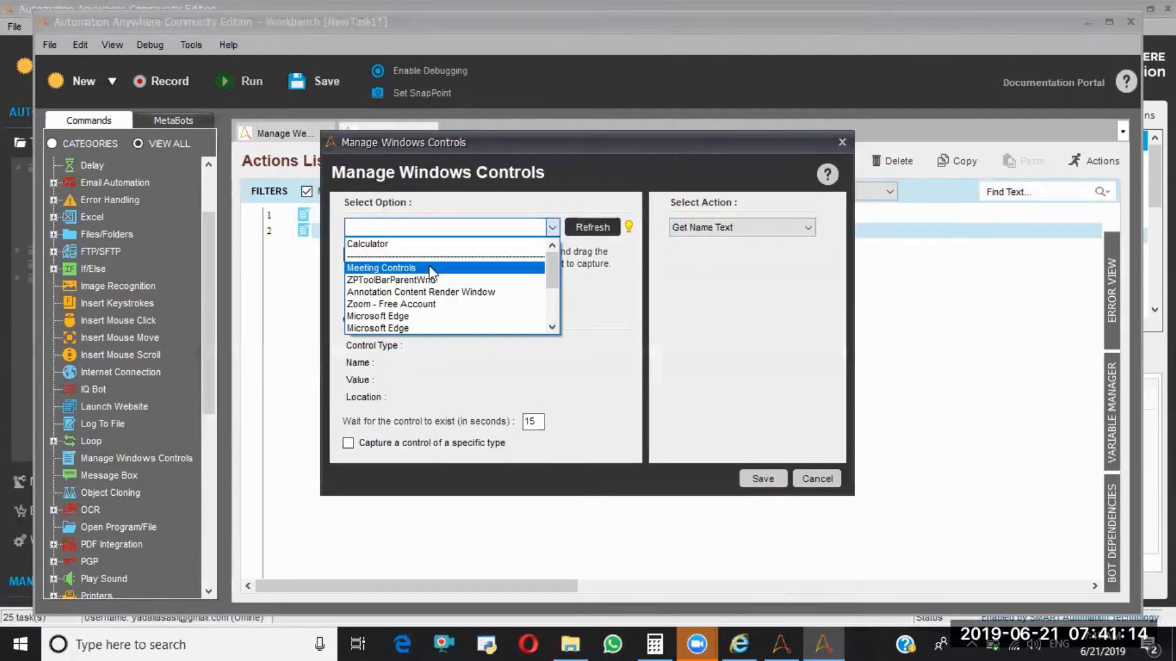
left_click(375, 245)
left_click_drag(375, 256, 966, 525)
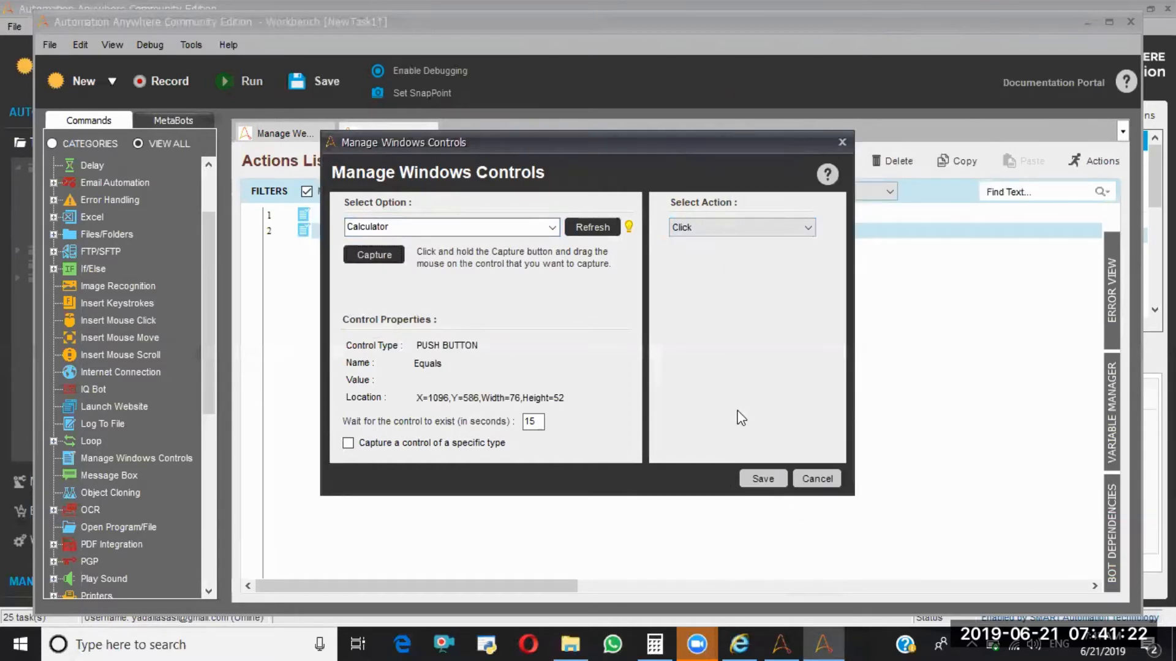
left_click(762, 479)
- Save the task as "Manage Window Control" in the RPA Matrix Mastery directory
left_click(285, 84)
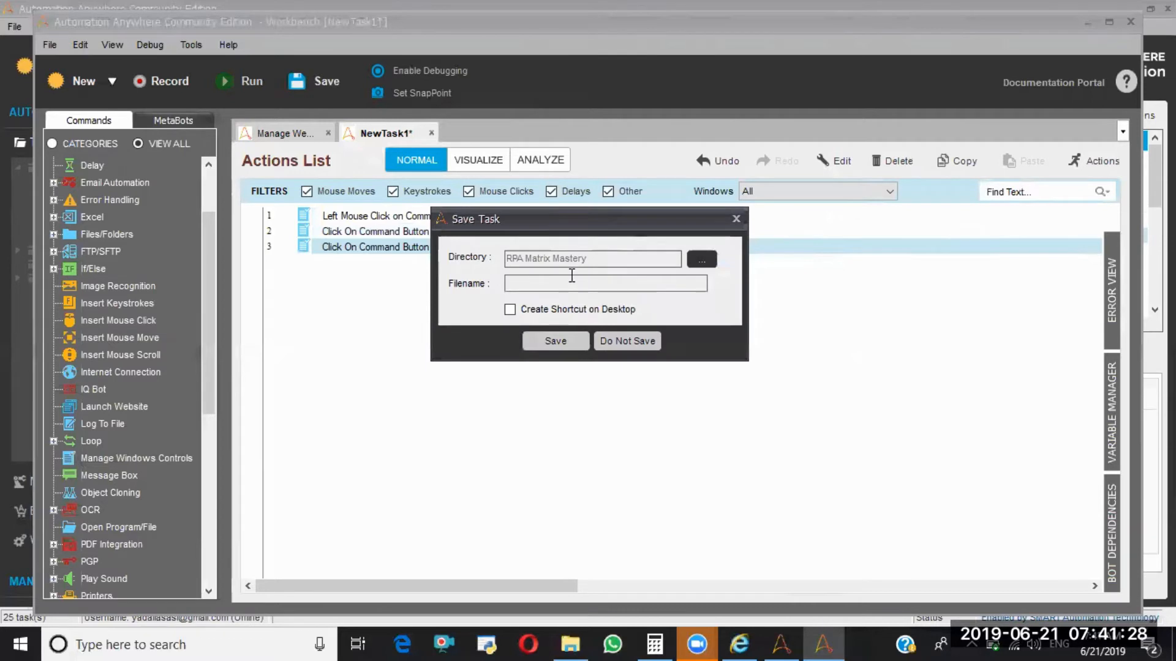
type("MNa")
key("BackSpace")
key("BackSpace")
type("anage Window Control")
left_click(556, 341)
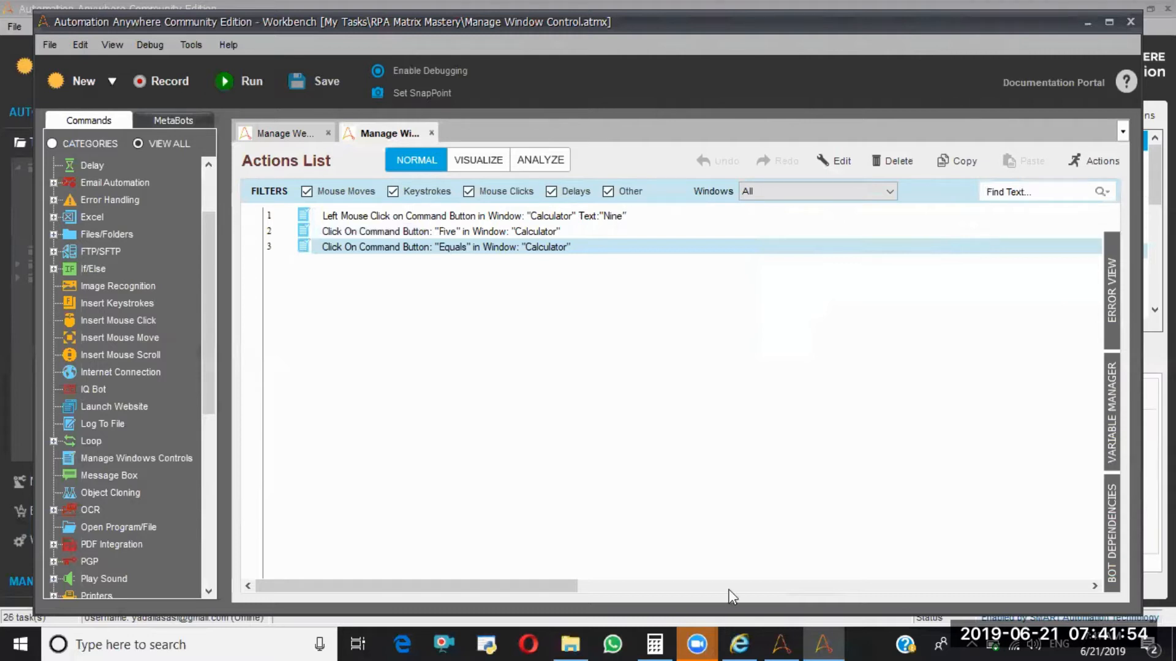
- Check the Calculator window's display and return to the Workbench
left_click(663, 643)
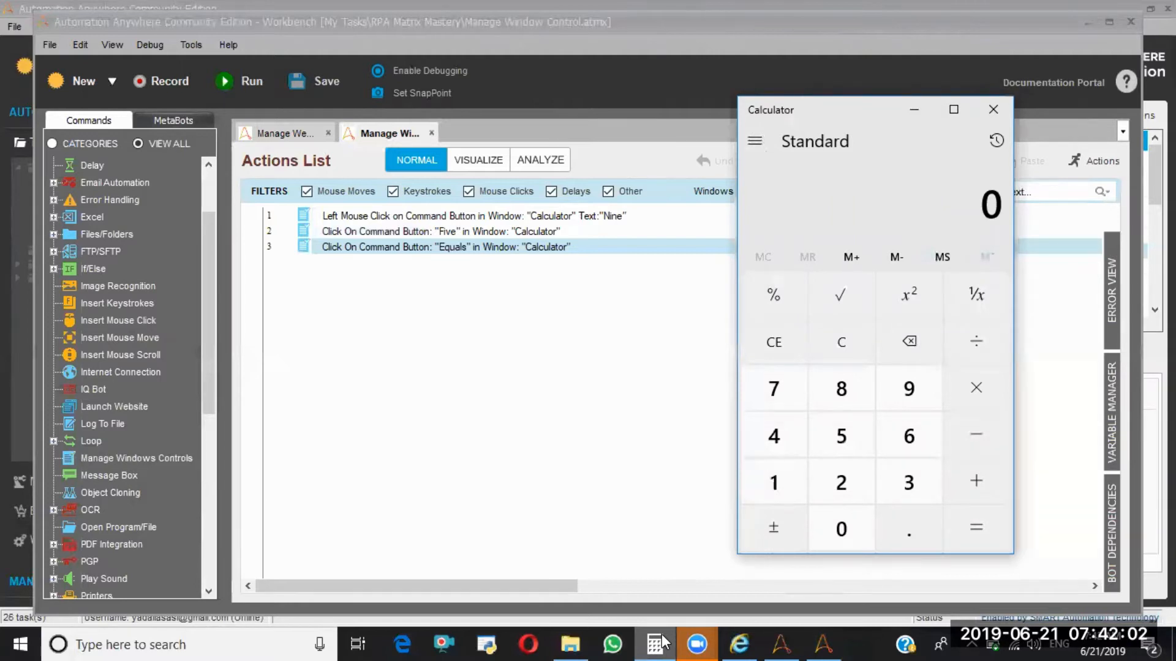
left_click(663, 643)
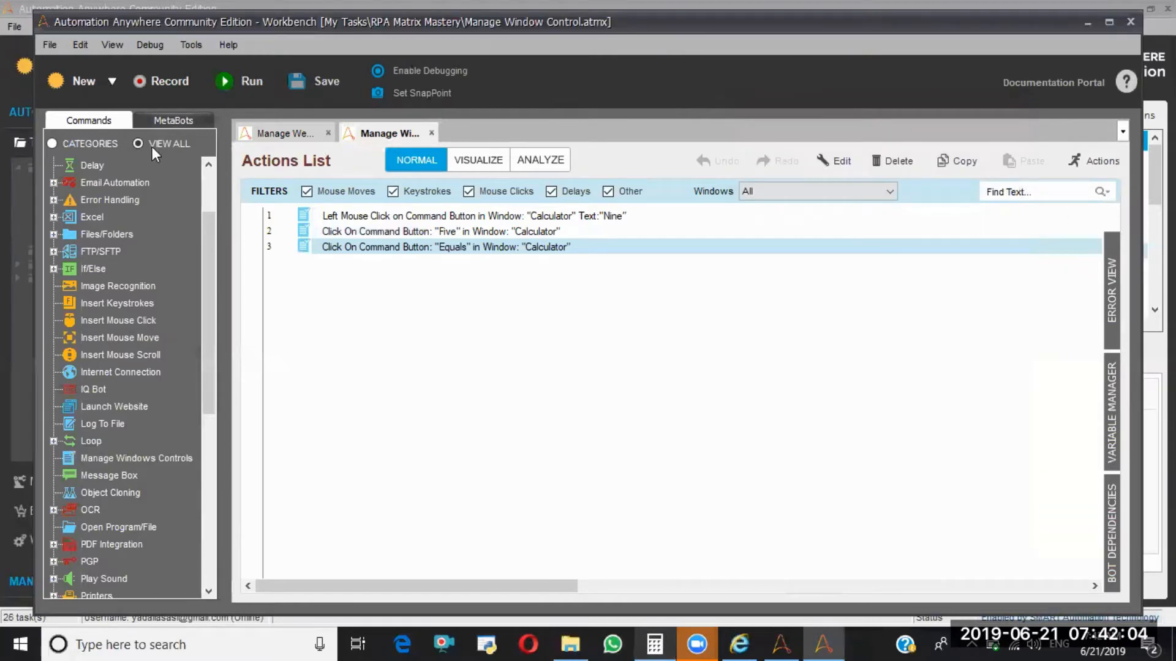
- Test-run the Manage Window Control task with the Calculator brought back up, dismiss the run dialog and close the Calculator
left_click(224, 86)
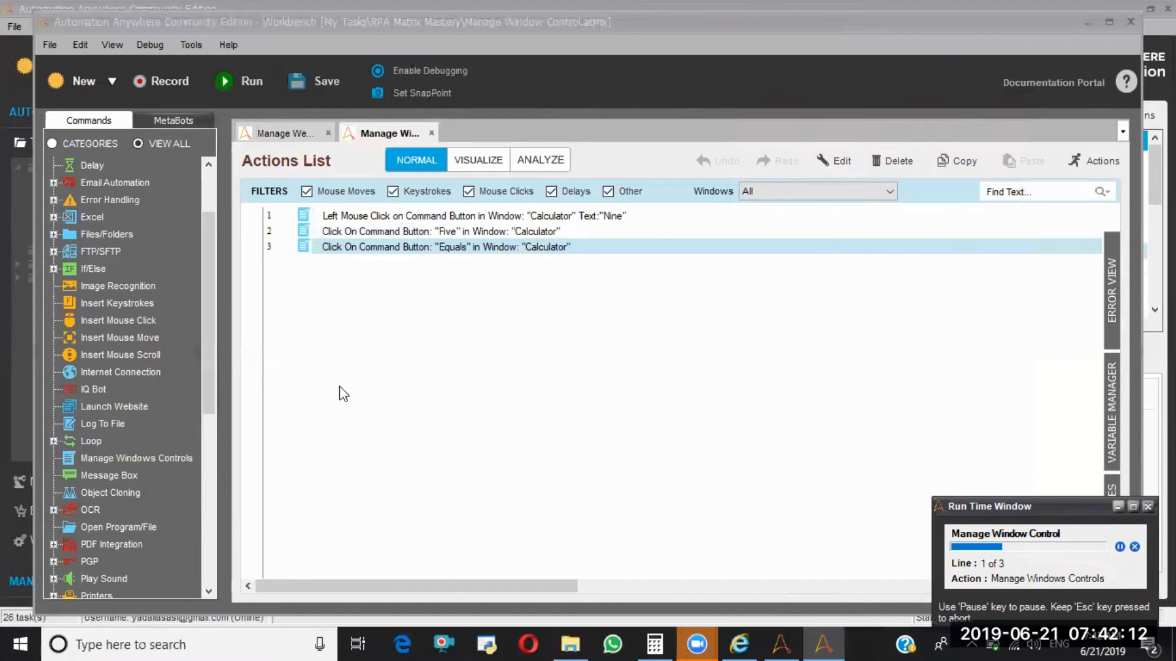
left_click(650, 643)
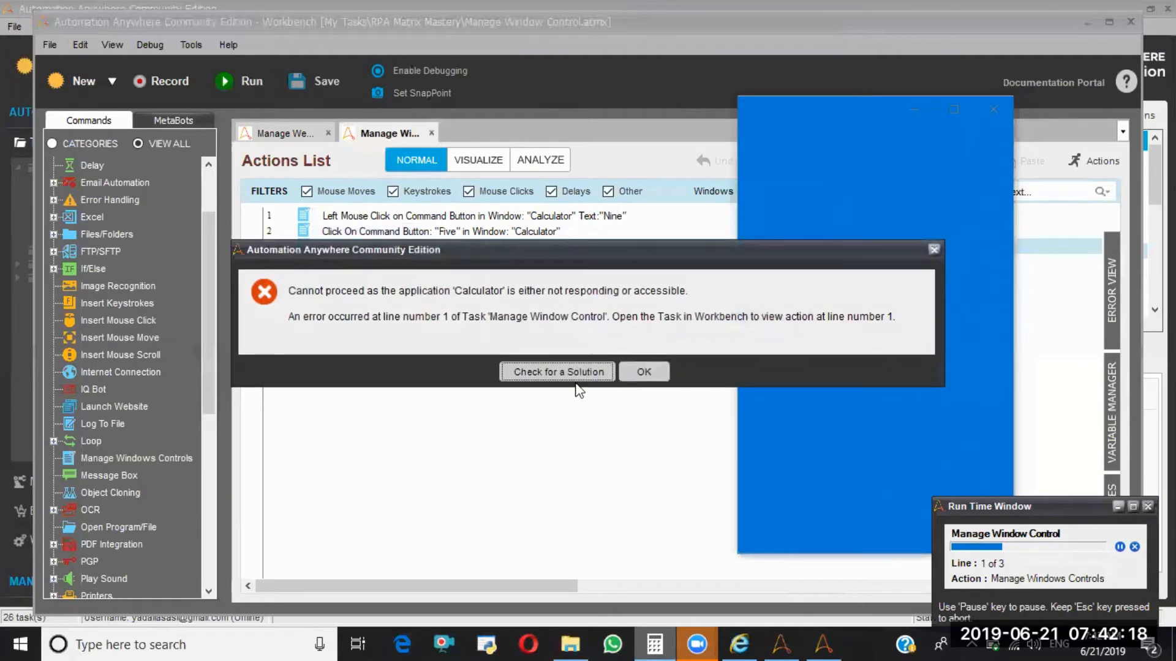
left_click(637, 370)
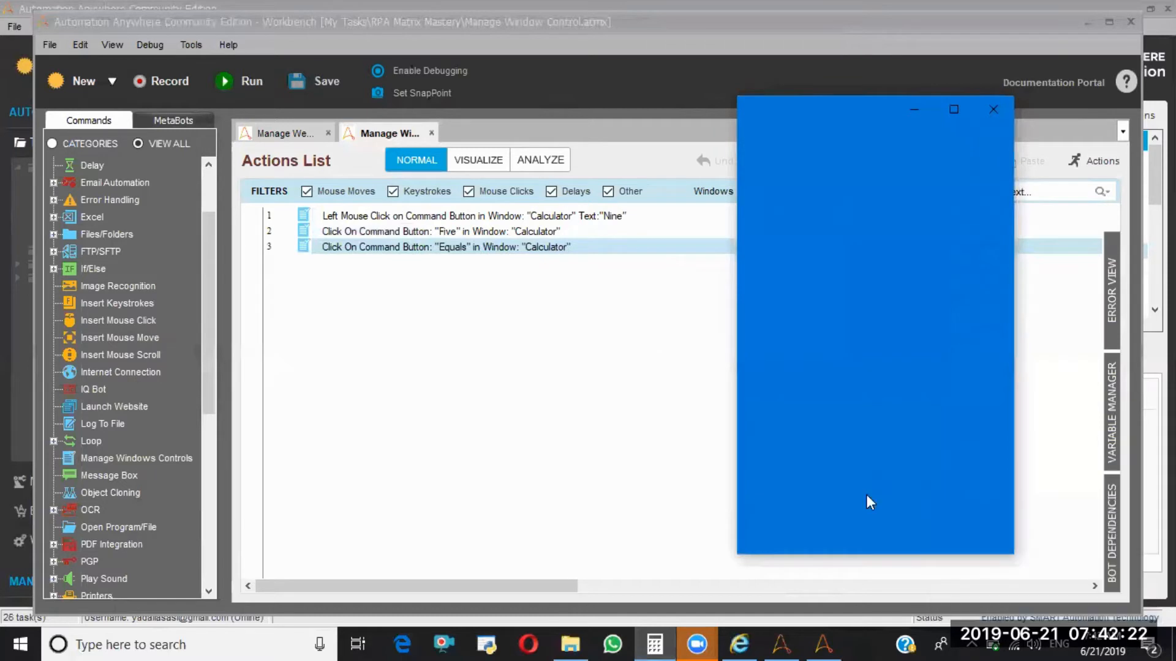
left_click(991, 112)
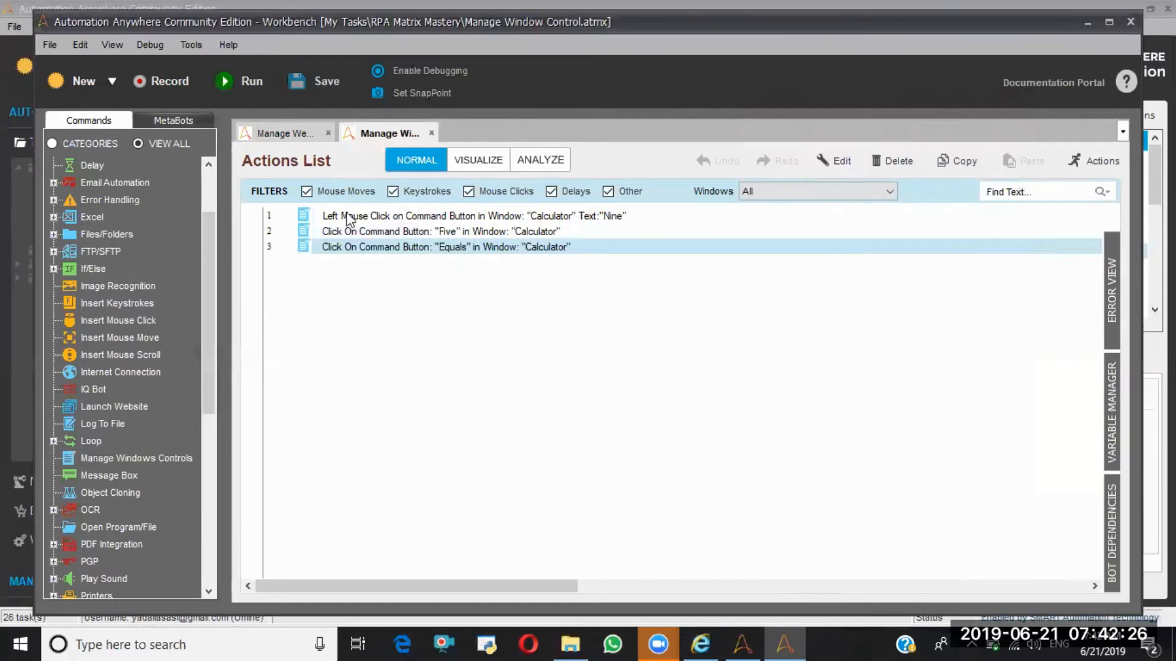
- Add an Open Program/File command for "calc", test its launch, and place it before the Calculator's Nine command
left_click(97, 348)
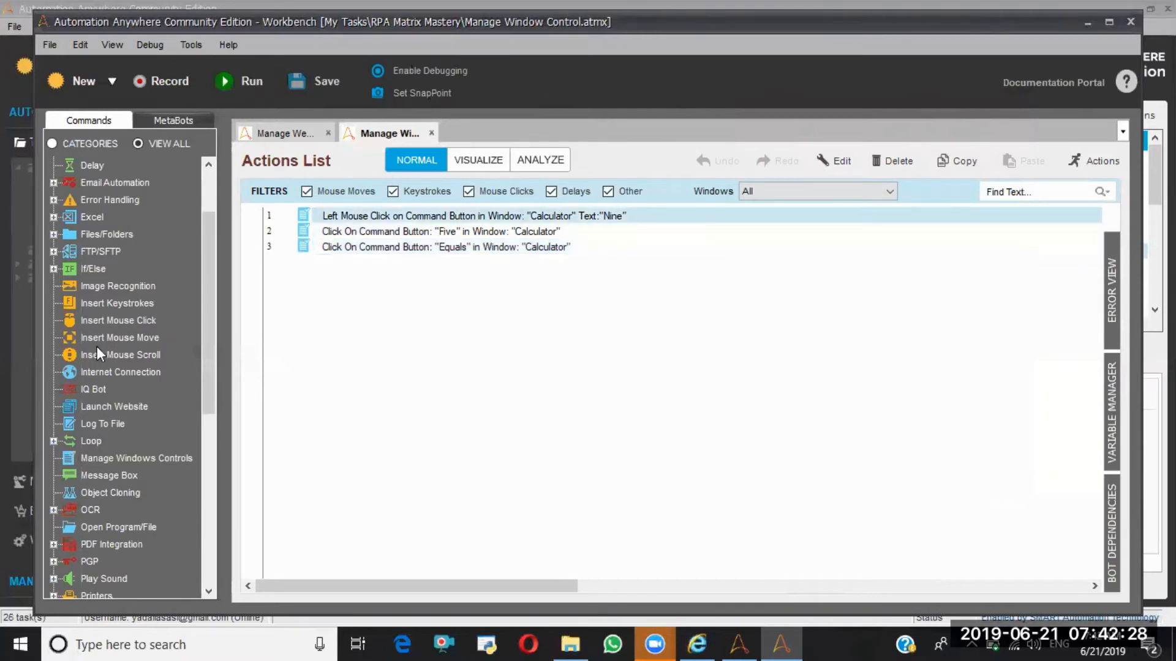
key("o")
key("o")
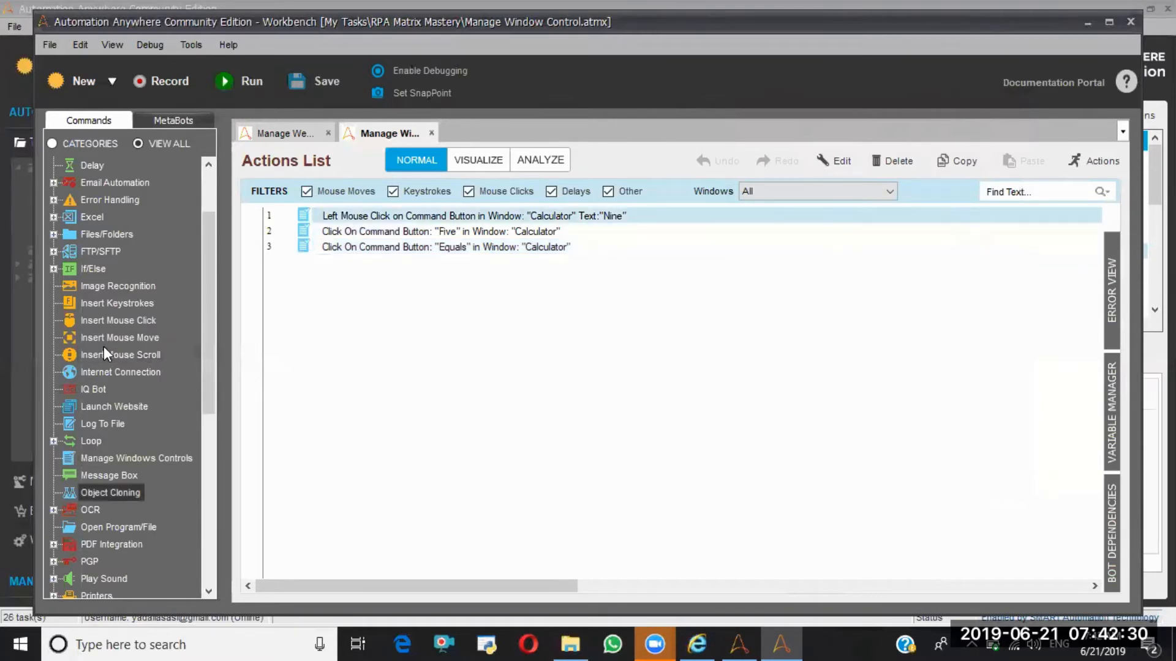
key("o")
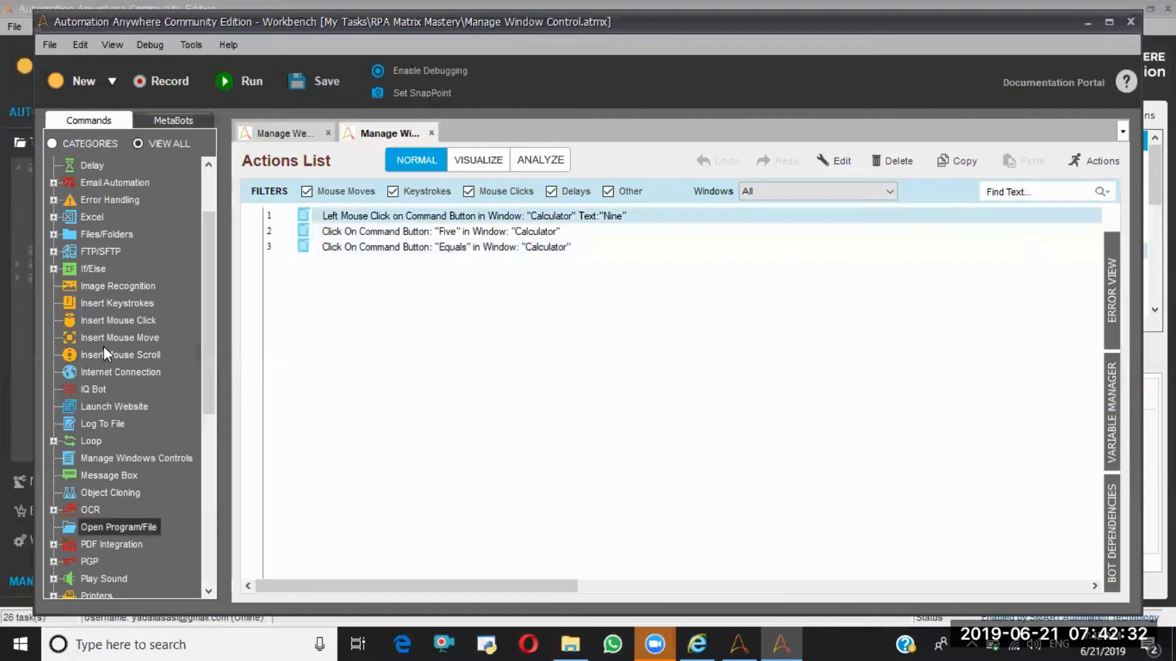
key("Return")
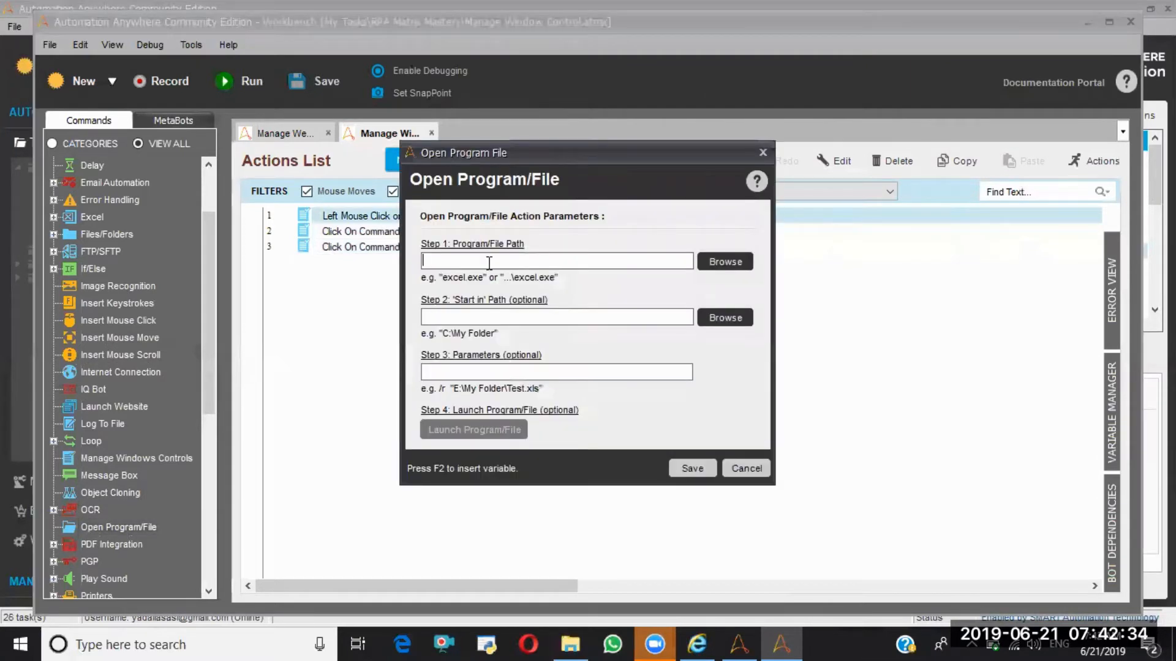
type("calc")
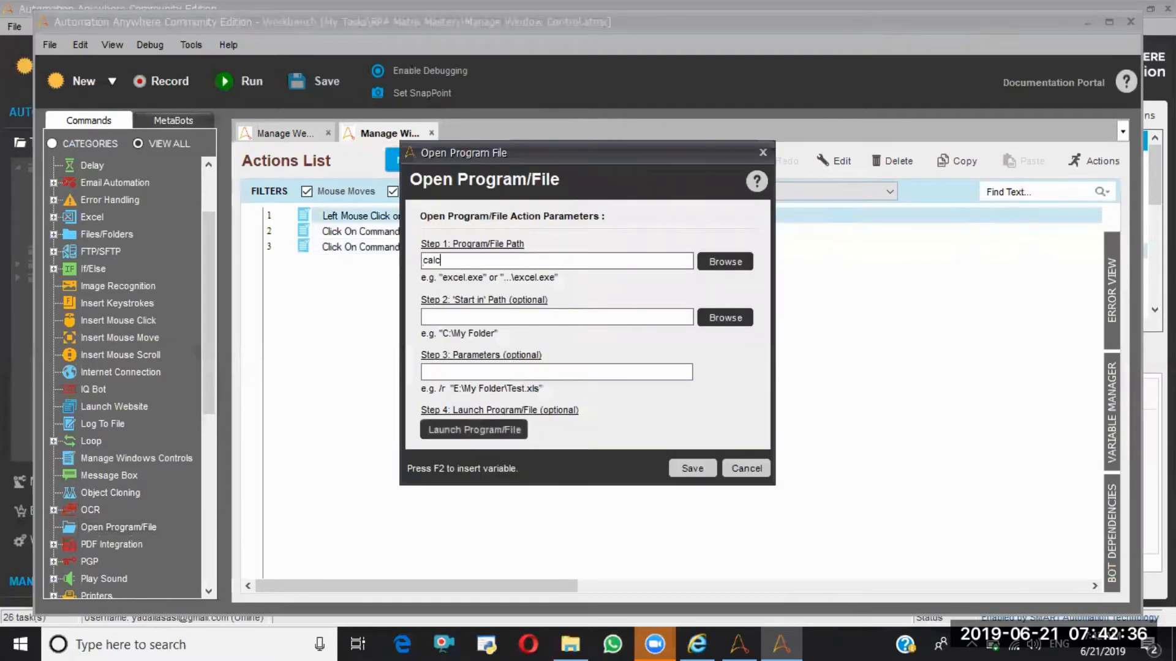
left_click(487, 432)
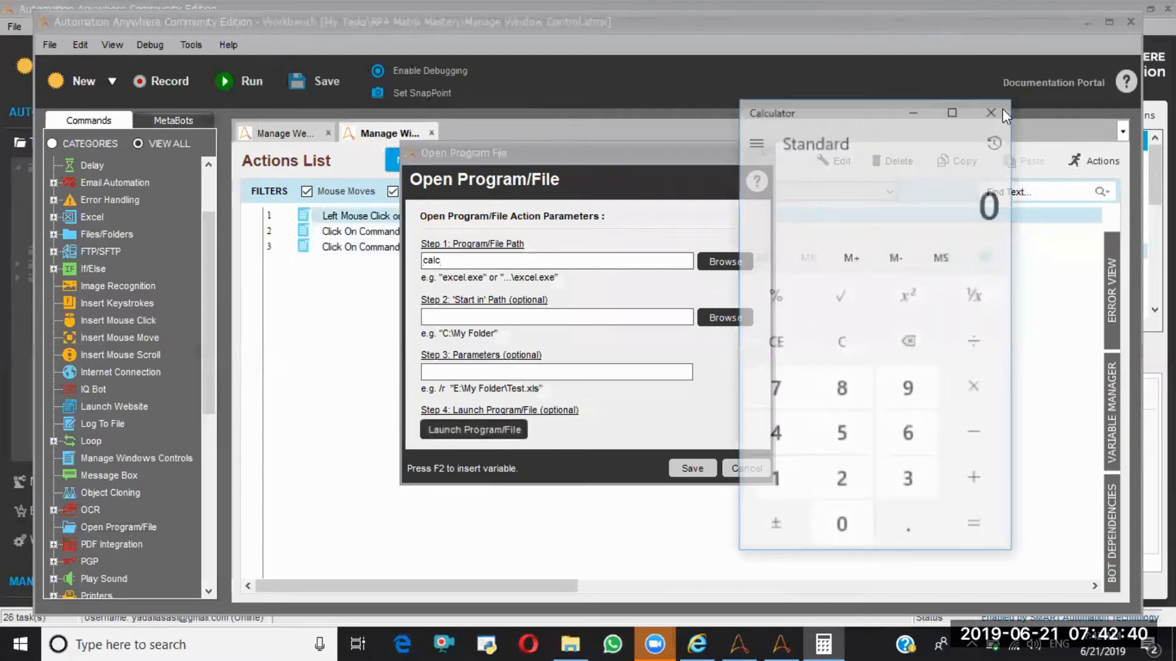
left_click(994, 113)
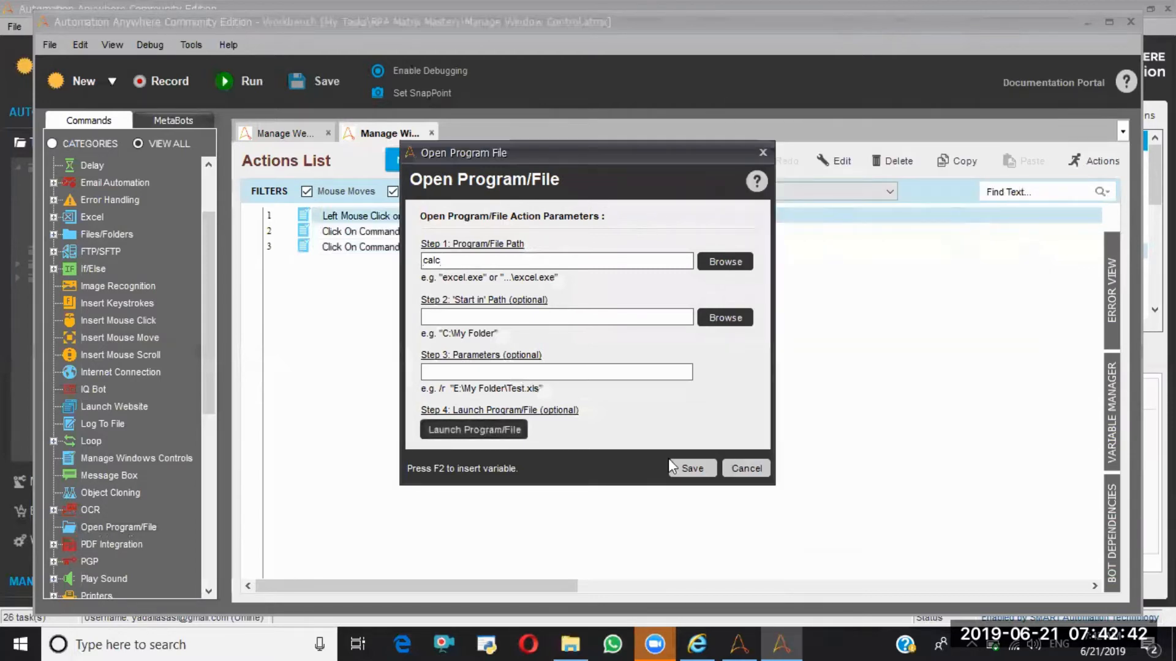
left_click(687, 469)
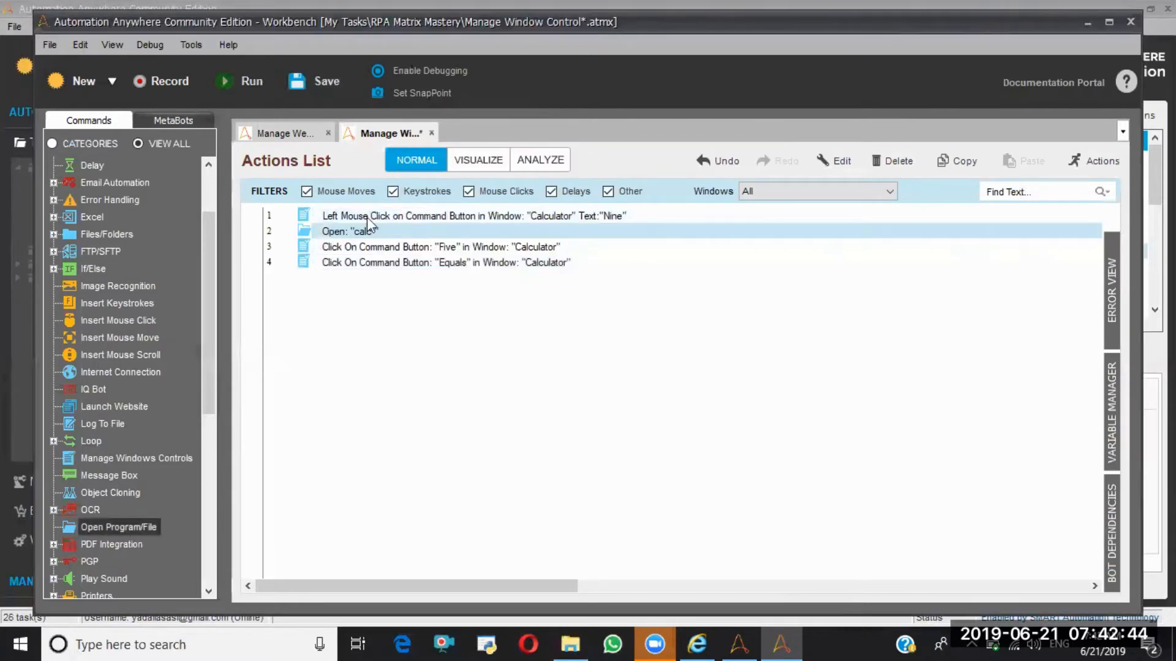
left_click_drag(366, 217, 366, 234)
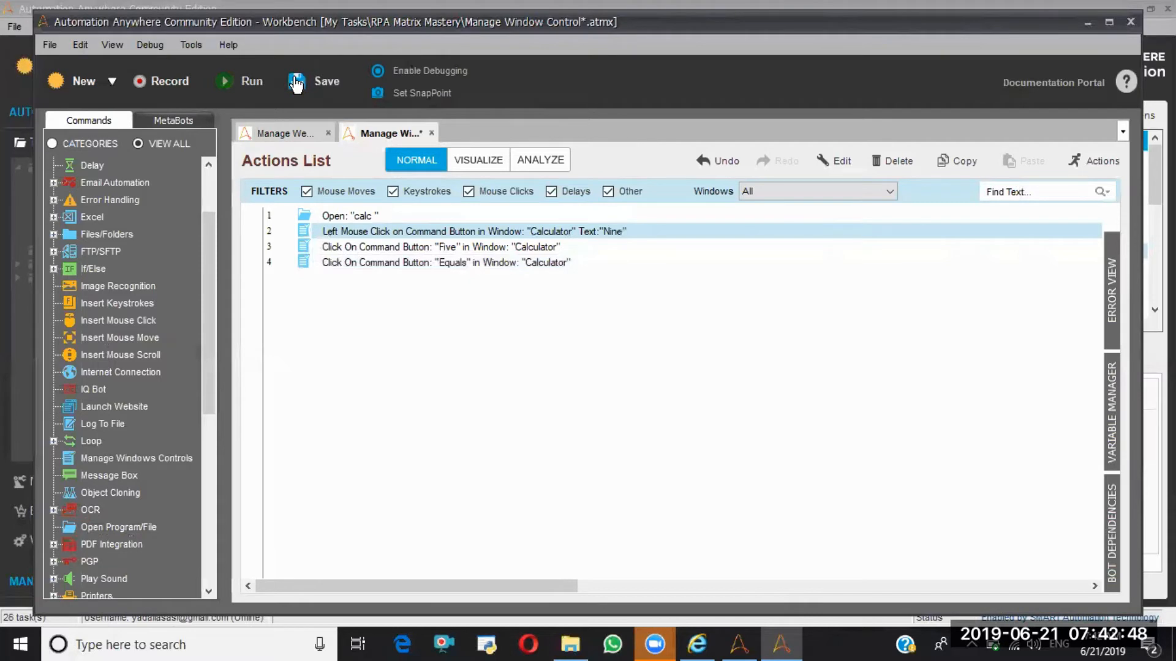
- Save and run the task with the Open "calc" action, and close the Calculator when it ends
left_click(296, 83)
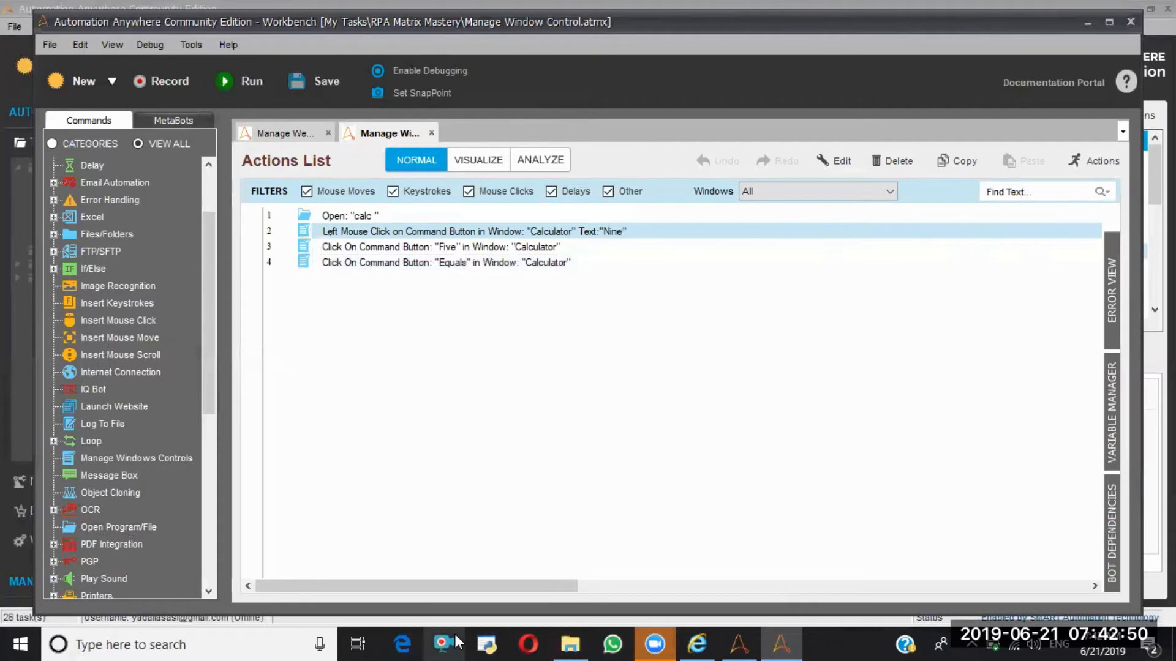
left_click(227, 87)
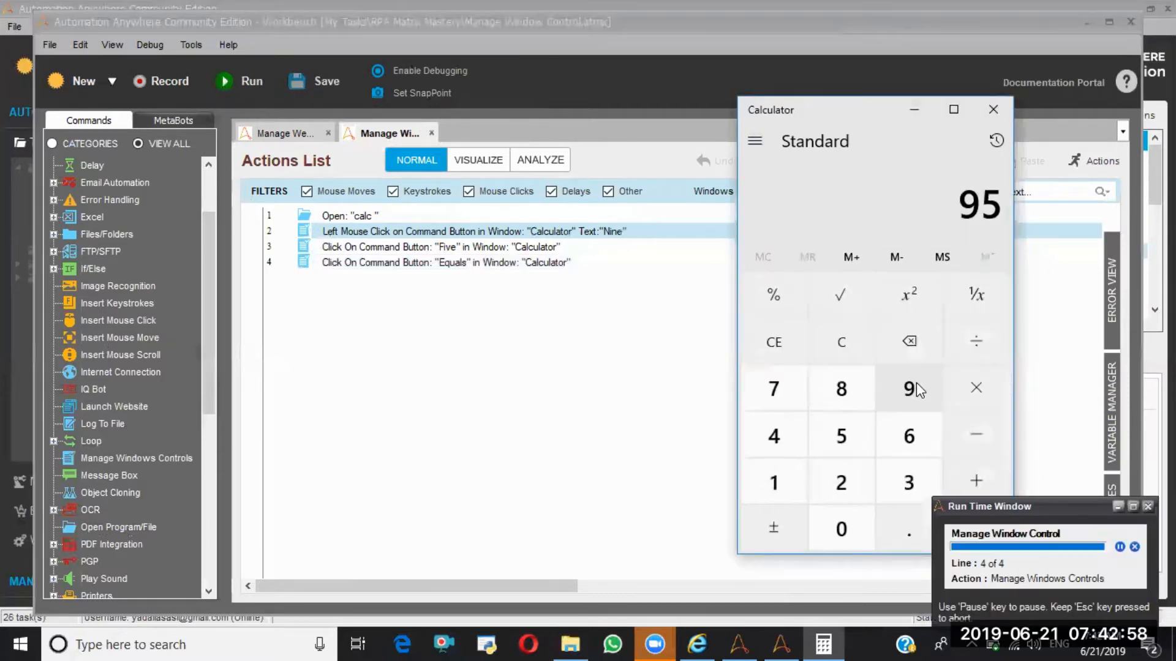
left_click(998, 110)
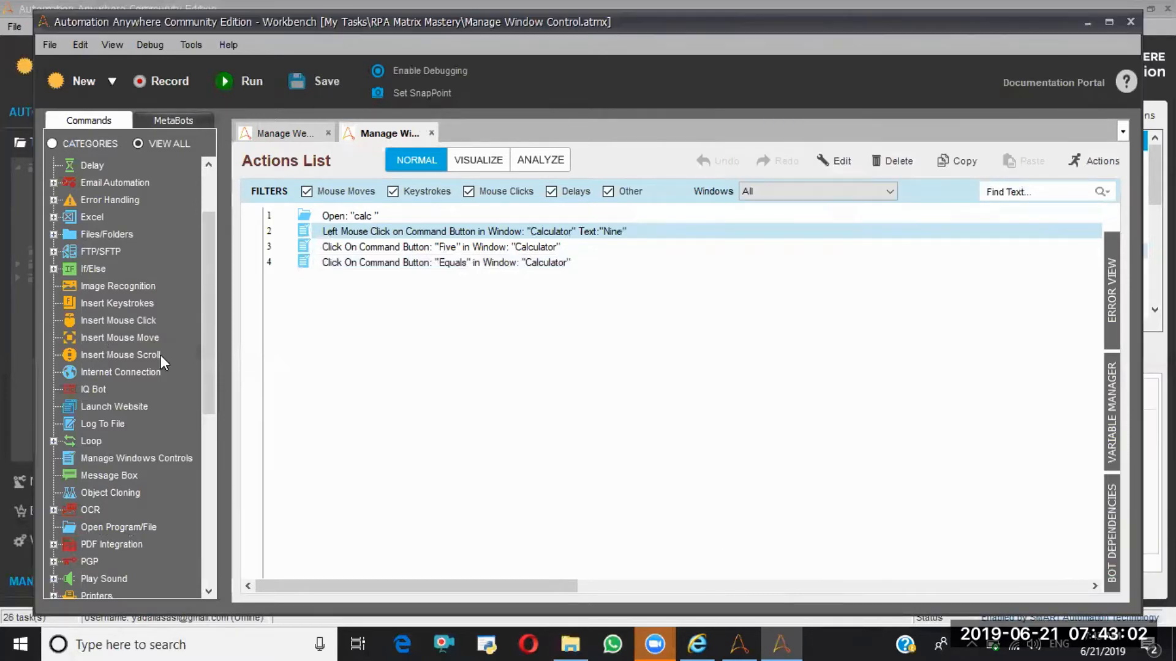
- Add a Manage Windows Controls command between Nine and Five that performs the Click action on the Calculator's Plus button
double_click(135, 456)
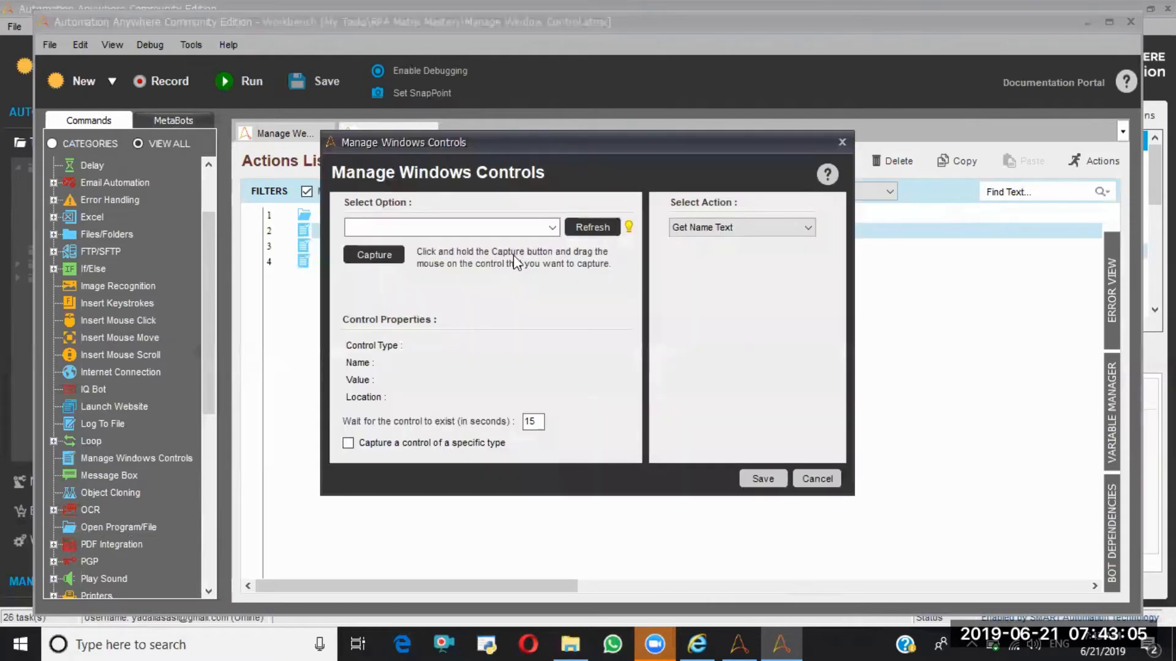
left_click(553, 228)
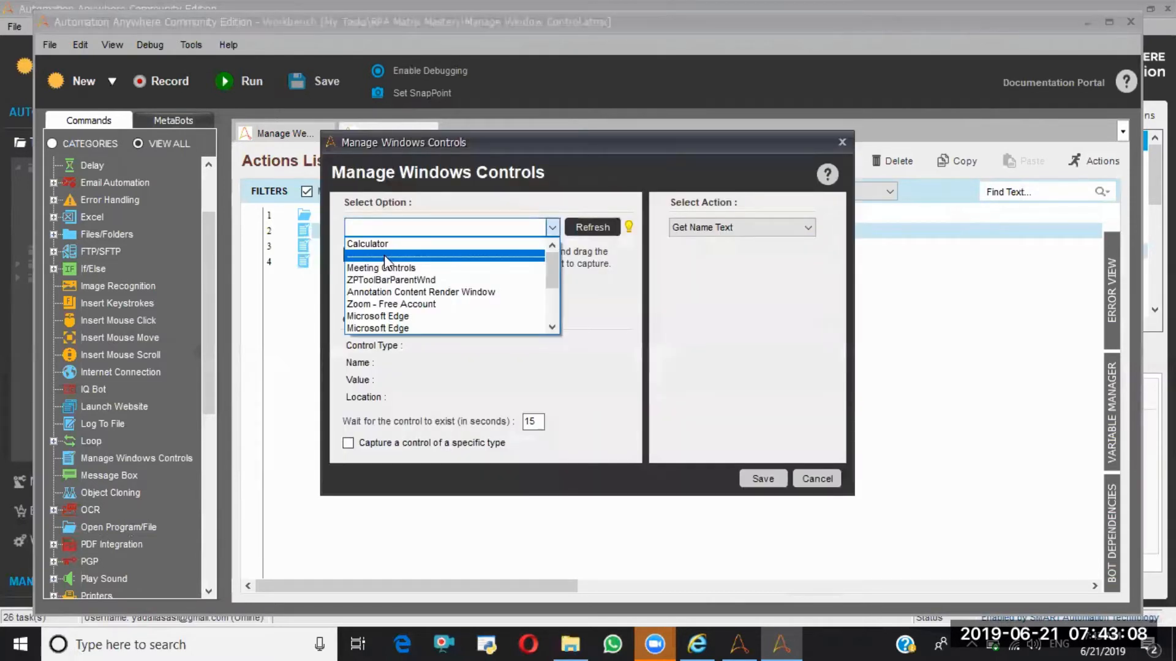
left_click(523, 453)
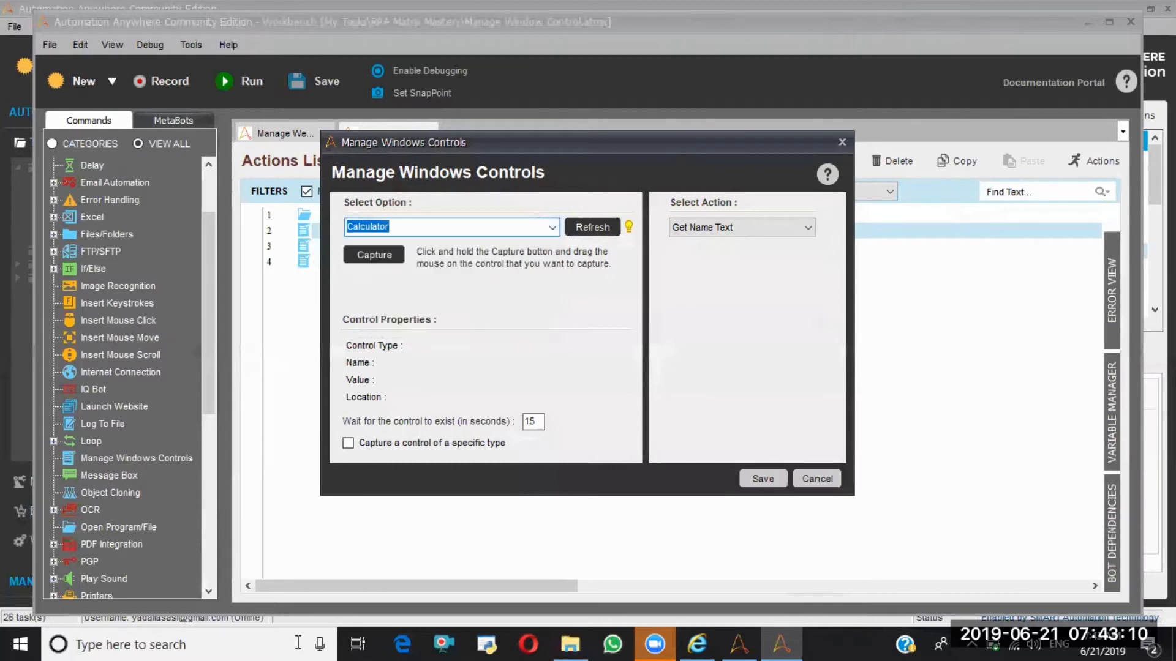
left_click(258, 640)
type("cal")
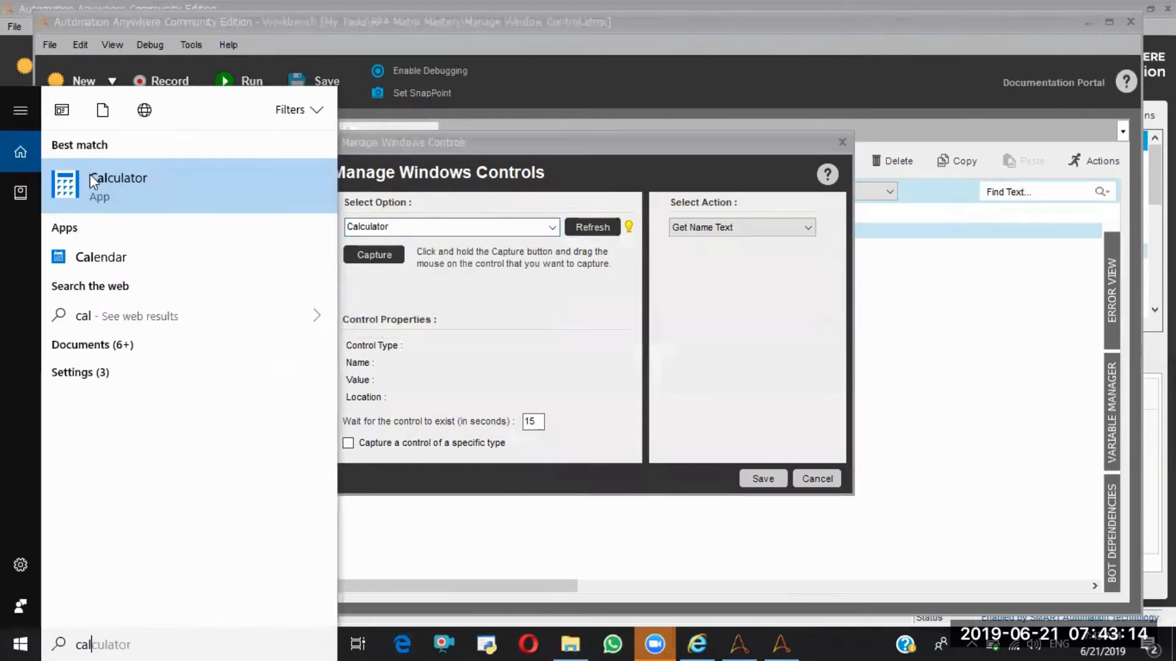
left_click(89, 174)
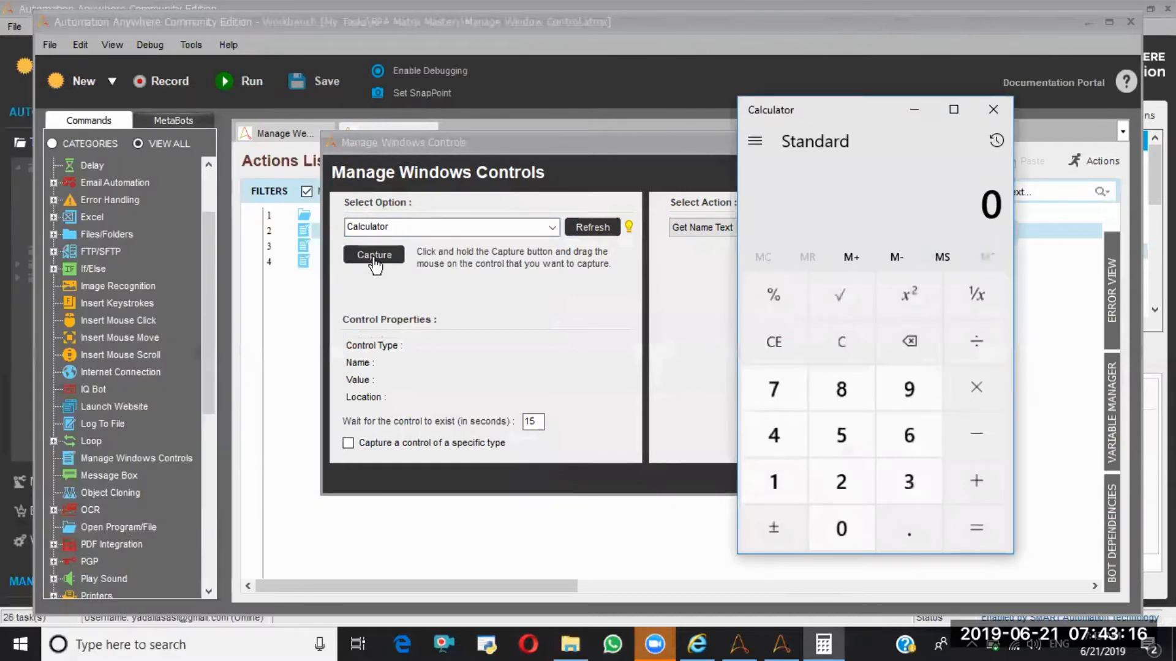
left_click_drag(373, 256, 985, 436)
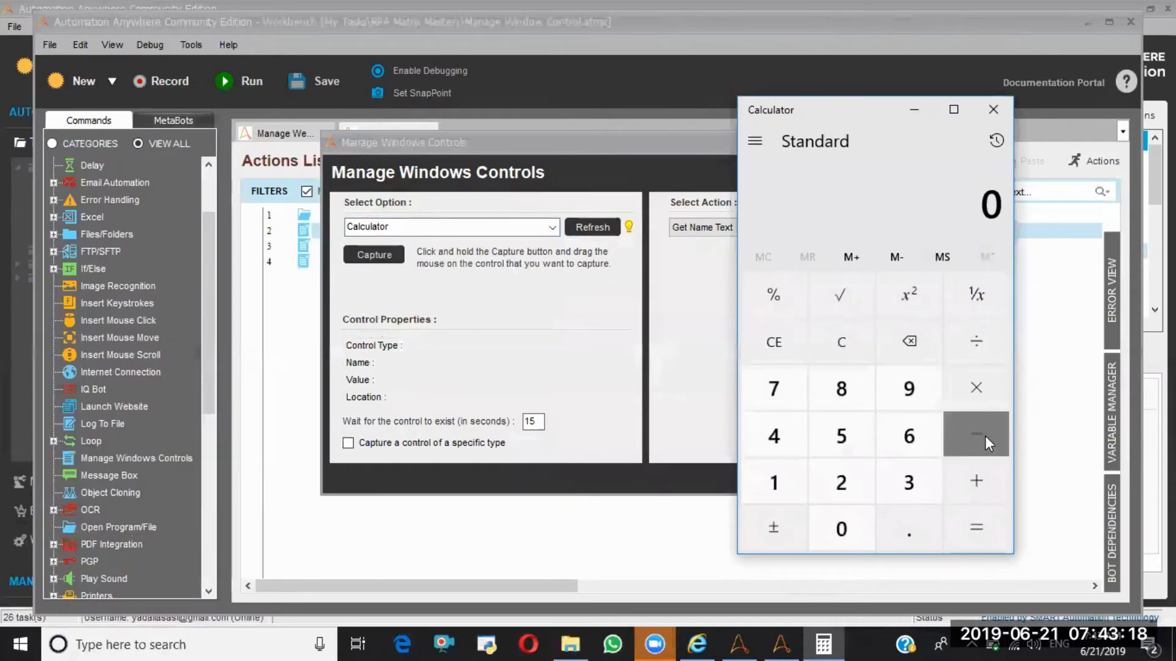
left_click(980, 478)
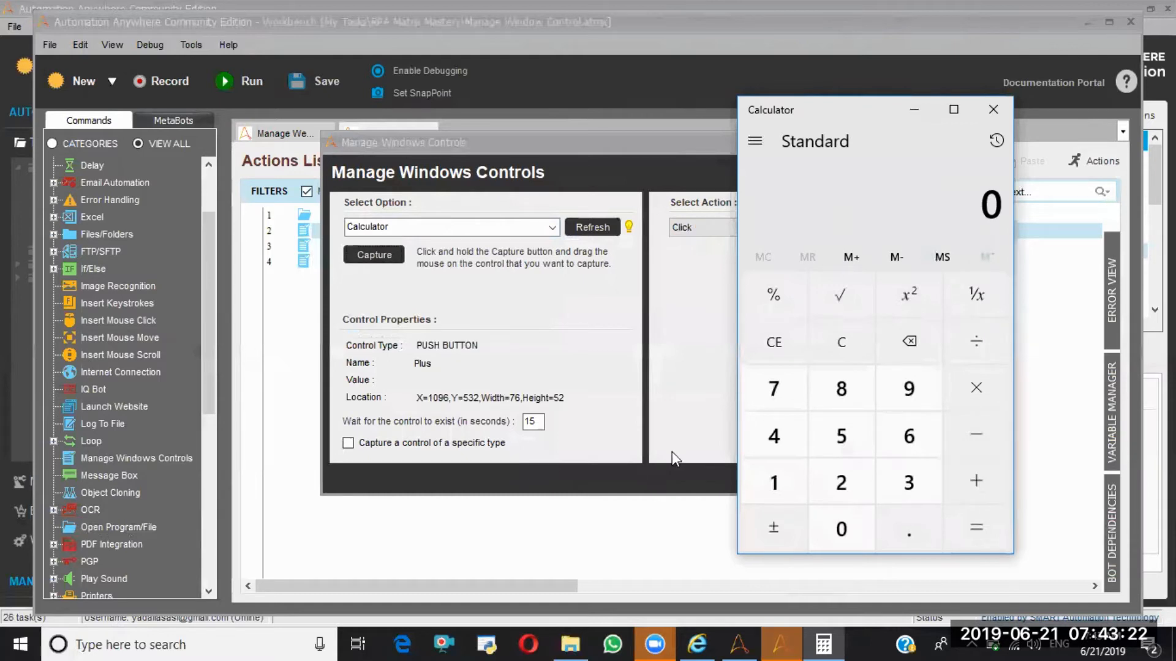
left_click(671, 451)
left_click(763, 479)
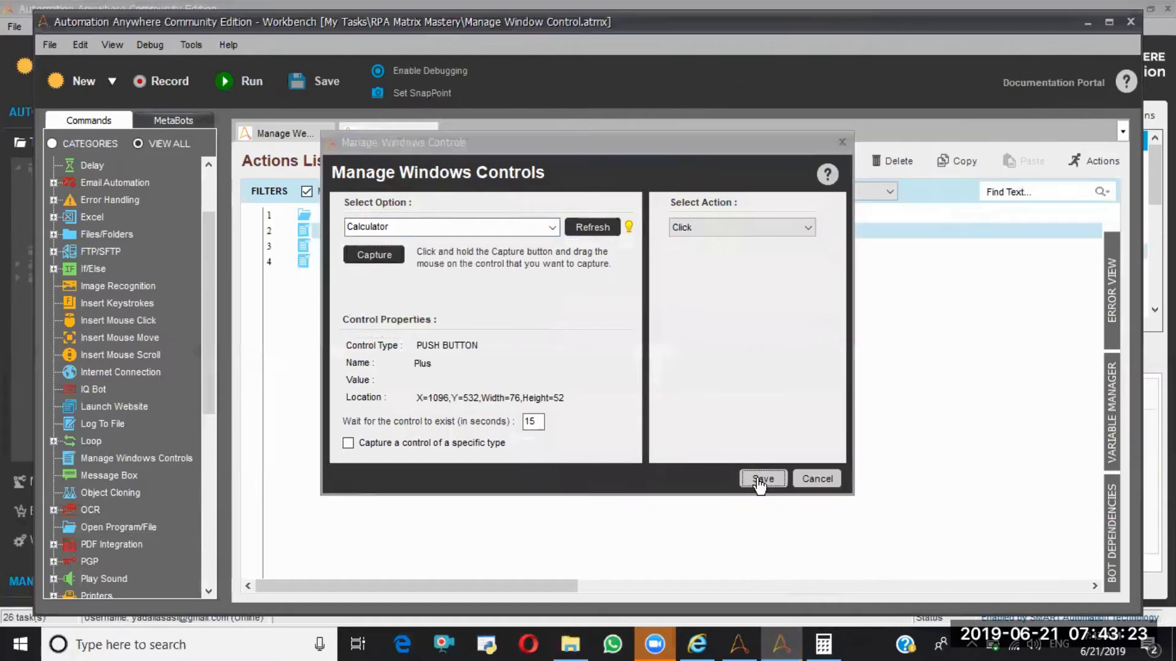
left_click(823, 643)
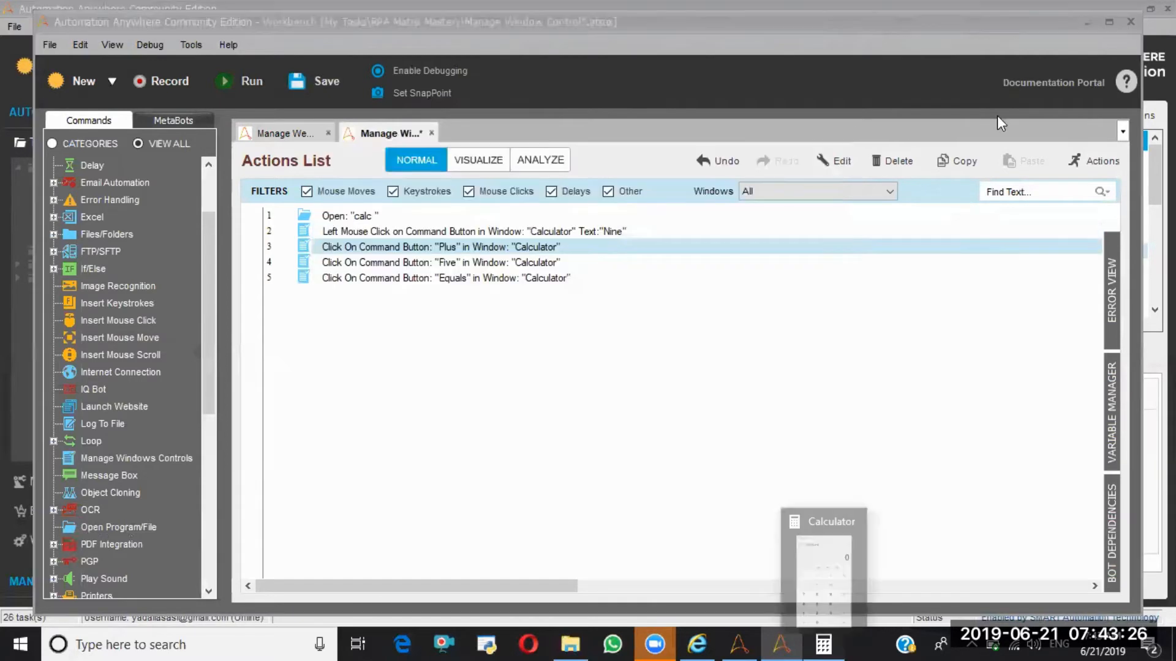
- Save and run the task with the Plus command included, and close the Calculator after the run
left_click(296, 82)
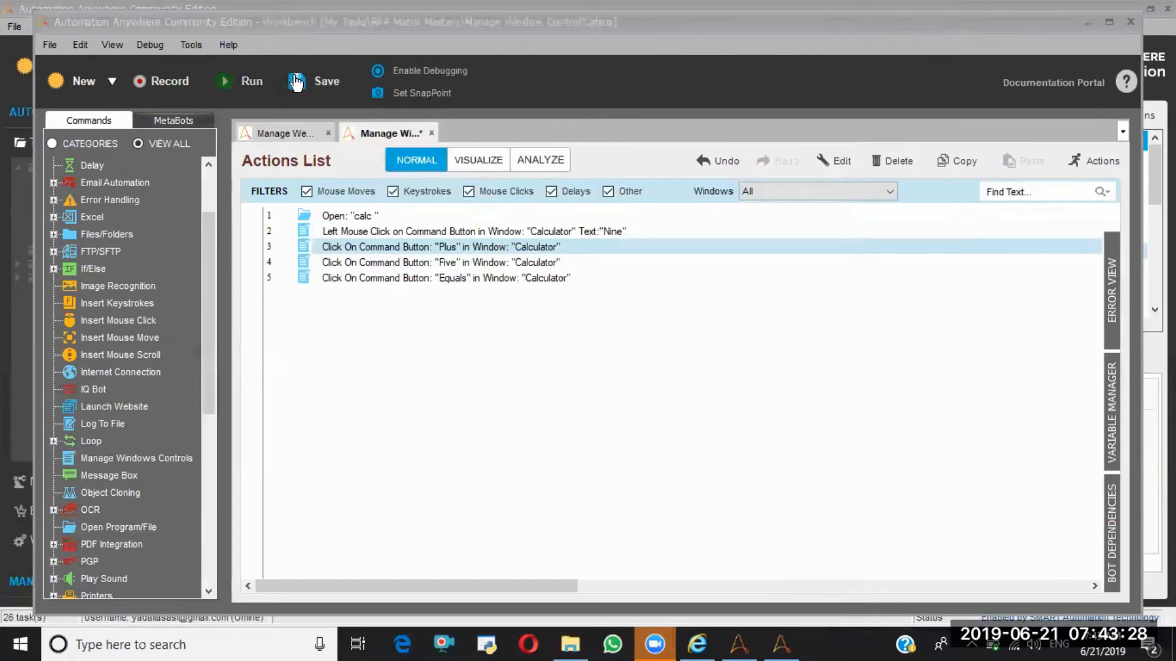
left_click(296, 82)
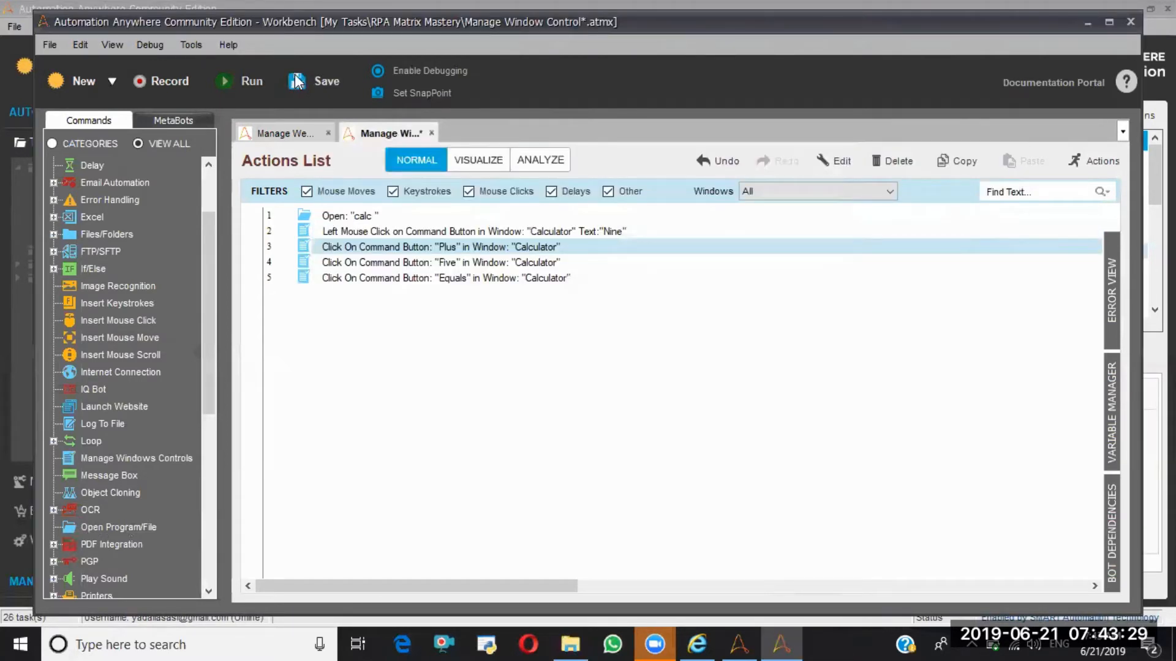
left_click(224, 82)
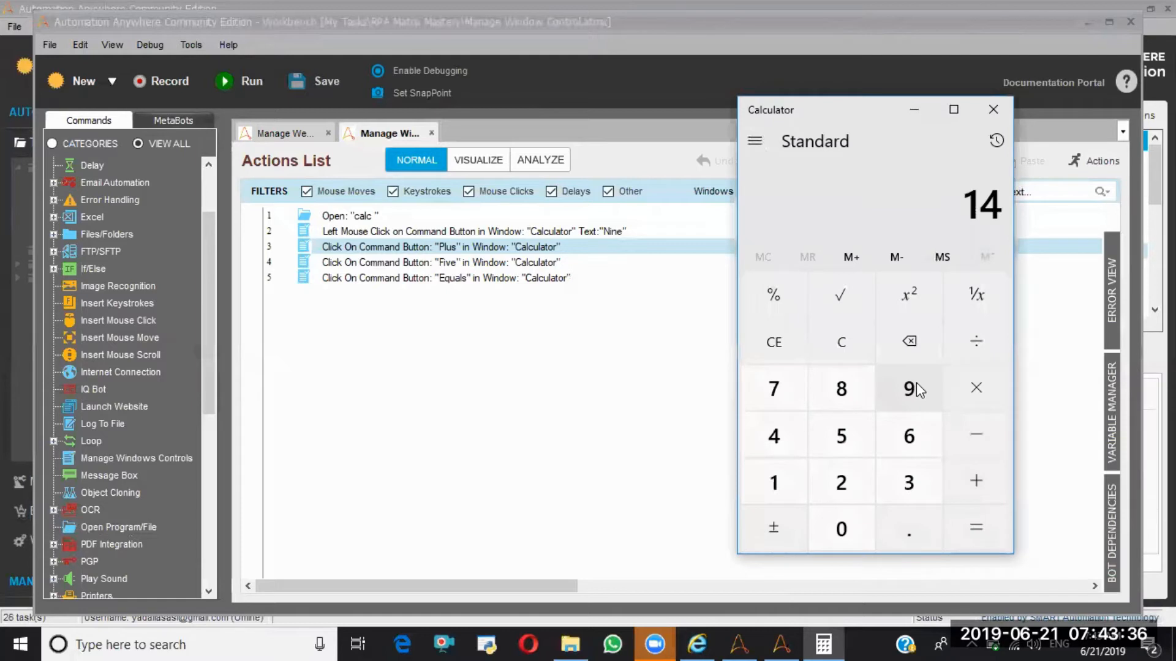
left_click(993, 110)
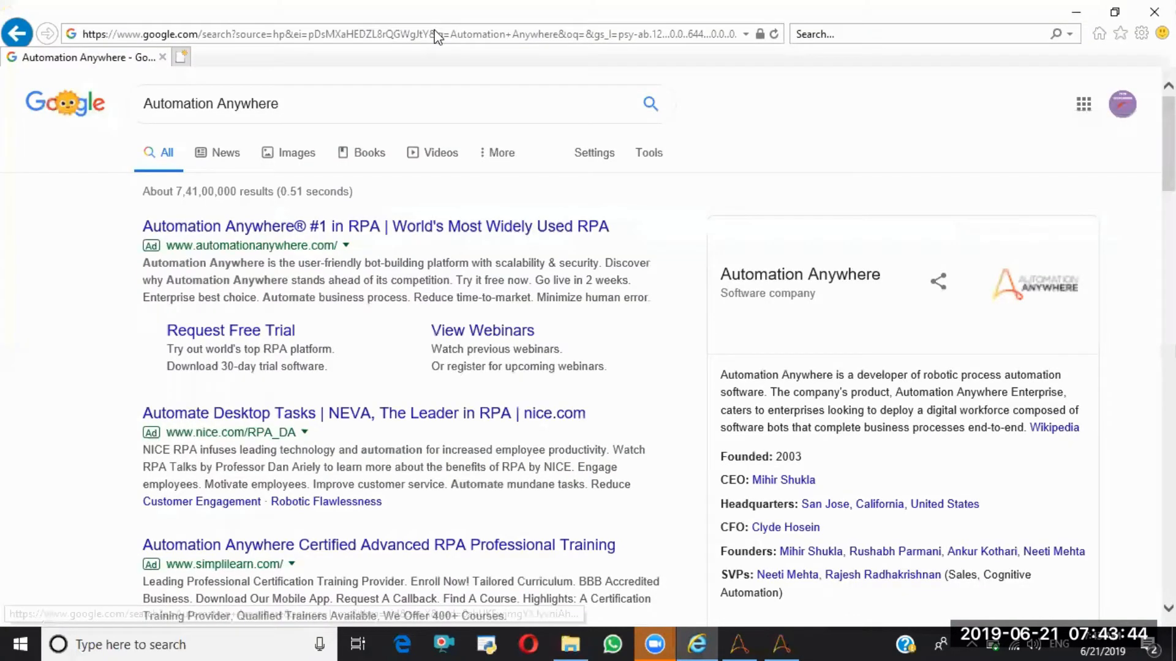
- Load google.co.in in Internet Explorer in place of the Automation Anywhere search results
left_click(435, 29)
type("g")
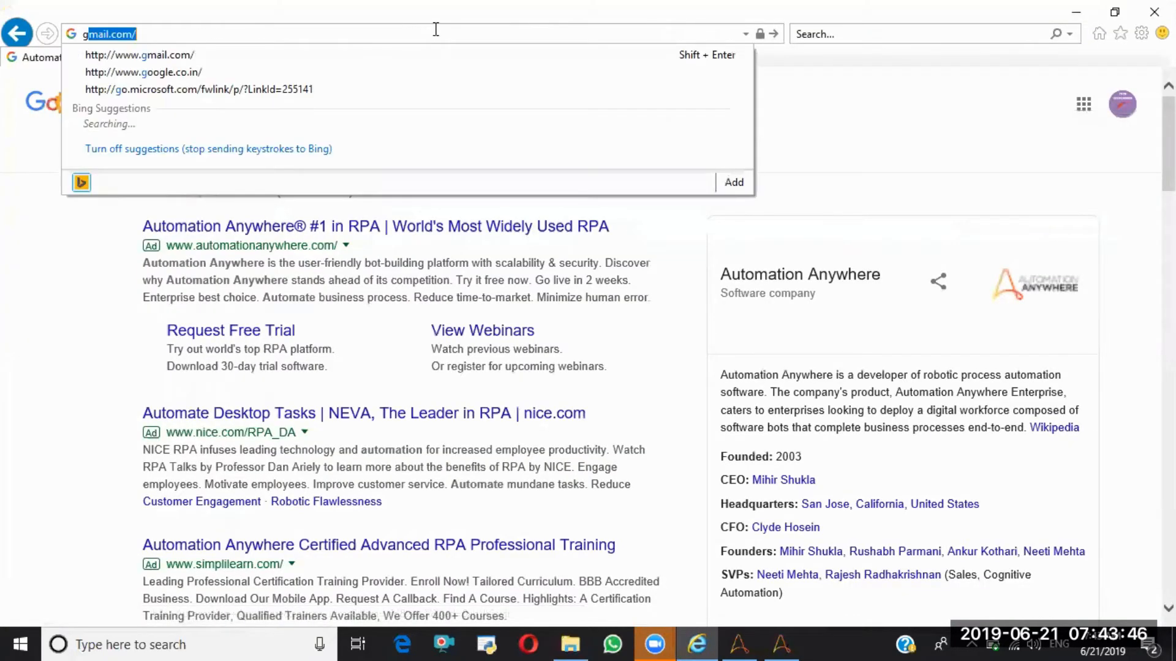
type("oogle")
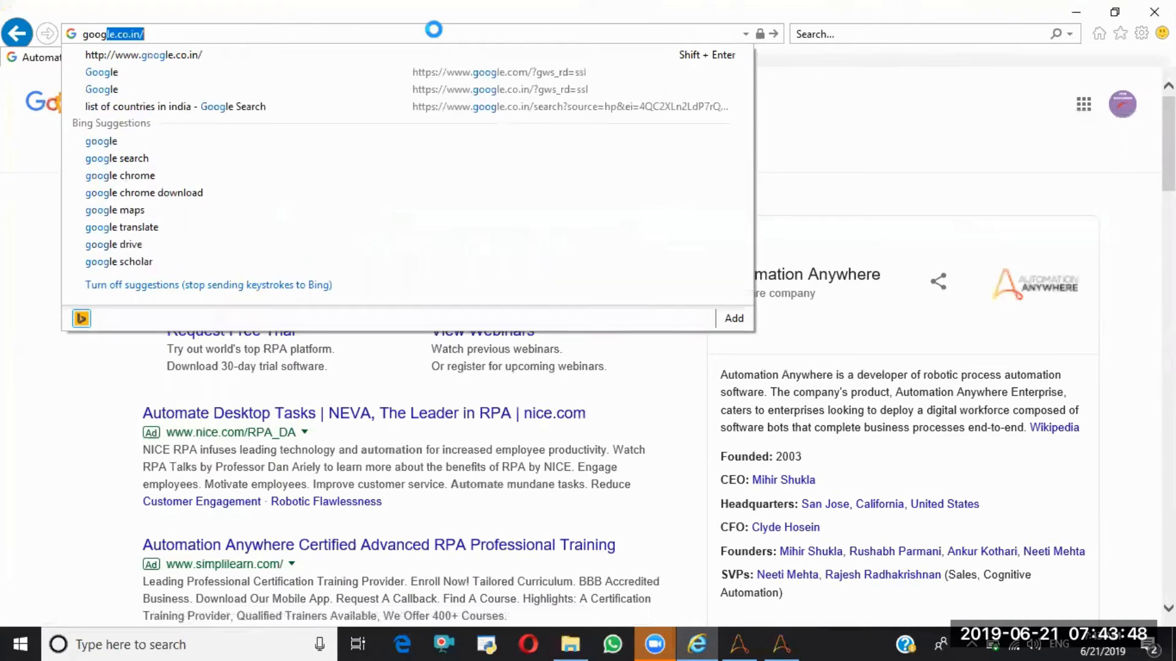
key("Return")
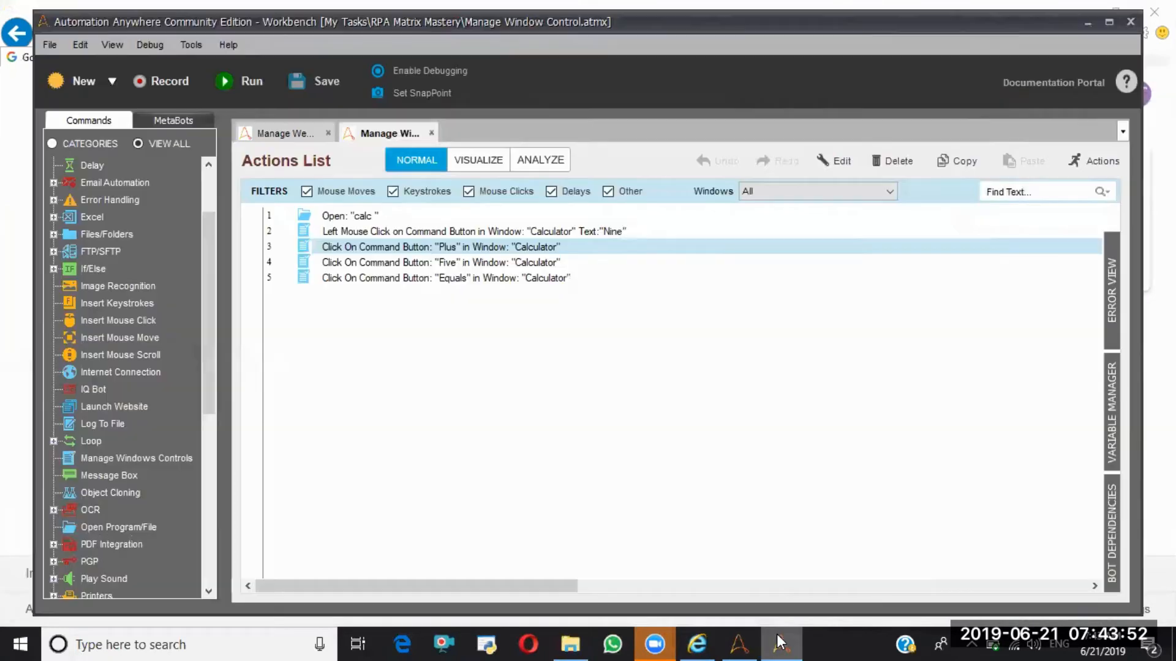
- In the Automation Anywhere Workbench, start a Manage Windows Controls command after the Equals line and capture the Search box in "Google - Internet Explorer"
left_click(779, 643)
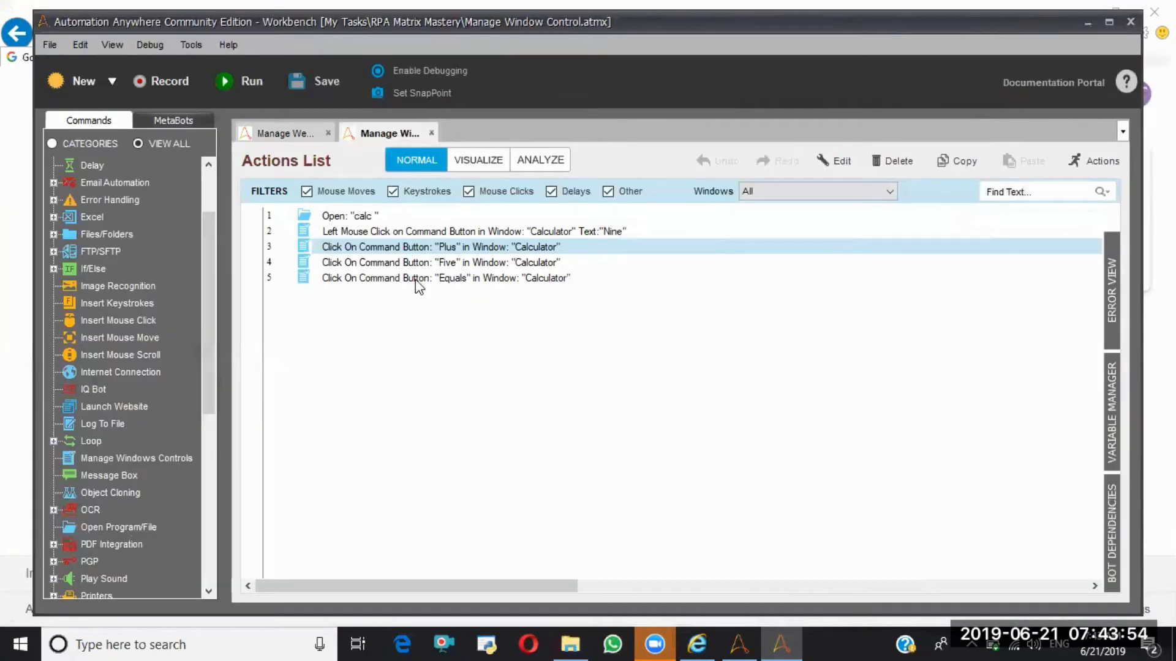
left_click(426, 281)
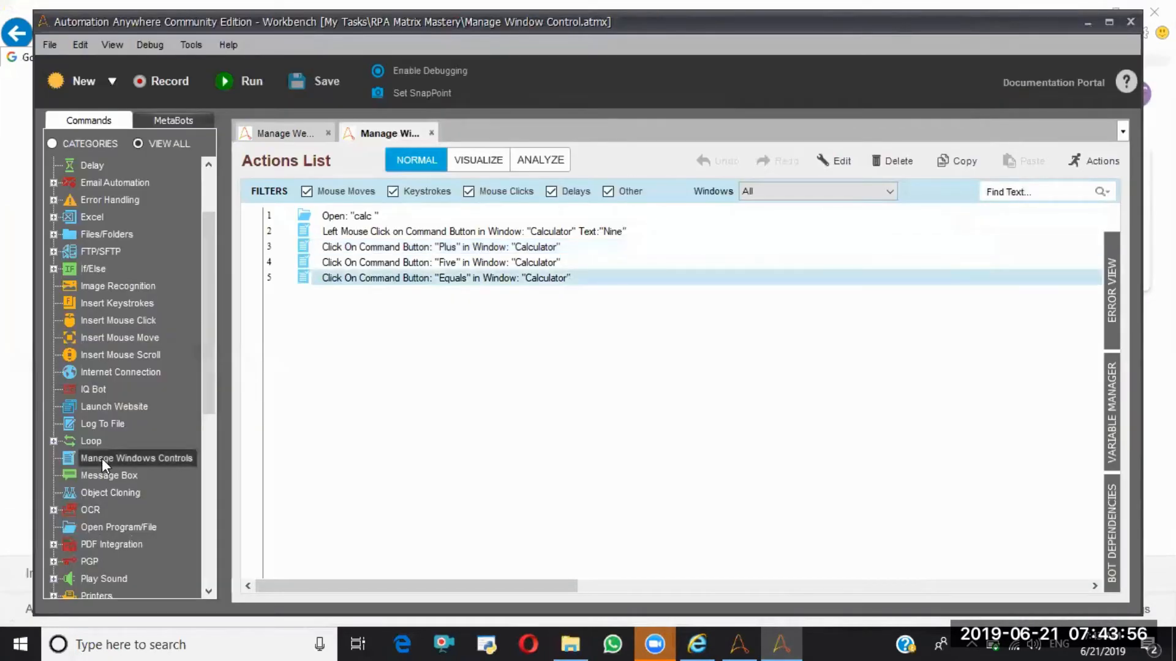
double_click(102, 458)
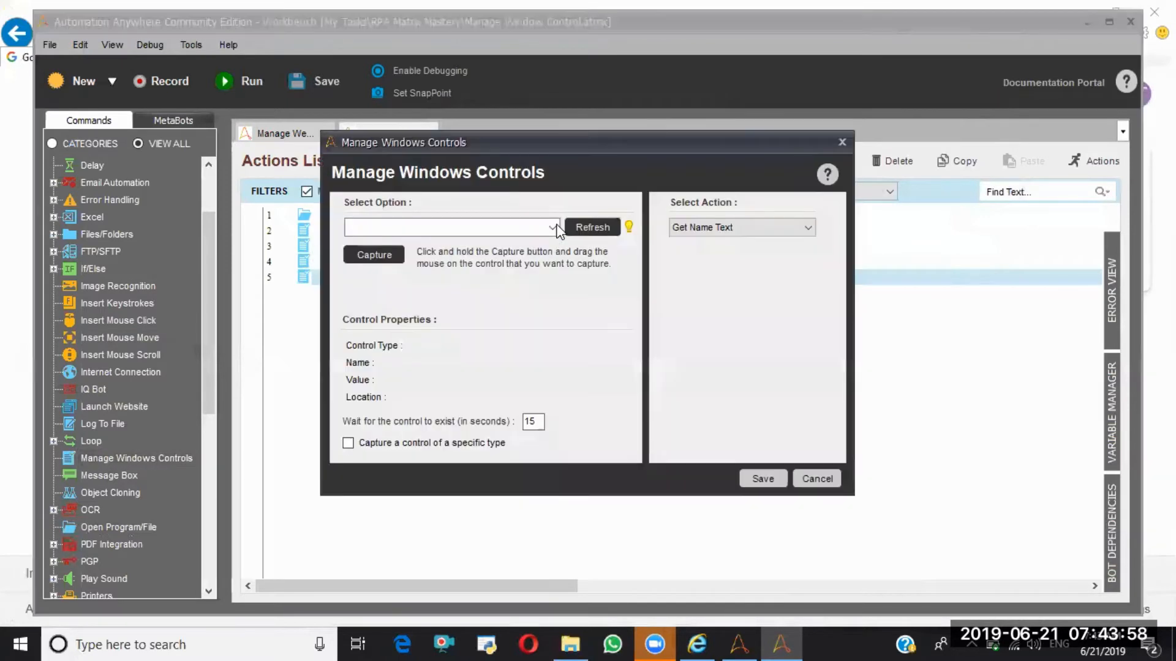
left_click(553, 227)
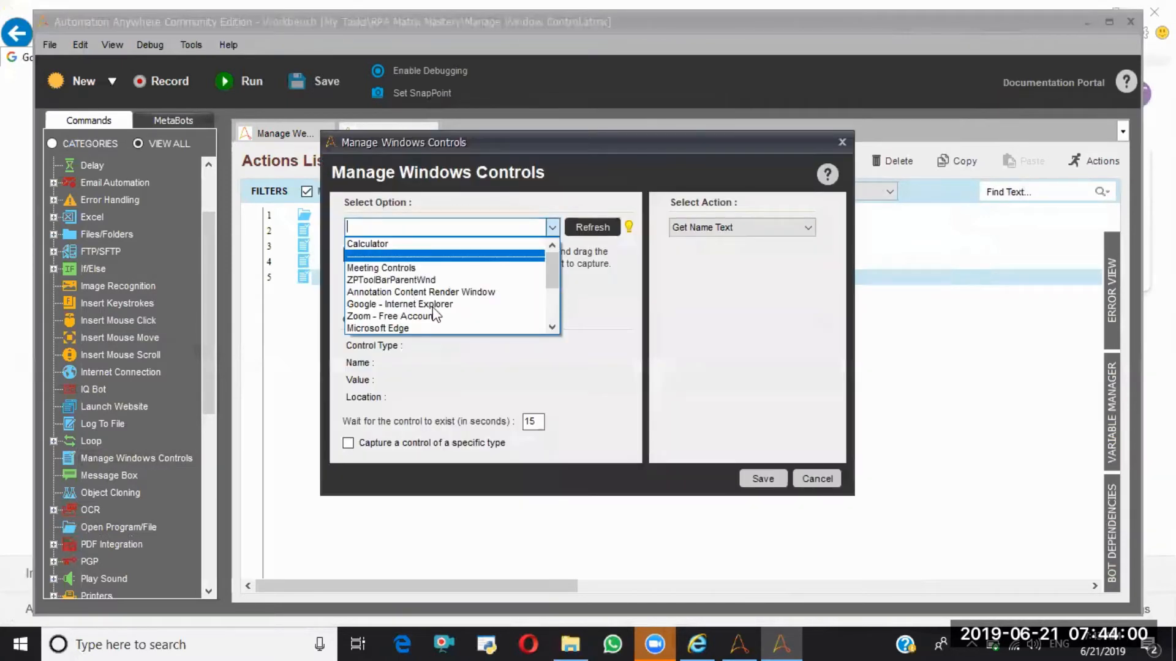
key("Return")
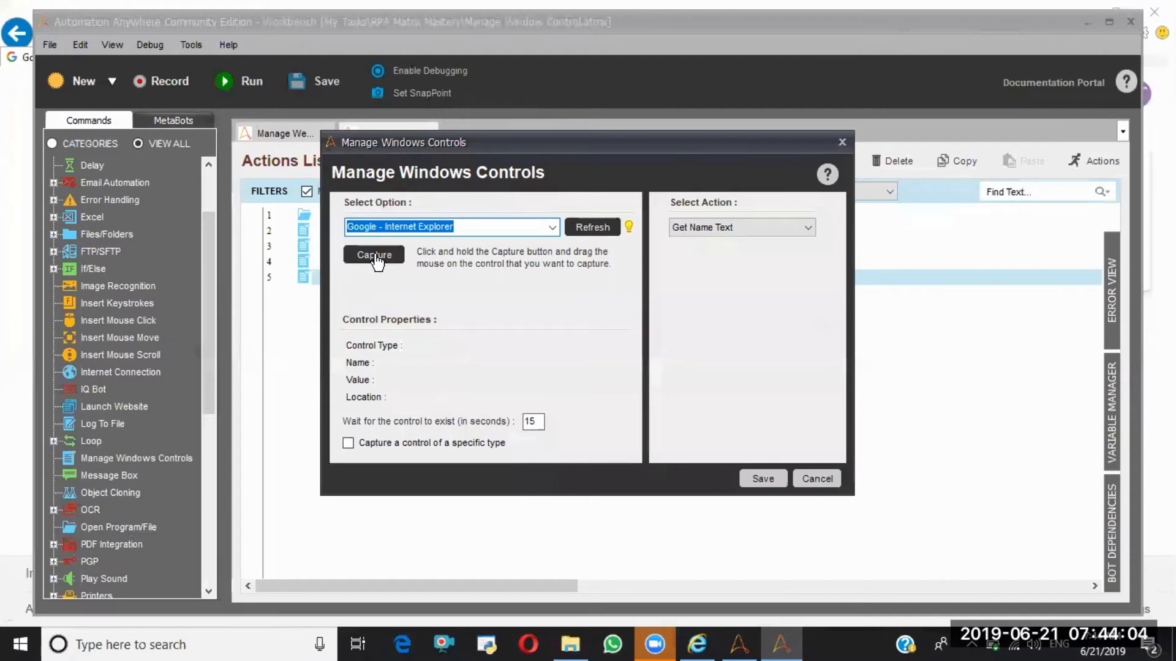
left_click(375, 256)
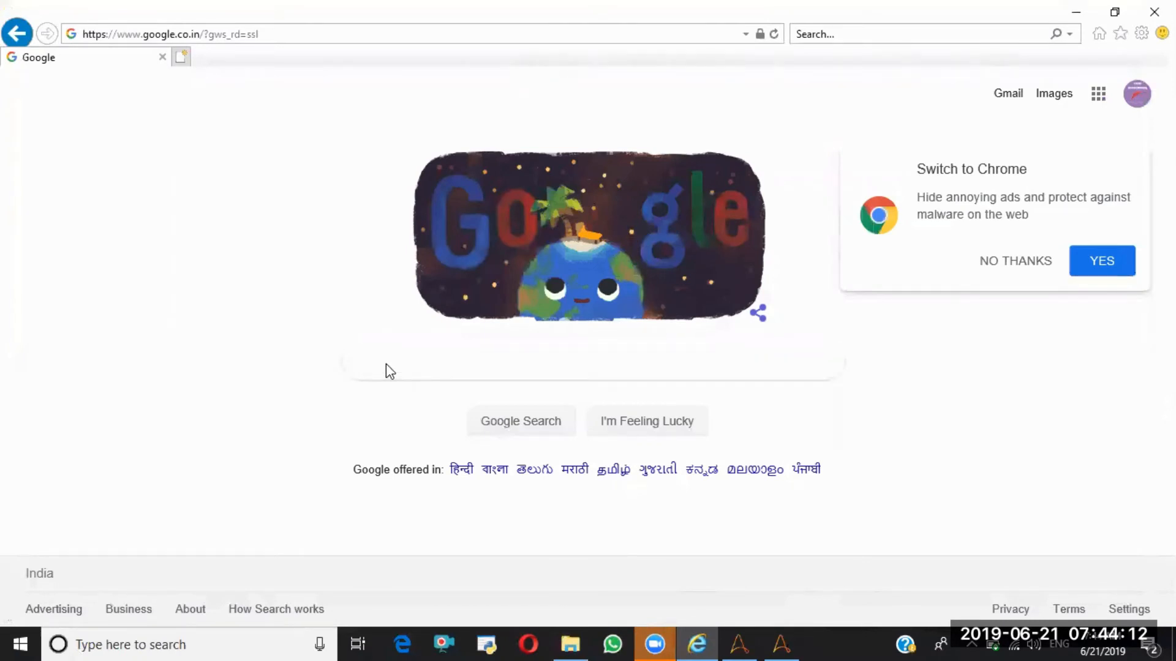
left_click(386, 363)
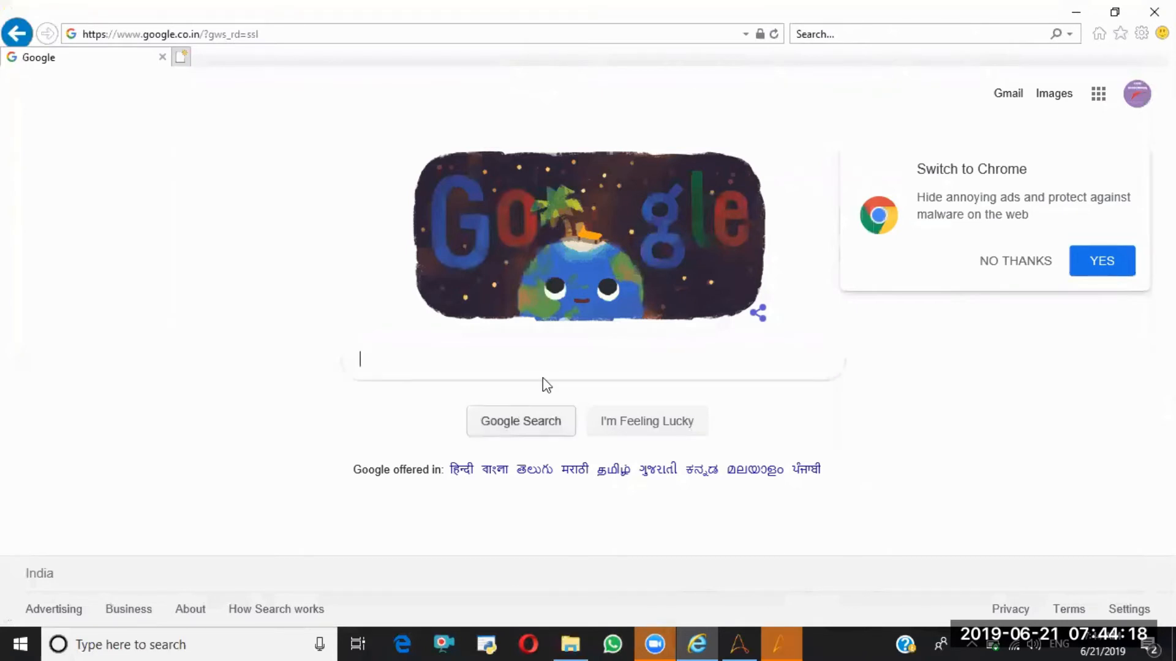
left_click(778, 641)
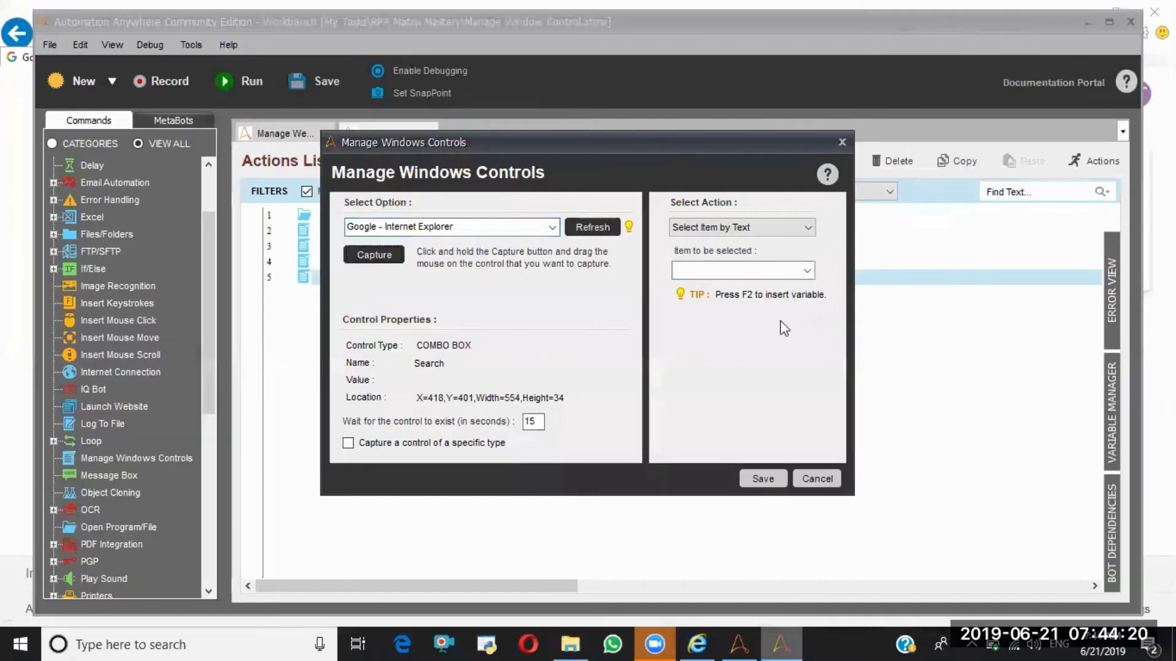
- Set the captured Search box's action to Left Click and save the command
left_click(741, 235)
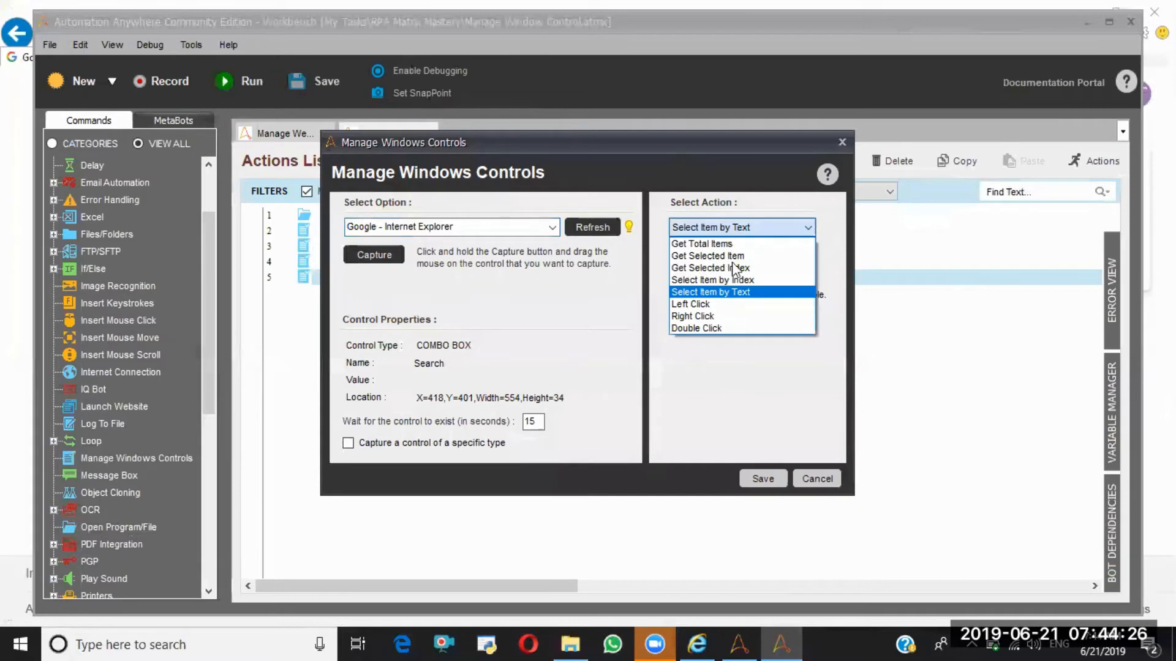
left_click(709, 305)
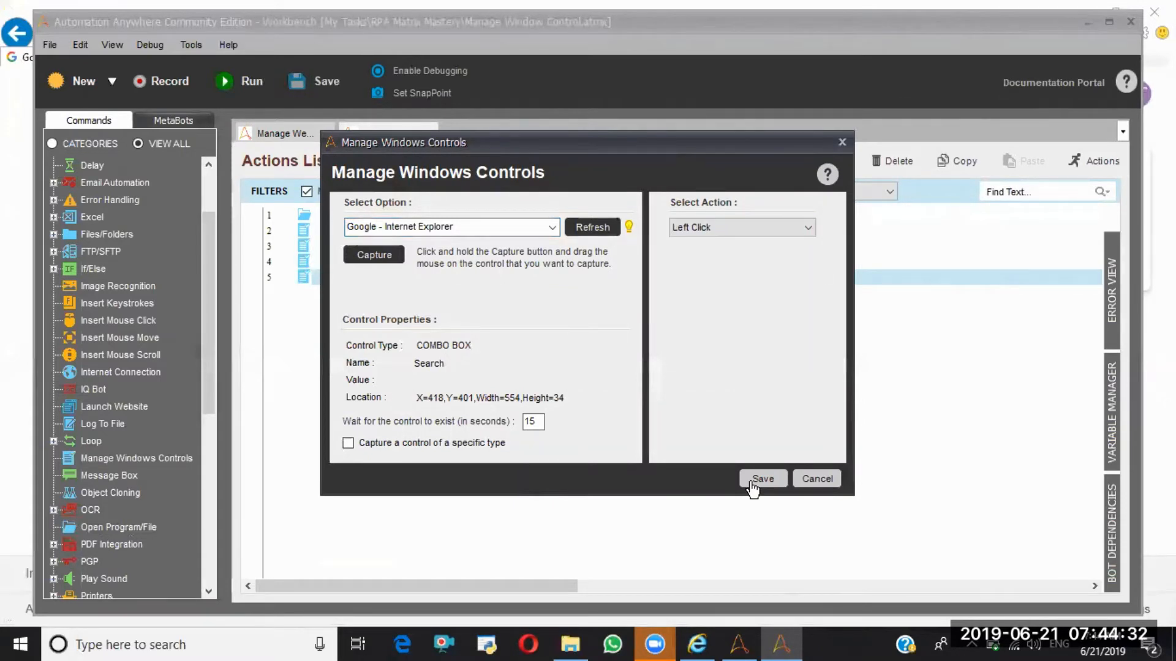
left_click(756, 479)
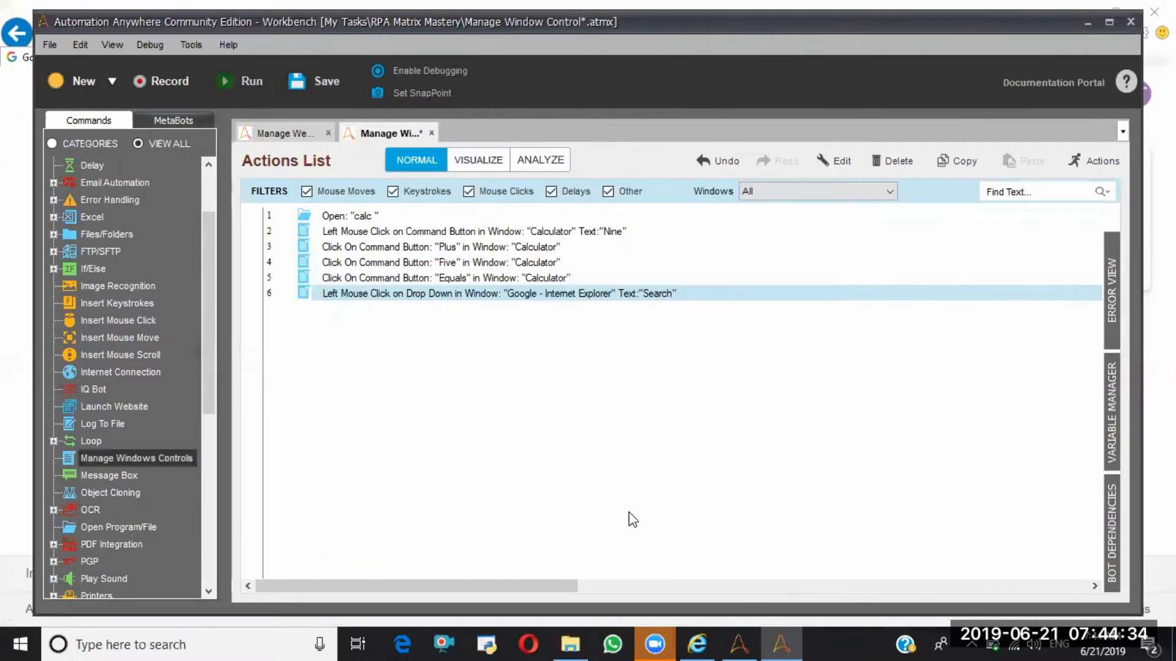
- Add an Insert Keystrokes command sending "Automation Anywhere" to "Google - Internet Explorer" with a 50 ms delay, and save the task
double_click(120, 303)
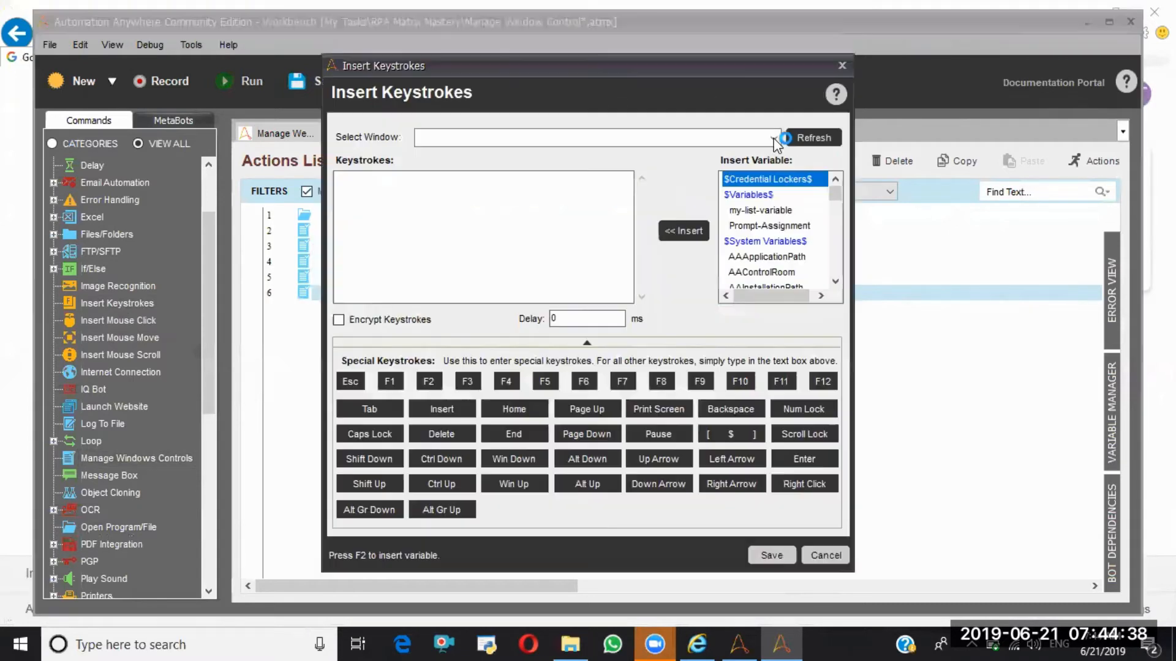
left_click(773, 139)
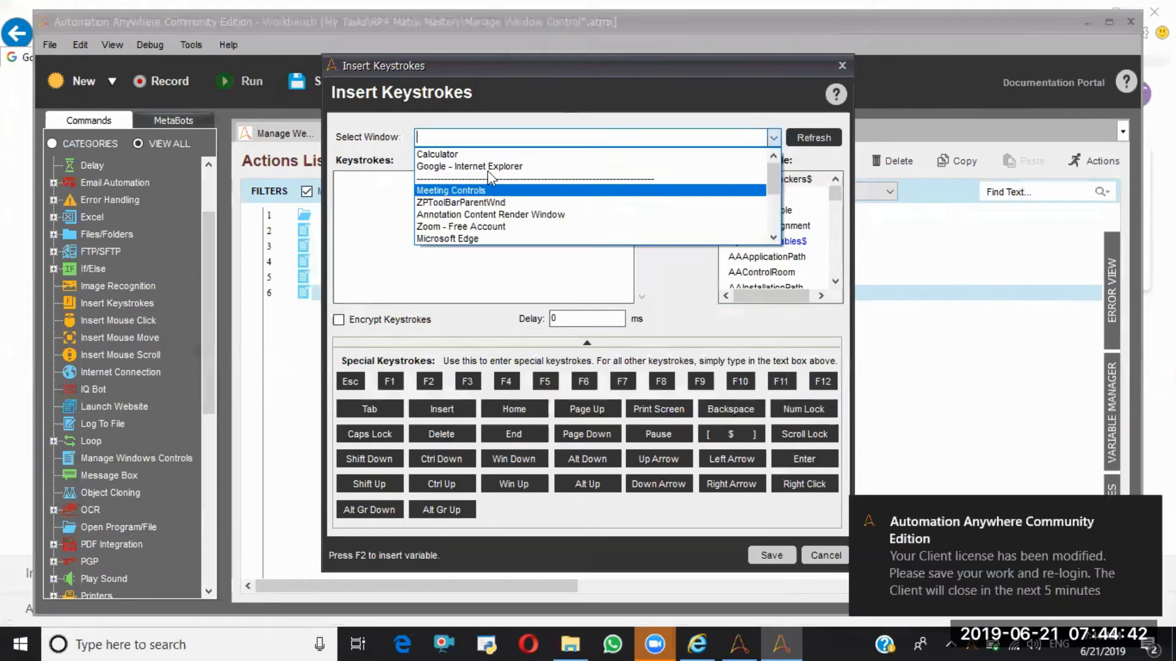
left_click(487, 171)
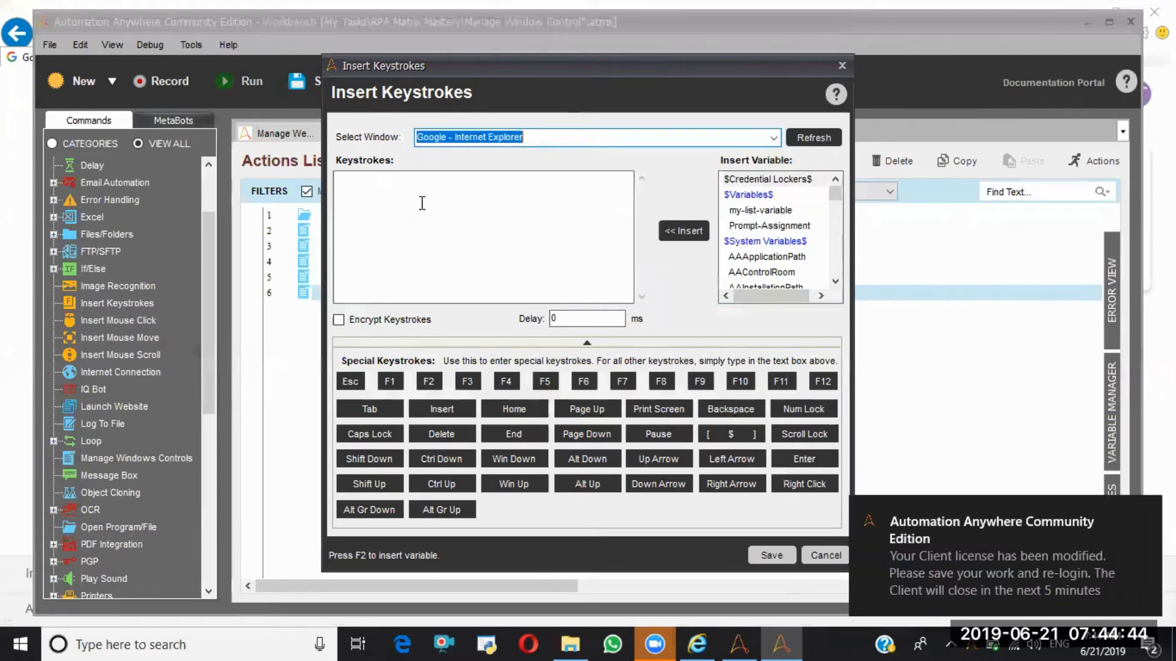
left_click(422, 203)
type("Aut")
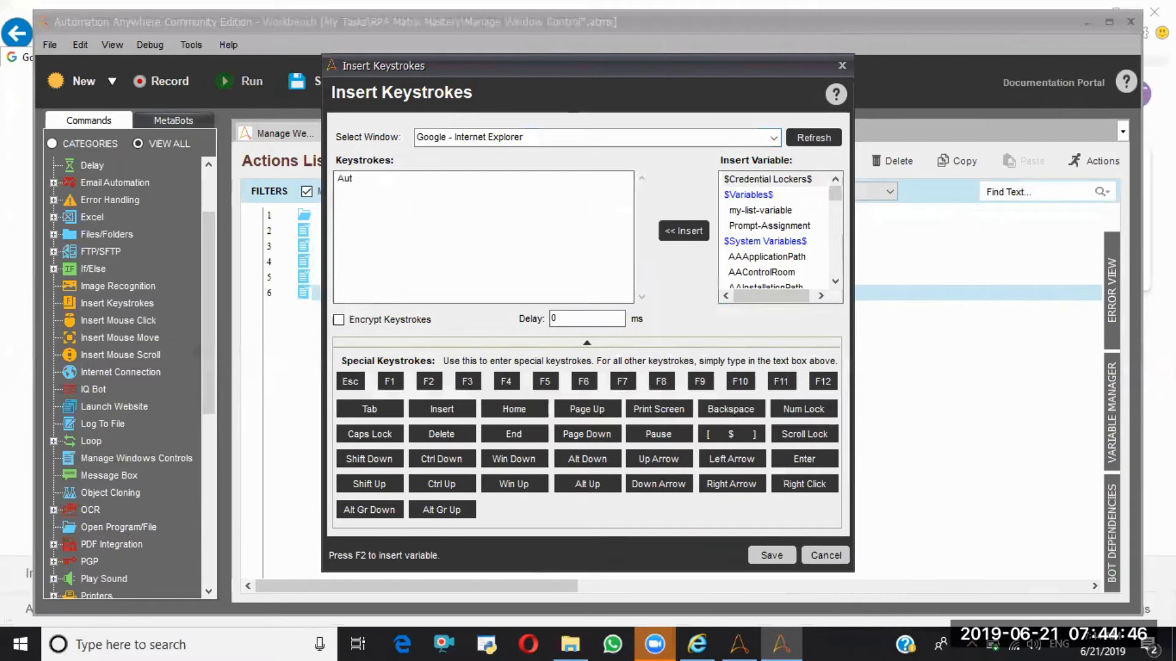
type("omation Anywhere")
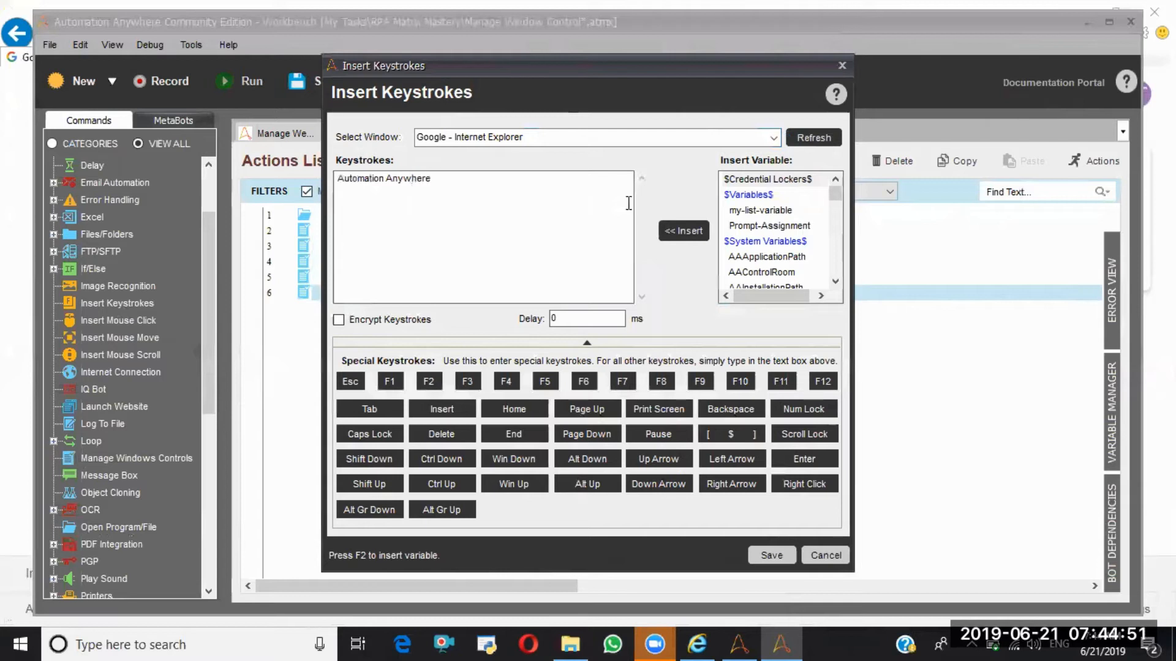
left_click(565, 323)
type("50")
left_click(770, 554)
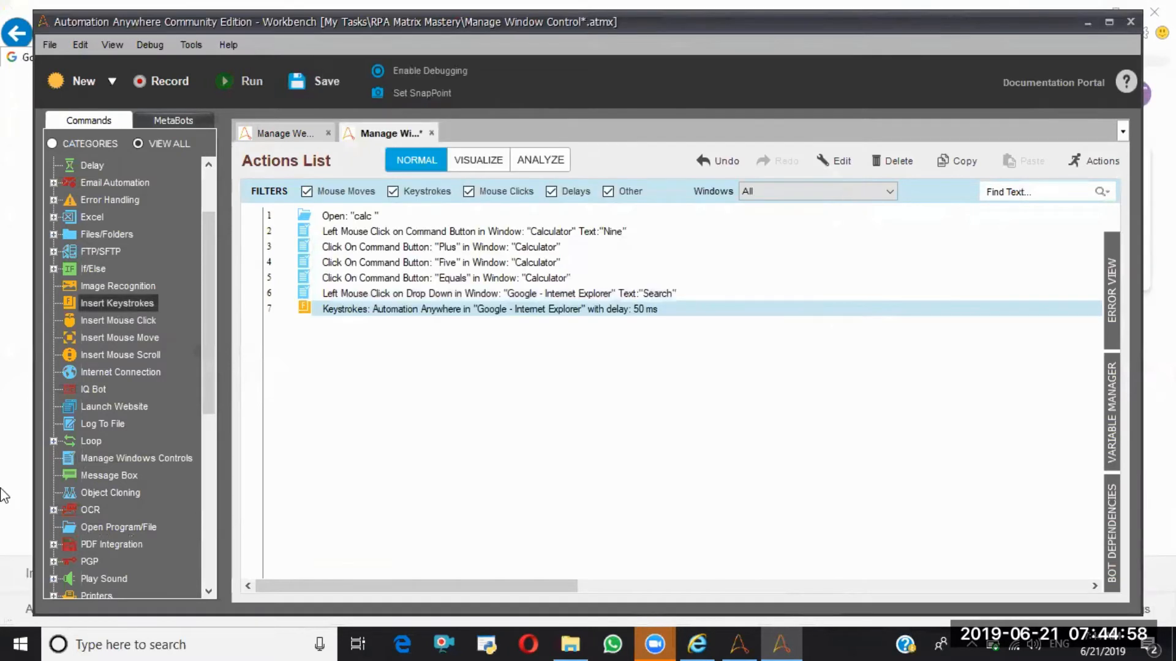
key("ctrl+s")
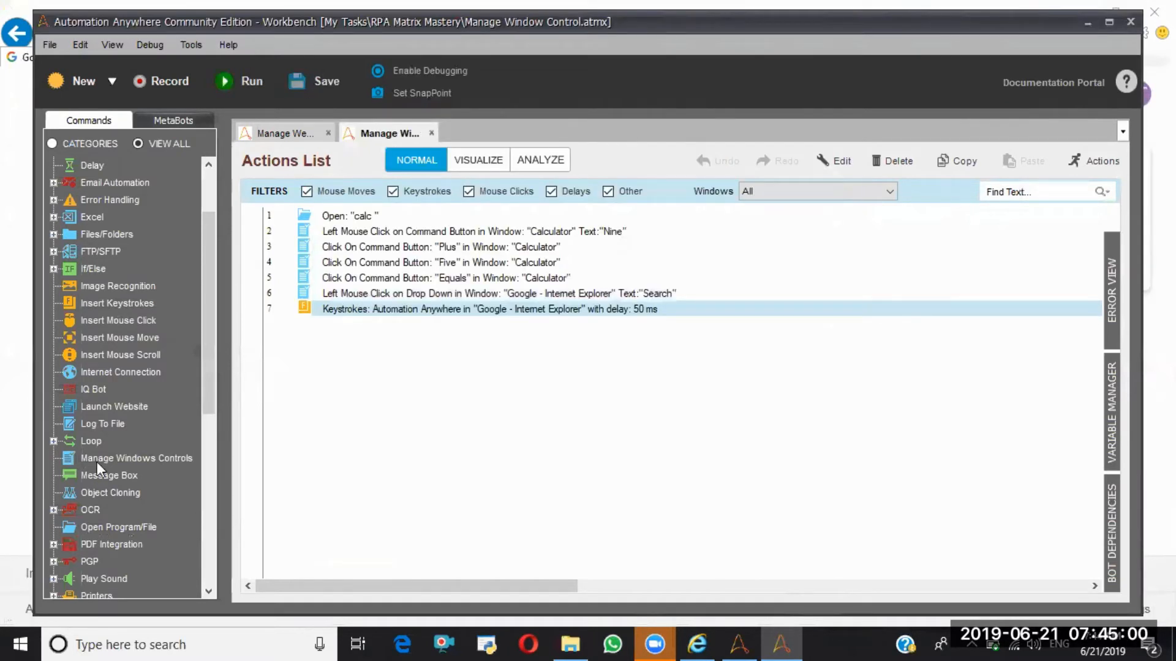
- Add a Manage Windows Controls command that performs Left Click on the Google Search button in "Google - Internet Explorer"
double_click(102, 461)
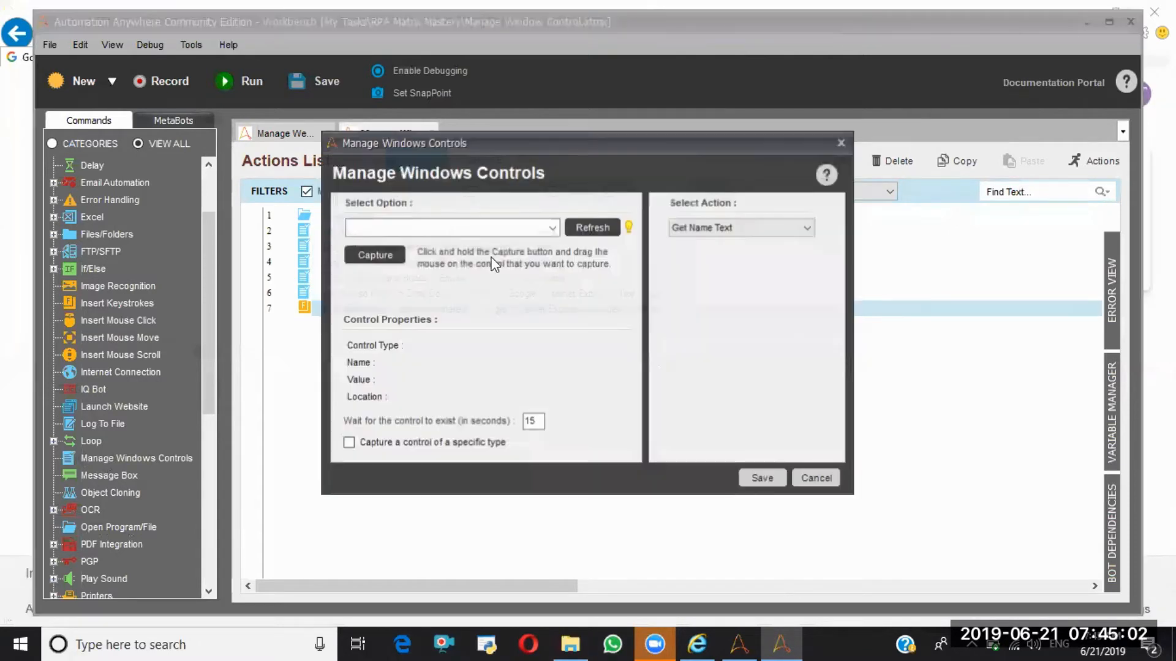
left_click(551, 226)
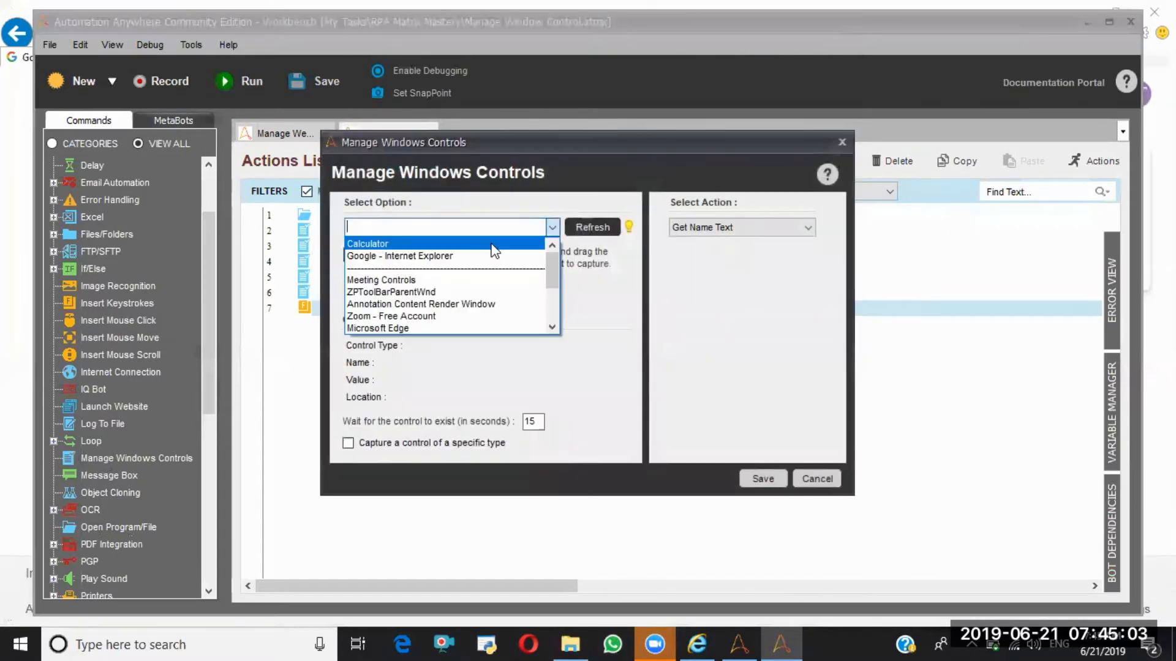
left_click(405, 256)
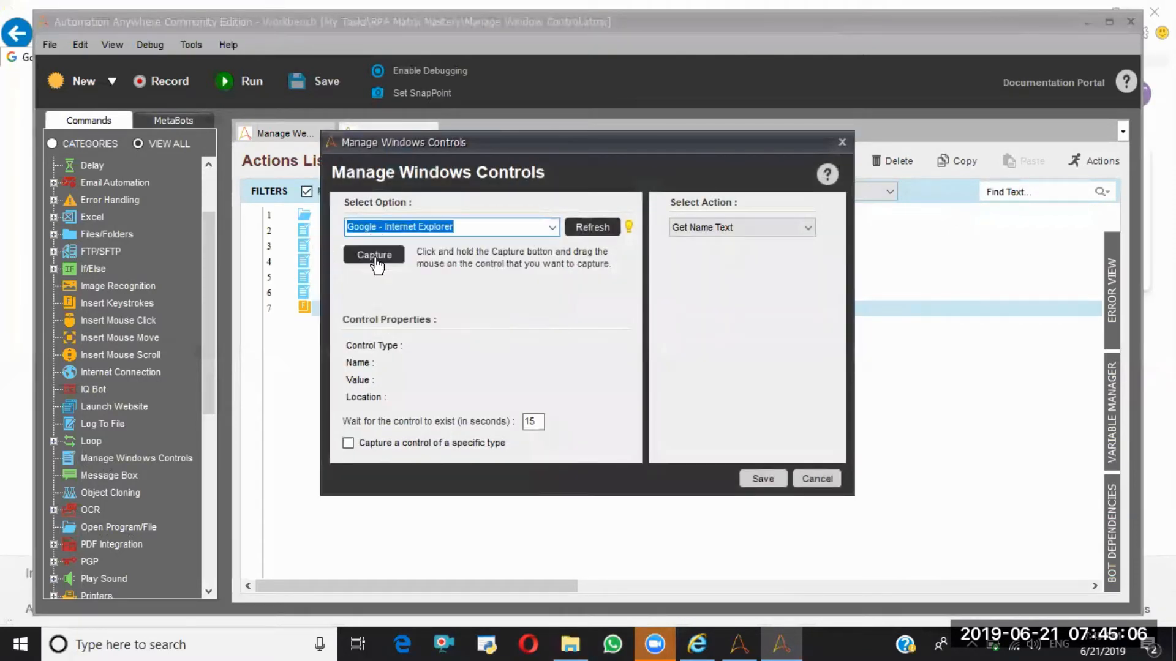
left_click_drag(398, 328, 407, 340)
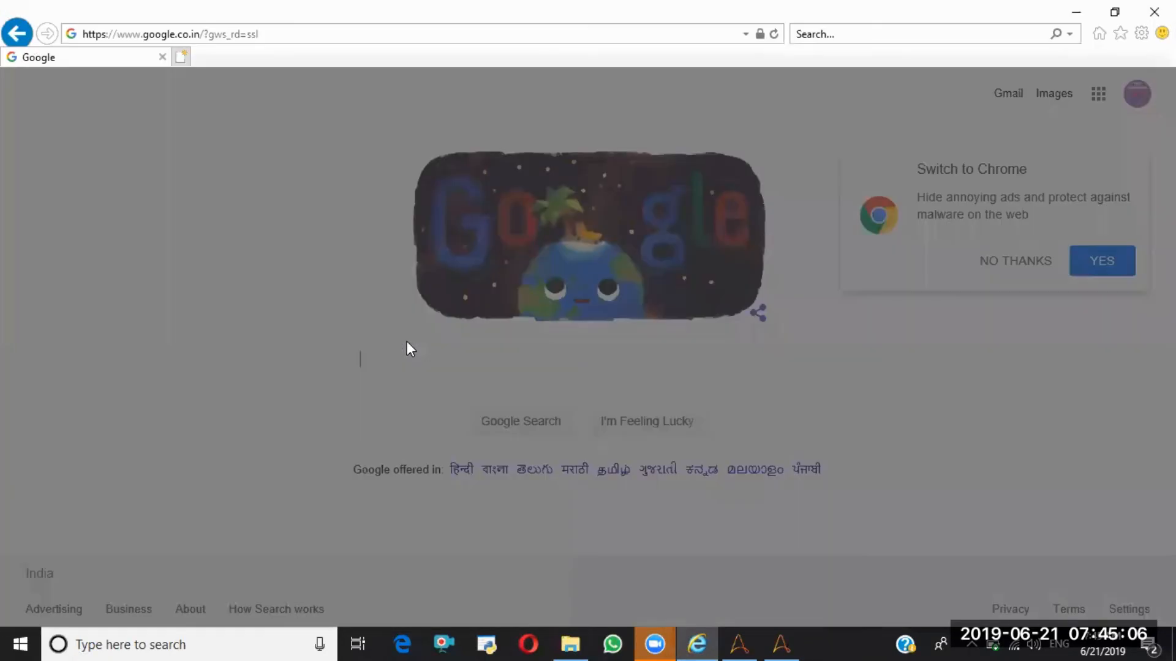
left_click(528, 424)
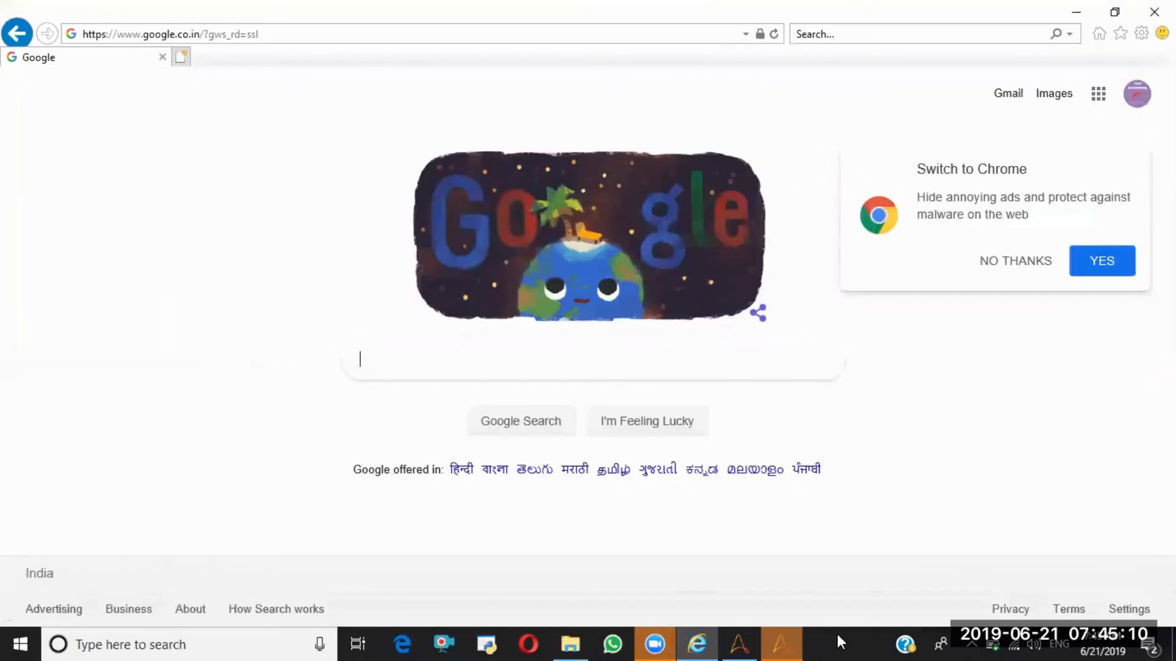
left_click(792, 637)
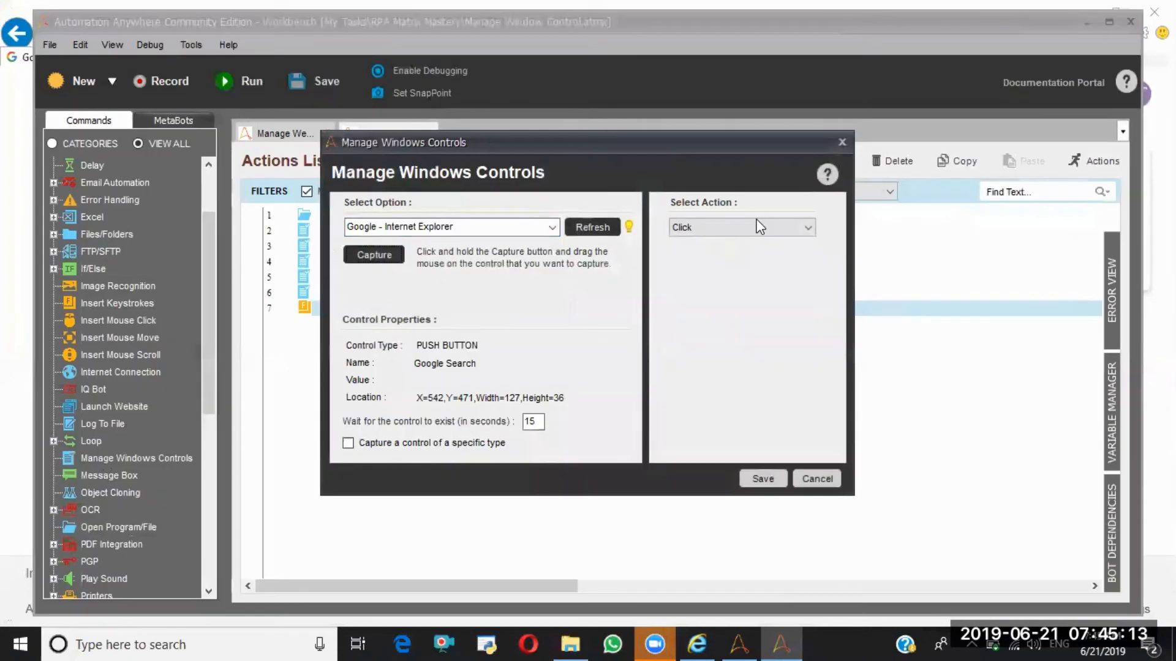
left_click(755, 226)
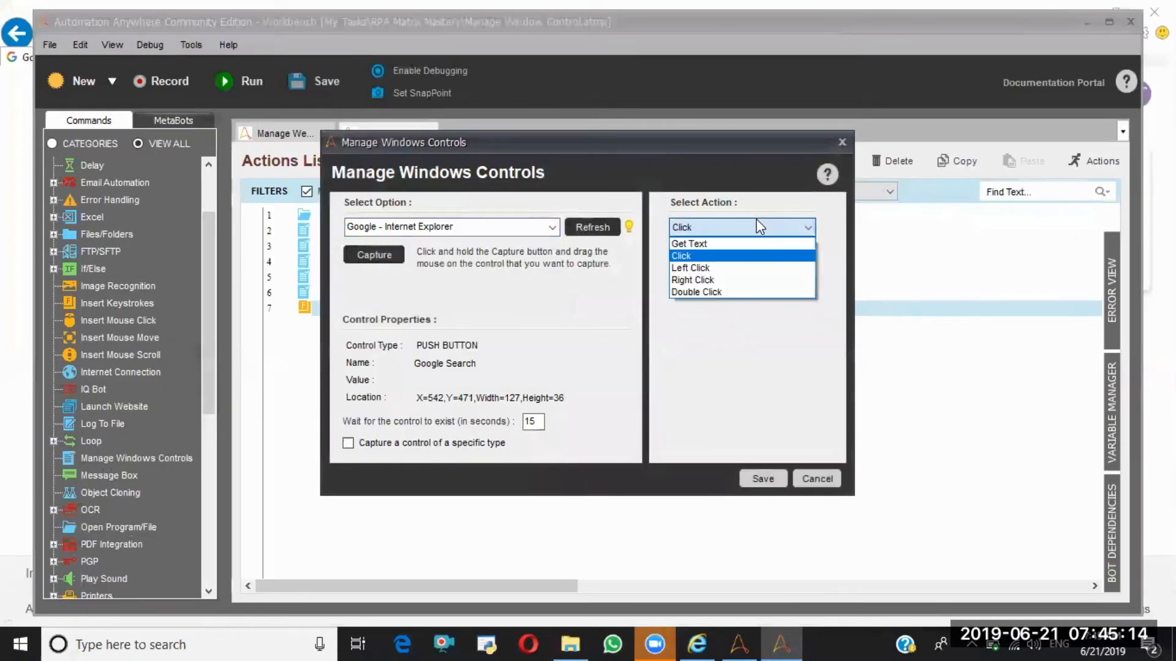
left_click(698, 267)
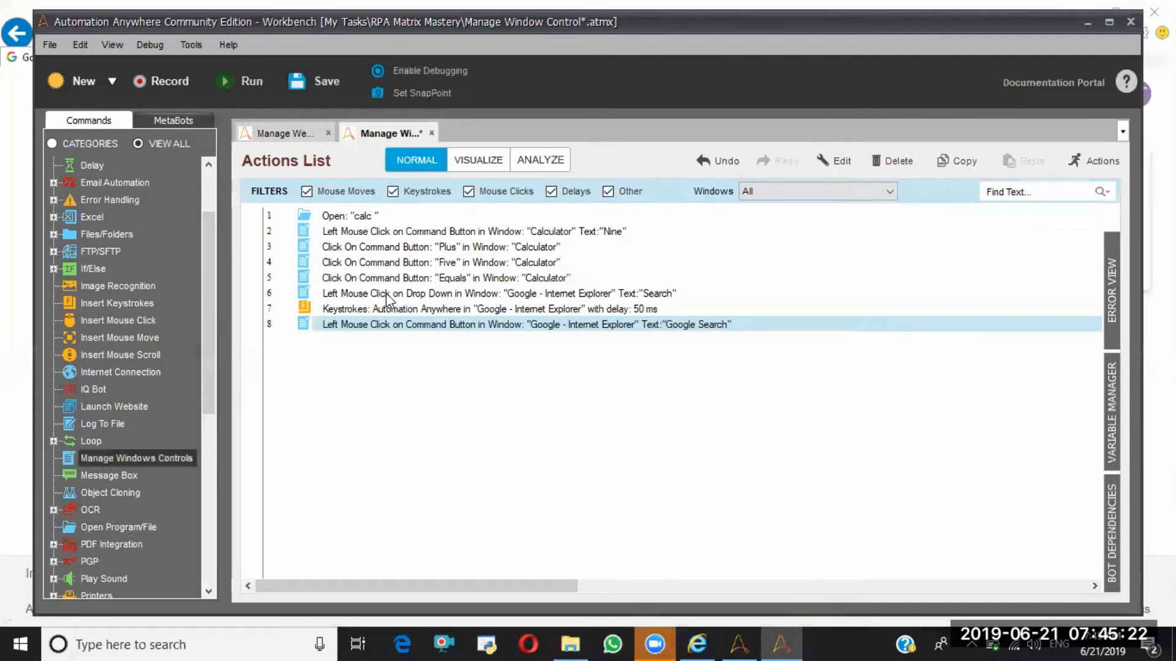
- Save and run the task from the Search box line onward, and submit the query with Google Search on the page
right_click(387, 296)
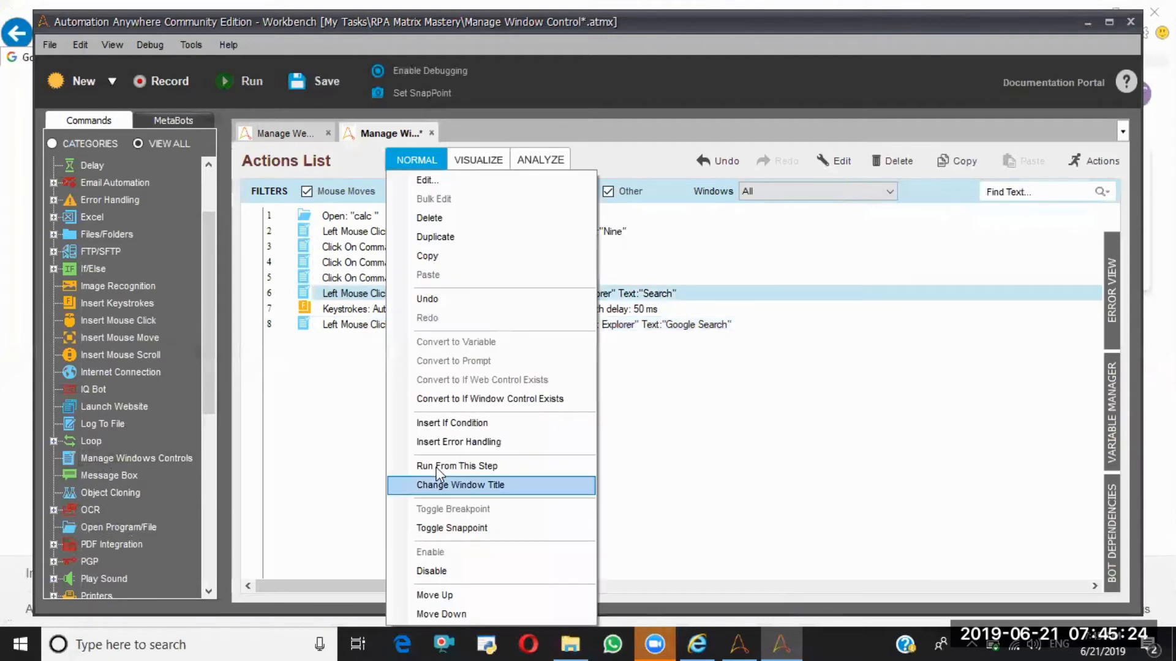
left_click(438, 466)
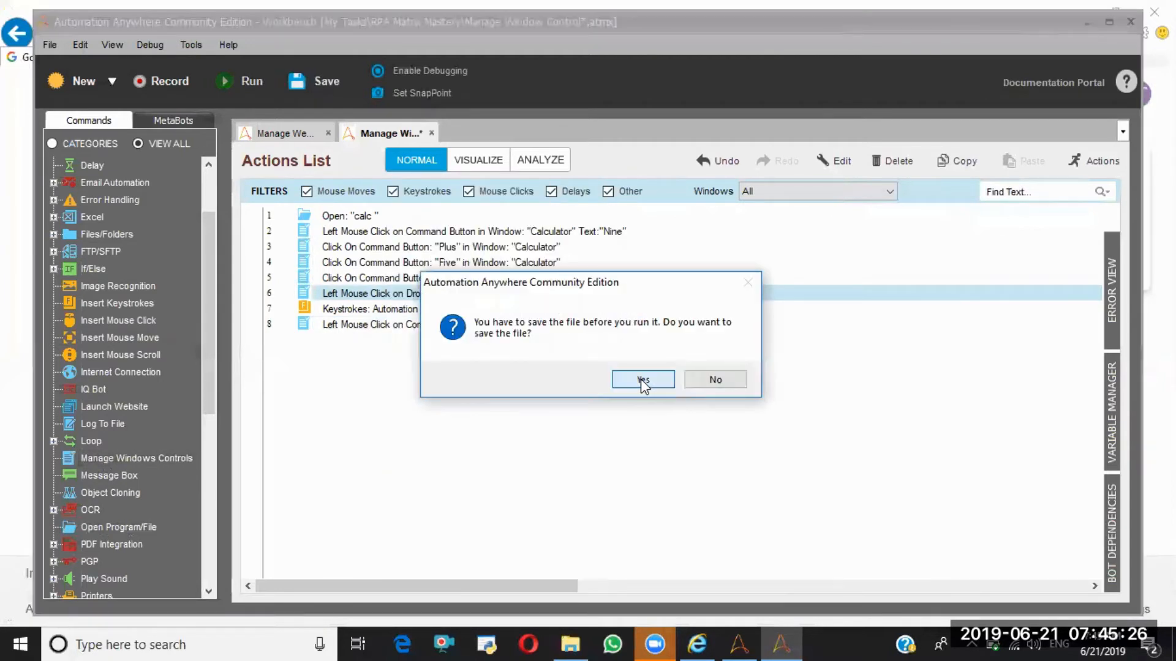
left_click(641, 379)
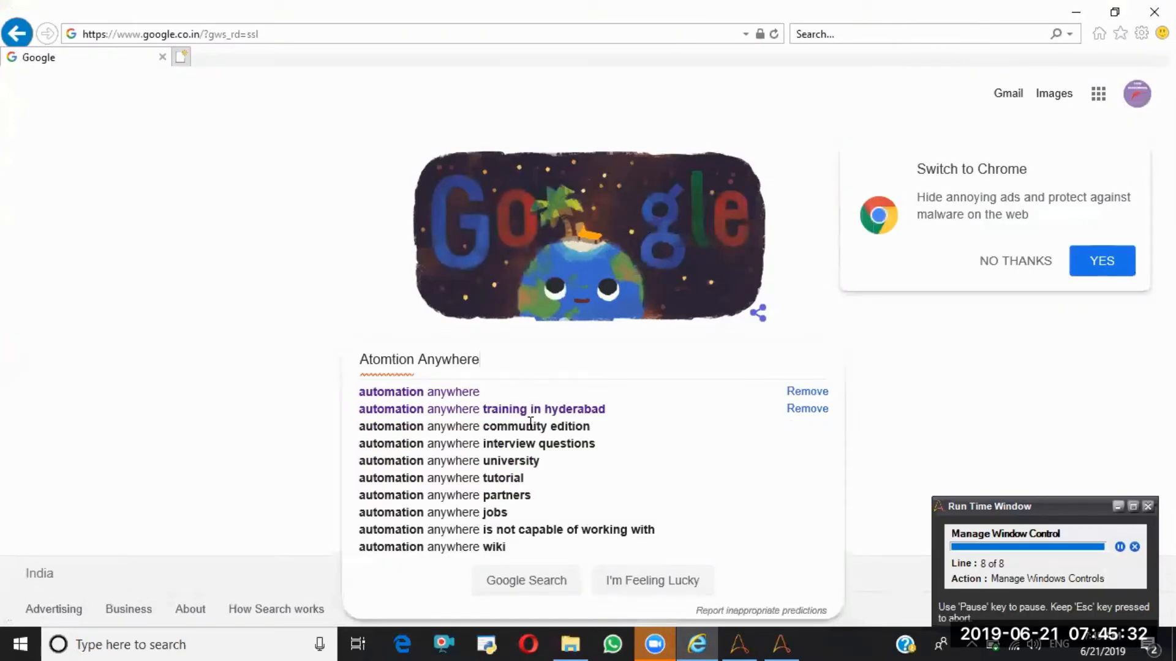
left_click(526, 582)
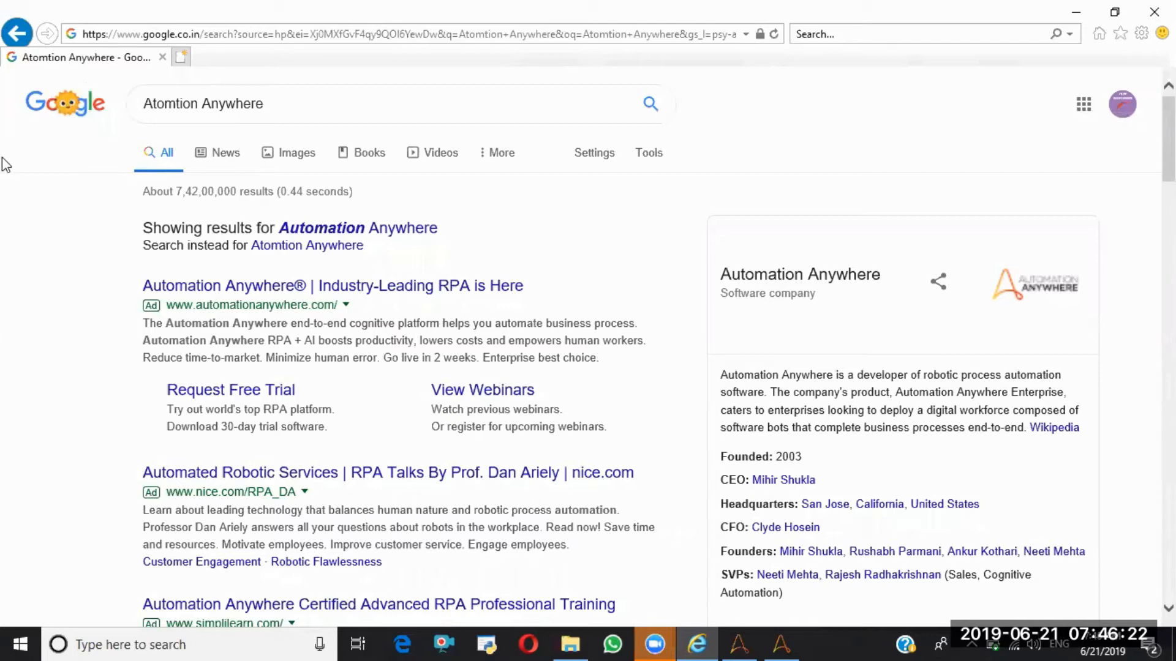
- Compare the actions of the Manage Window Control and Manage Web Controls tasks, including the settings of the Search box Left Click command
left_click(776, 643)
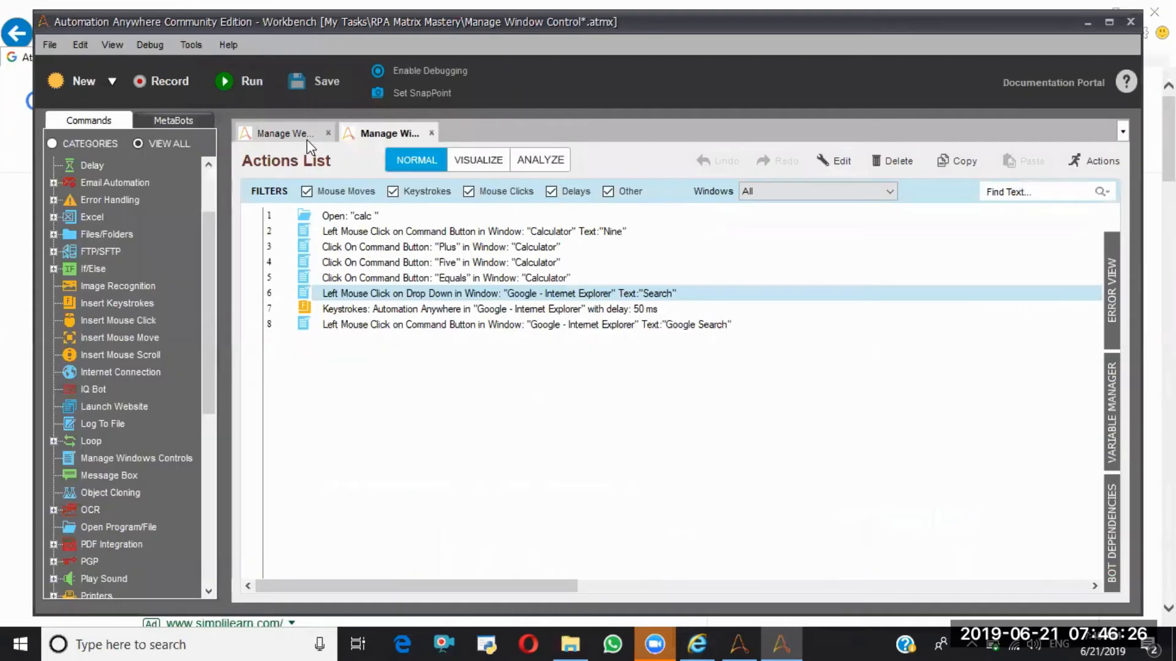
left_click(308, 140)
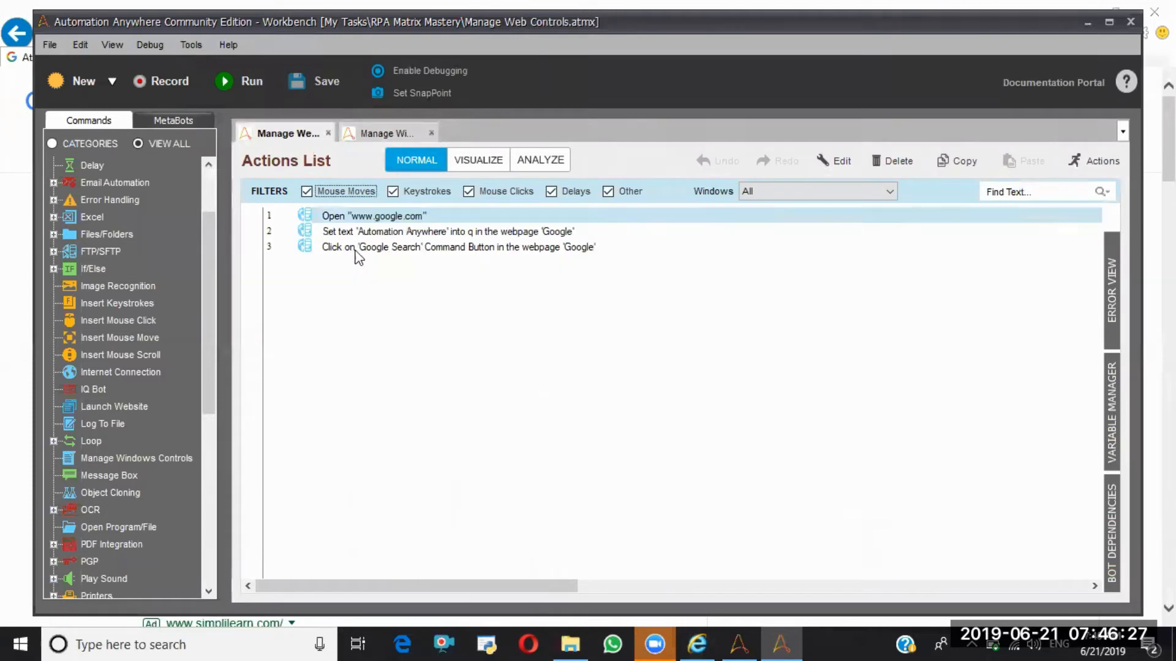
left_click(392, 133)
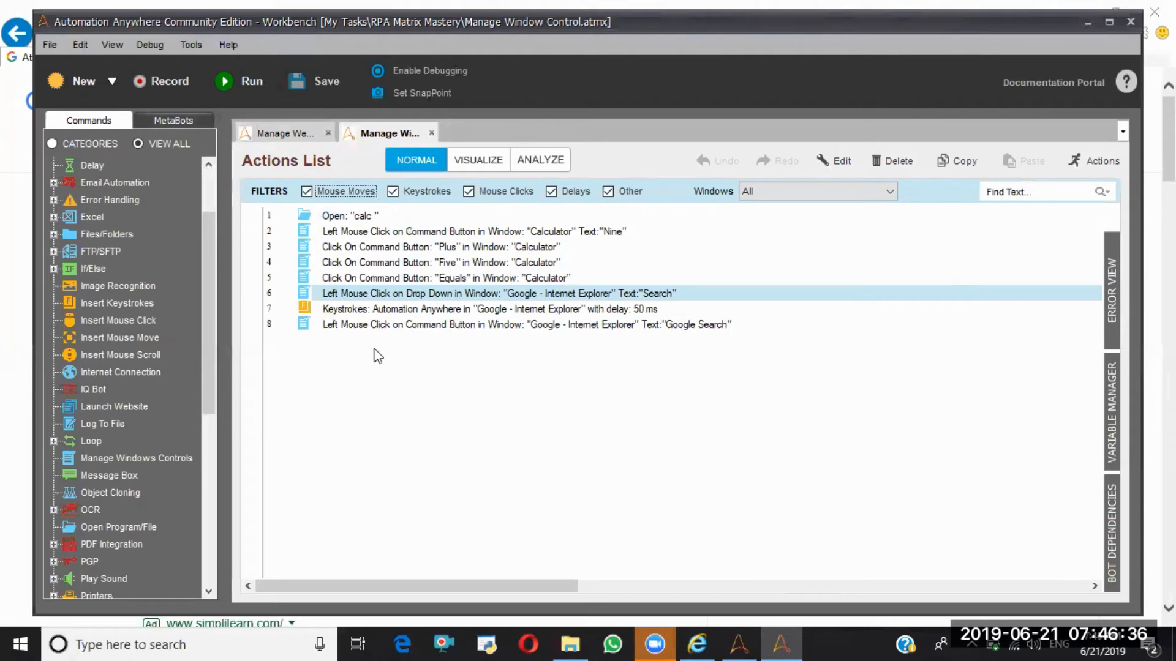
left_click(442, 298)
double_click(442, 298)
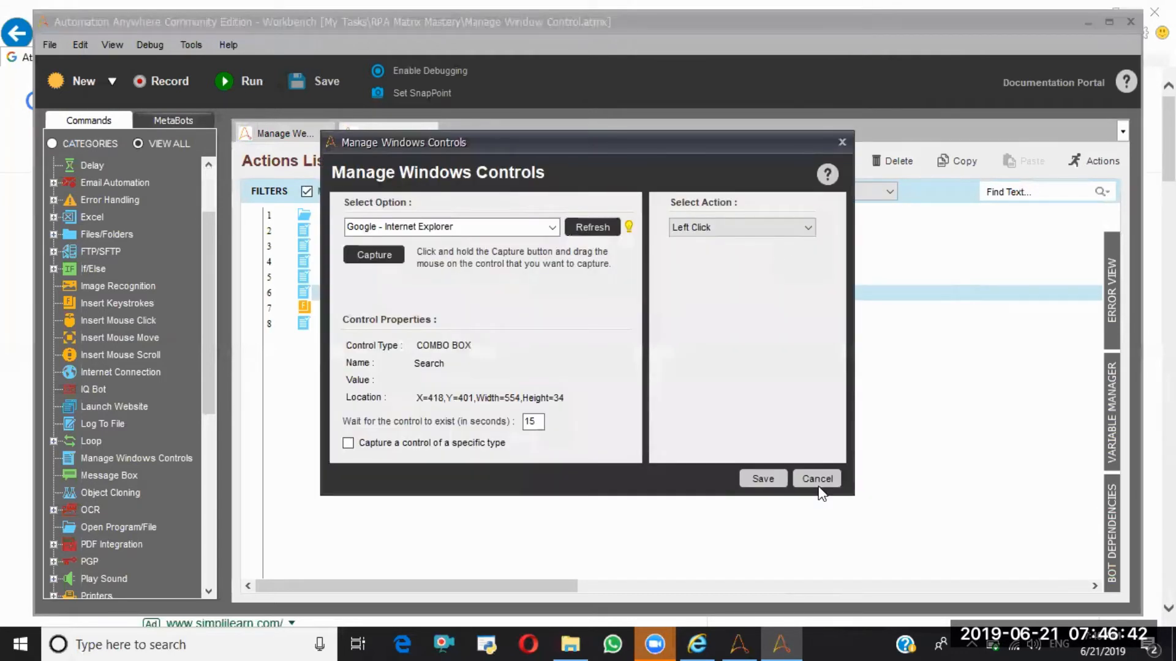
left_click(820, 480)
left_click(284, 138)
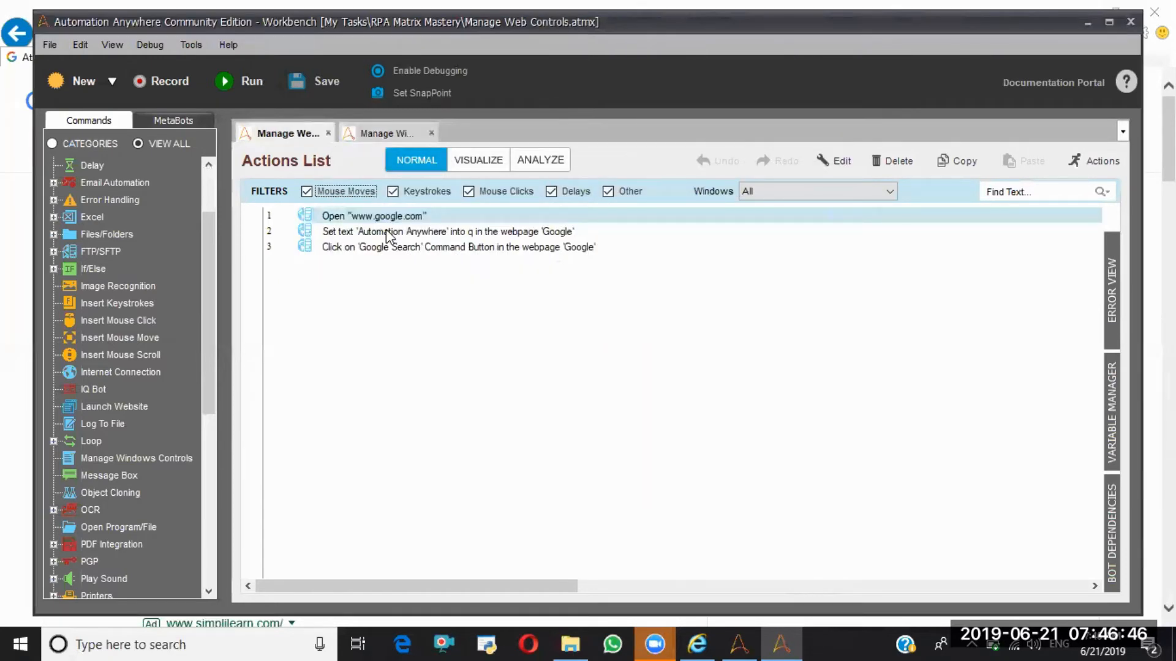
- Compare the Set Text command in Manage Web Controls with the Search box Left Click command in Manage Window Control
left_click(387, 231)
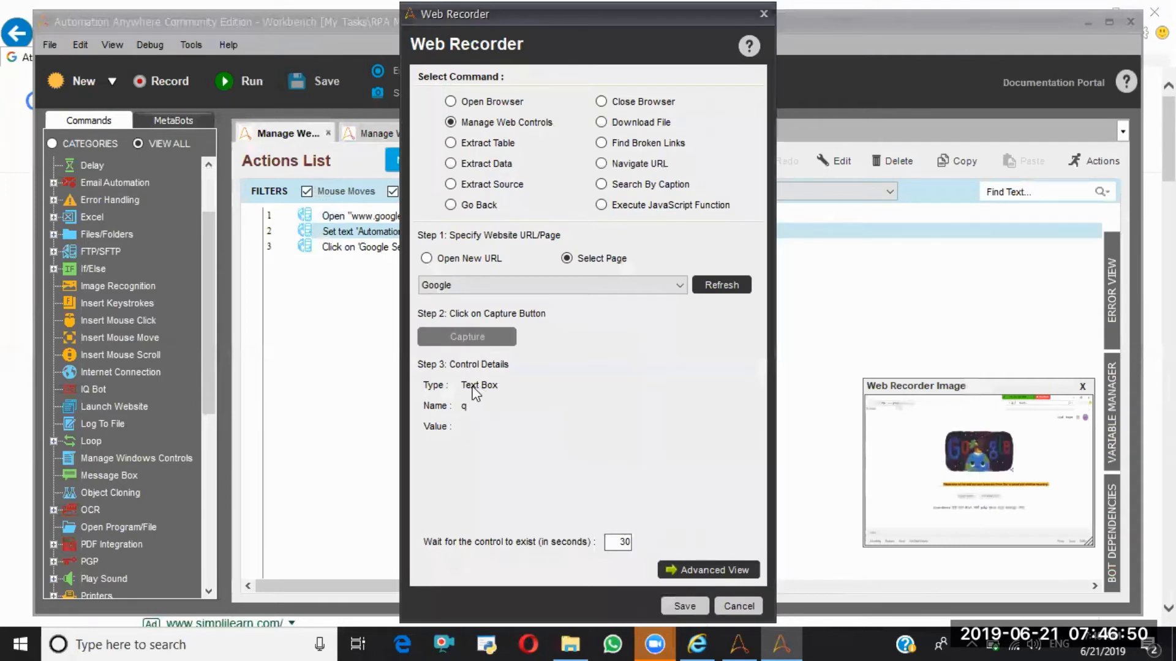
left_click(742, 610)
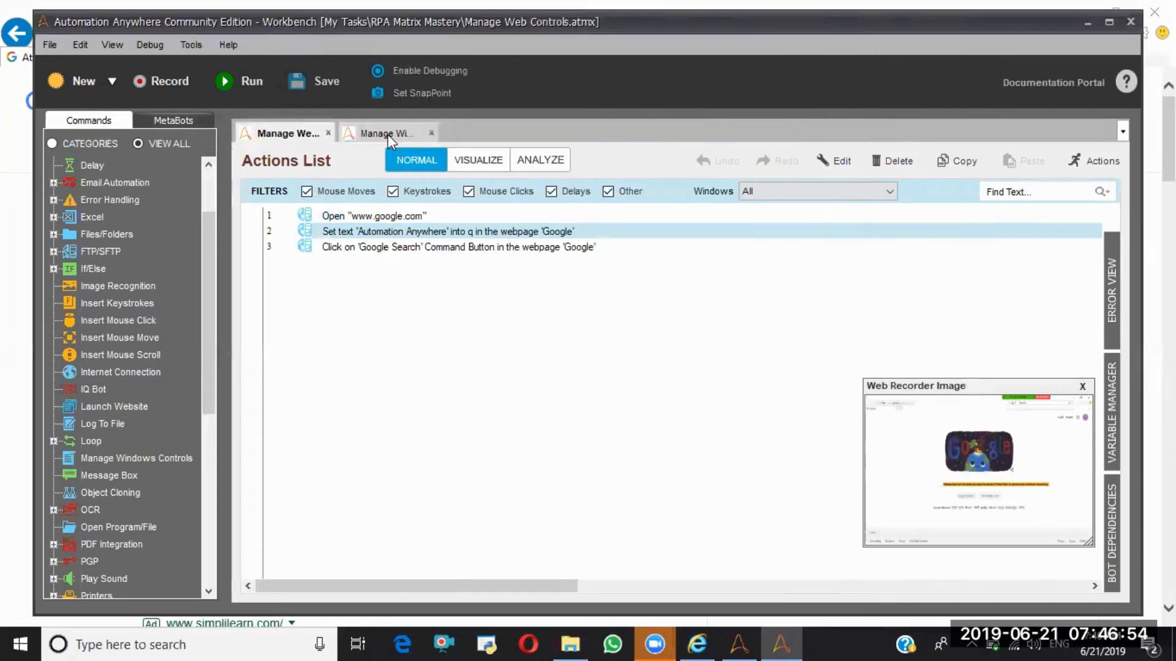
left_click(383, 294)
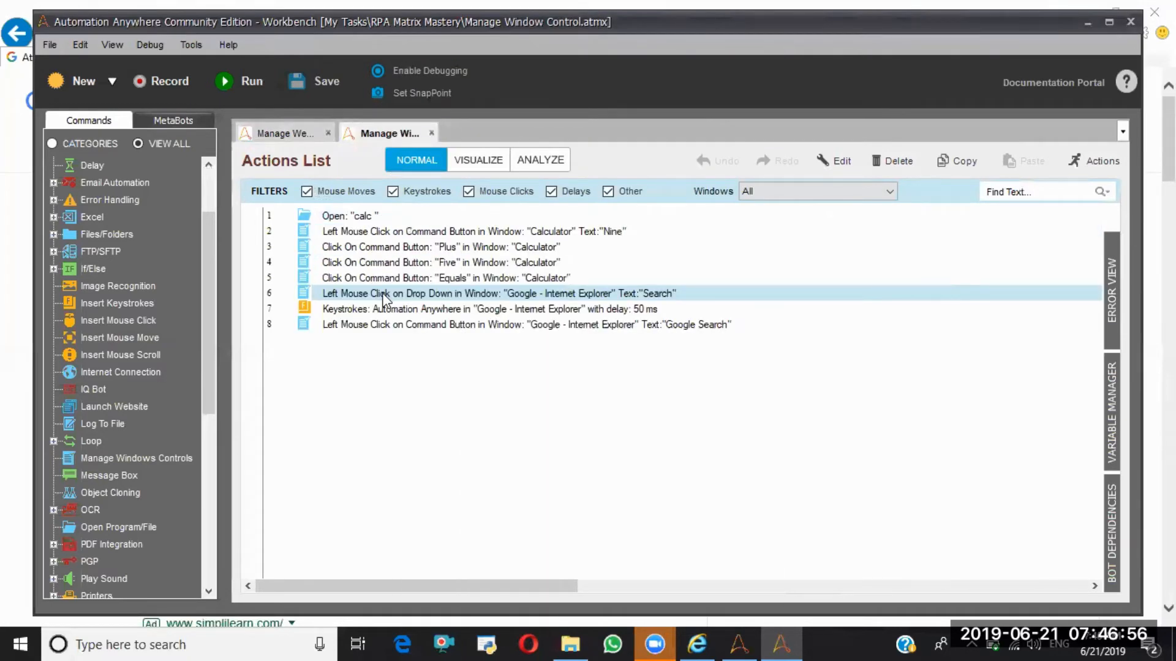
double_click(382, 293)
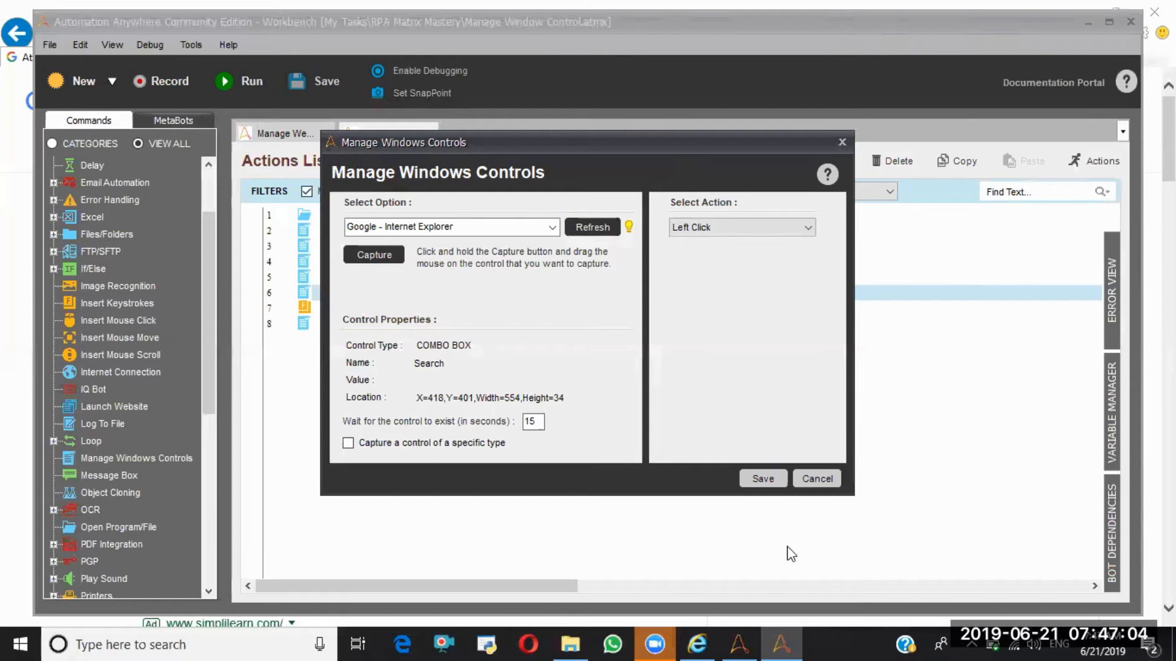
left_click(830, 481)
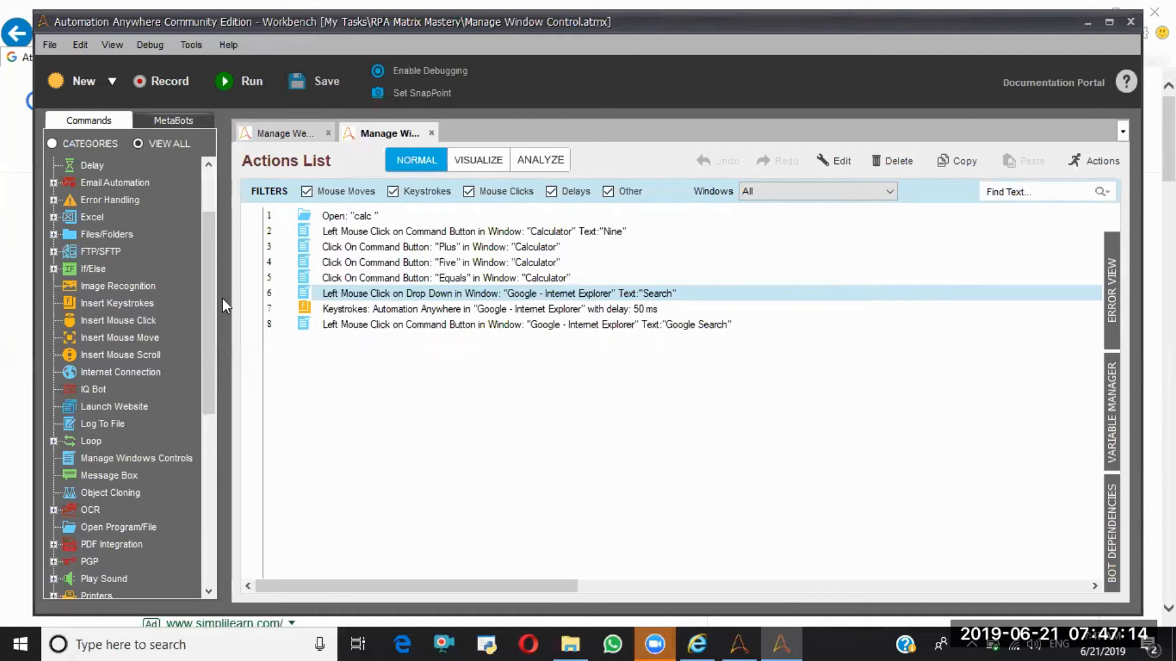
- Start an Object Cloning command in the Manage Window Control task and load google.co.in in Internet Explorer
left_click(105, 494)
double_click(105, 493)
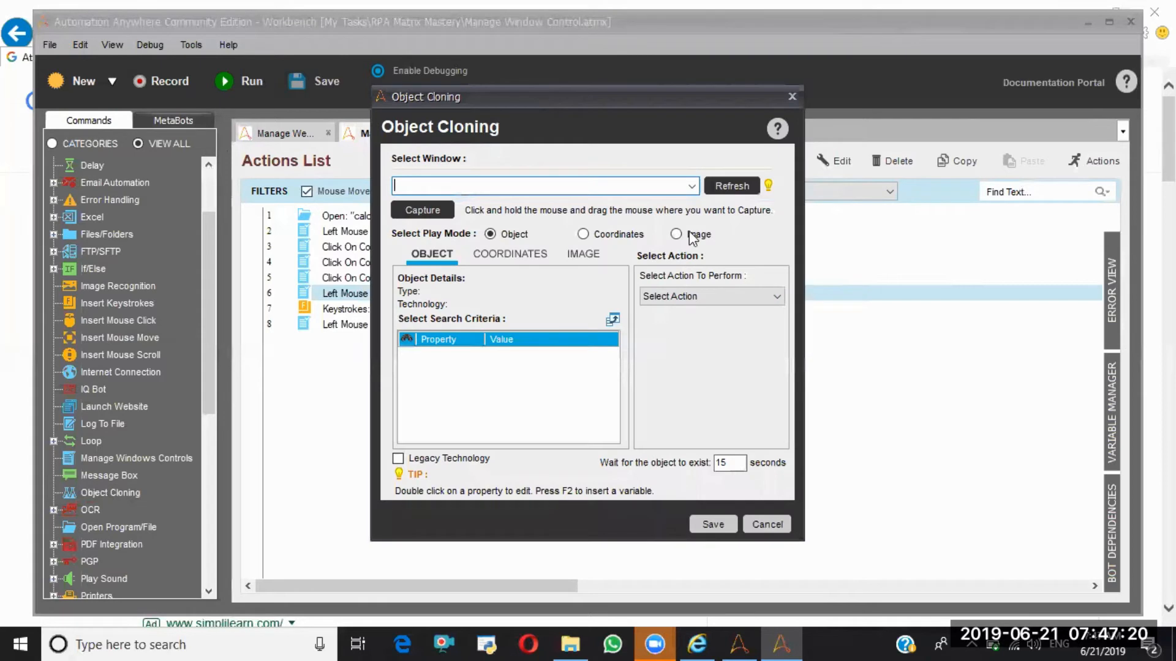
left_click(692, 186)
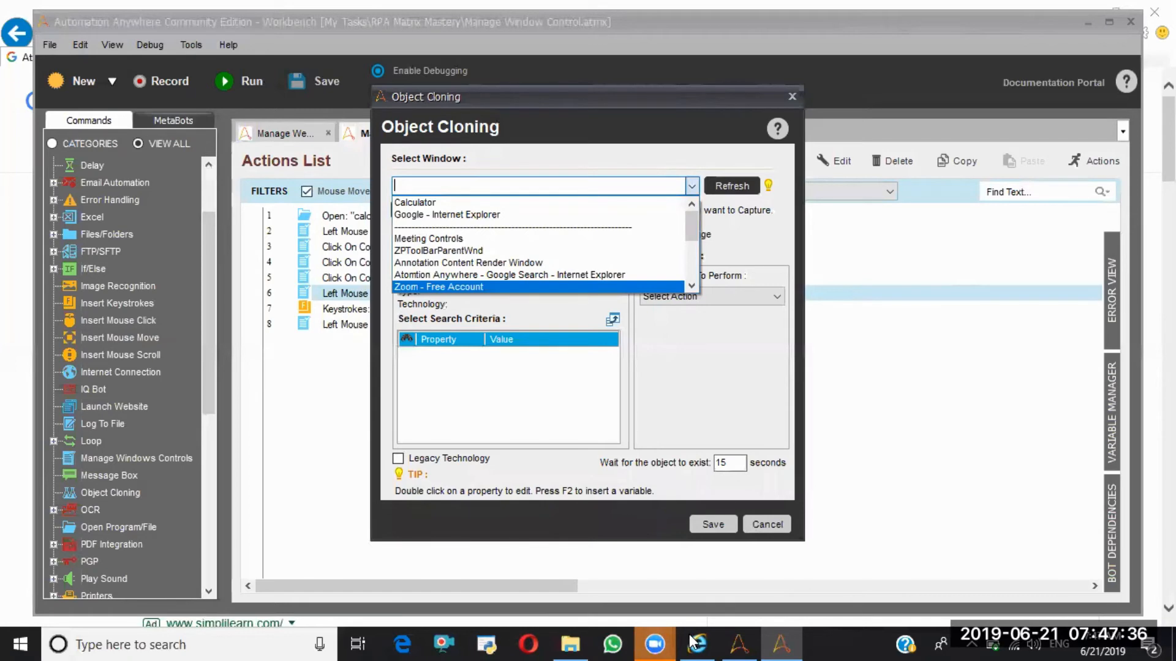
key("Escape")
key("alt+Tab")
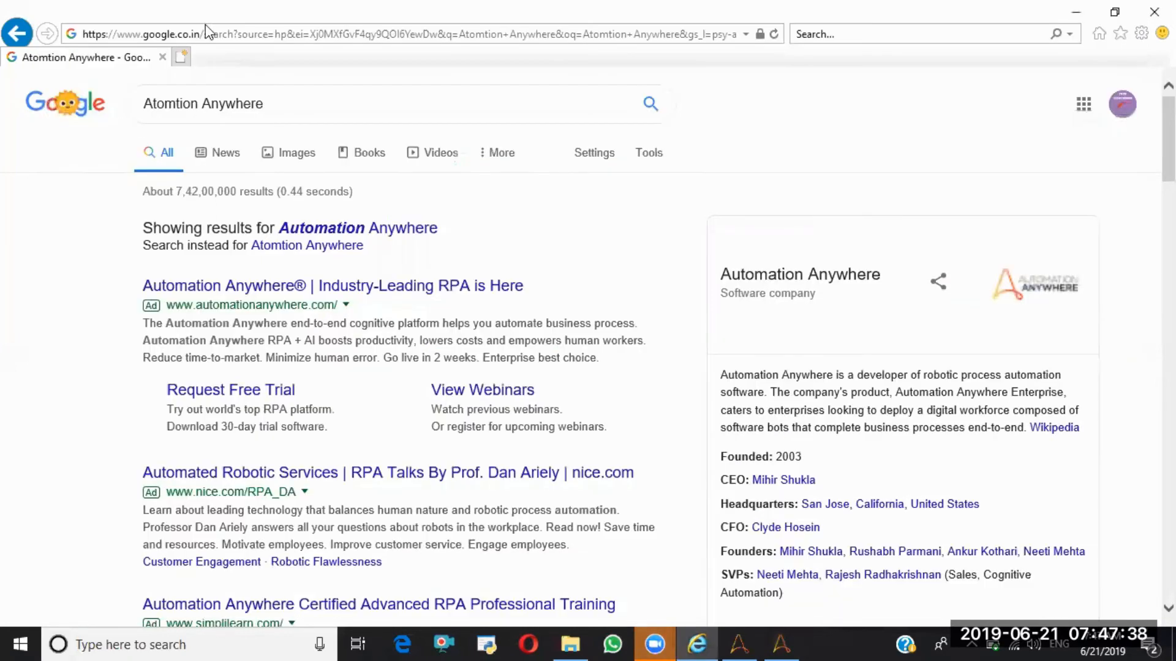
left_click(205, 25)
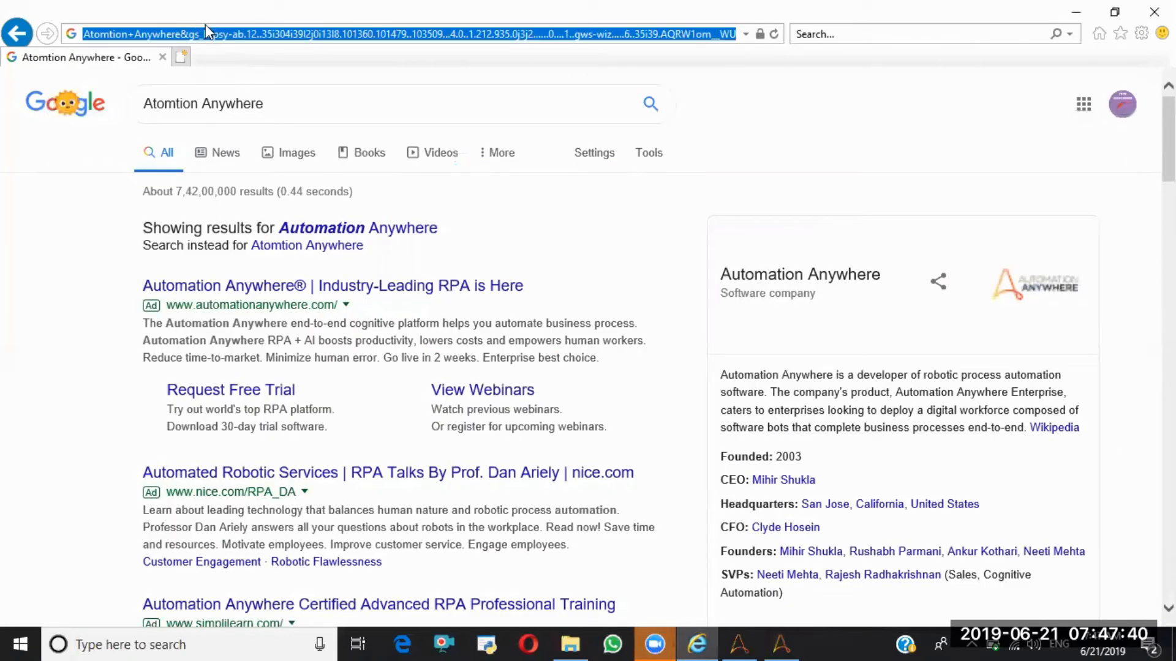
type("google.co.in/")
key("Return")
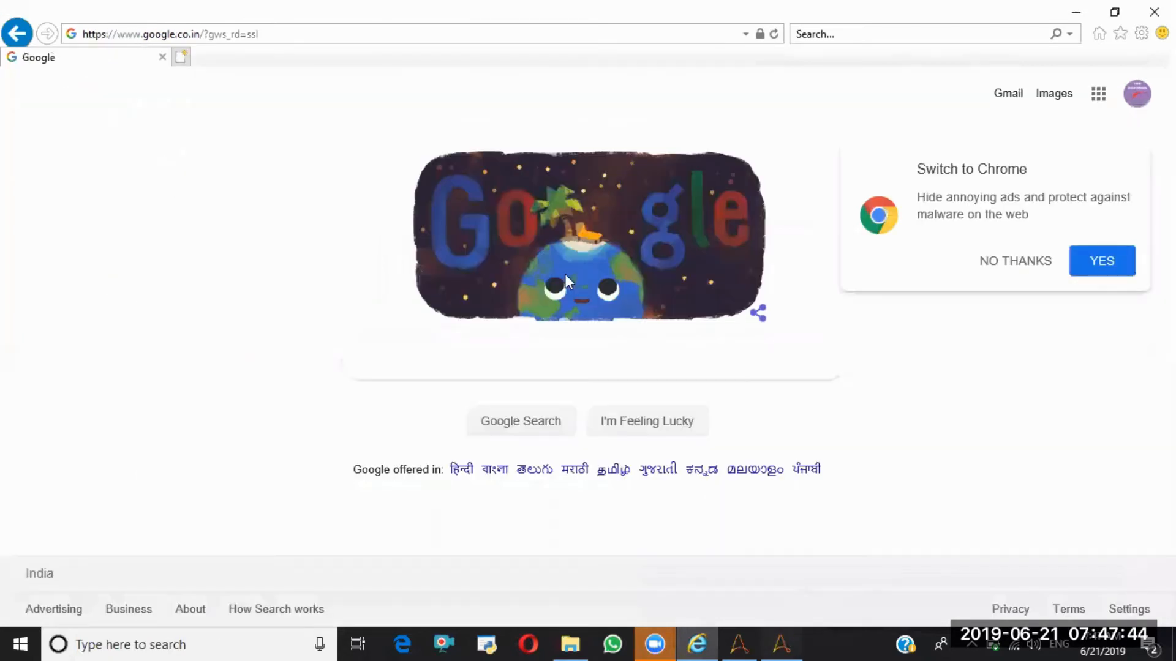
- Choose "Google - Internet Explorer" as the Object Cloning window and capture the Google search text box
left_click(788, 637)
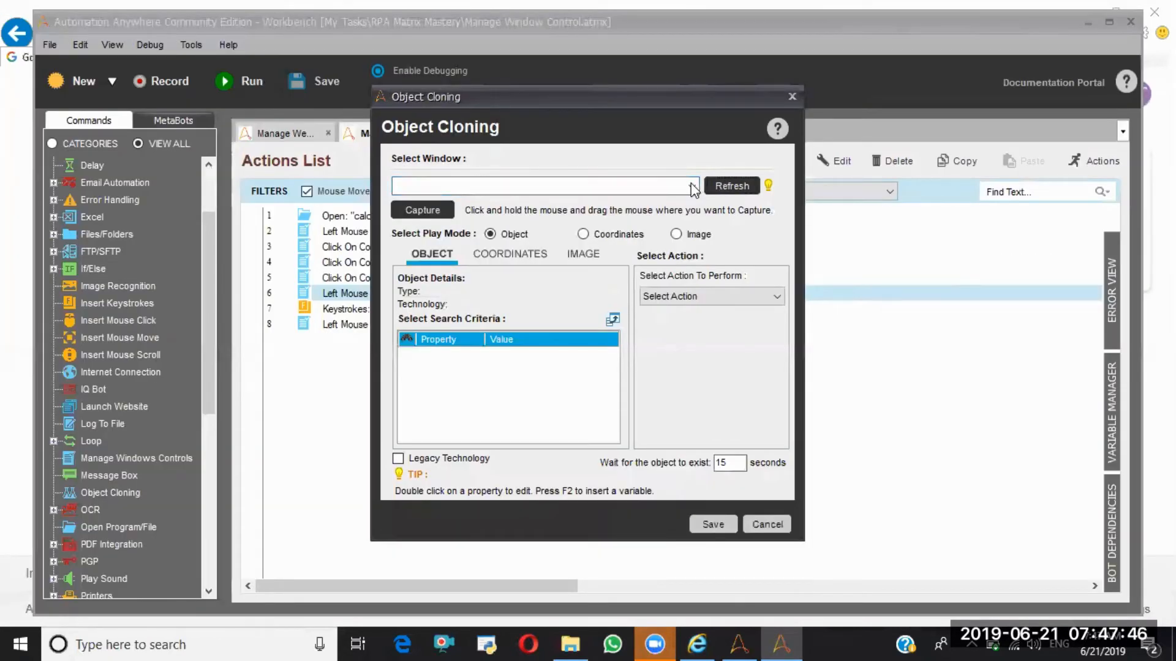
left_click(693, 186)
left_click(481, 205)
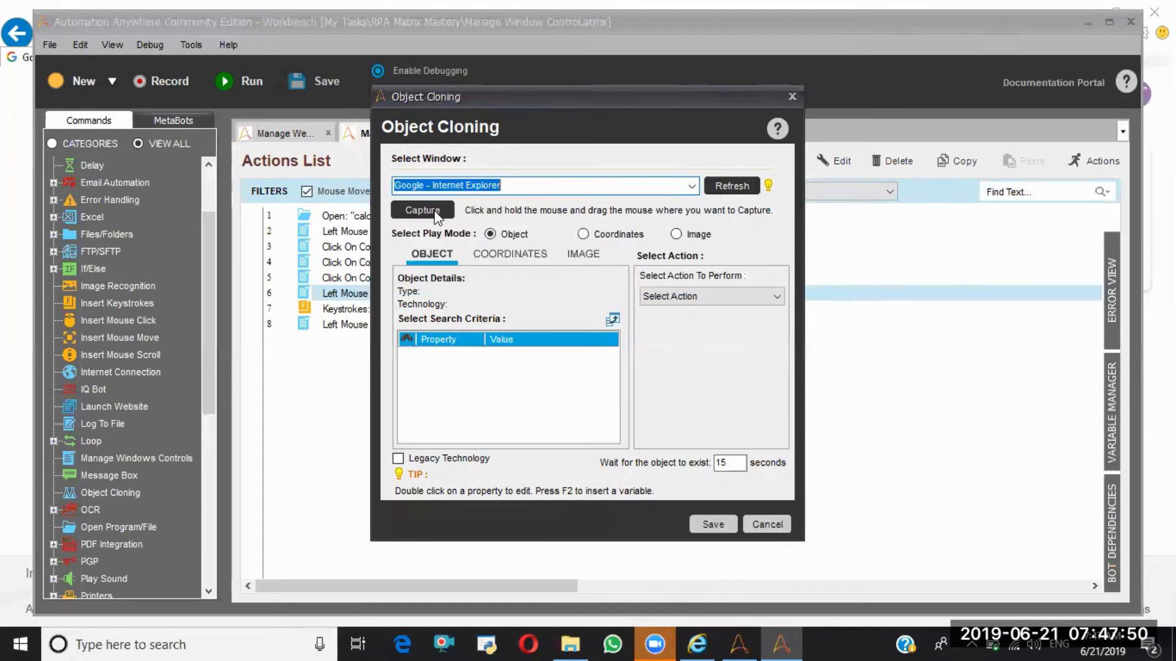
left_click(433, 211)
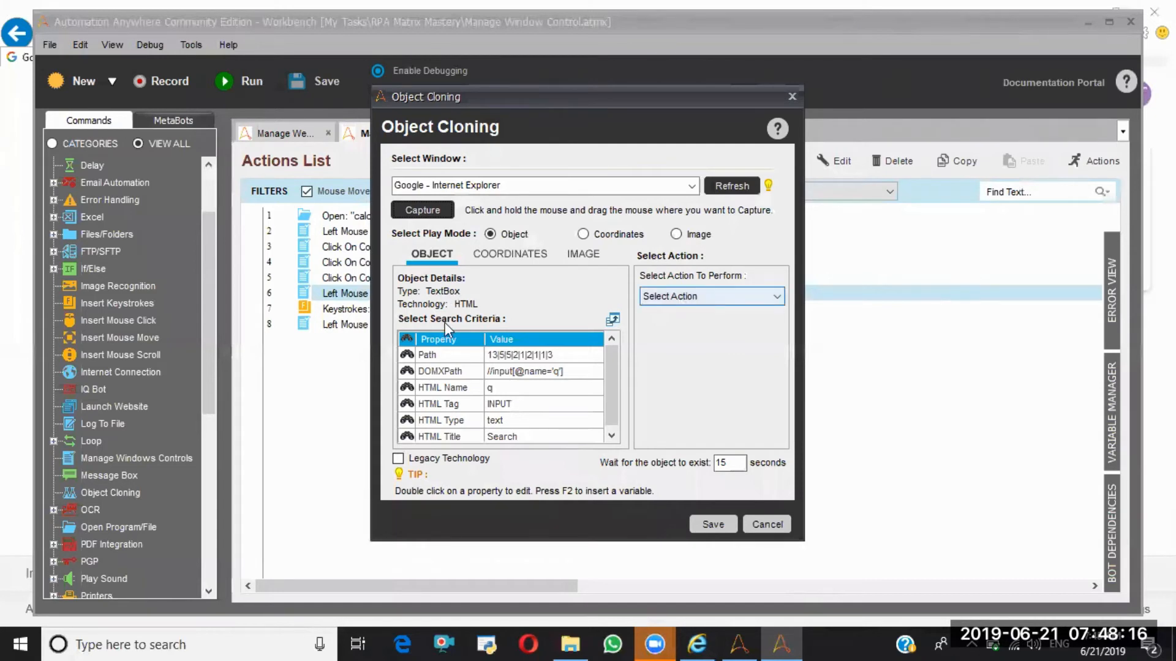
- Set the captured text box's action to Set Text "Automation Anywhere" with a 50 ms delay, and save the command and the task
left_click(741, 293)
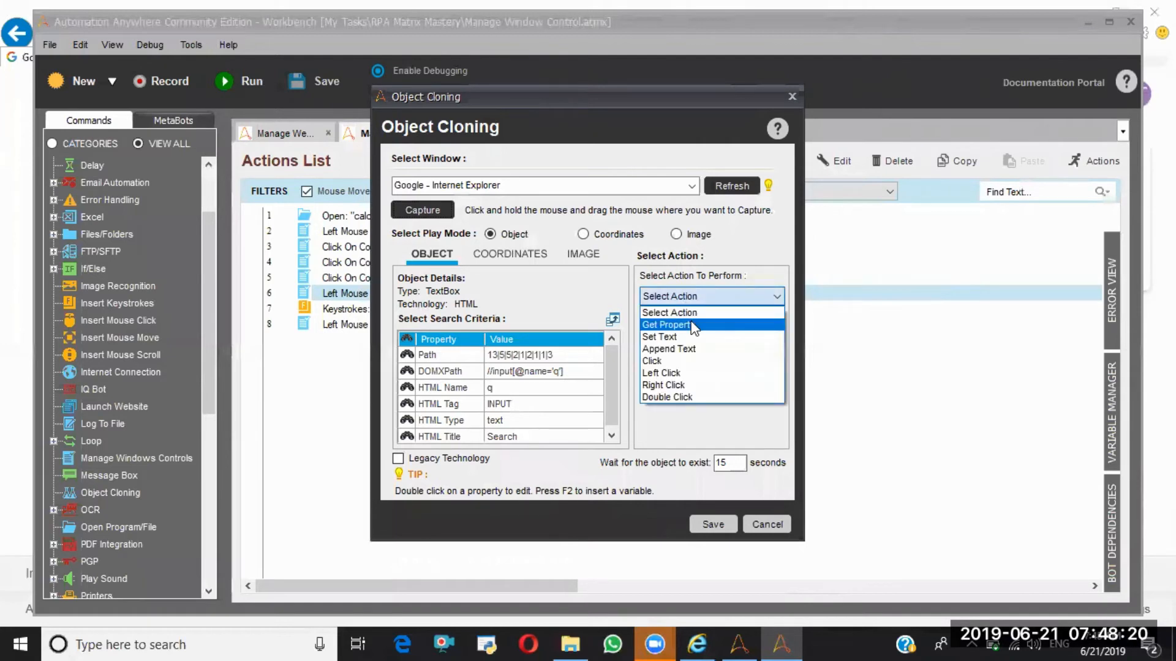
left_click(670, 341)
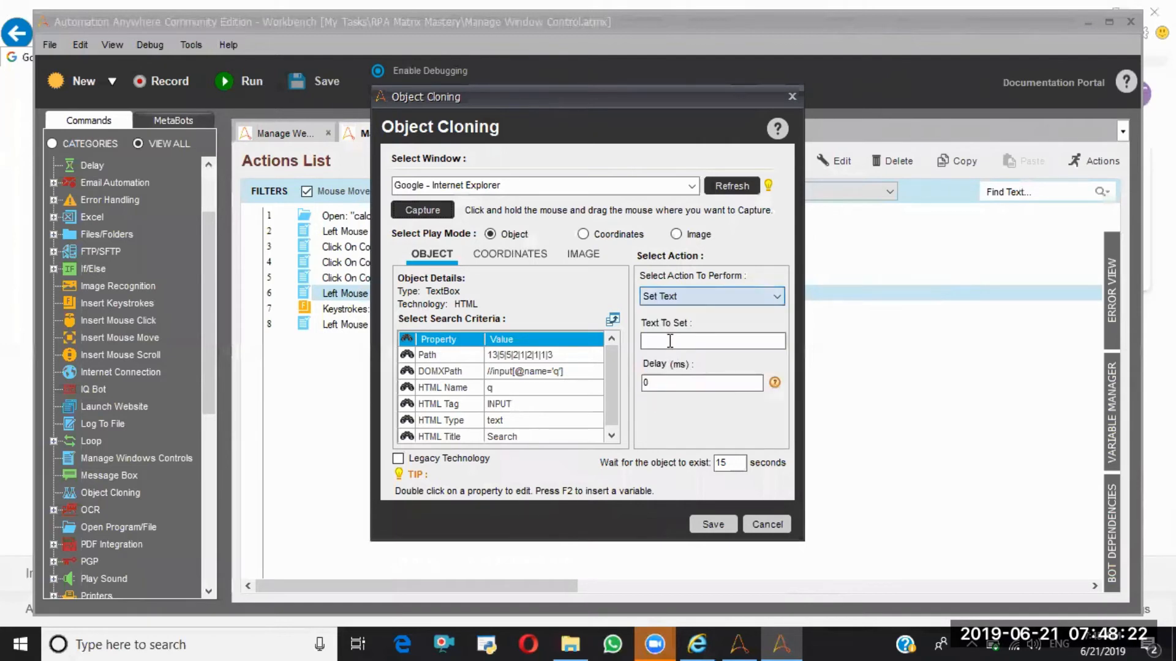
left_click(670, 339)
type("Aut")
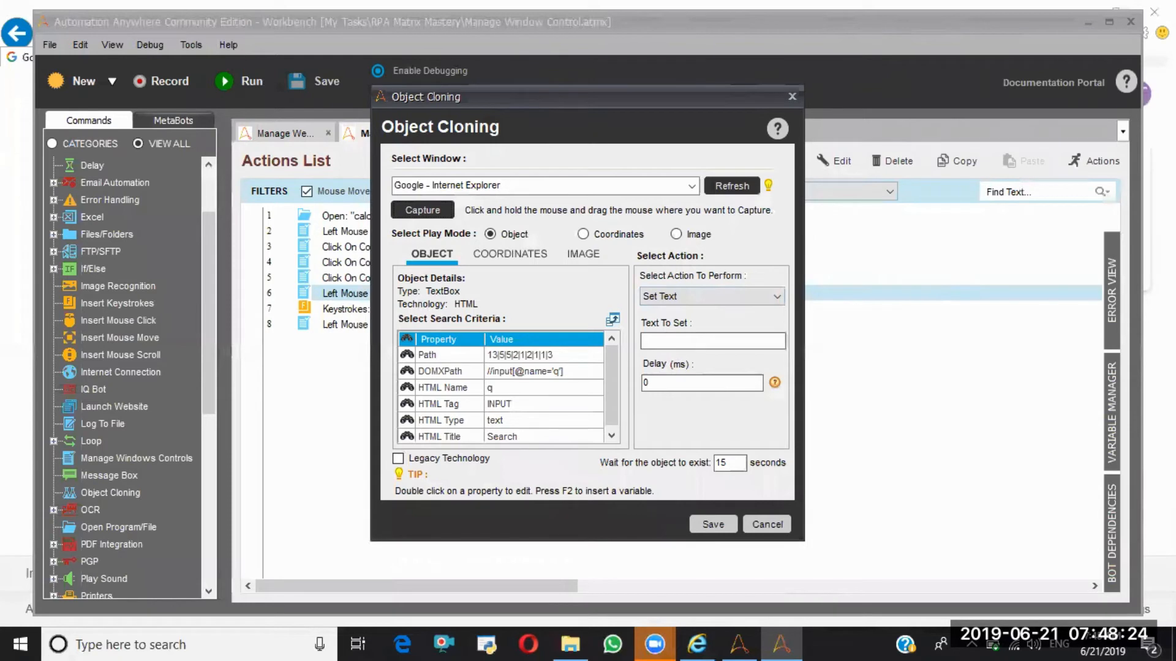
type("omation Anywhere")
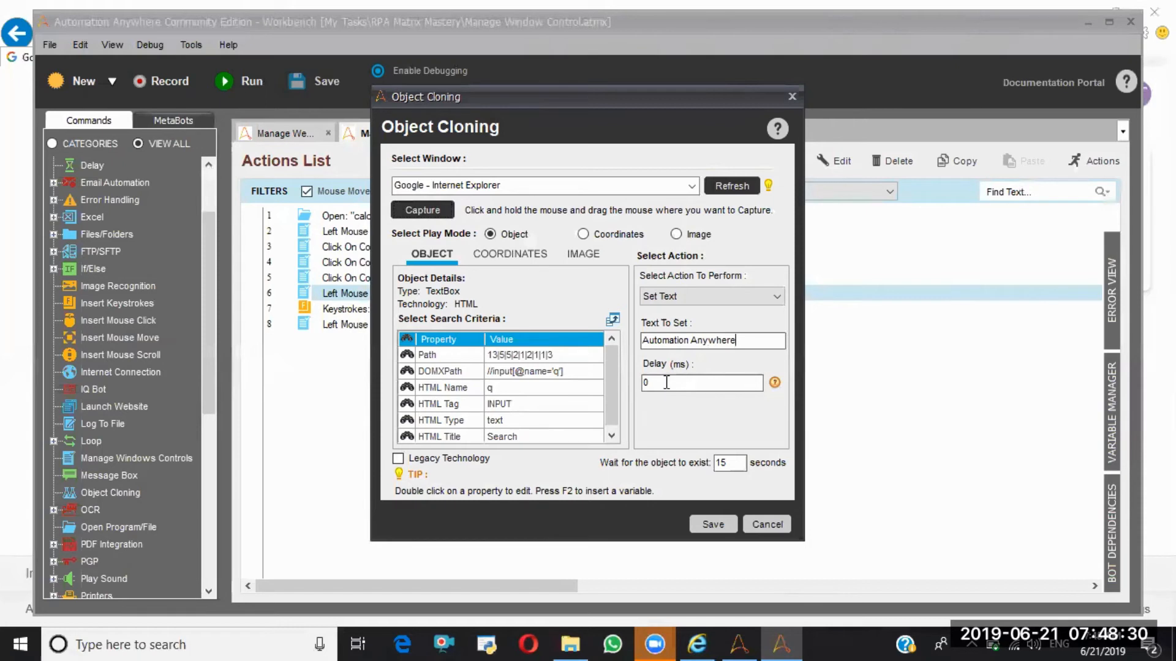
double_click(666, 382)
type("50")
left_click(714, 526)
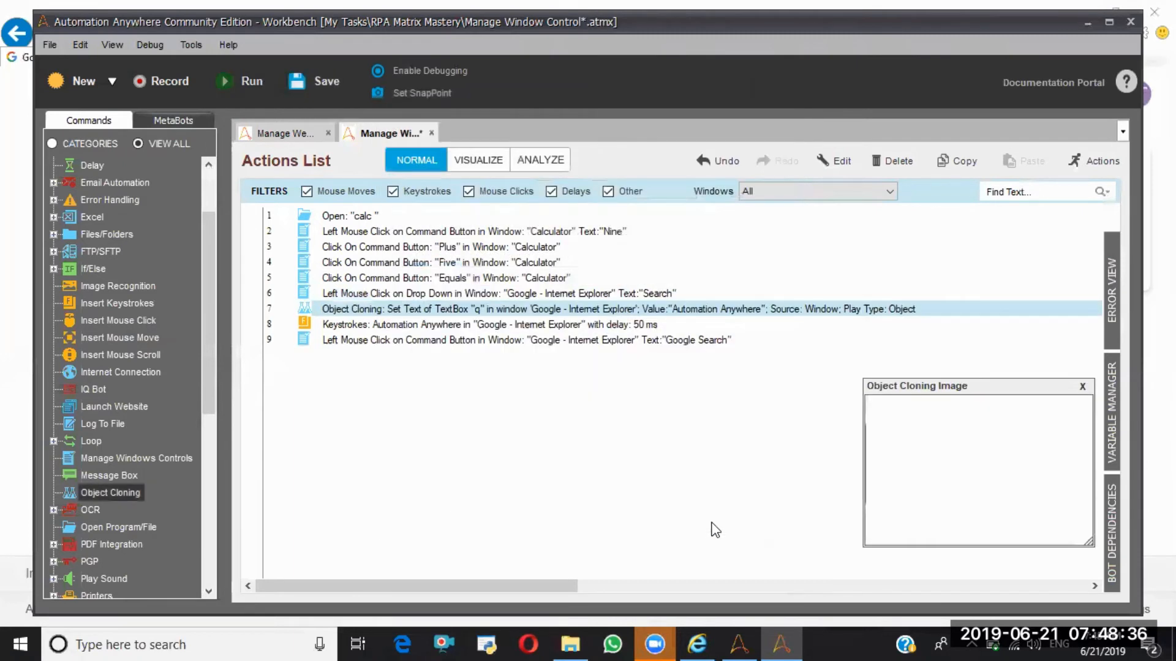
key("ctrl+s")
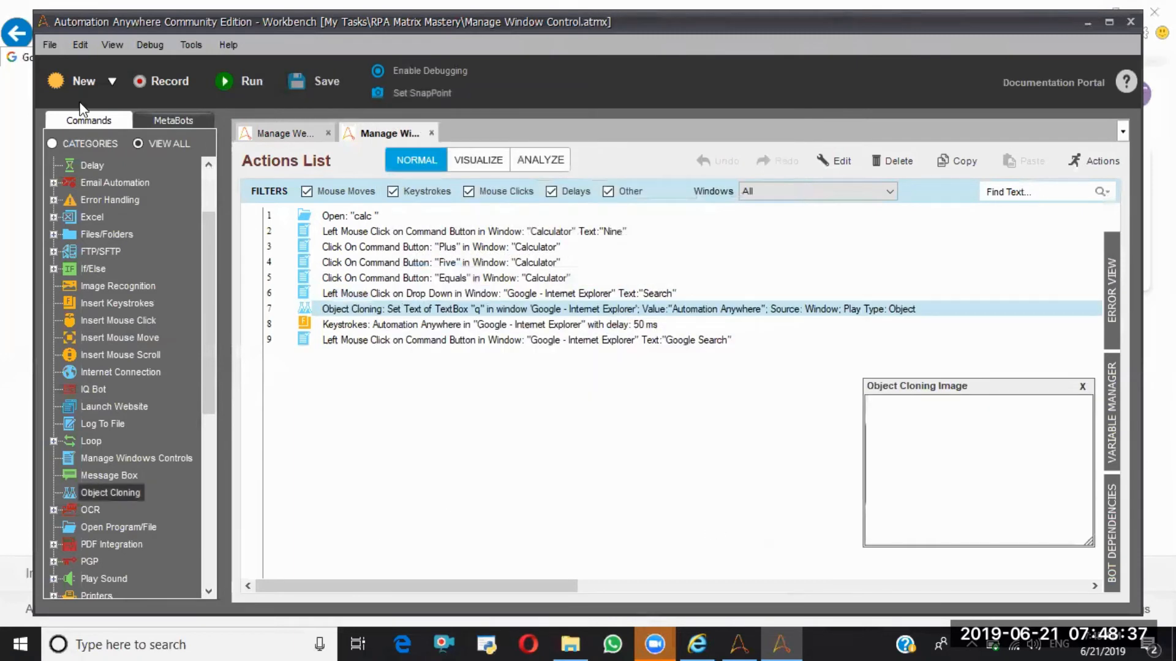
- Create a new task and copy the Object Cloning command from the Manage Window Control task into it
left_click(67, 72)
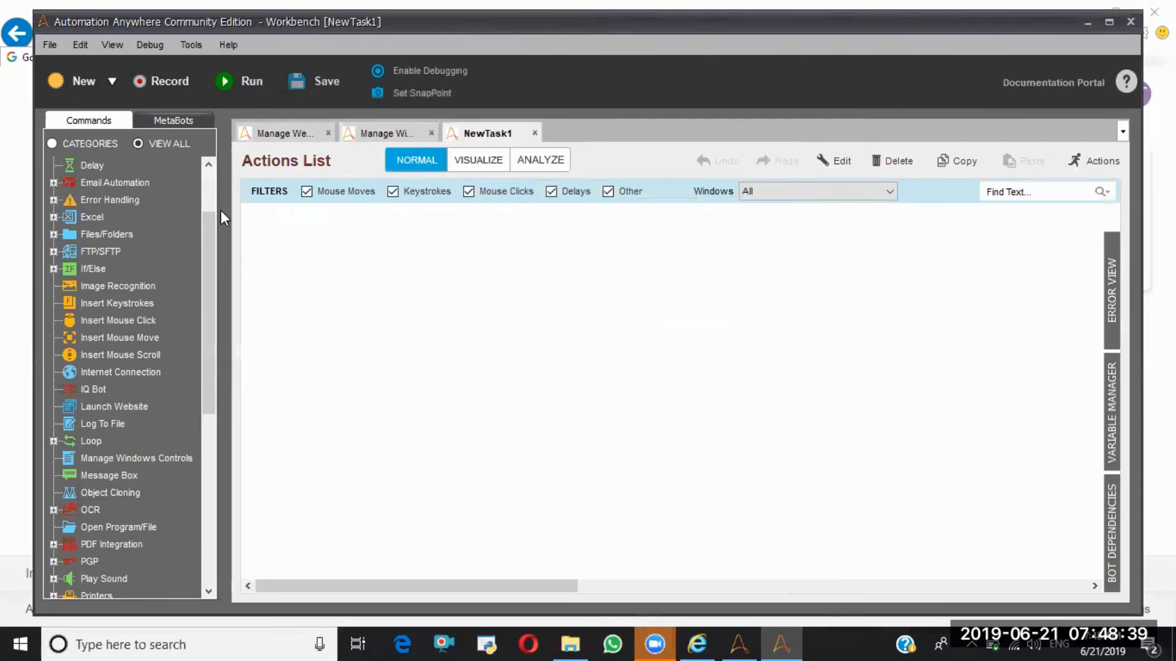
left_click(376, 131)
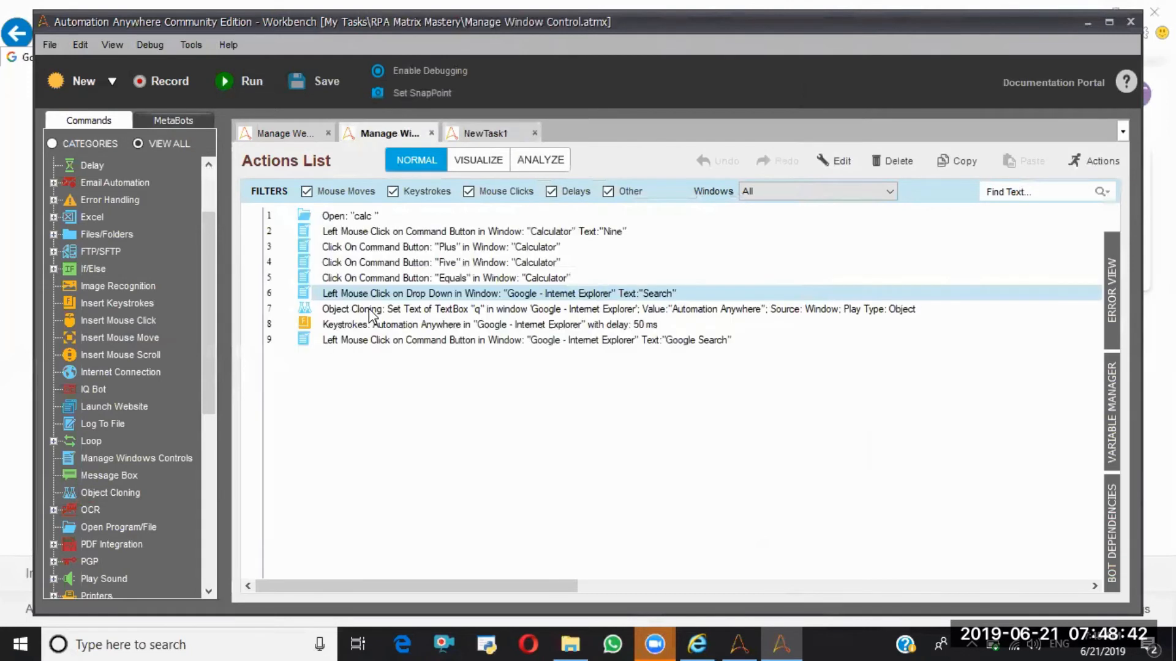
left_click(370, 312)
key("ctrl+c")
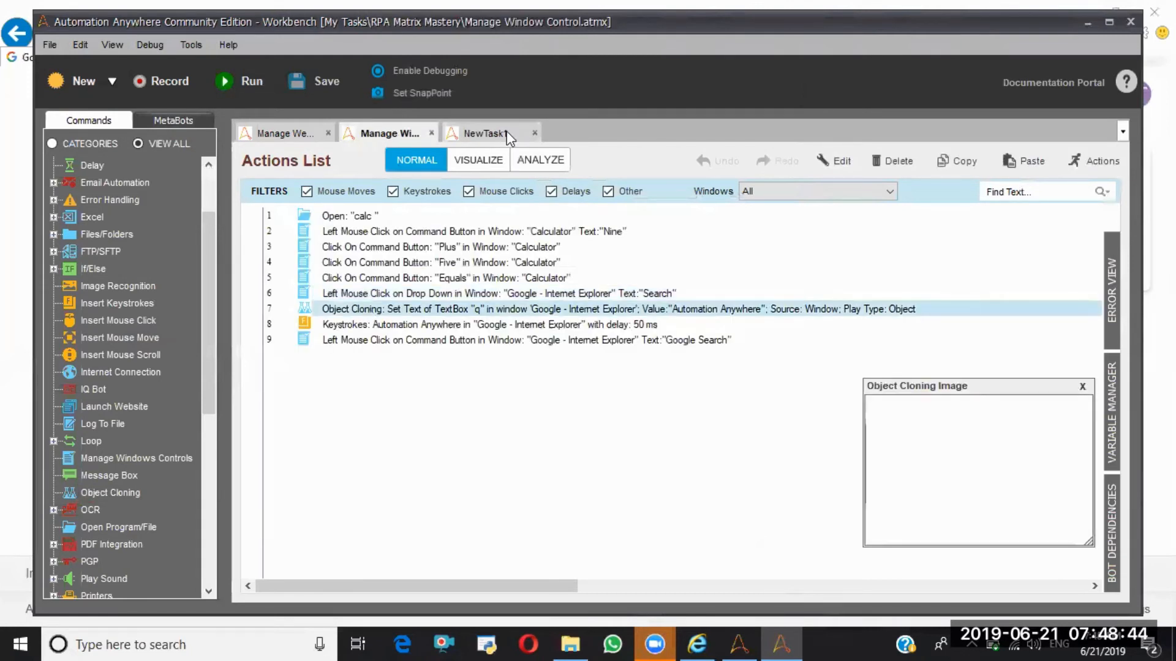
key("ctrl+Tab")
key("ctrl+v")
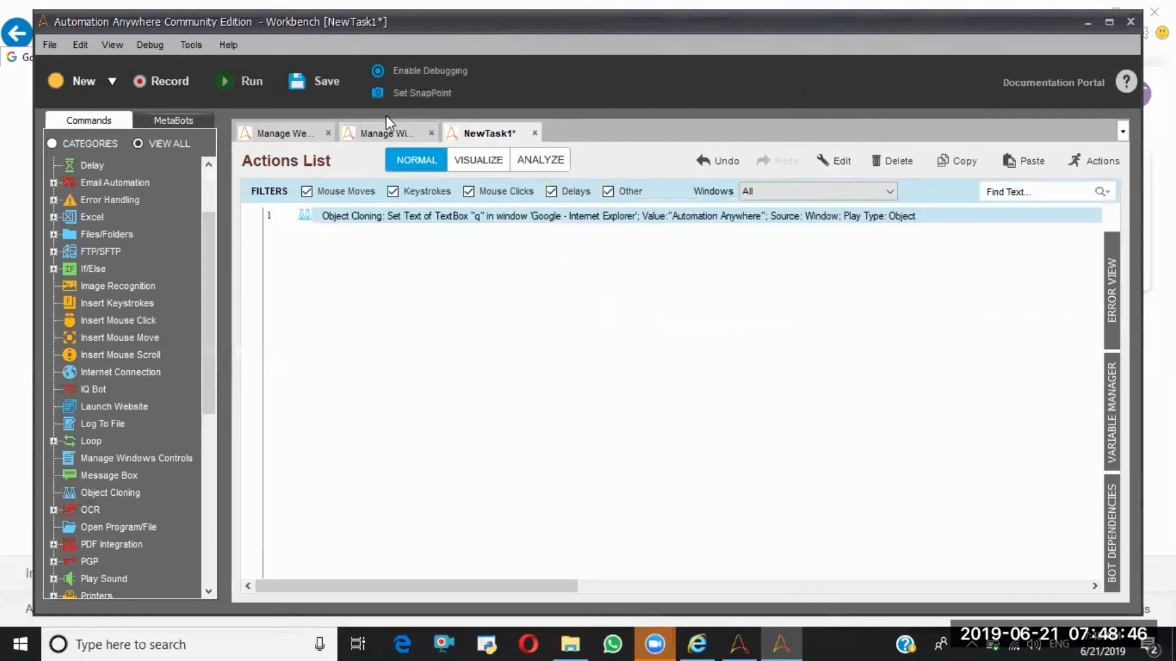
key("ctrl+shift+Tab")
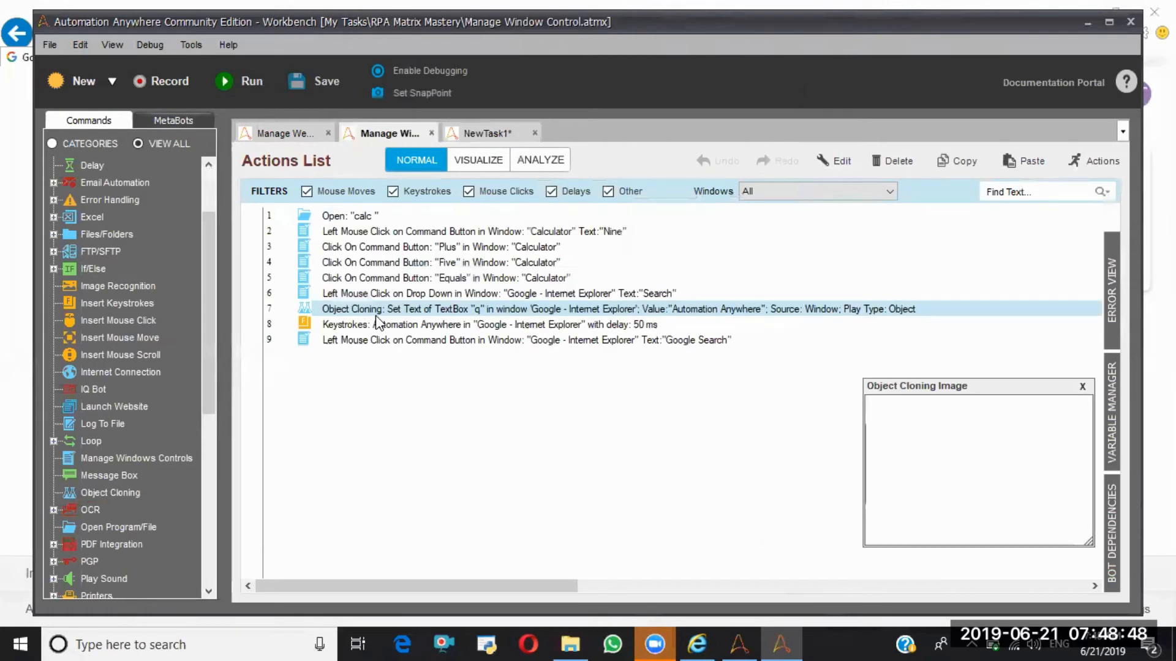
- Save the new task as "Object Cloning" in the RPA Matrix Mastery directory
left_click(483, 135)
left_click(225, 81)
type("Obj")
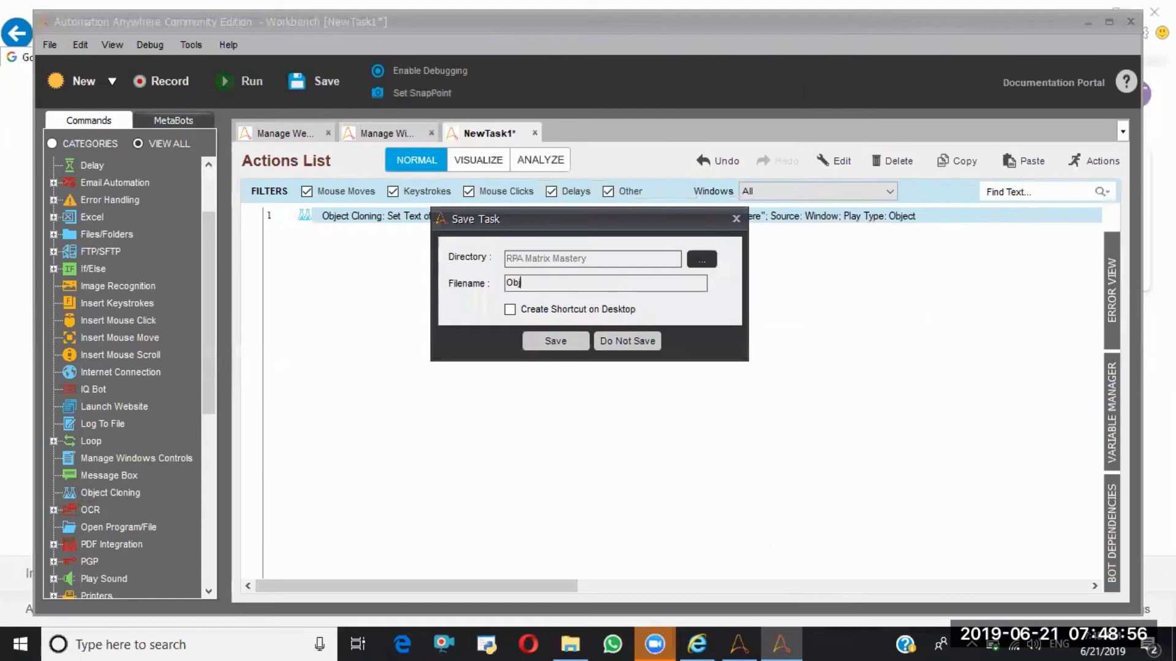
type("ect Cloning")
left_click(549, 341)
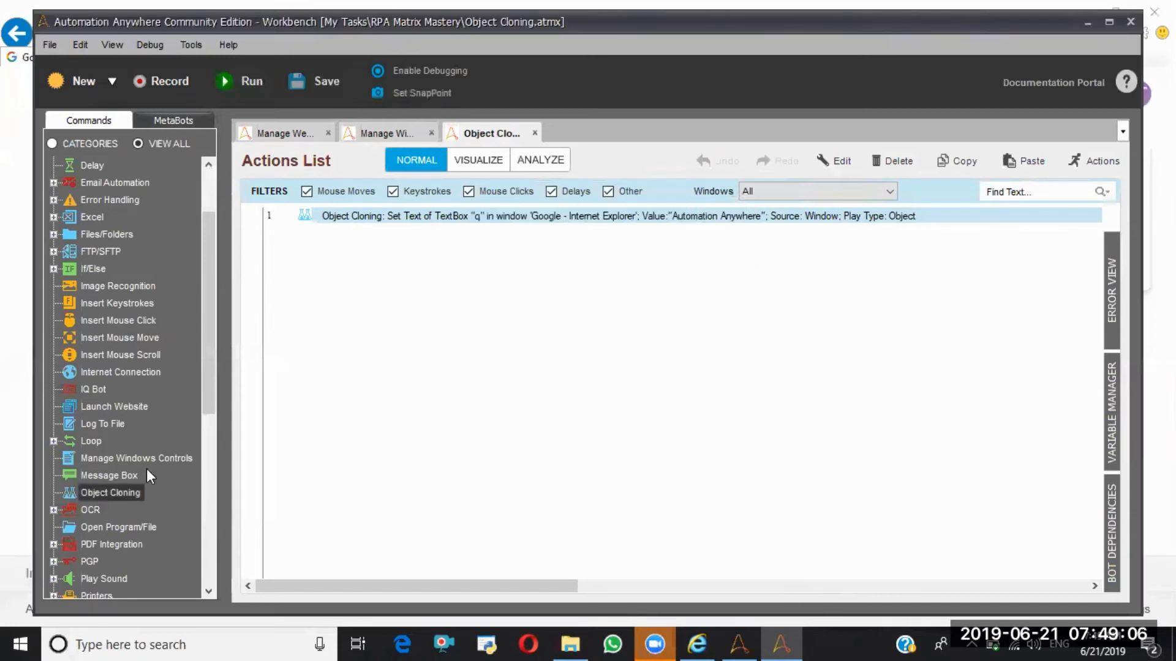
- Add an Object Cloning command that performs Left Click on the Google Search button in "Google - Internet Explorer"
double_click(686, 215)
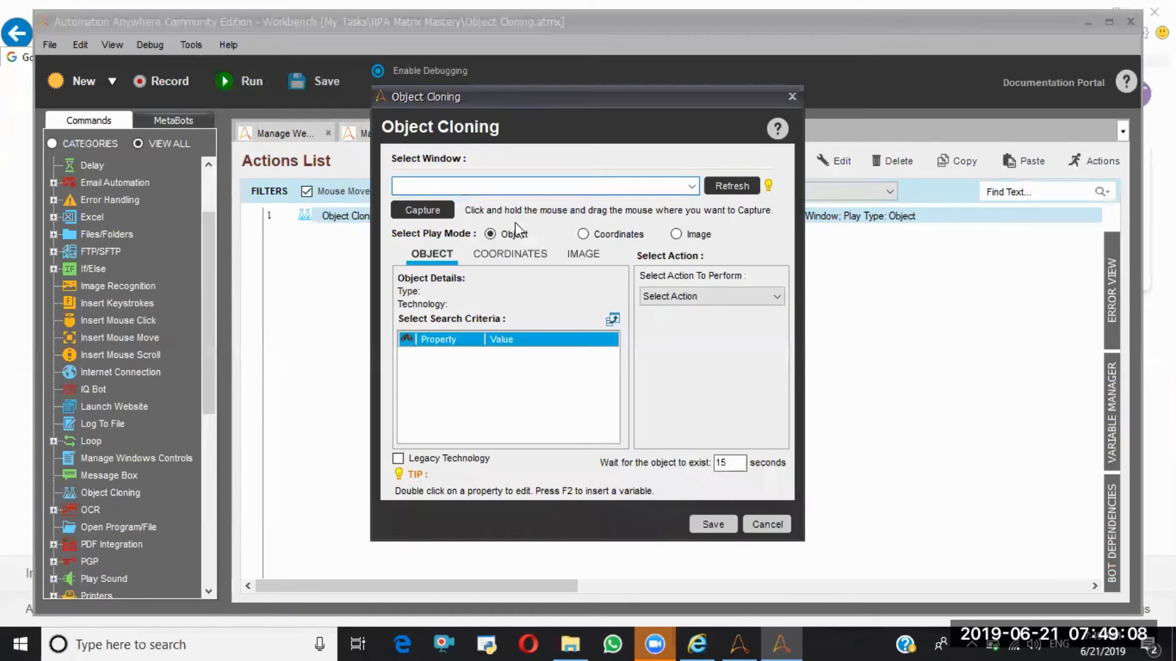
left_click(475, 186)
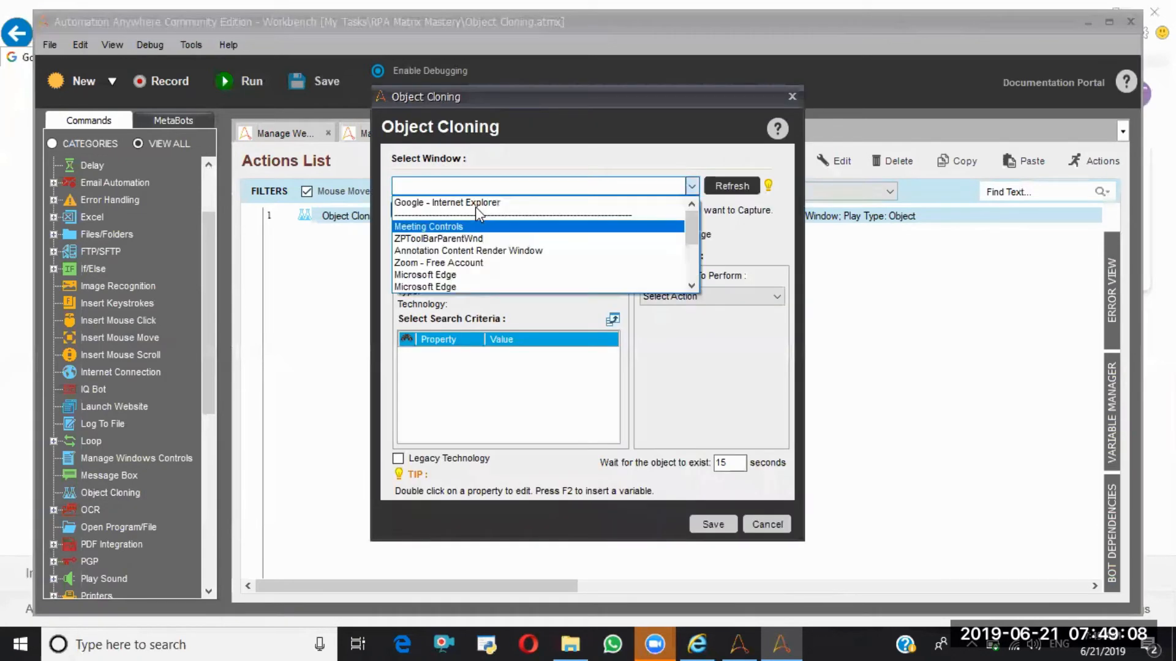
left_click(436, 203)
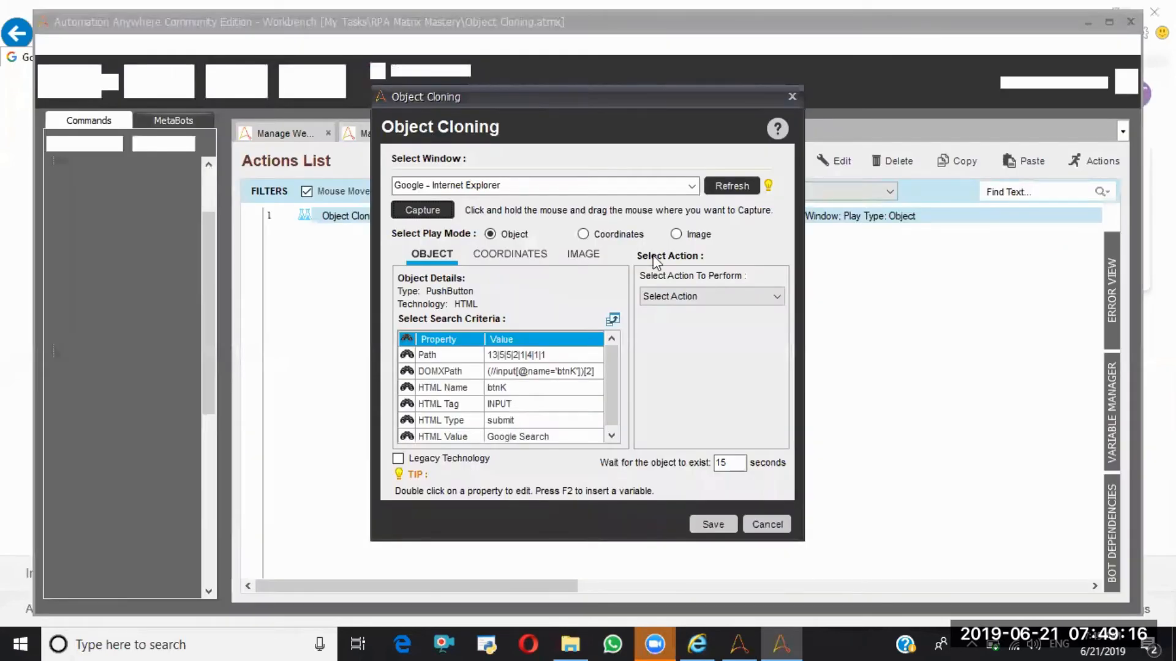
left_click(717, 300)
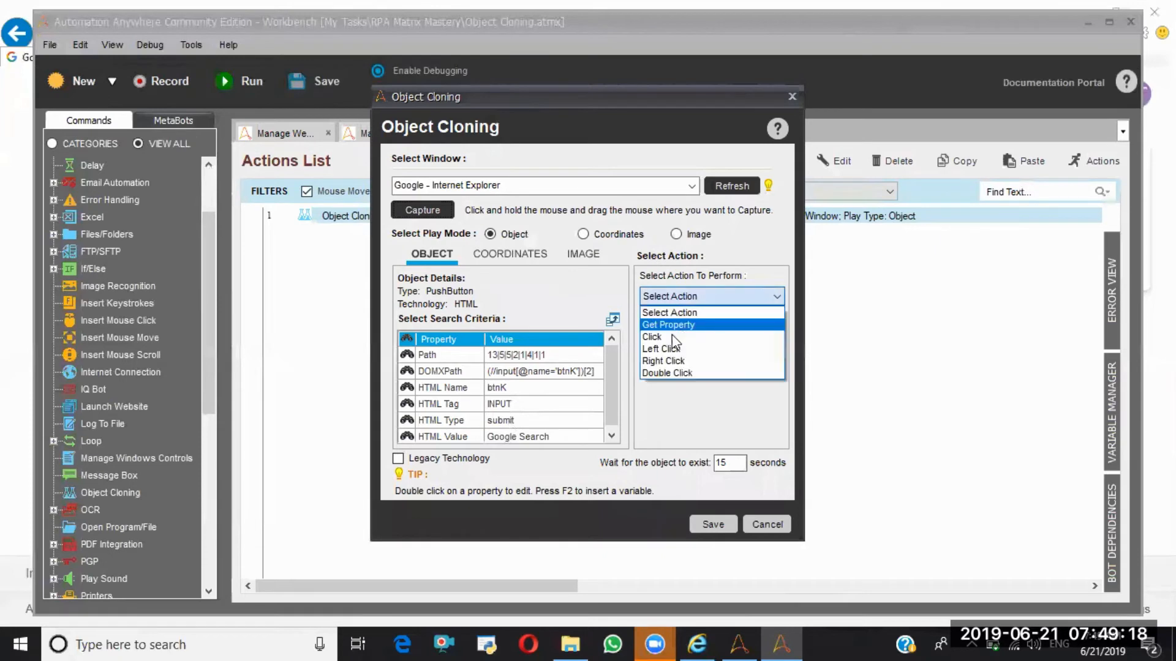
left_click(674, 349)
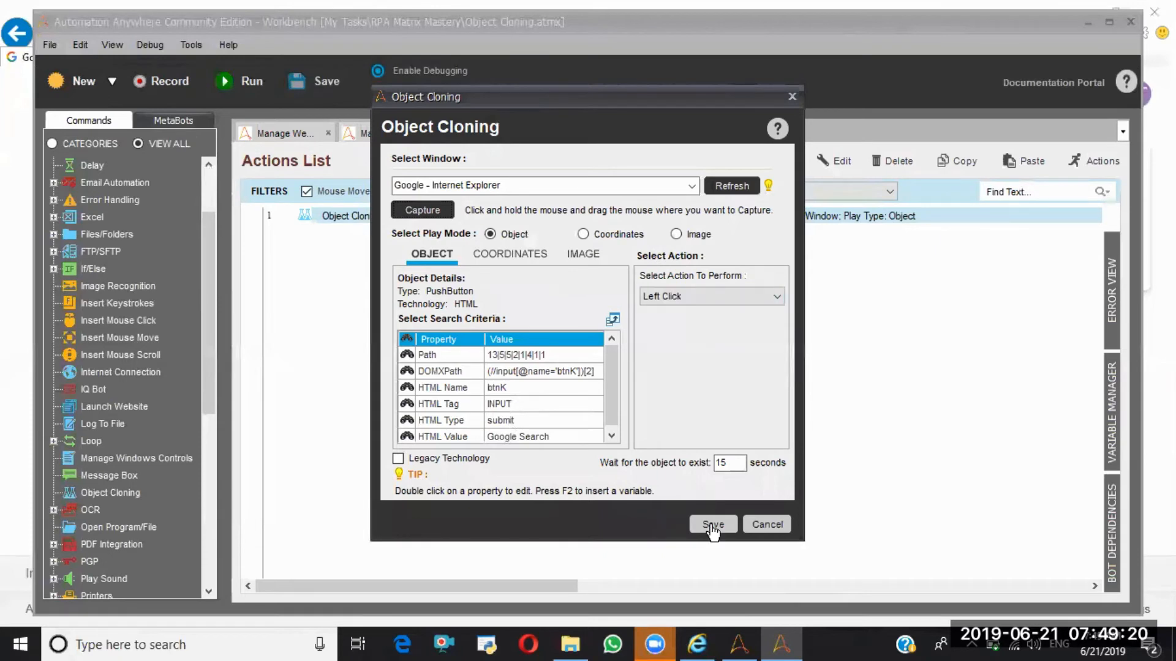
left_click(713, 524)
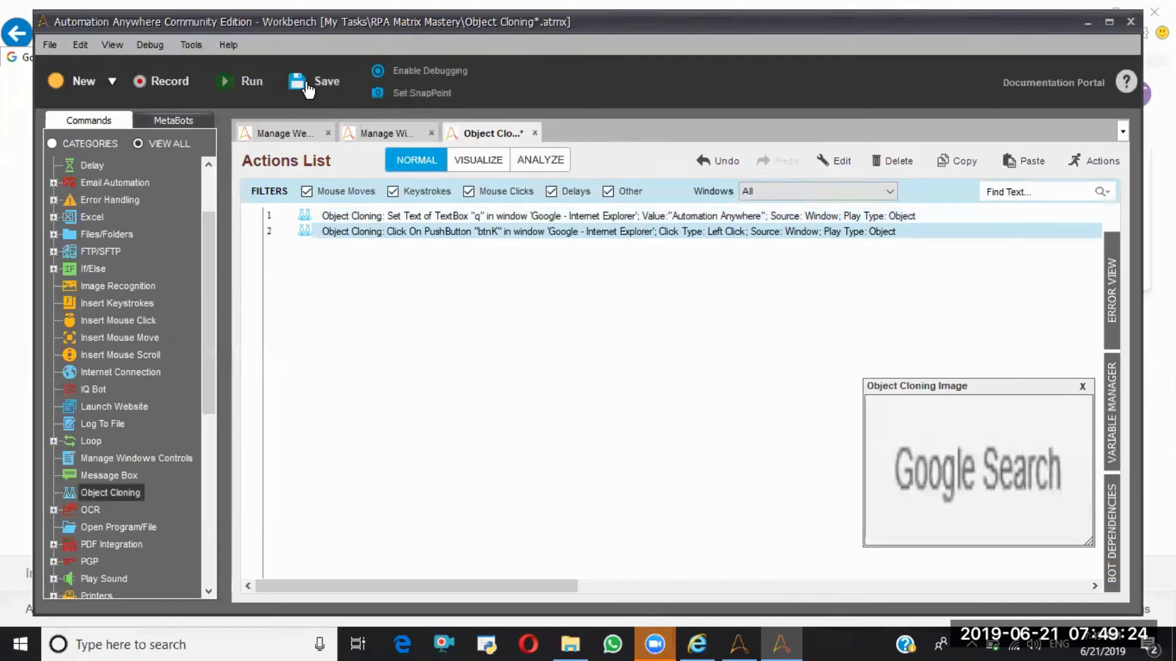
- Save and run the Object Cloning task, and place the cursor in the Google search box
left_click(306, 84)
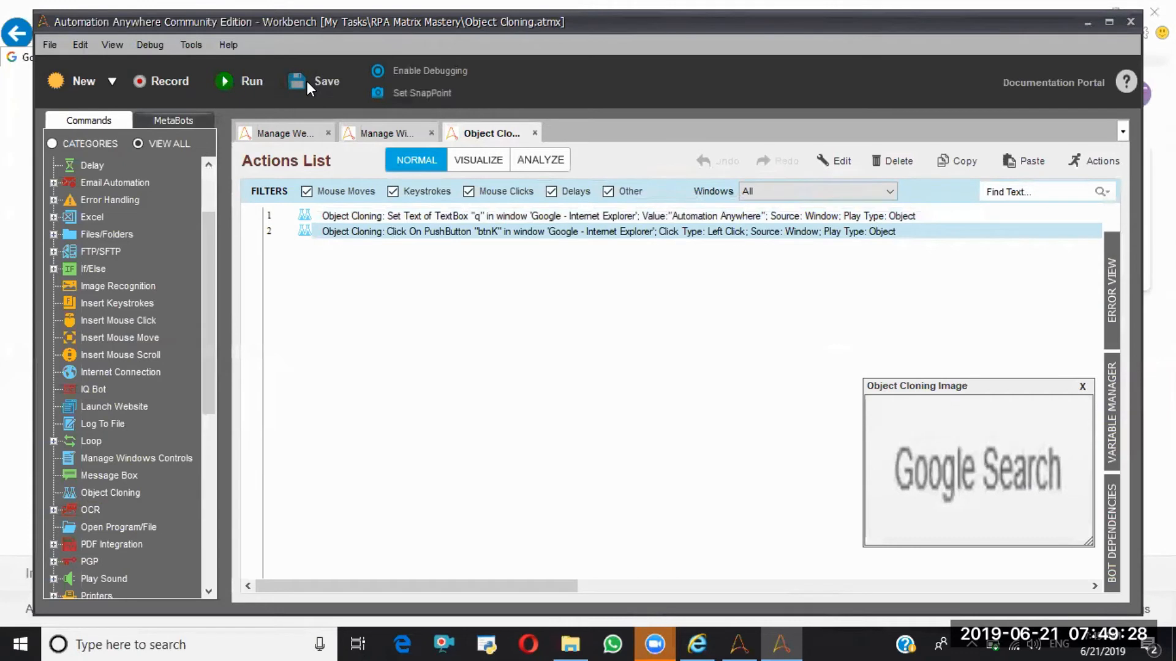
left_click(228, 86)
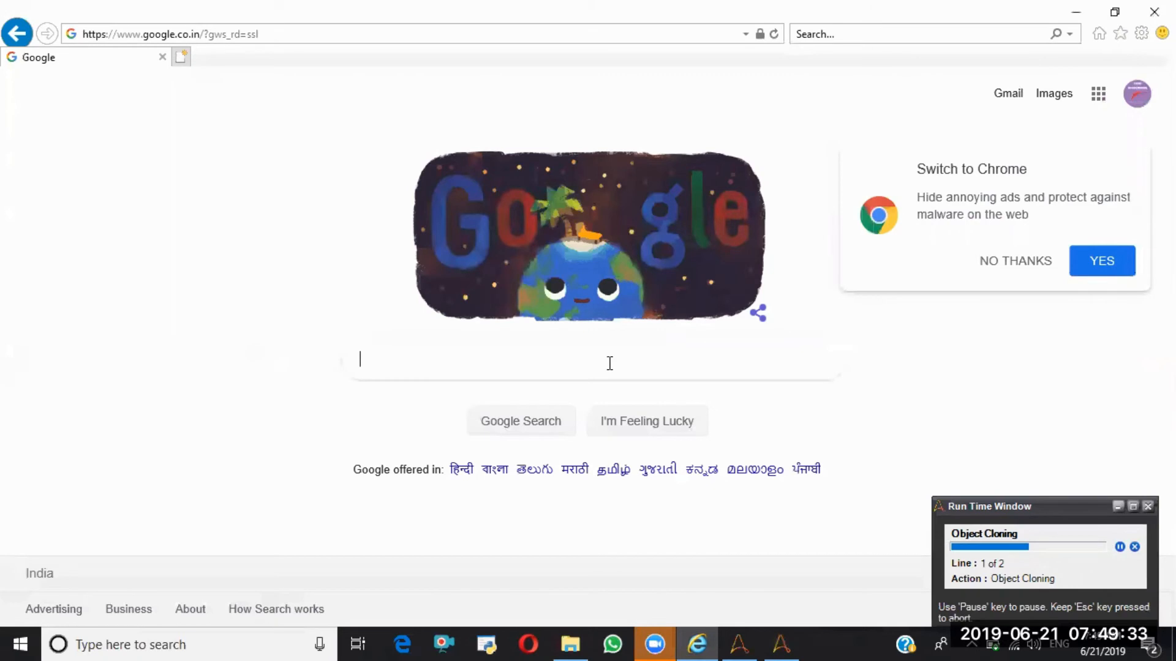
left_click(610, 363)
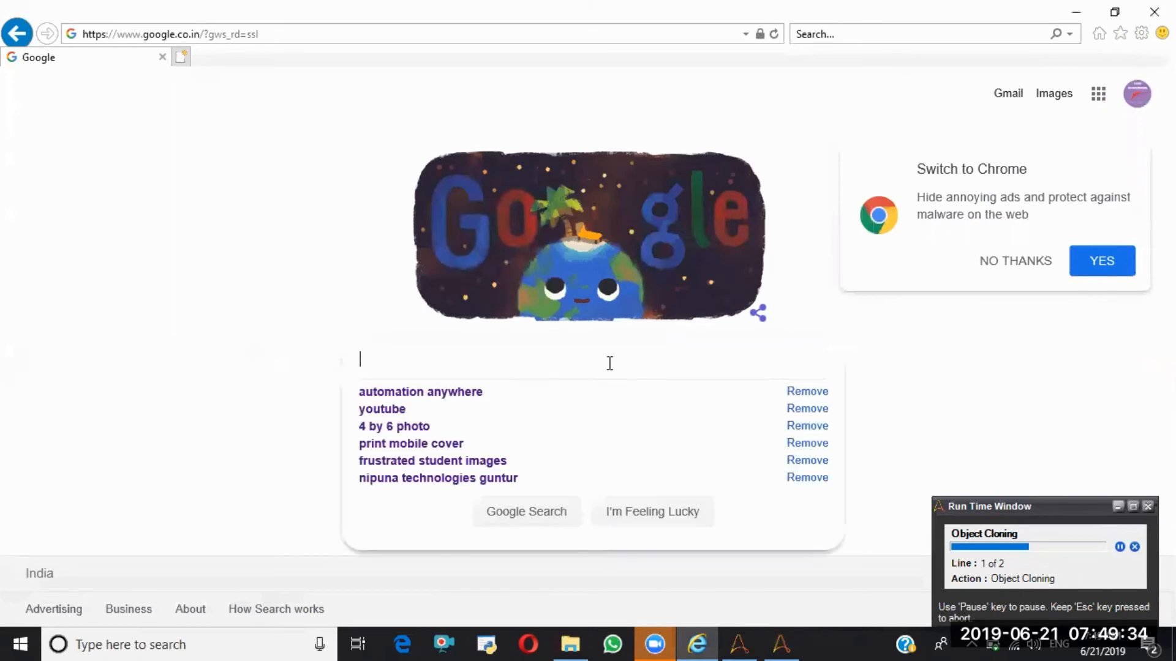
- Search Google for "Automation Anywhere" using the community edition suggestion
type("Automation Anywhere")
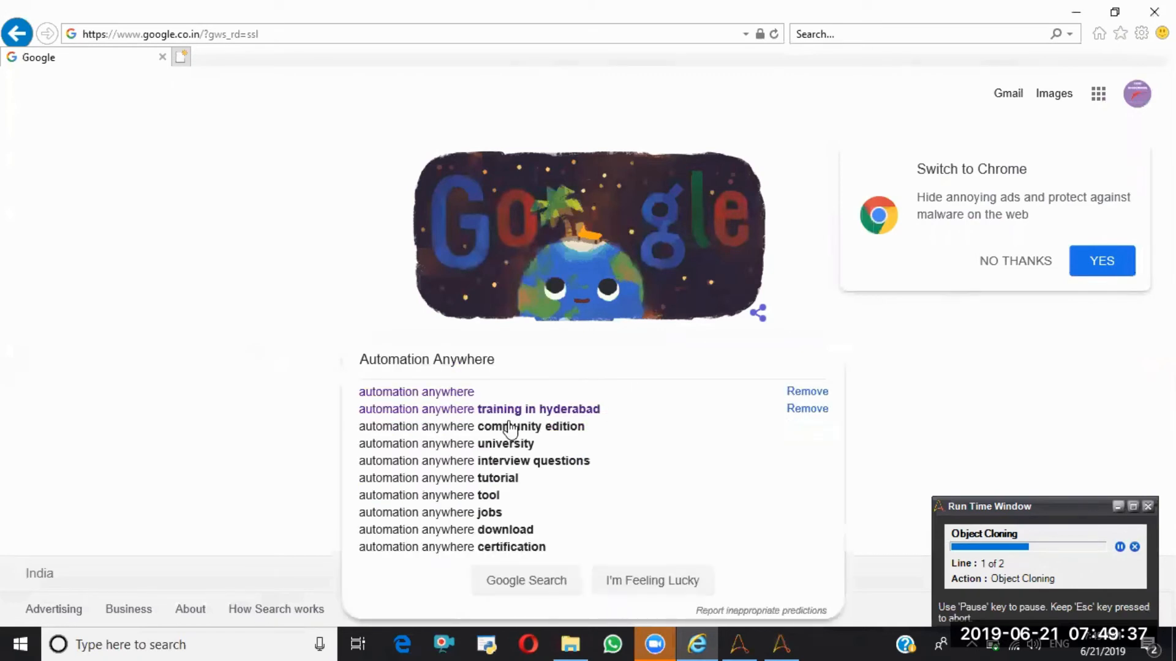
left_click(510, 427)
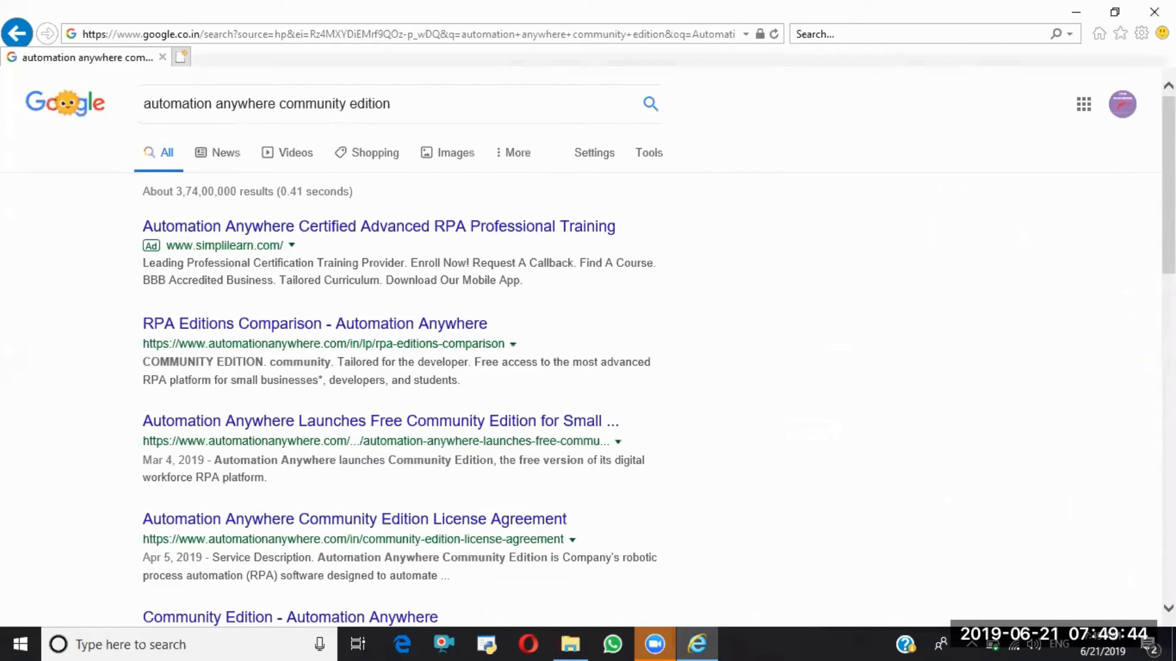
- Switch back to Automation Anywhere and open the Object Cloning task from the RPA Matrix Mastery folder for editing
key("super+d")
double_click(18, 398)
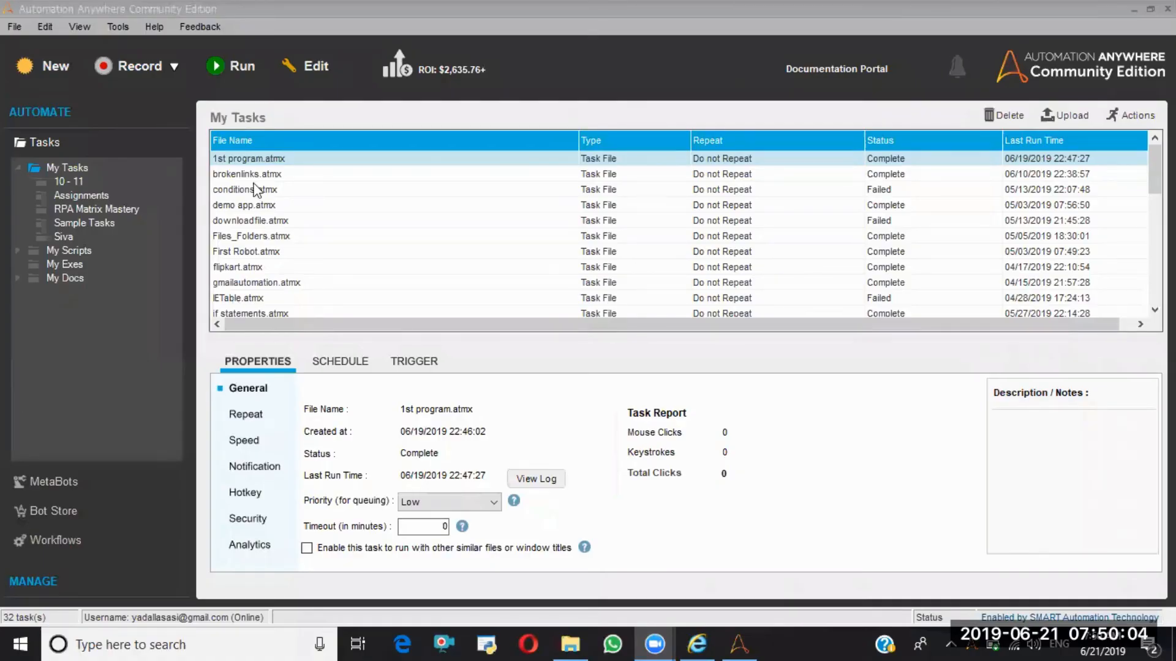
left_click(104, 209)
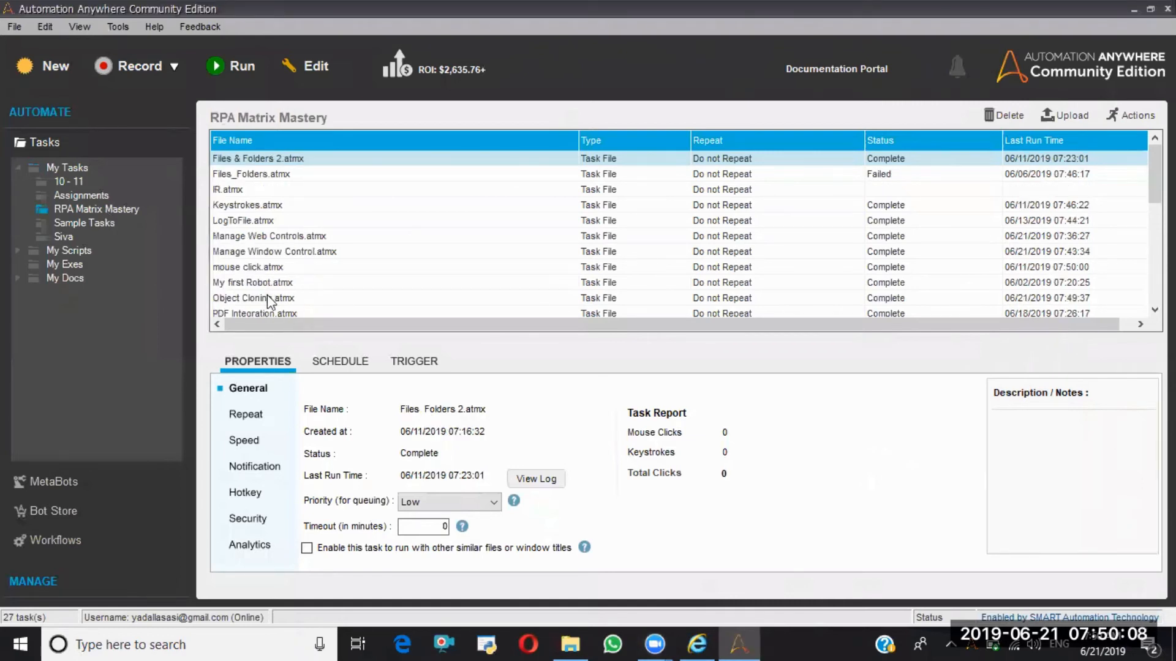
right_click(267, 298)
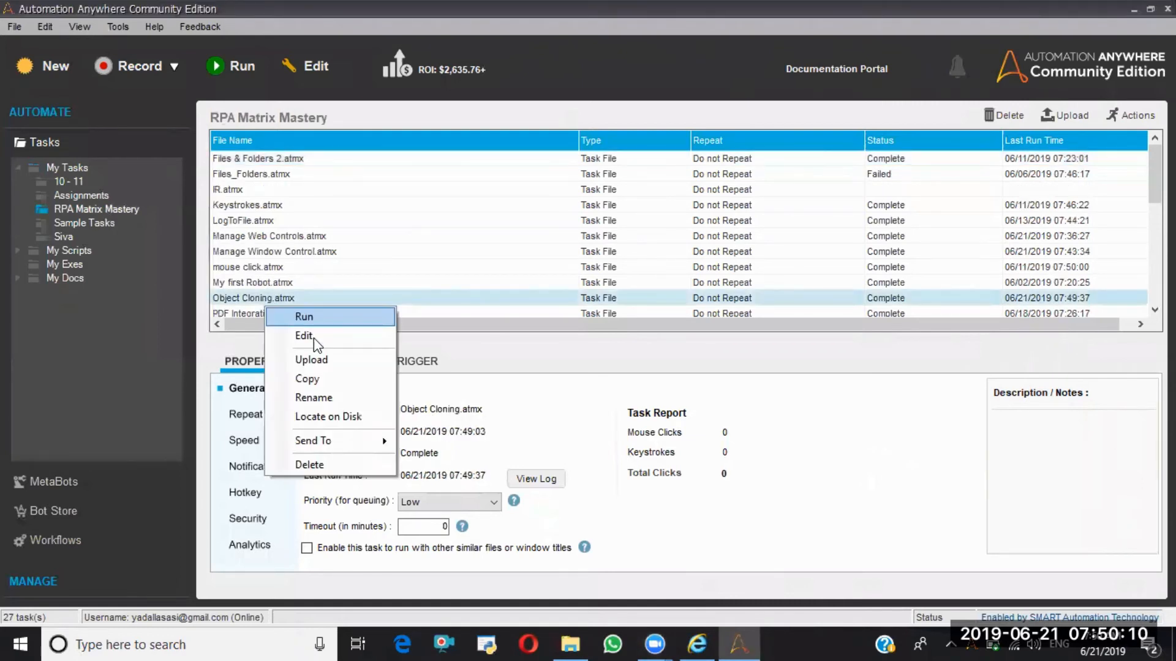
left_click(313, 338)
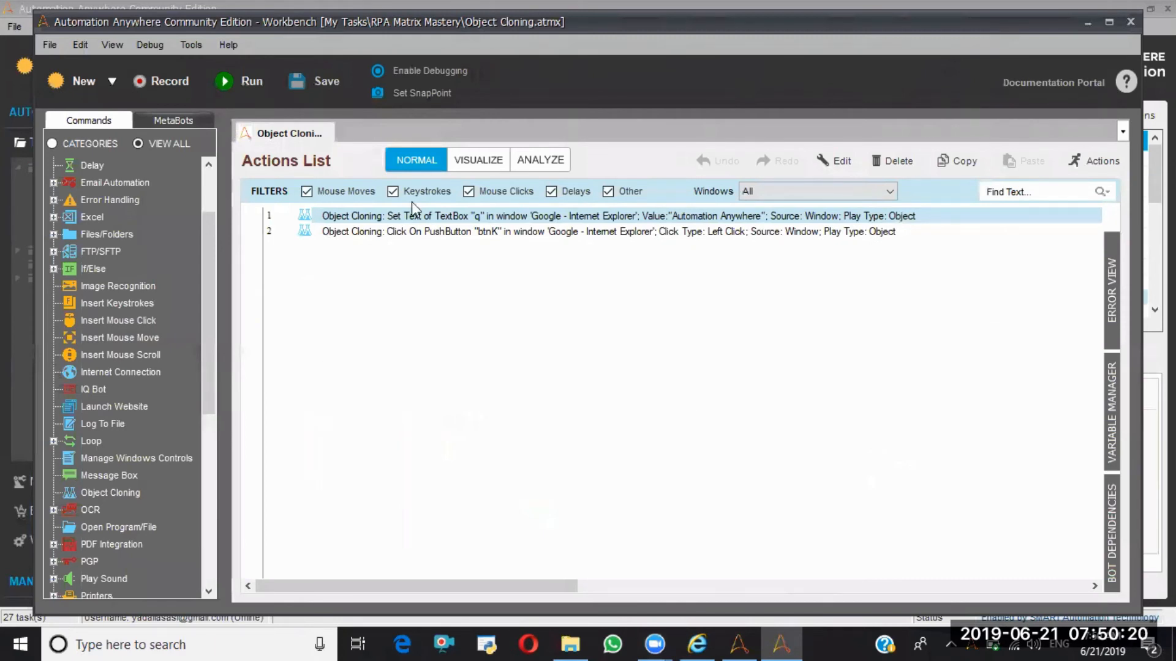
- Add an Open Program/File command with the program path "calc" after the Google Search button action
left_click(409, 231)
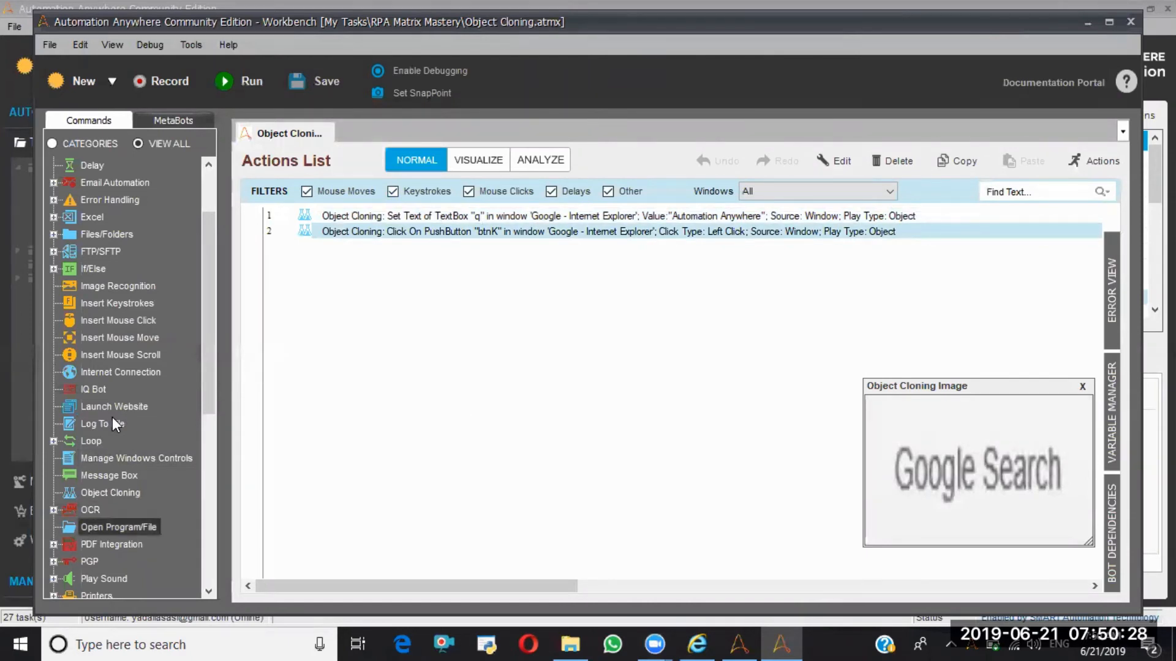
left_click_drag(118, 527, 420, 349)
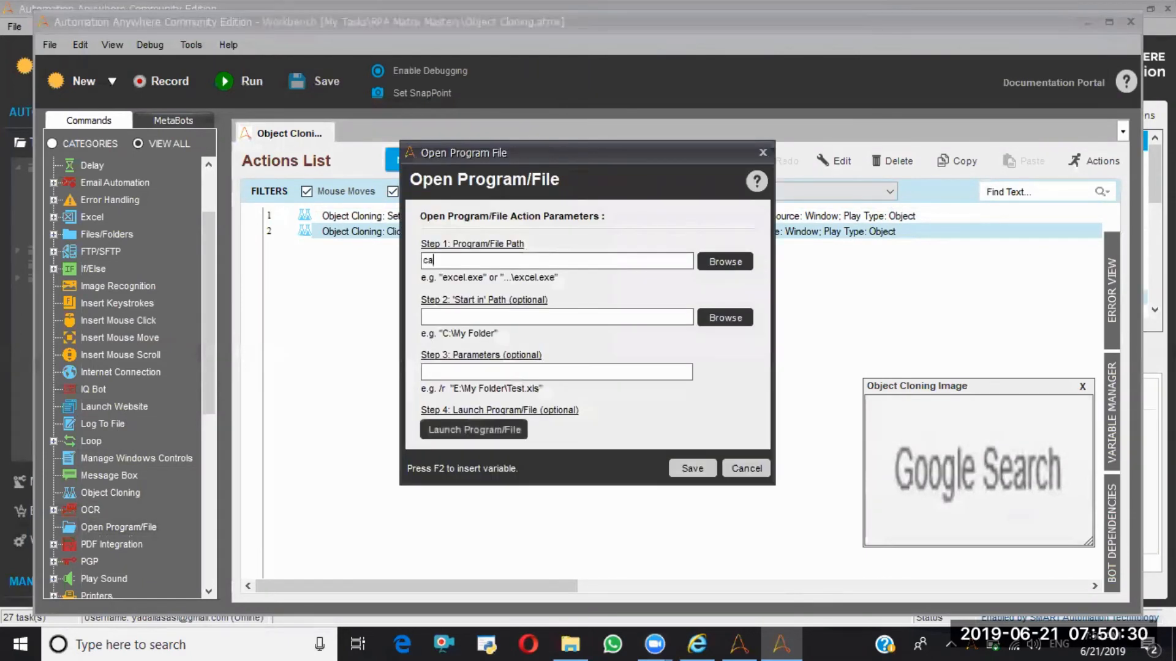
type("lc")
left_click(693, 467)
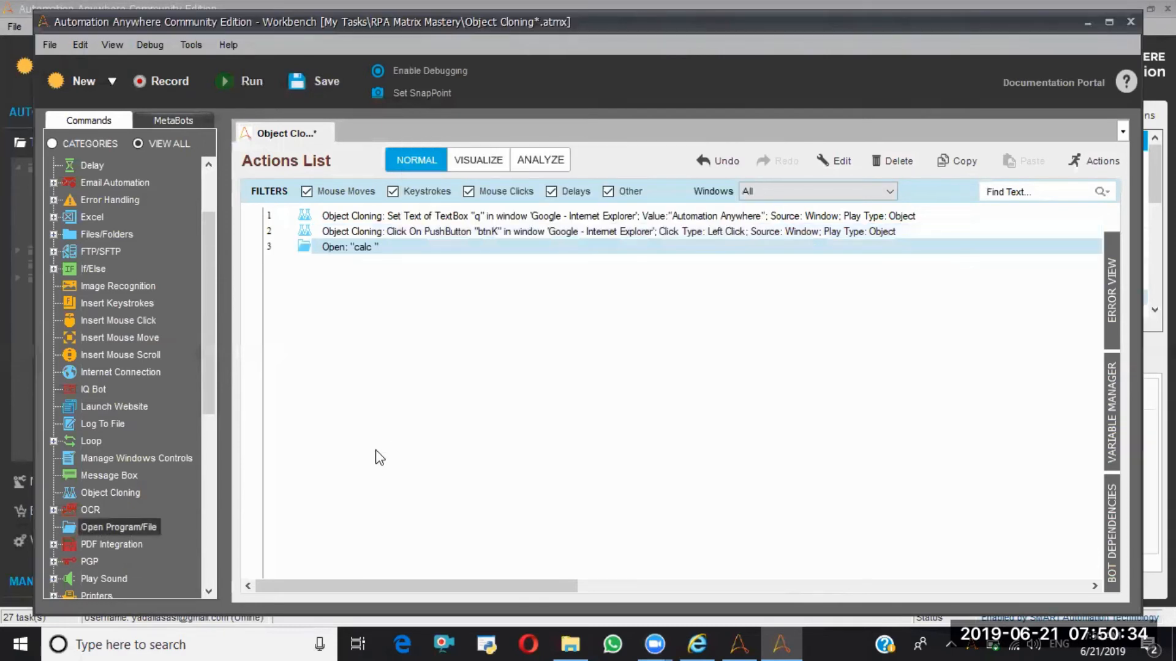
- Launch the Windows Calculator with the run command "calc"
key("super+r")
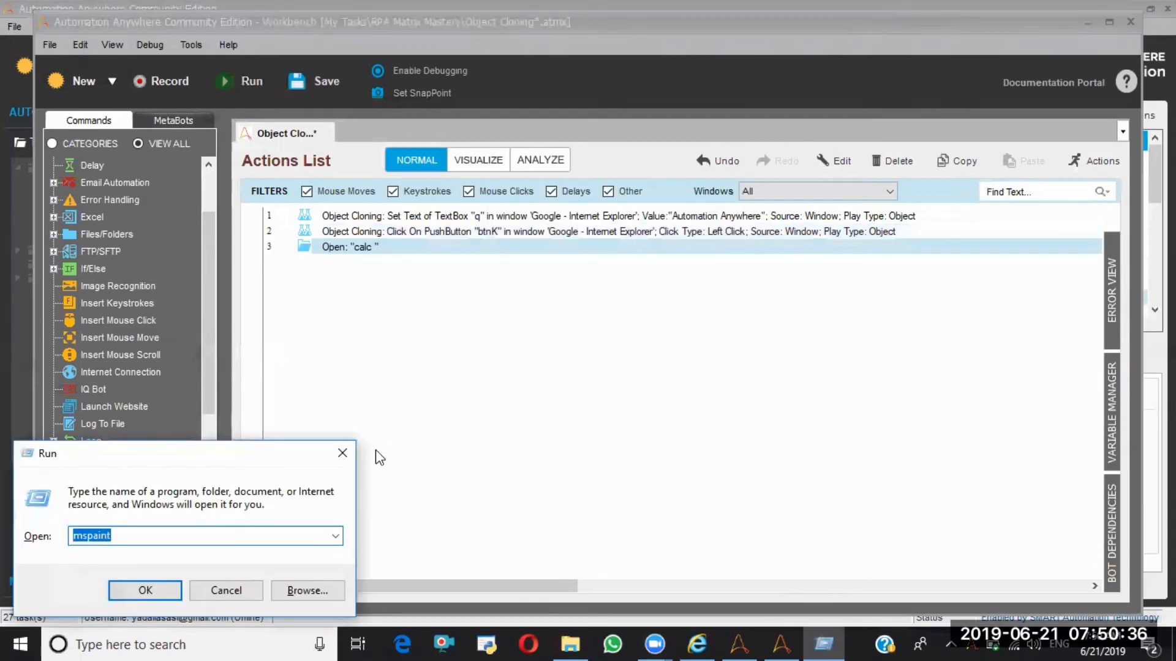
type("calc")
key("Return")
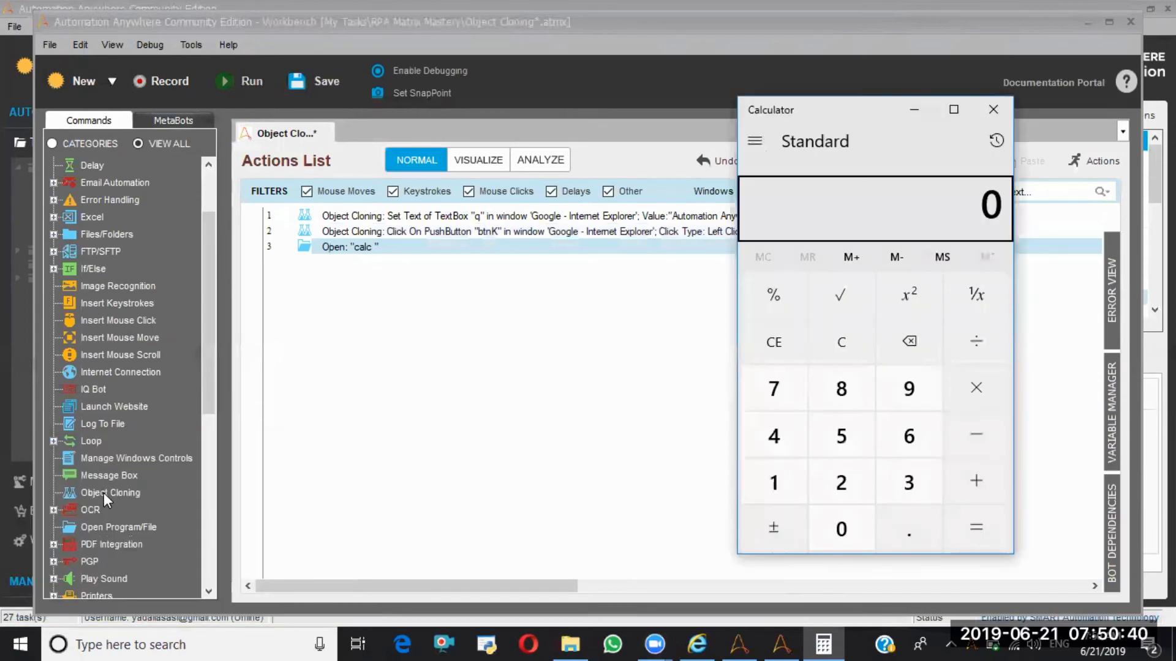
- Add an Object Cloning command that captures the Nine button in the Calculator window and performs Click on it
left_click(104, 494)
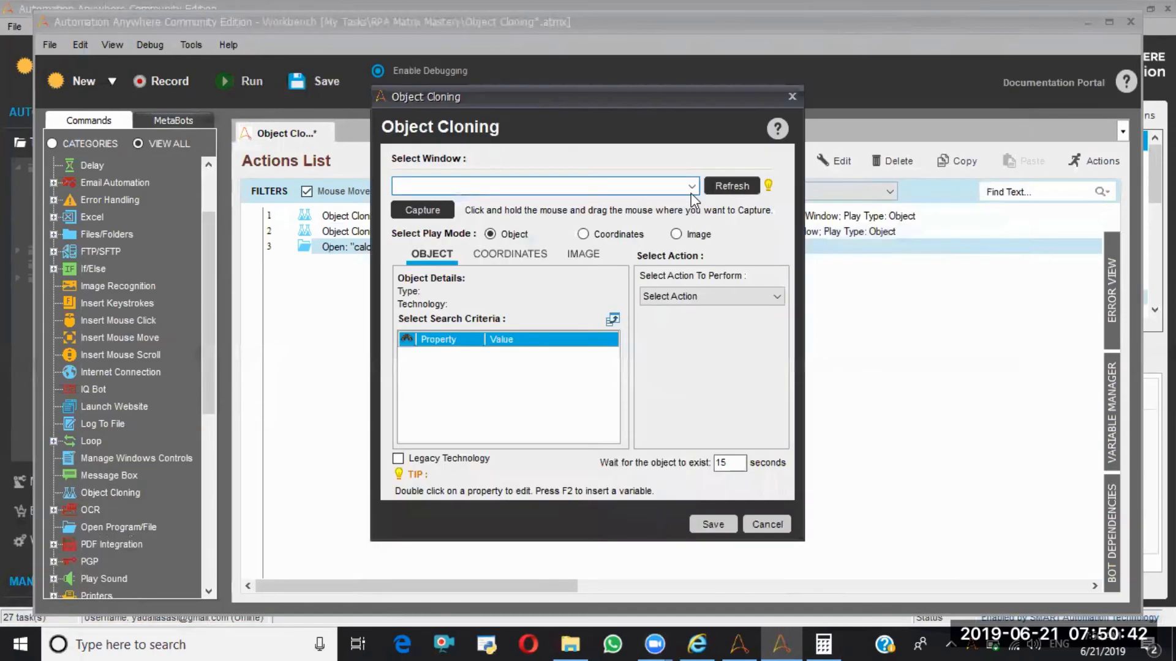
left_click(692, 189)
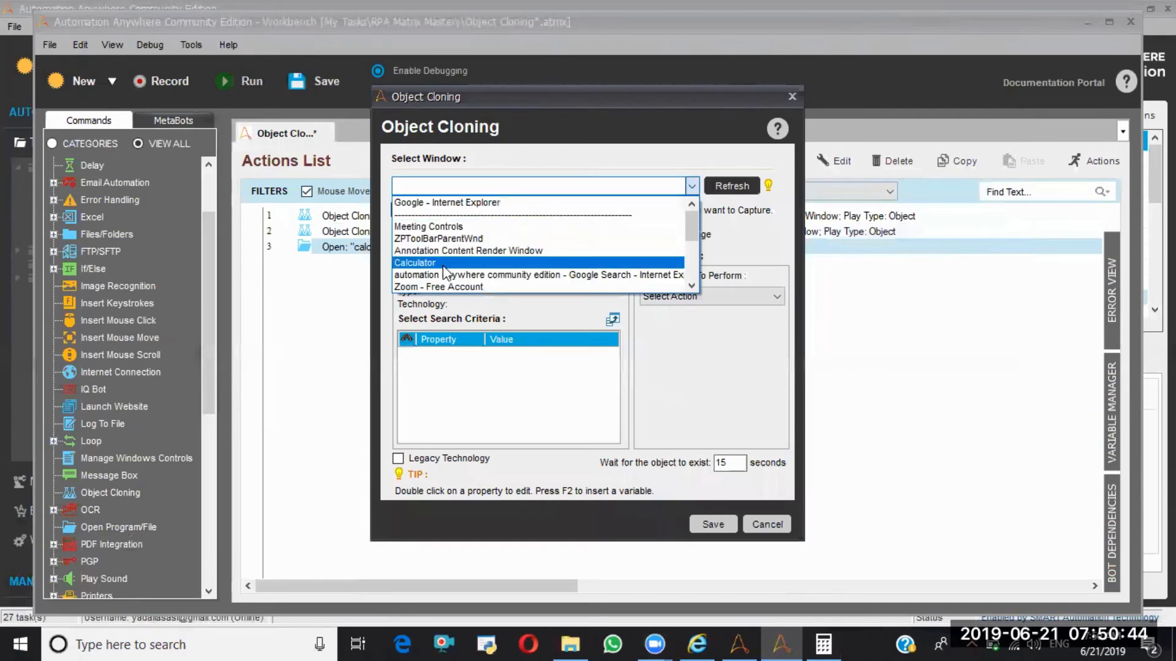
left_click(443, 263)
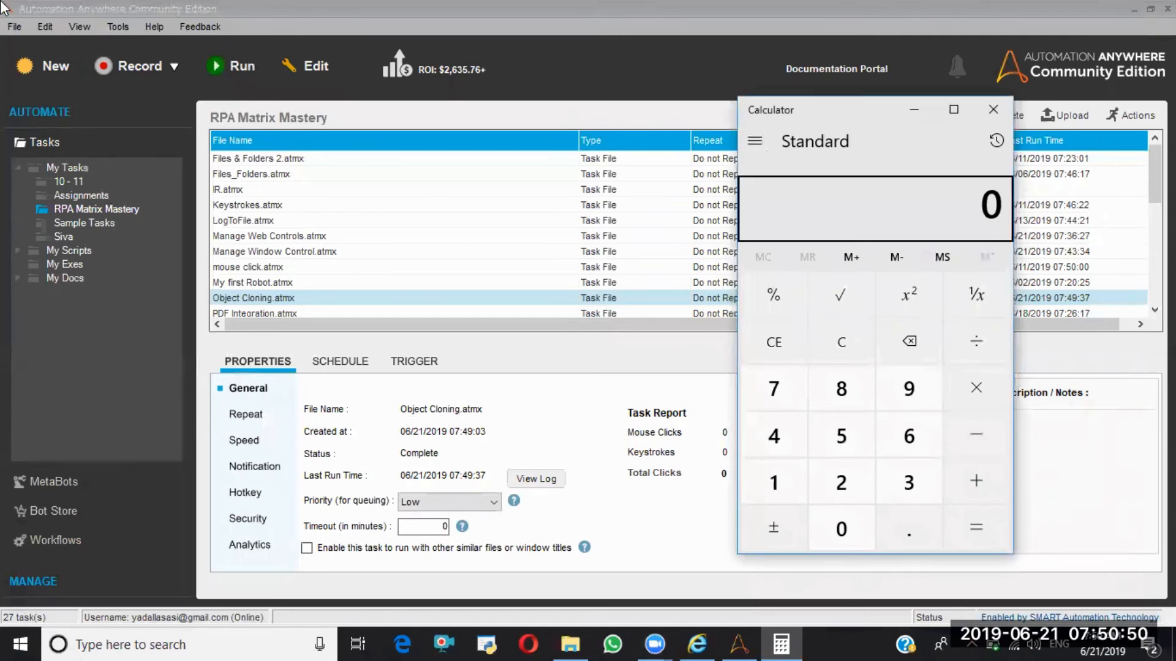
left_click_drag(913, 397, 911, 395)
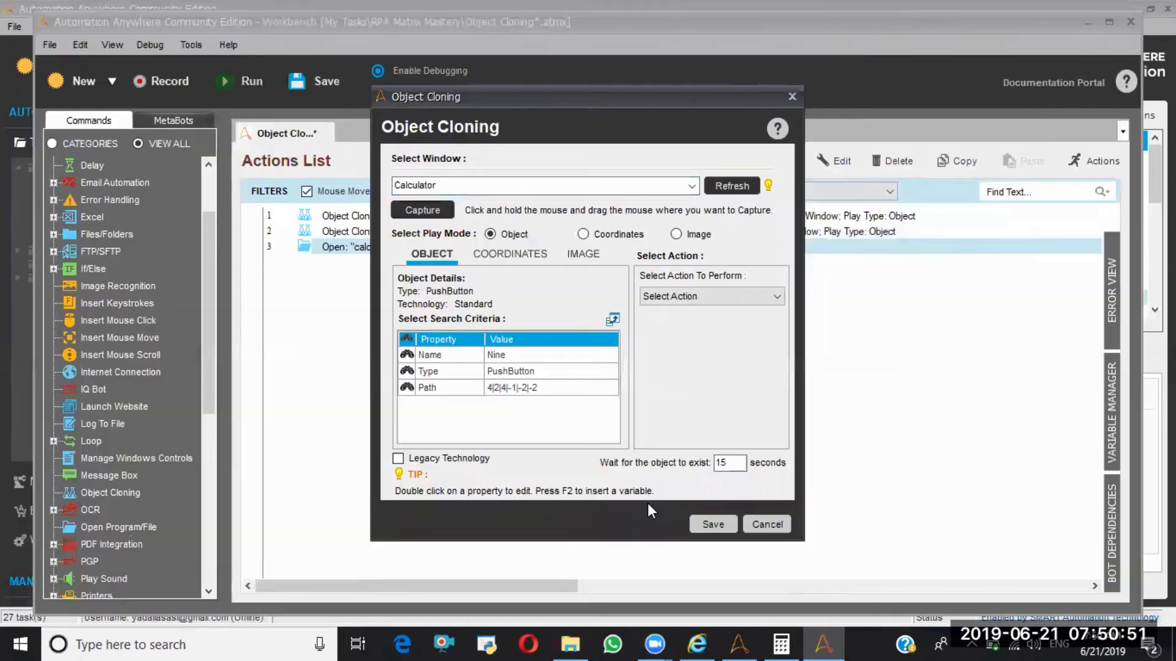
left_click(765, 298)
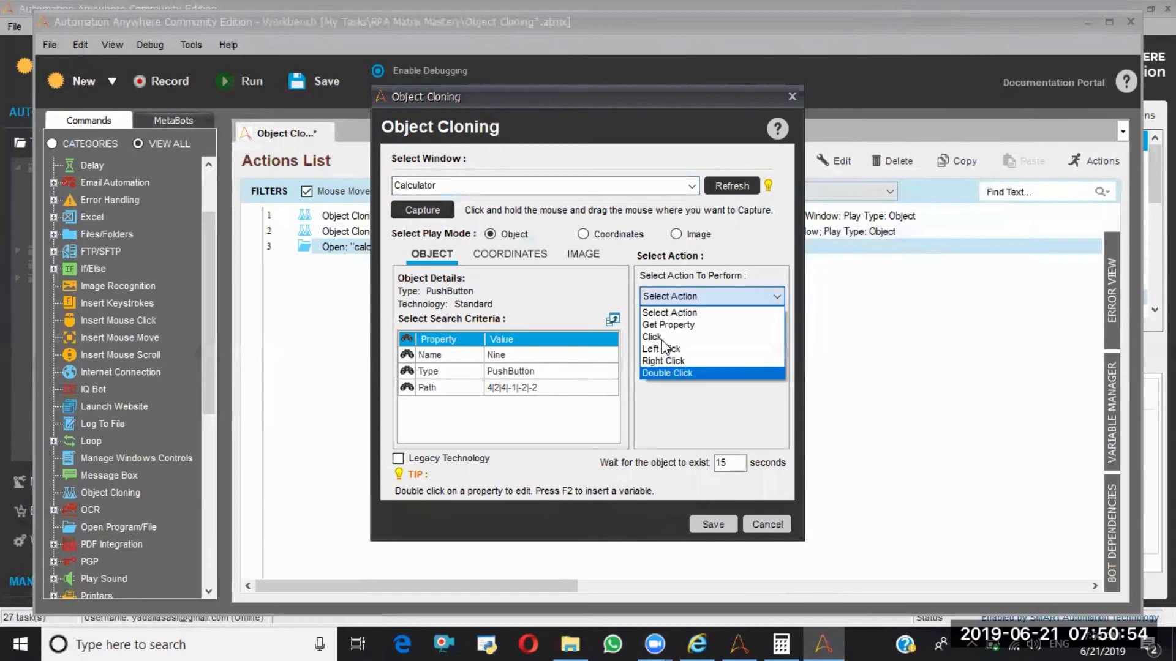
left_click(711, 527)
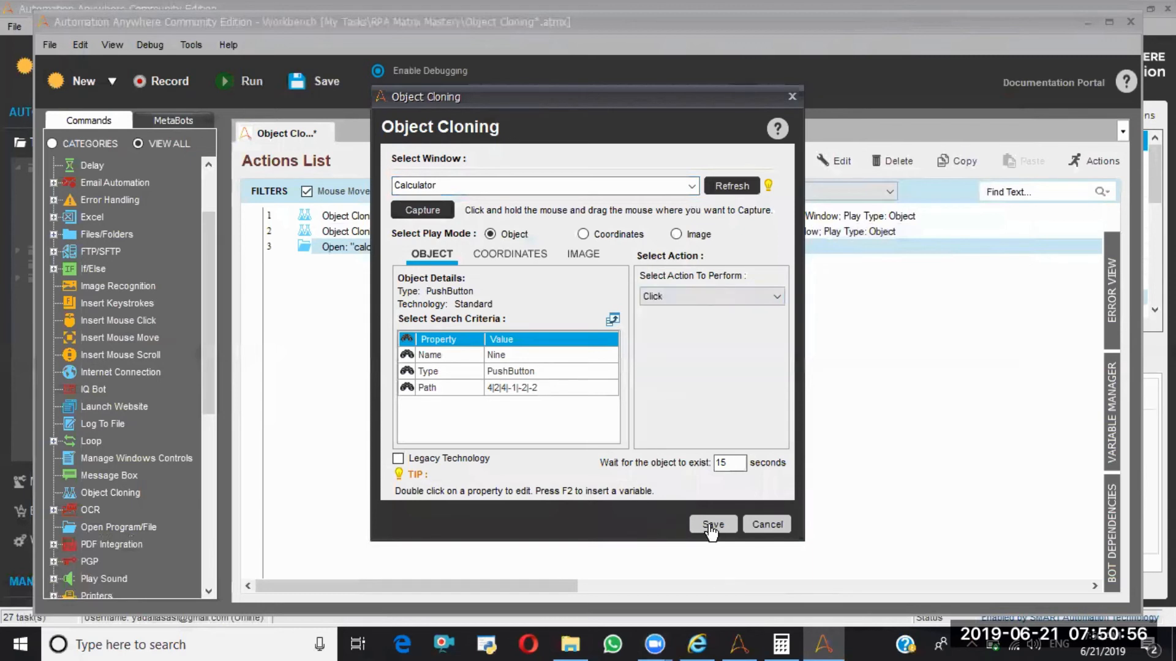
left_click(711, 525)
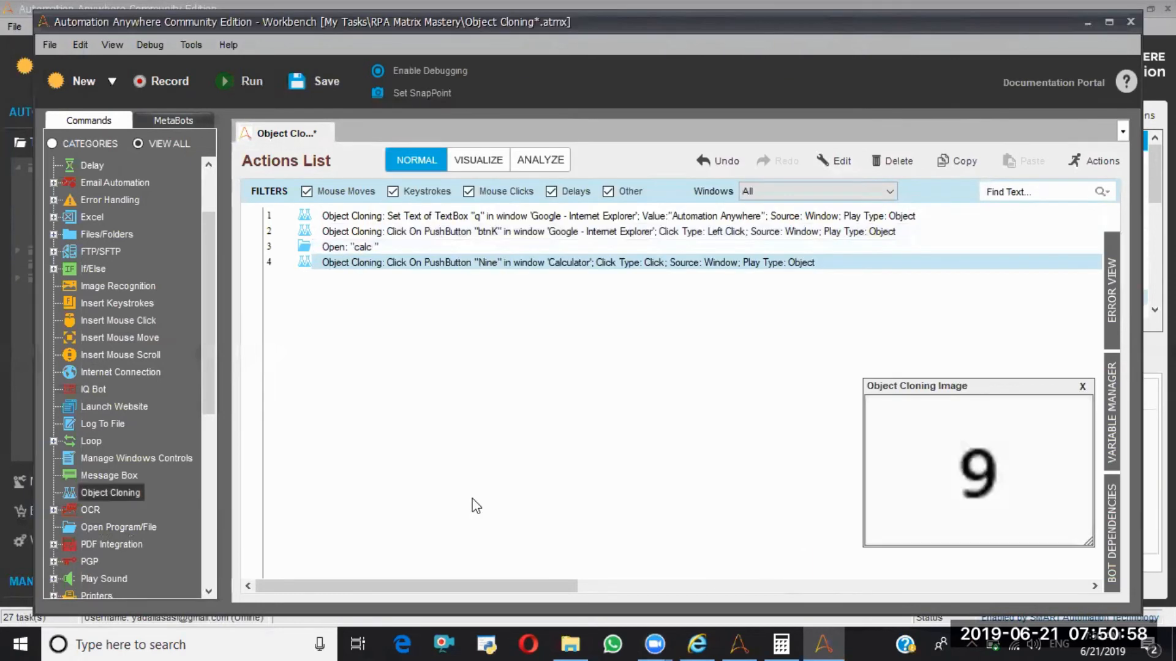
- Add an Object Cloning command that captures the Calculator's Five button and performs Left Click on it
double_click(108, 491)
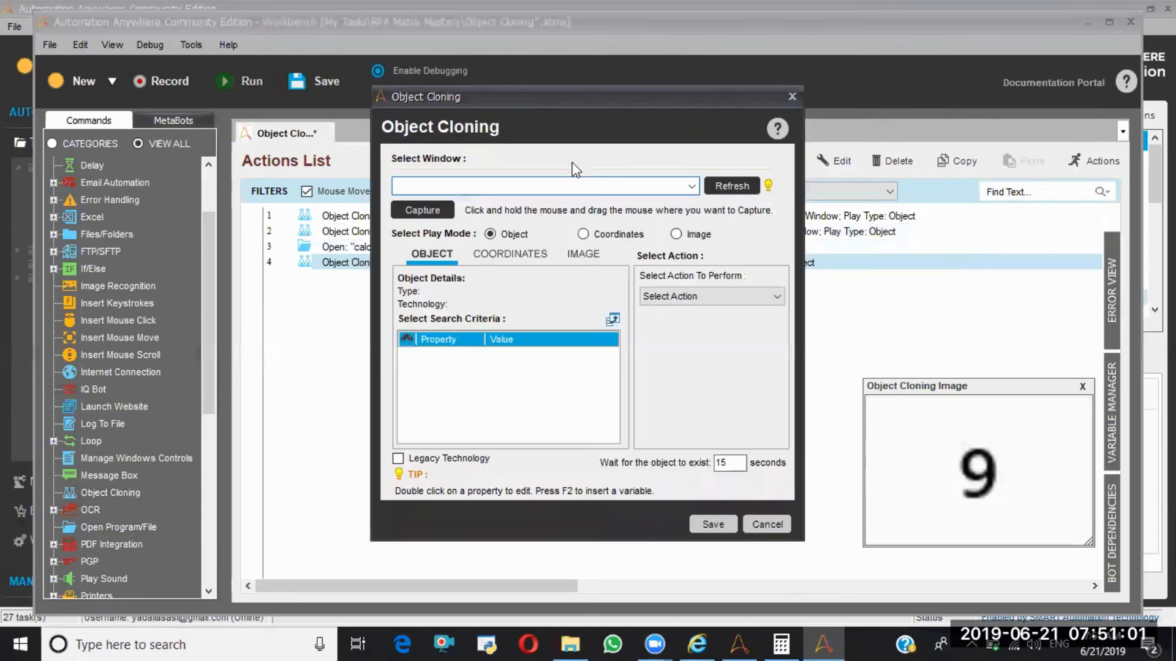
left_click(690, 188)
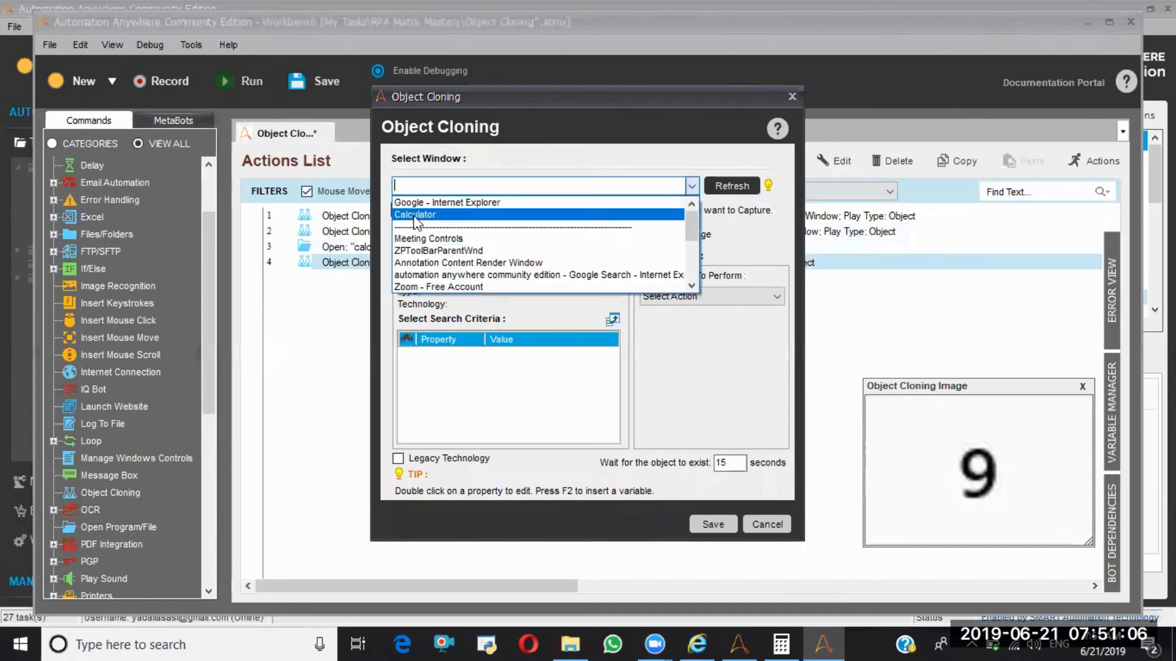
left_click(413, 216)
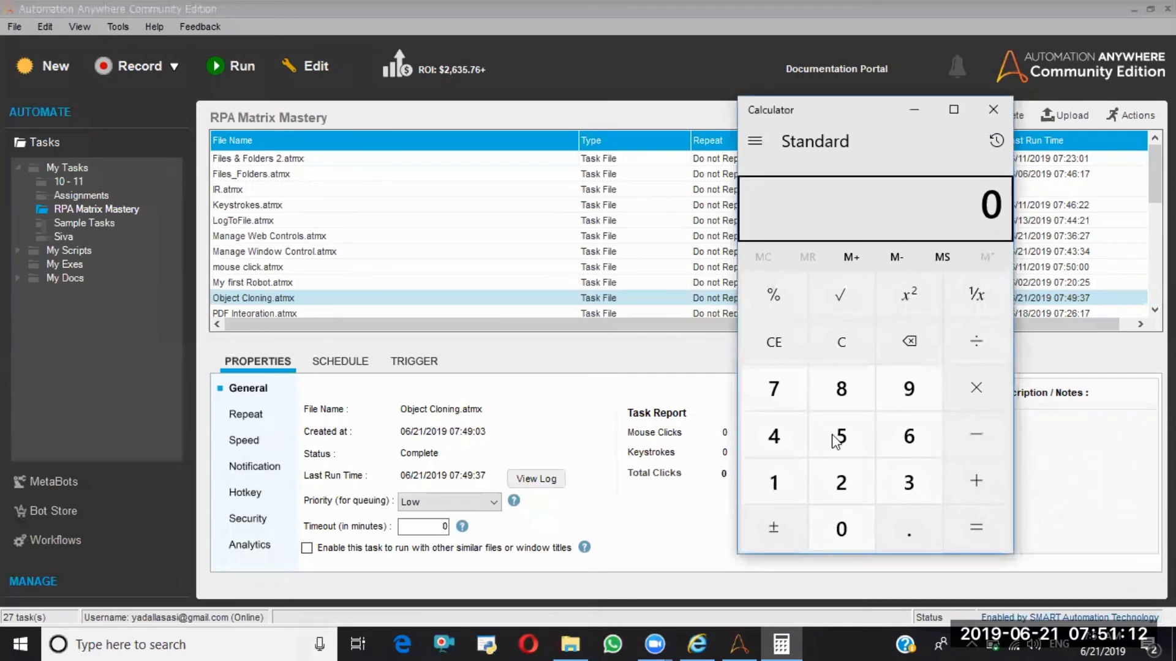
left_click(836, 439)
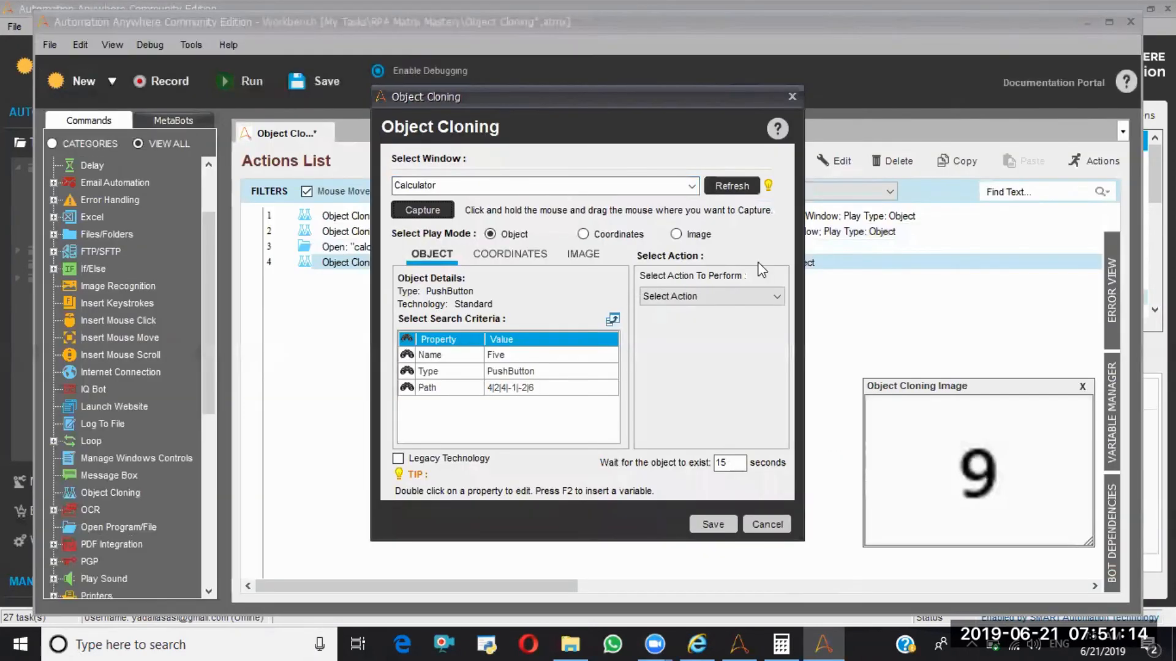
left_click(751, 301)
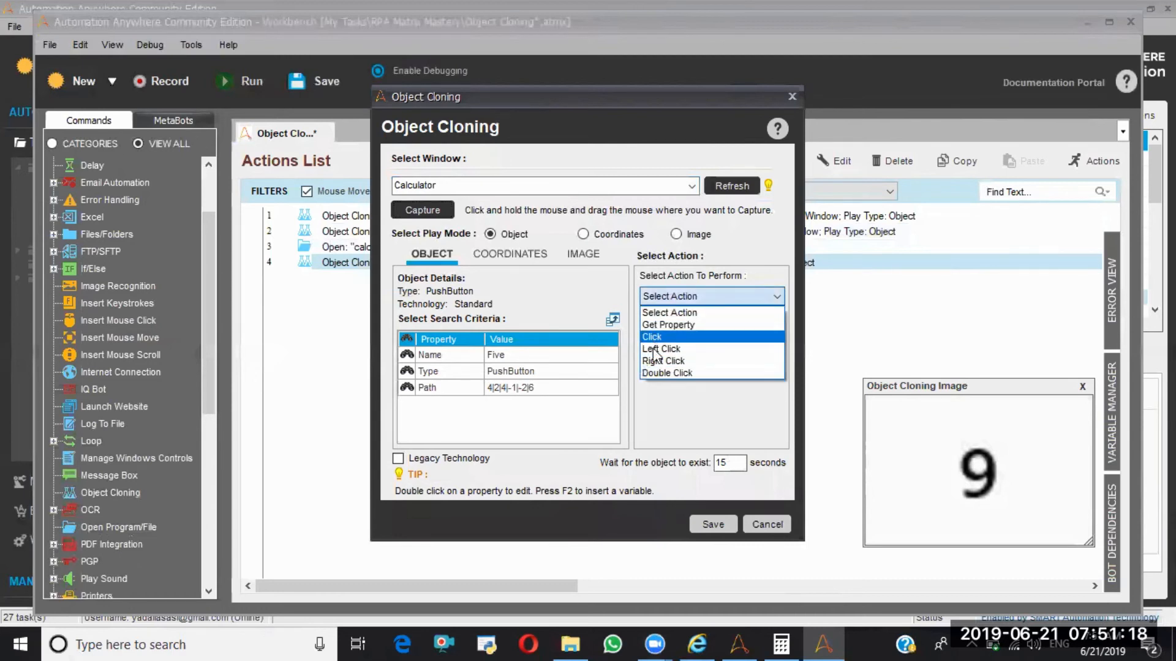
left_click(655, 349)
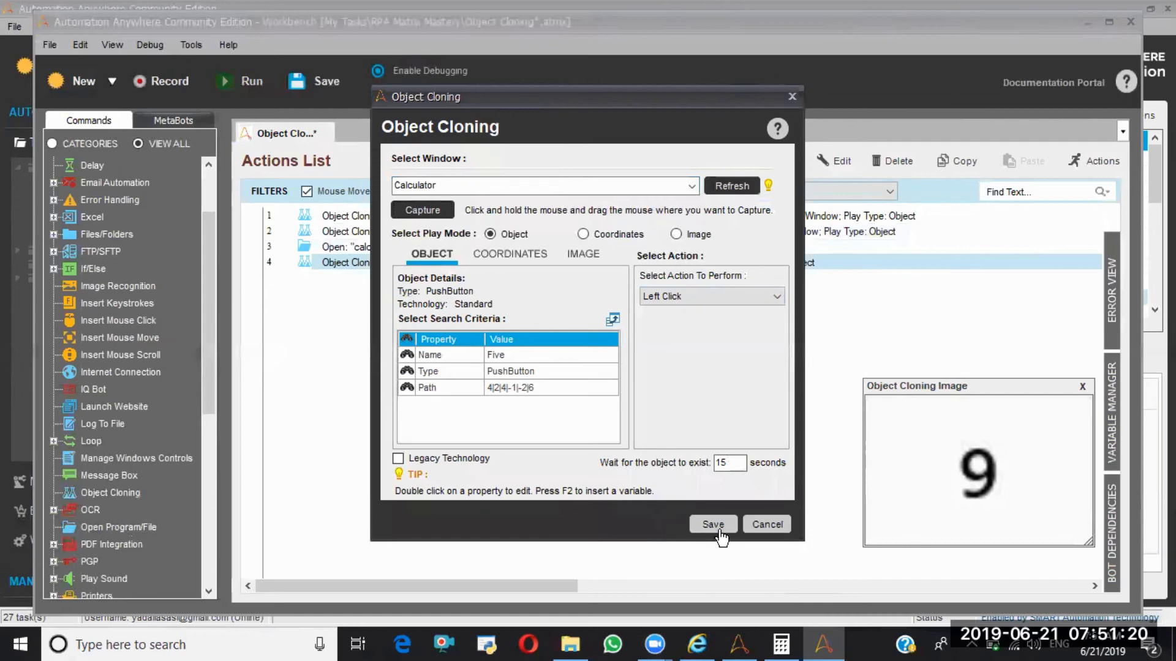
key("Return")
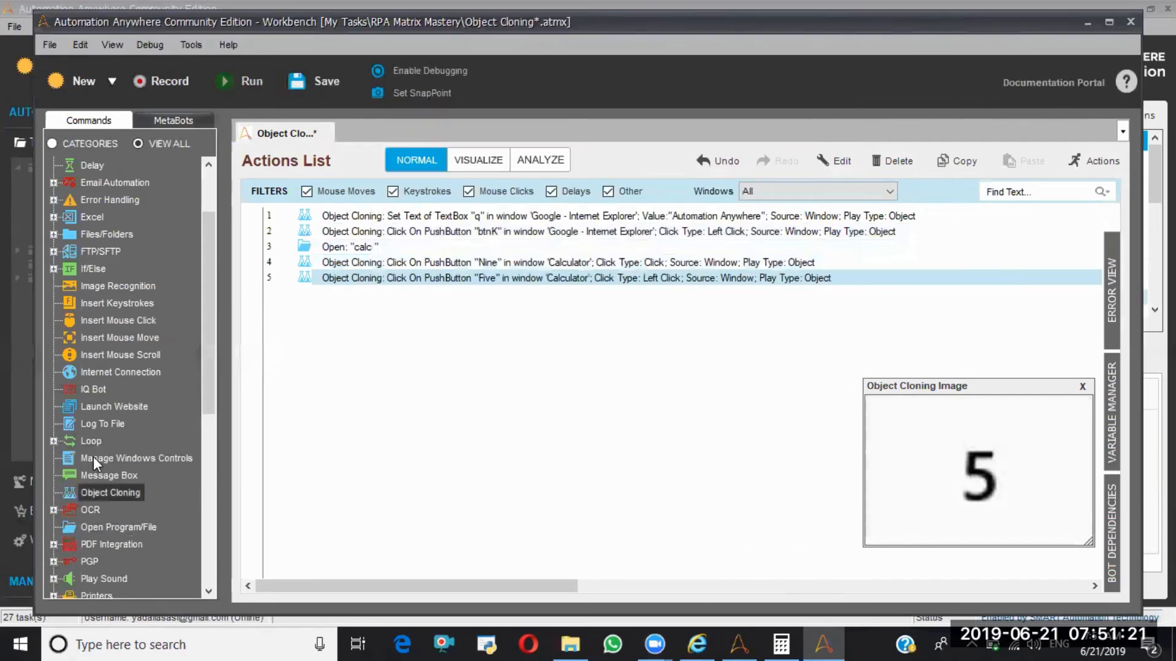
- Add an Object Cloning command that performs Left Click on the Calculator's Plus button, and order it before the Five action
double_click(93, 494)
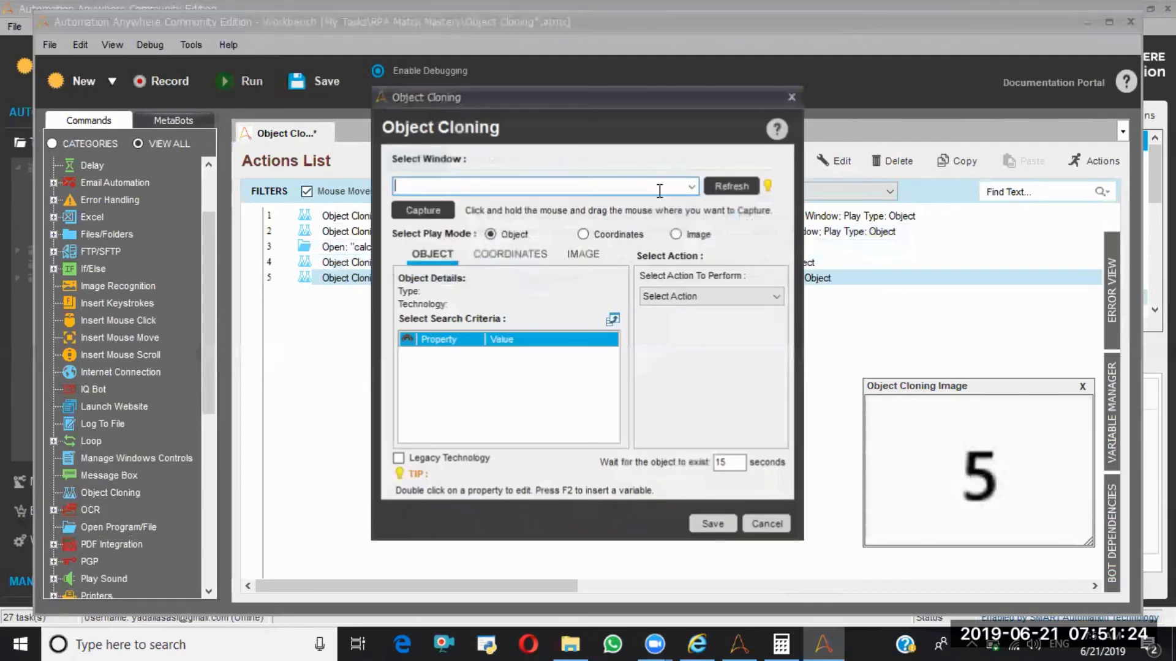
left_click(691, 186)
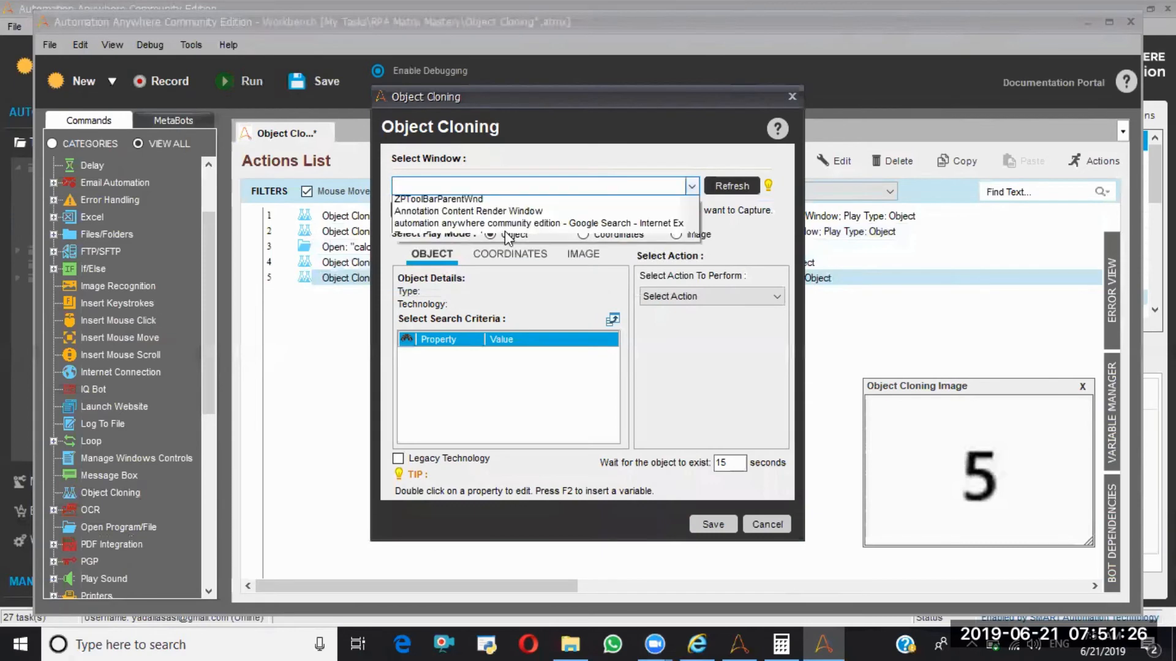
scroll(411, 227, "up", 2)
left_click(423, 214)
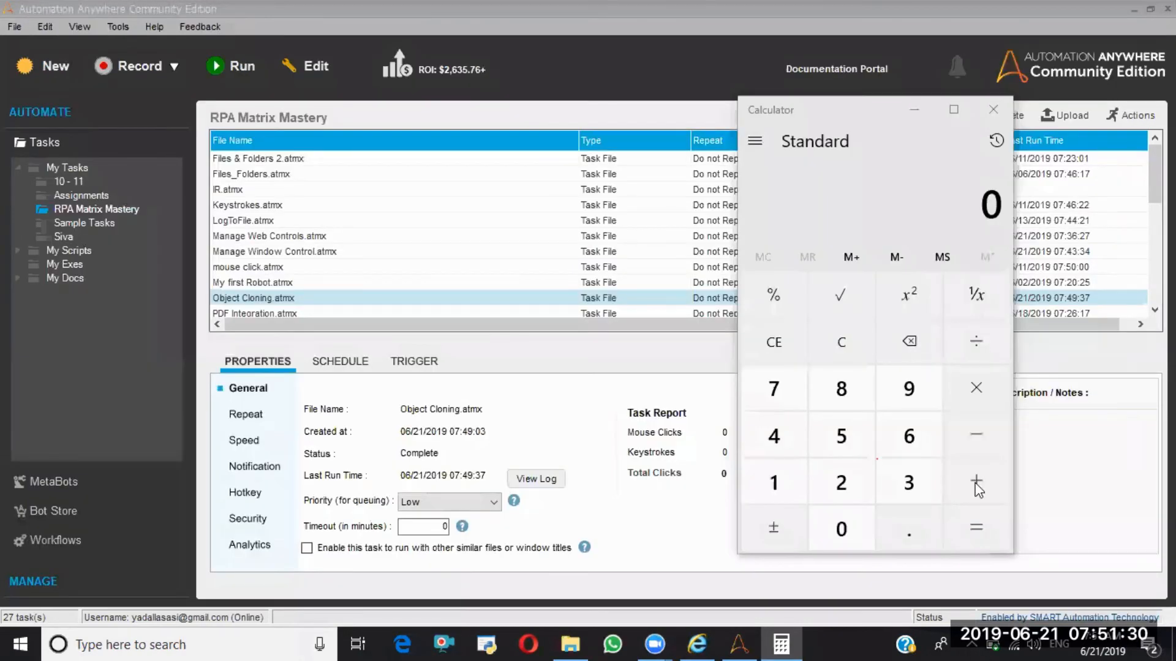
mouse_move(976, 483)
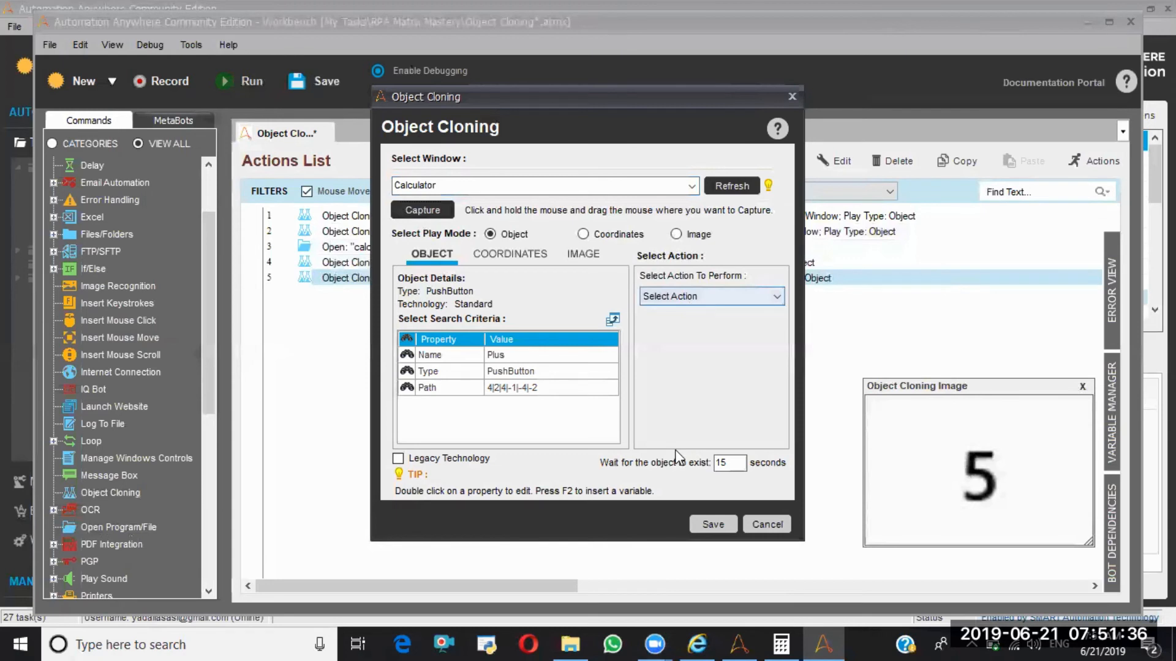
left_click(687, 298)
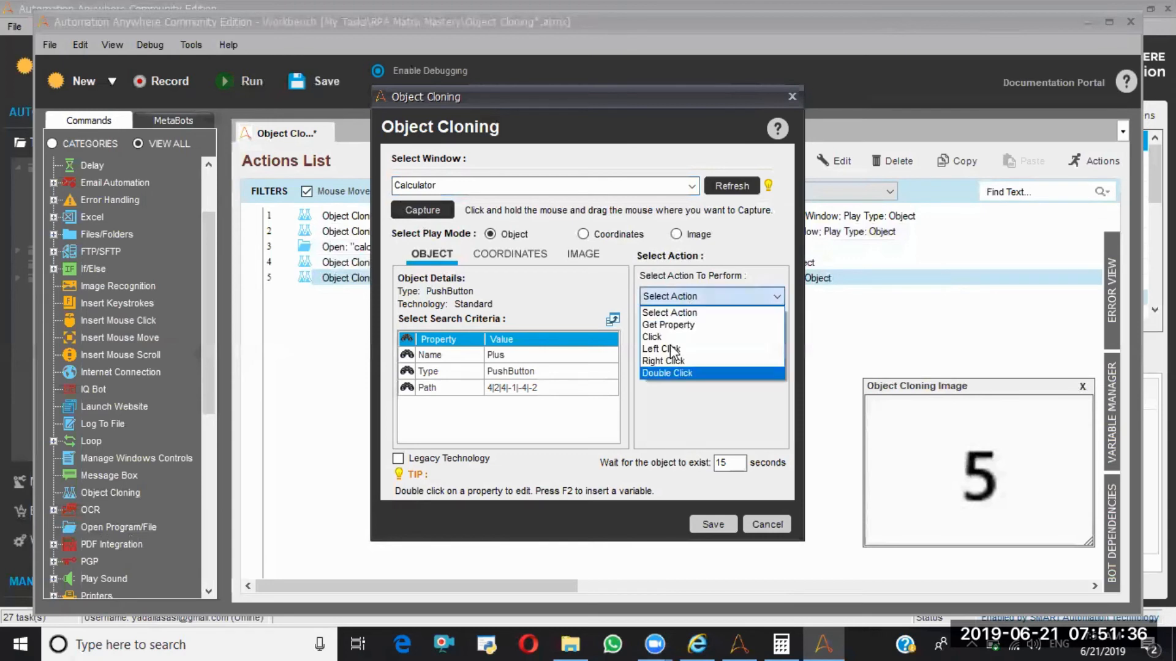
left_click(708, 525)
left_click(708, 526)
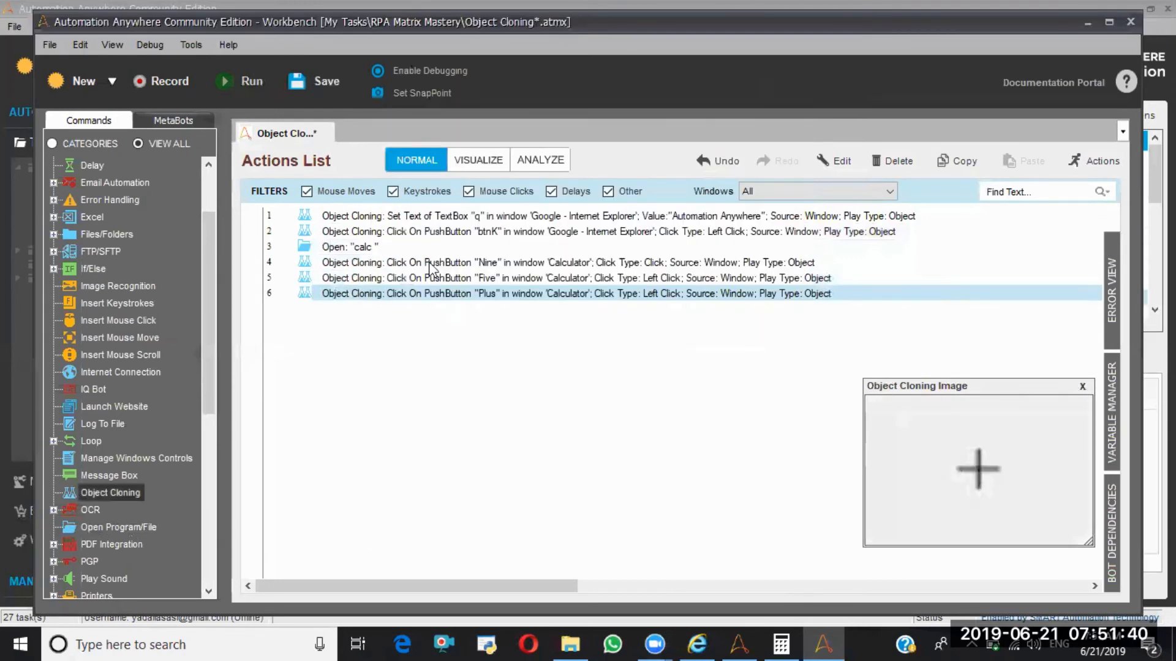
left_click_drag(432, 281, 430, 300)
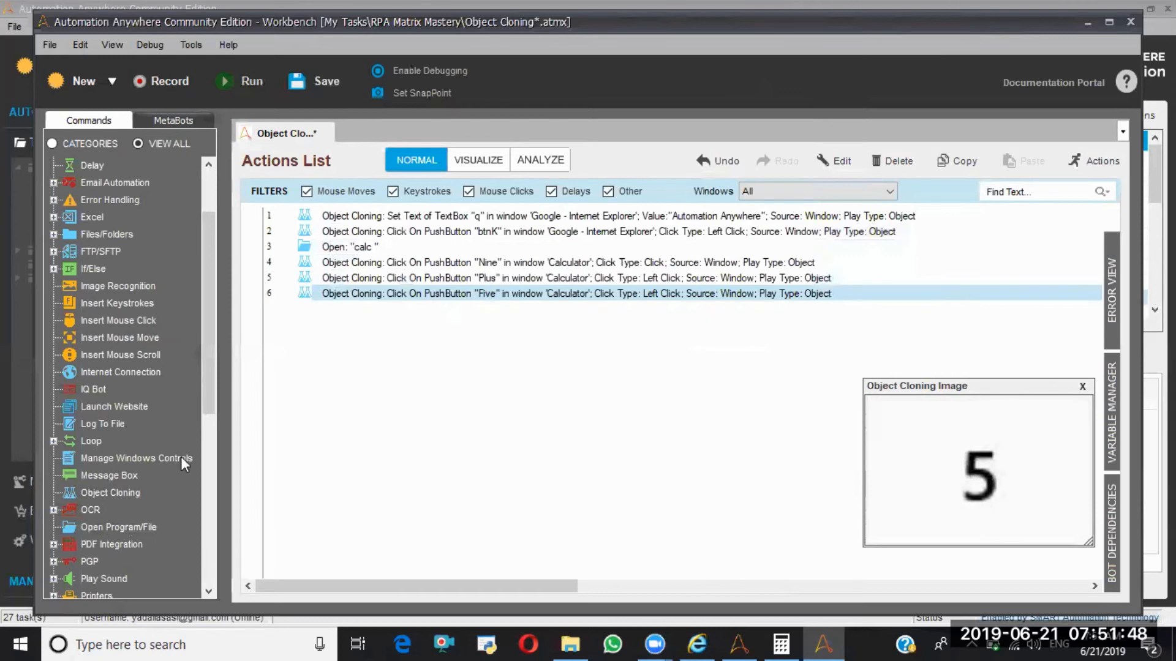
- Add an Object Cloning command that captures the Calculator's Equals button and performs Click on it
double_click(101, 493)
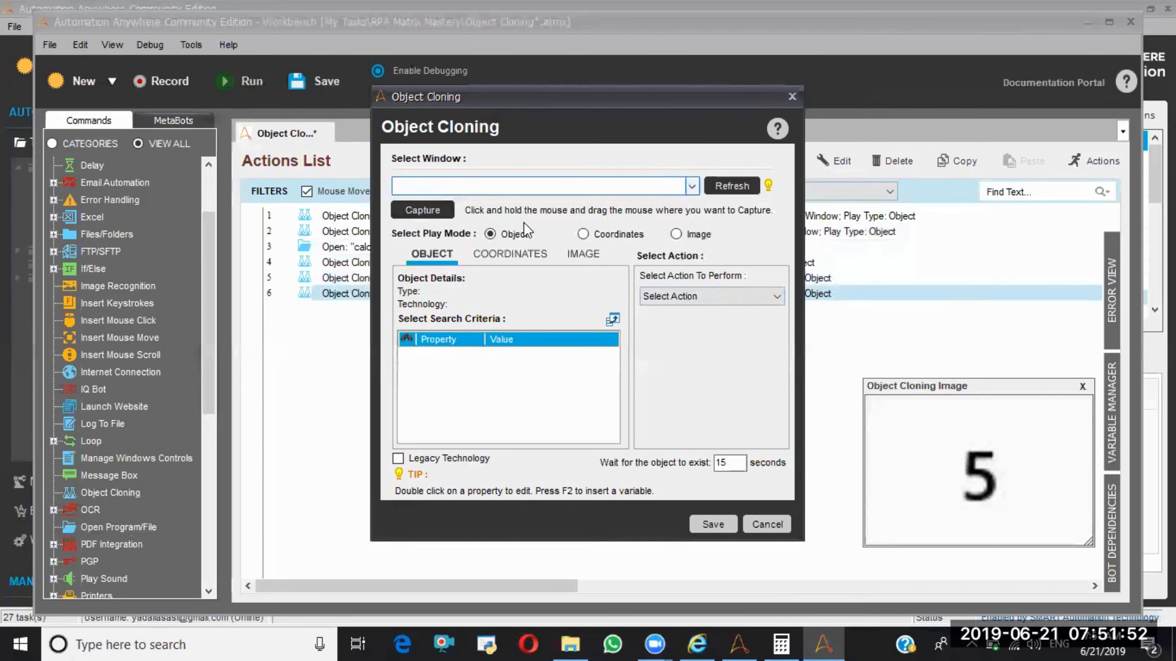
key("alt+Down")
key("Return")
left_click_drag(453, 224, 975, 528)
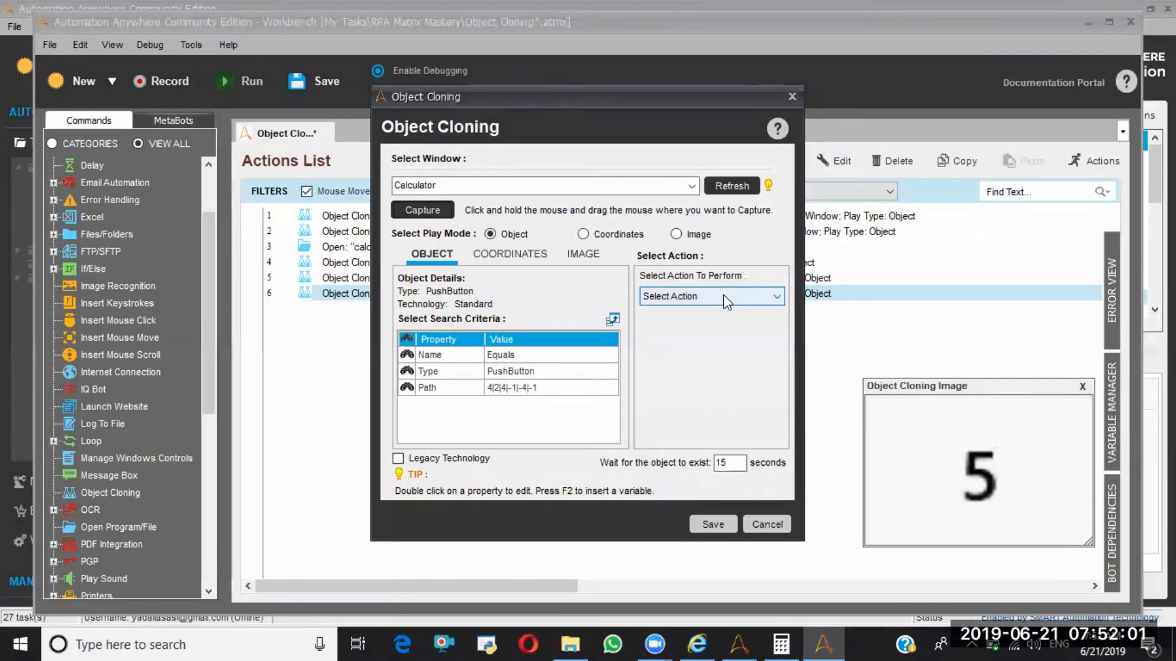
left_click(723, 295)
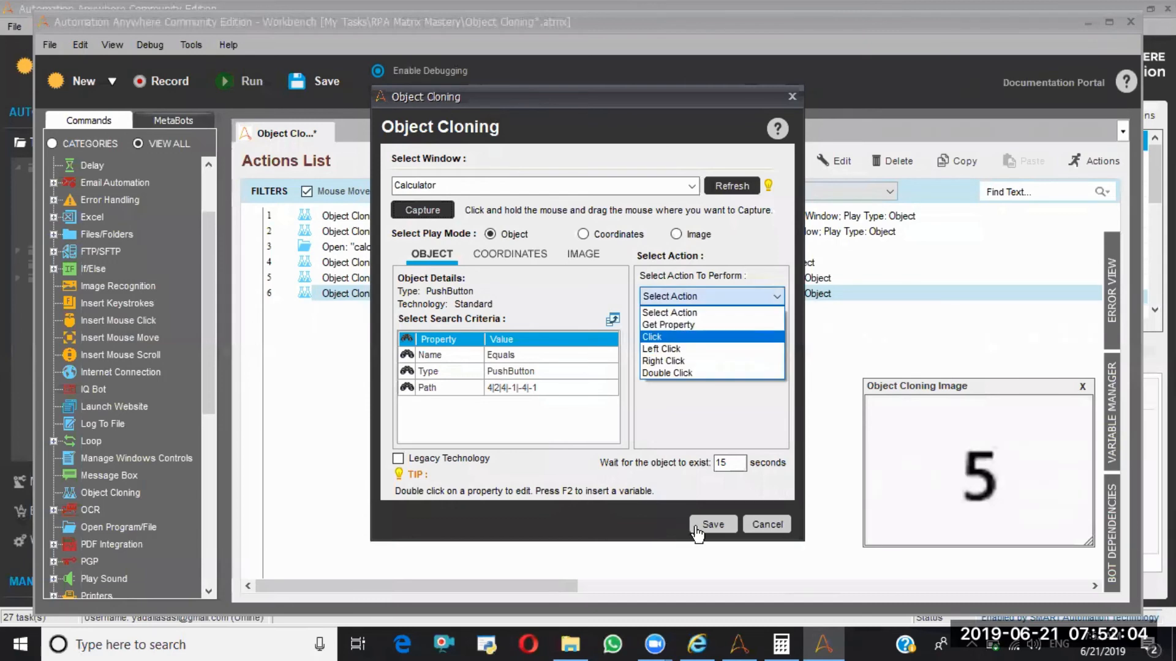
left_click(659, 517)
key("Return")
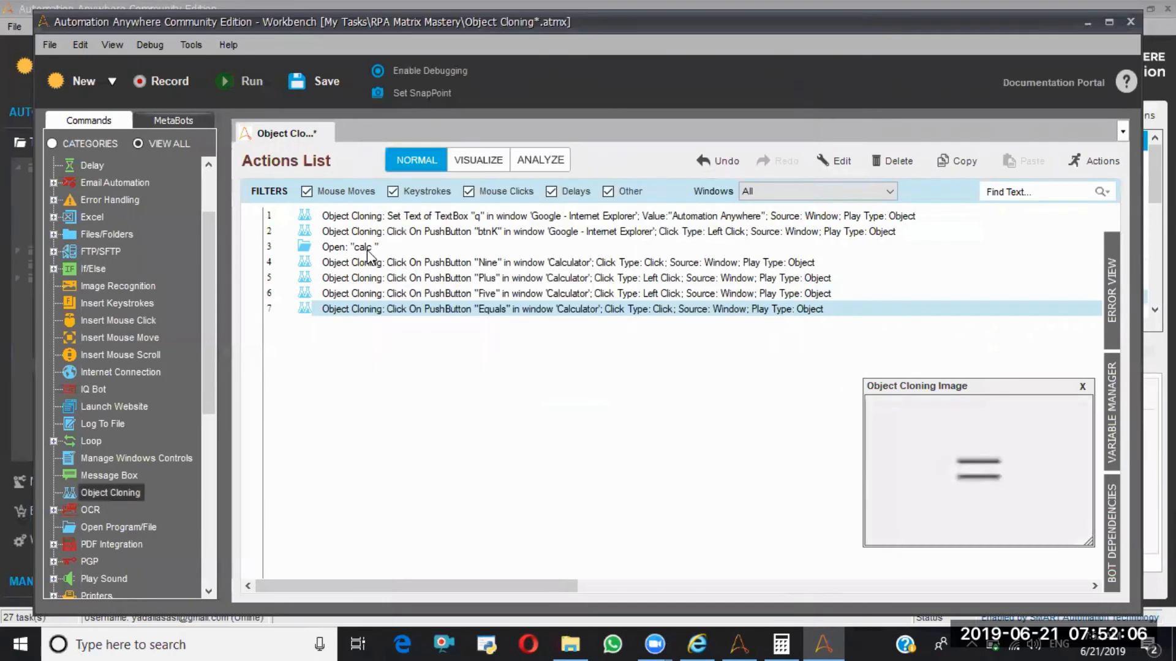
- Save the task and run it from the Open "calc" step, then close the Calculator windows
right_click(366, 248)
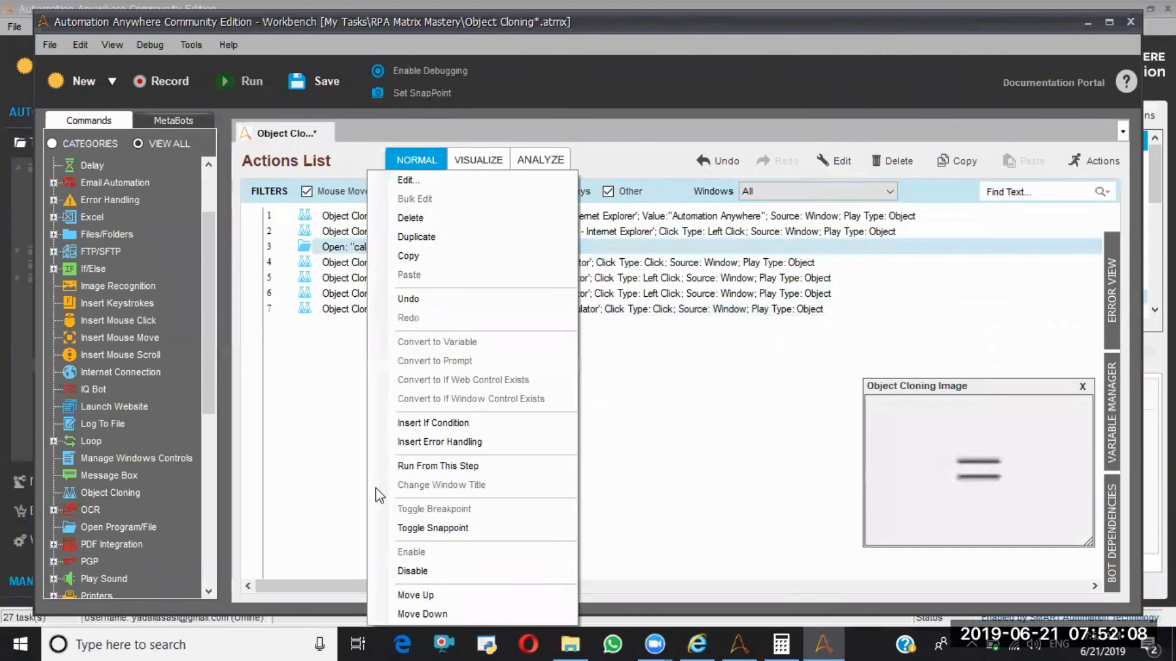
left_click(421, 466)
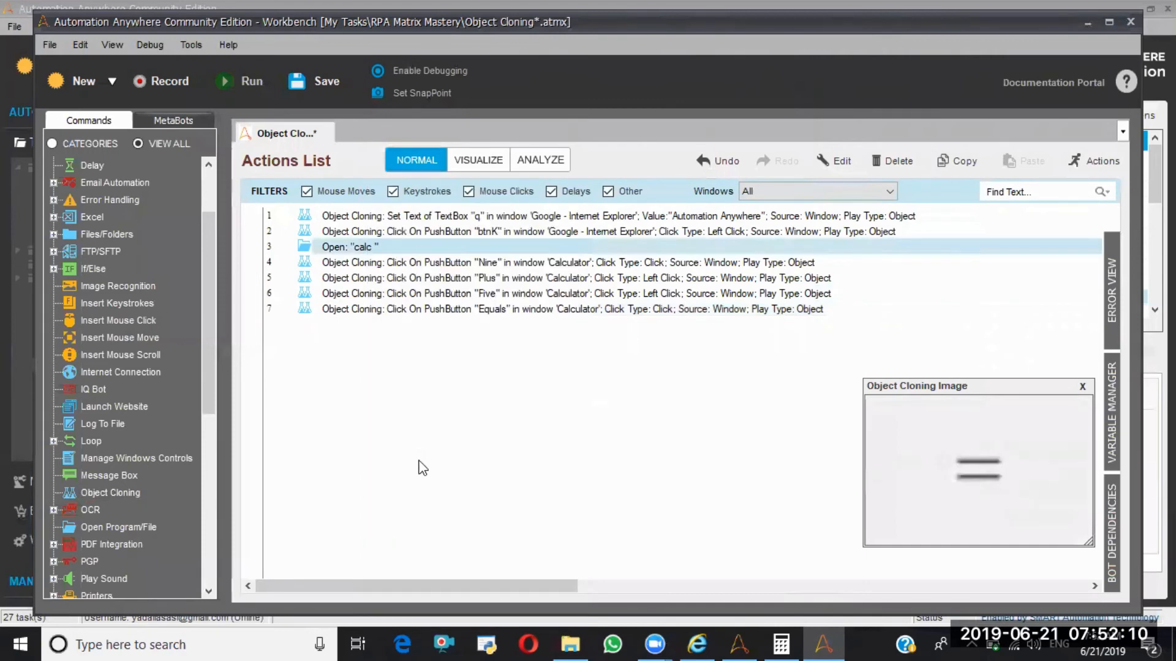
left_click(649, 378)
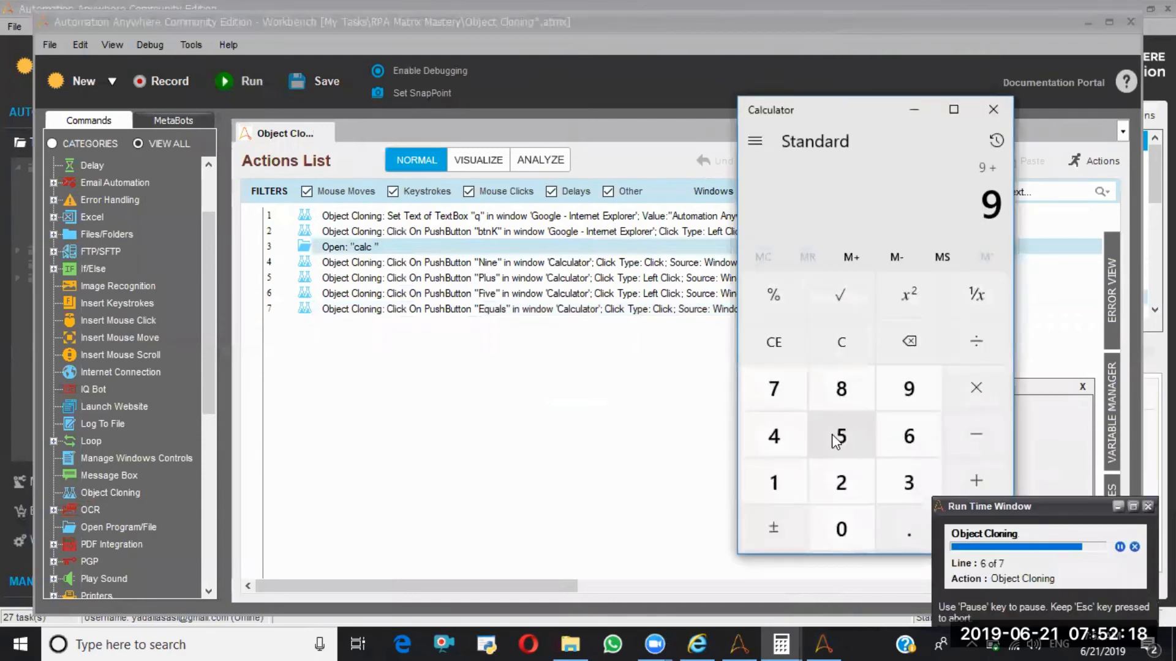
left_click(1004, 114)
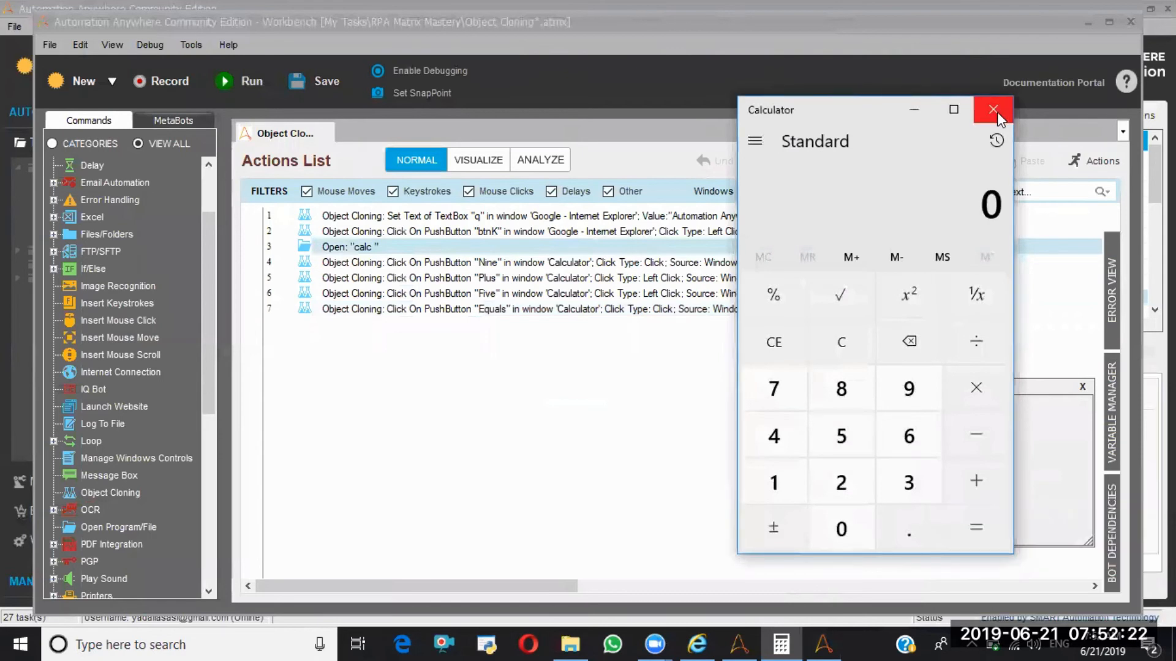
left_click(1009, 111)
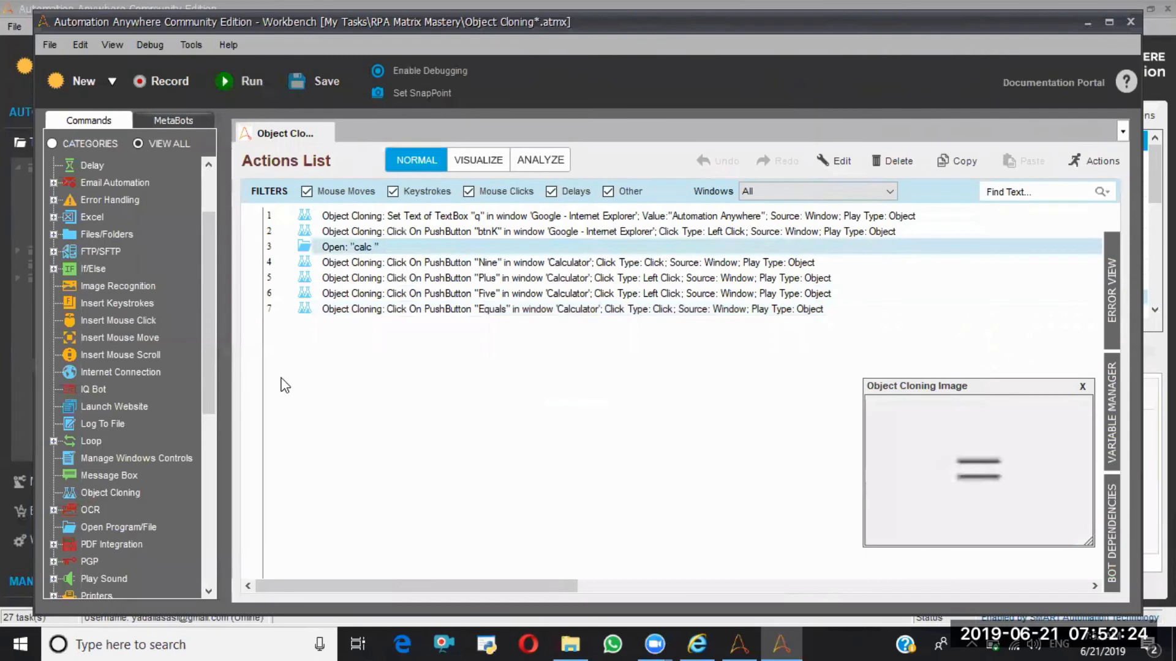
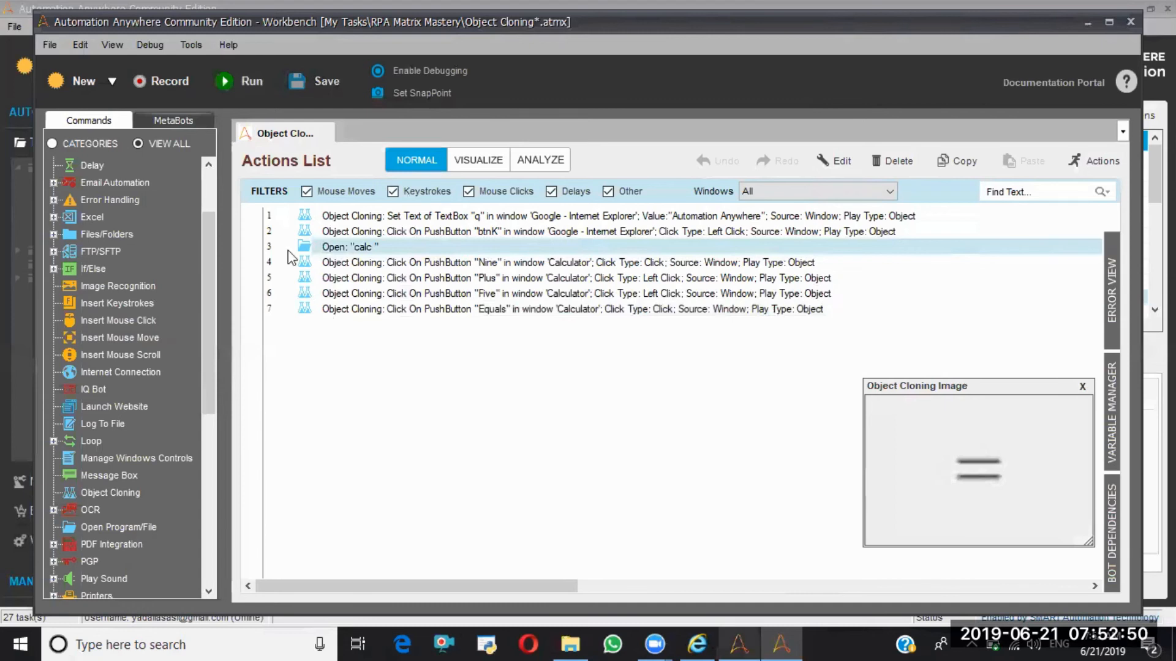
- Open the tasks Manage Web Controls.atmx and Manage Window Control.atmx for editing alongside the Object Cloning task
key("alt+Tab")
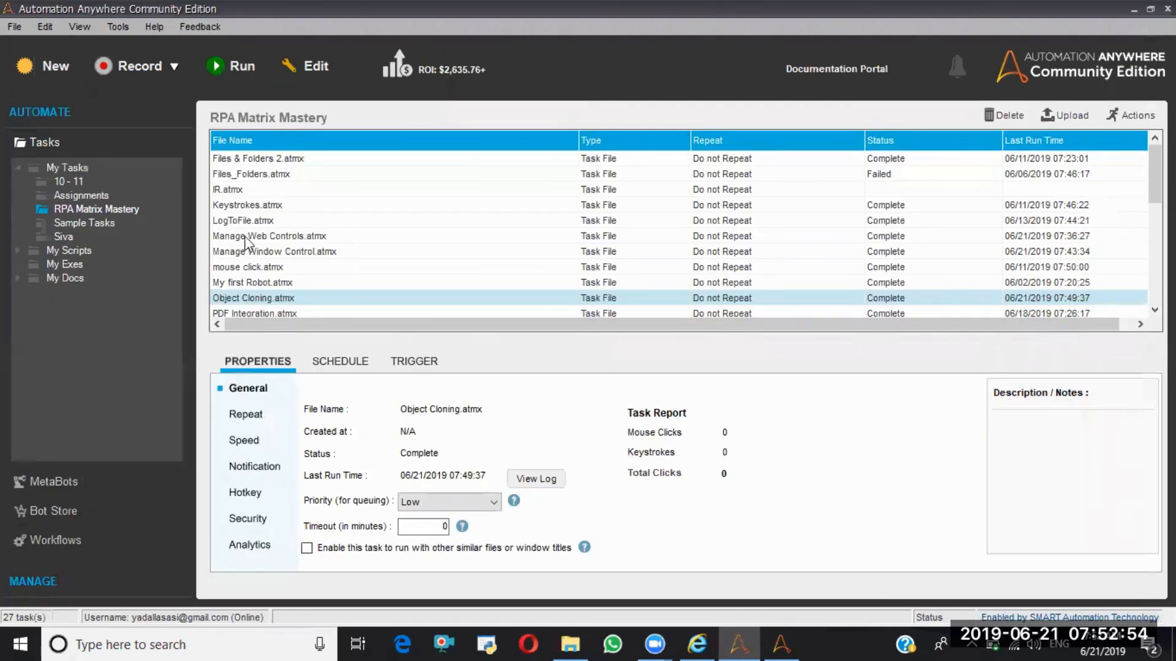
right_click(245, 242)
left_click(294, 273)
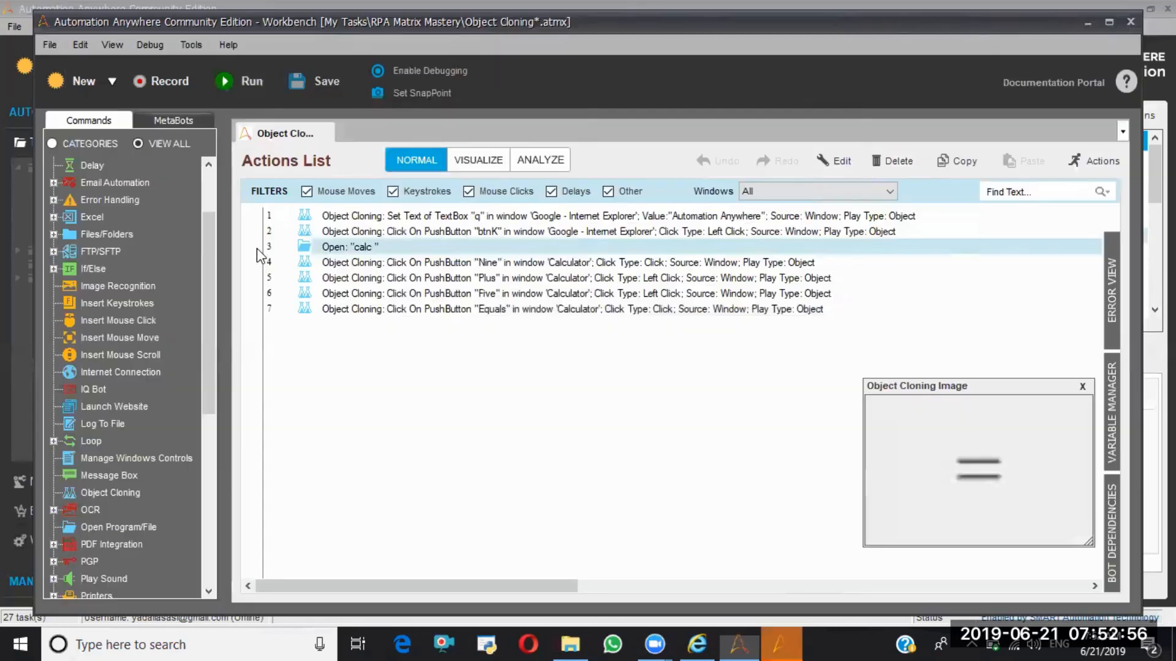
right_click(256, 248)
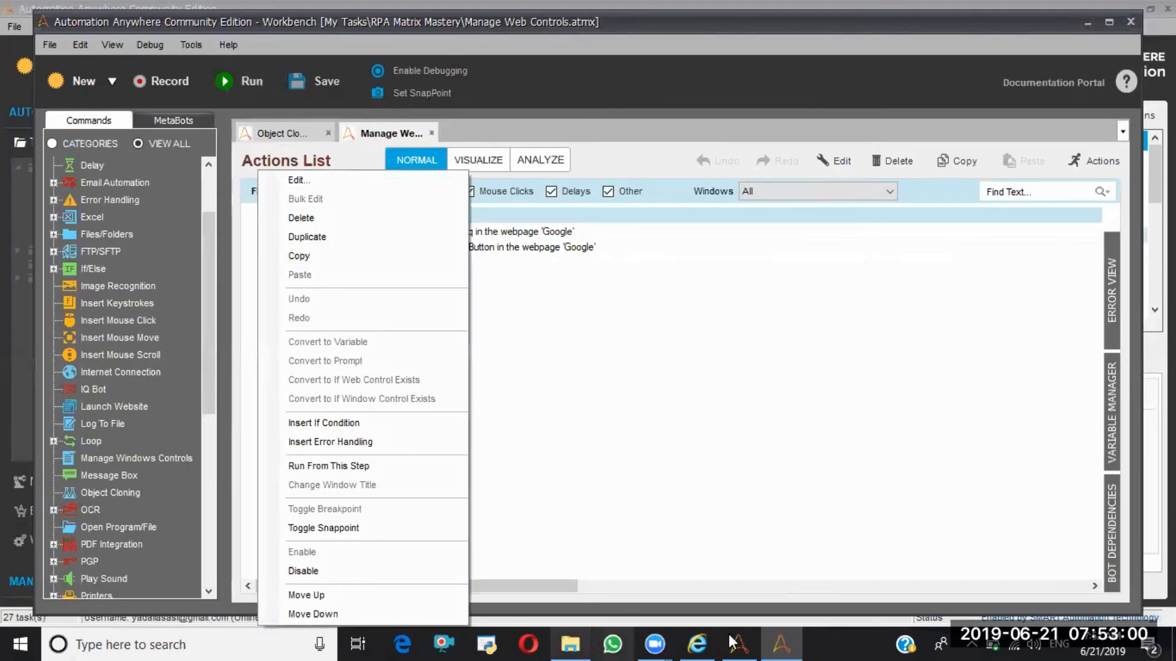
key("alt+Tab")
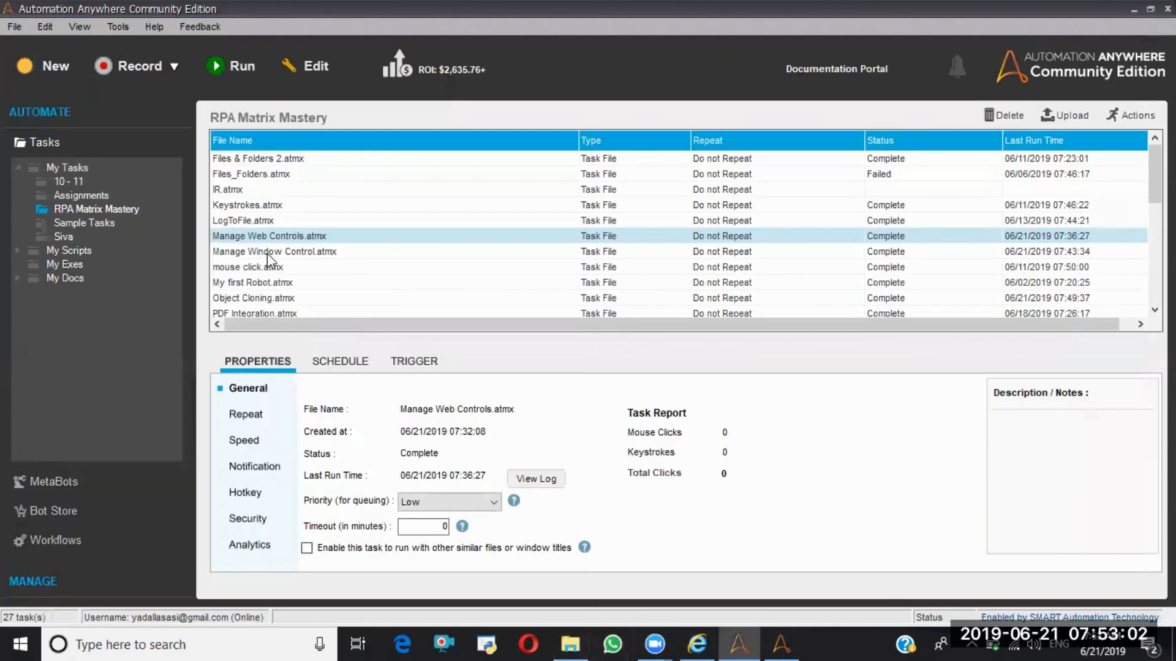
right_click(267, 254)
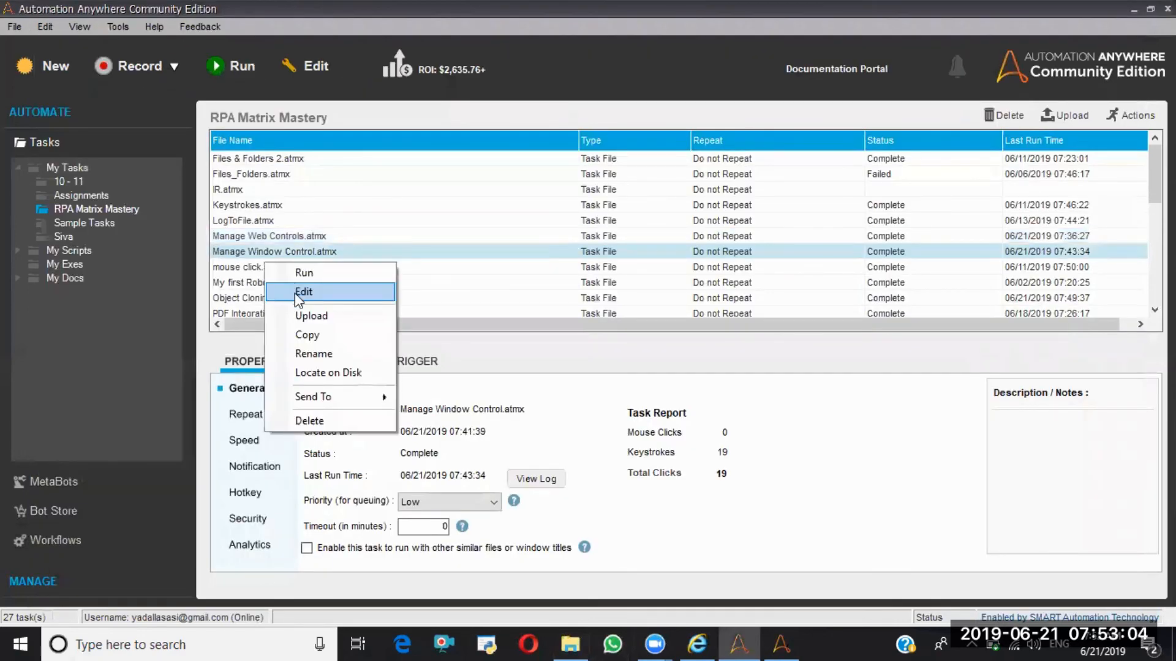
left_click(300, 292)
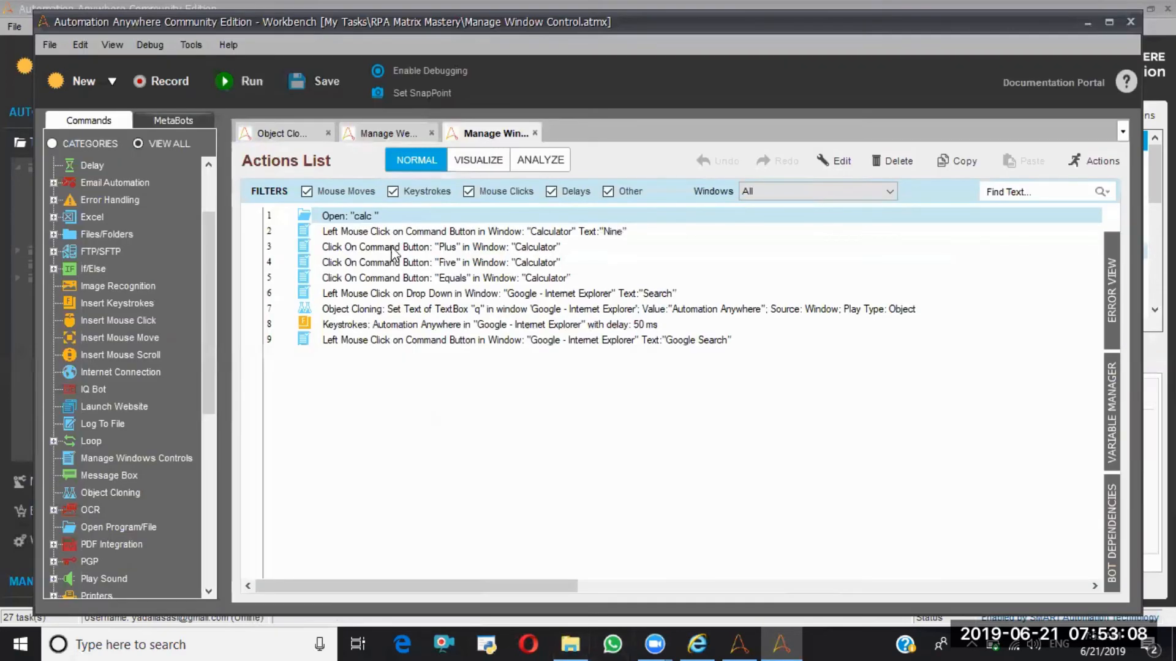
- Examine the control properties of the Plus button command in the Manage Window Control task, leaving it unedited
left_click(392, 251)
double_click(392, 251)
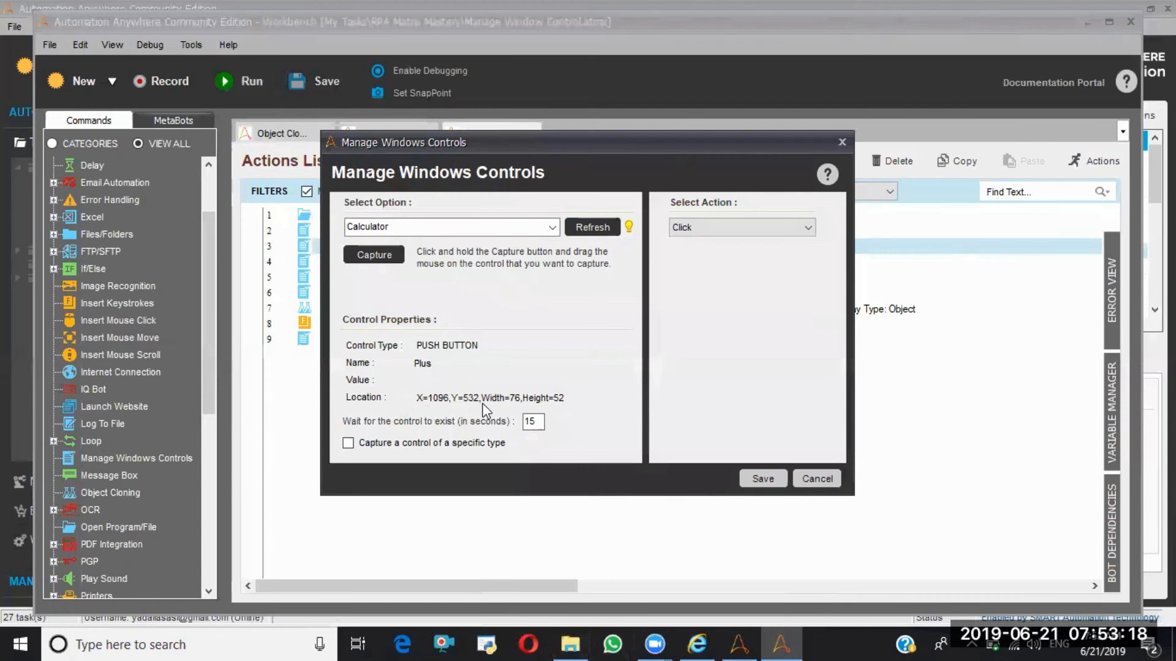
left_click(818, 480)
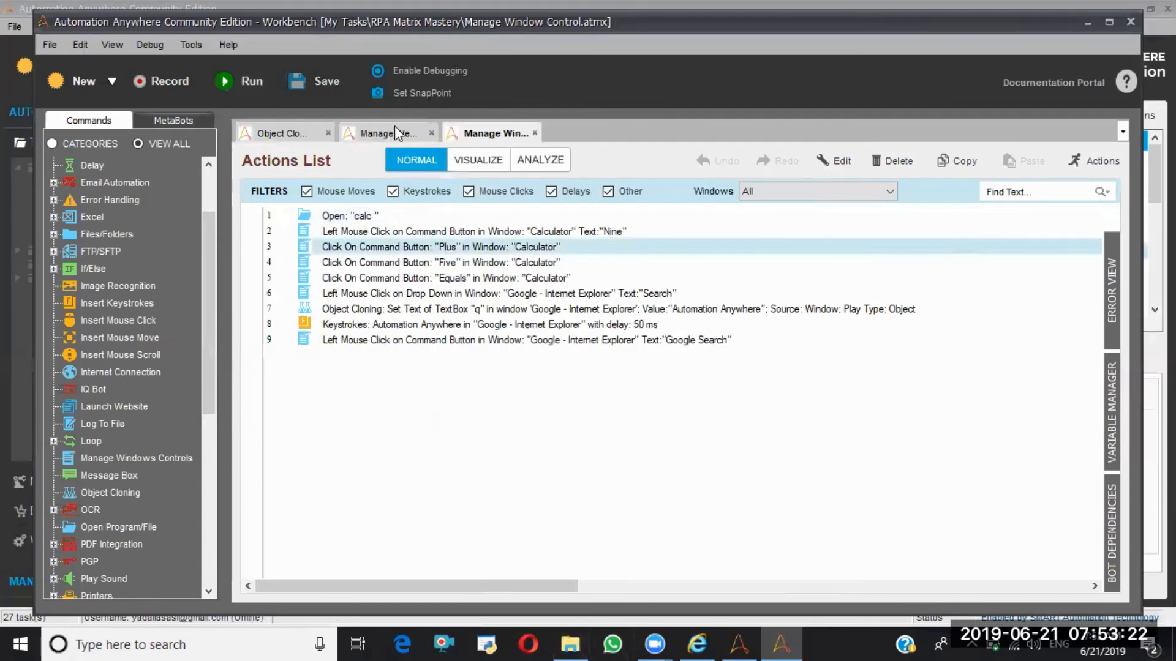
- Examine the advanced search properties of the Set text command in the Manage Web Controls task
left_click(394, 129)
left_click(367, 232)
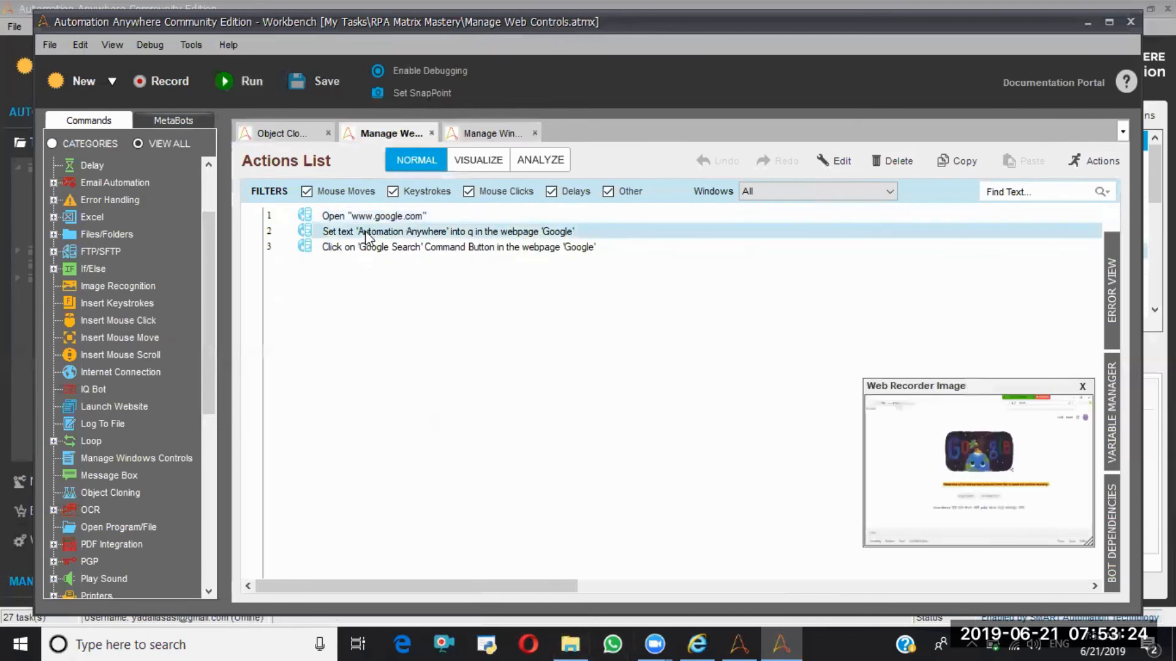
double_click(366, 233)
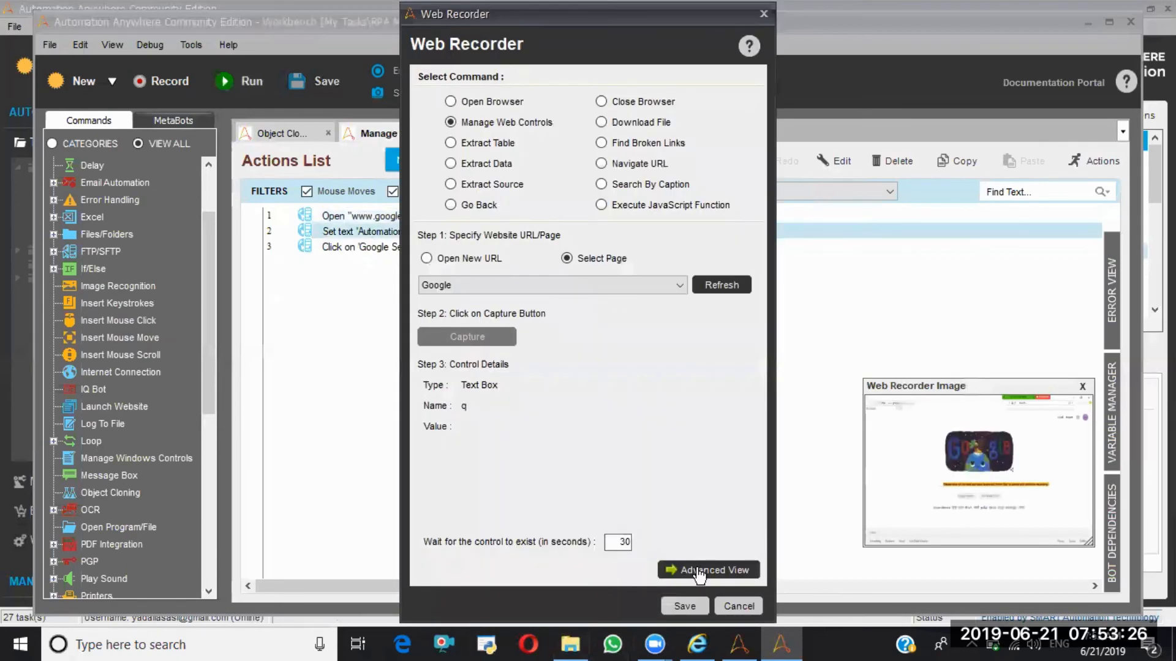
left_click(700, 571)
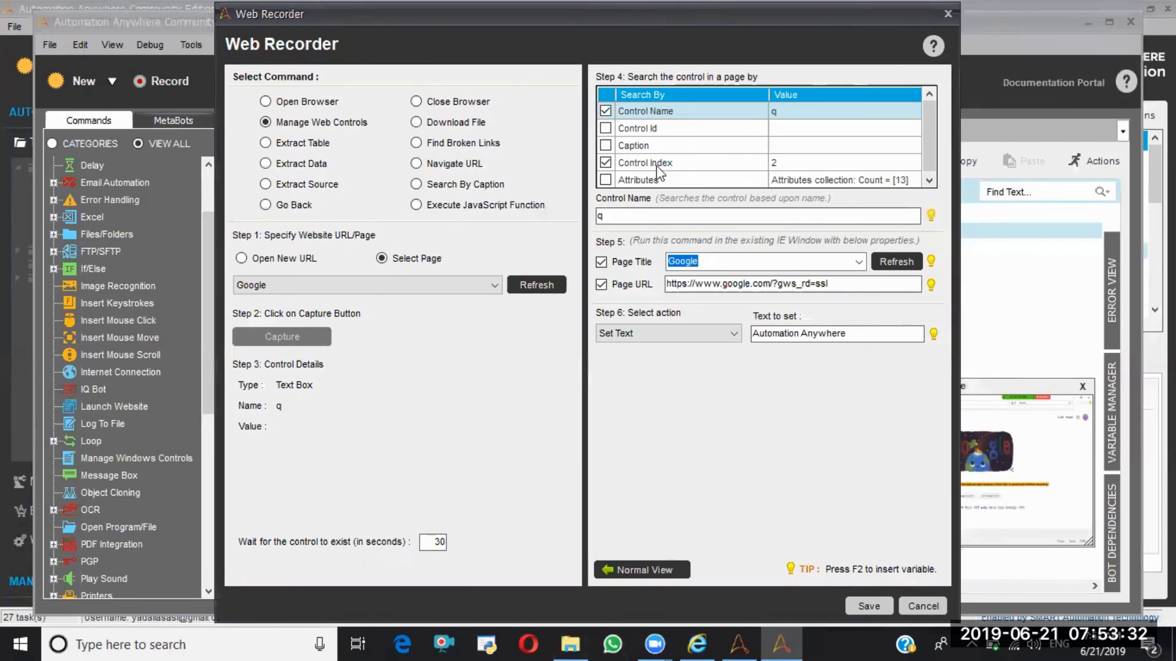
left_click(916, 603)
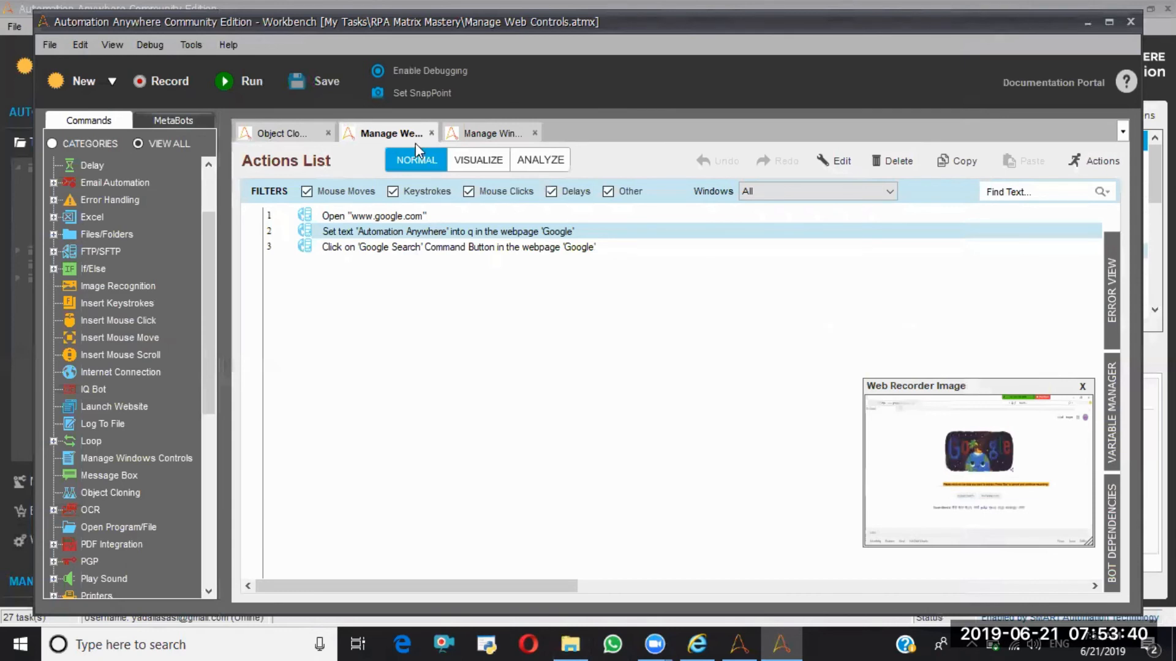
- Examine the full search criteria of the Set Text action on the Google search box in the Object Cloning task
left_click(480, 130)
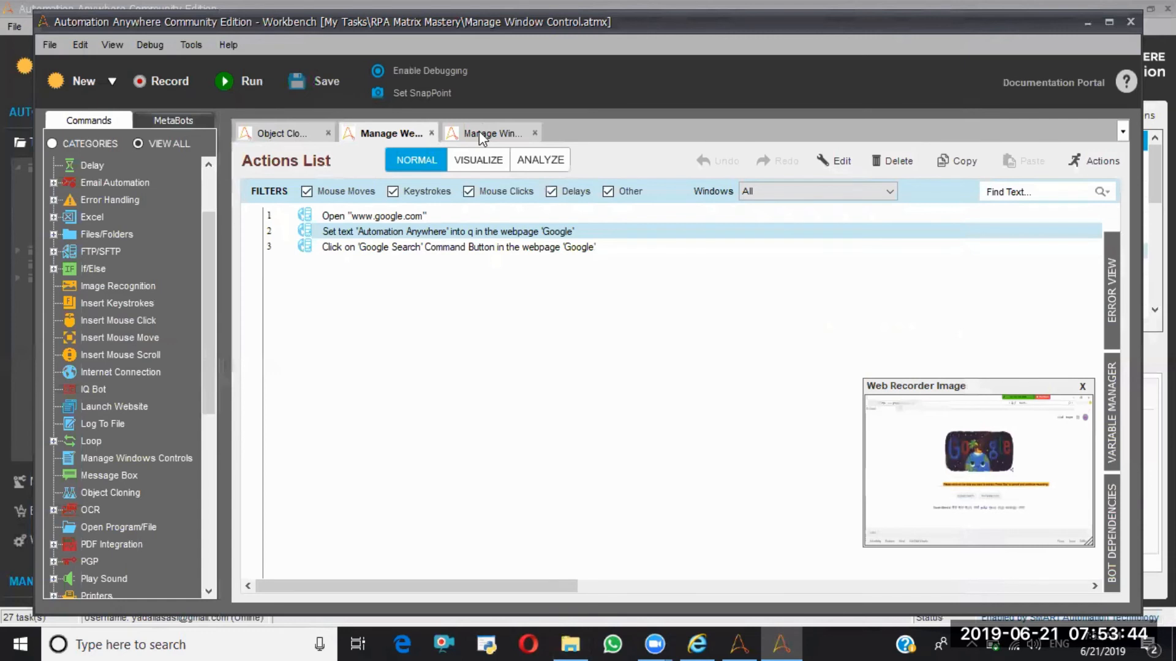
left_click(368, 136)
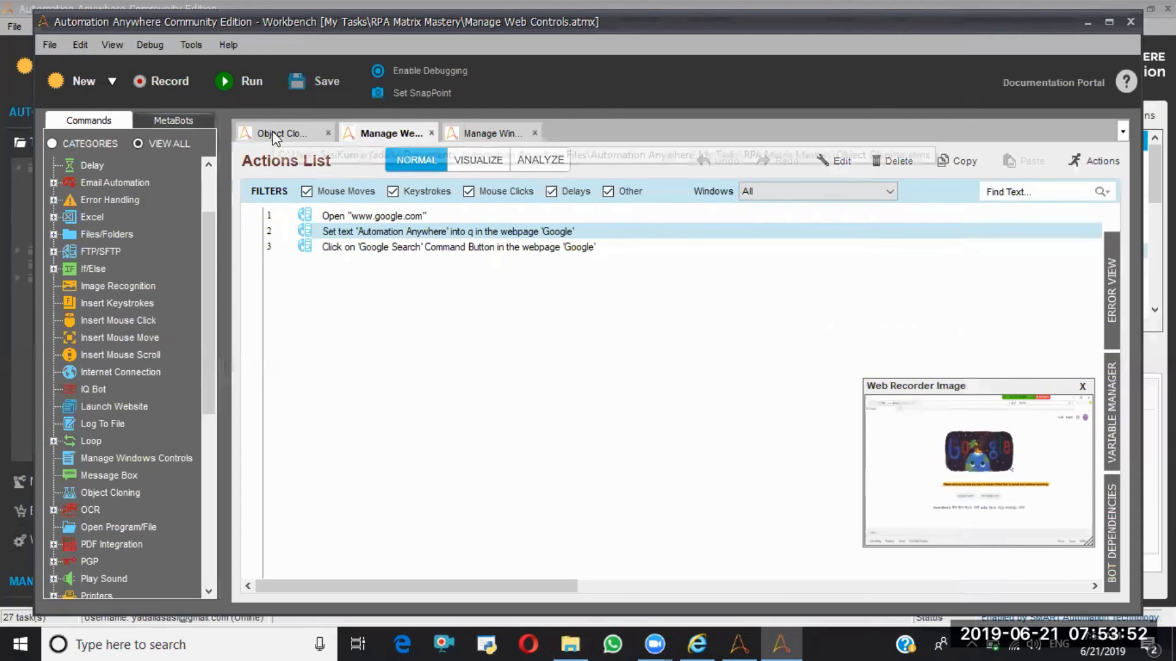
left_click(275, 136)
key("Down")
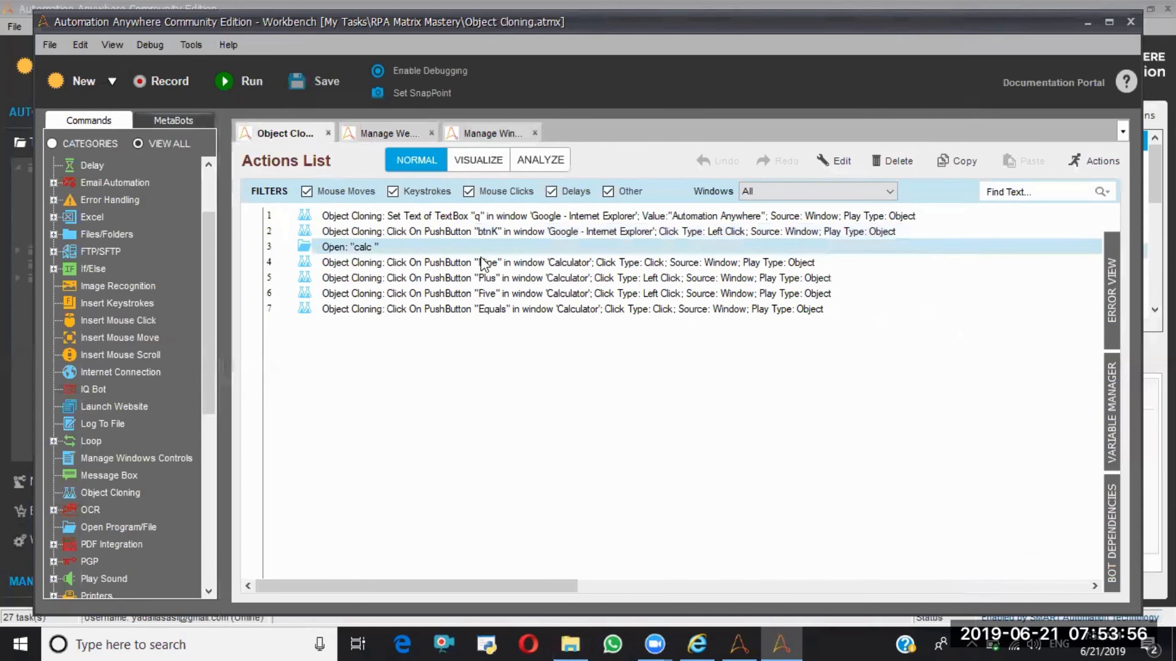
left_click(487, 218)
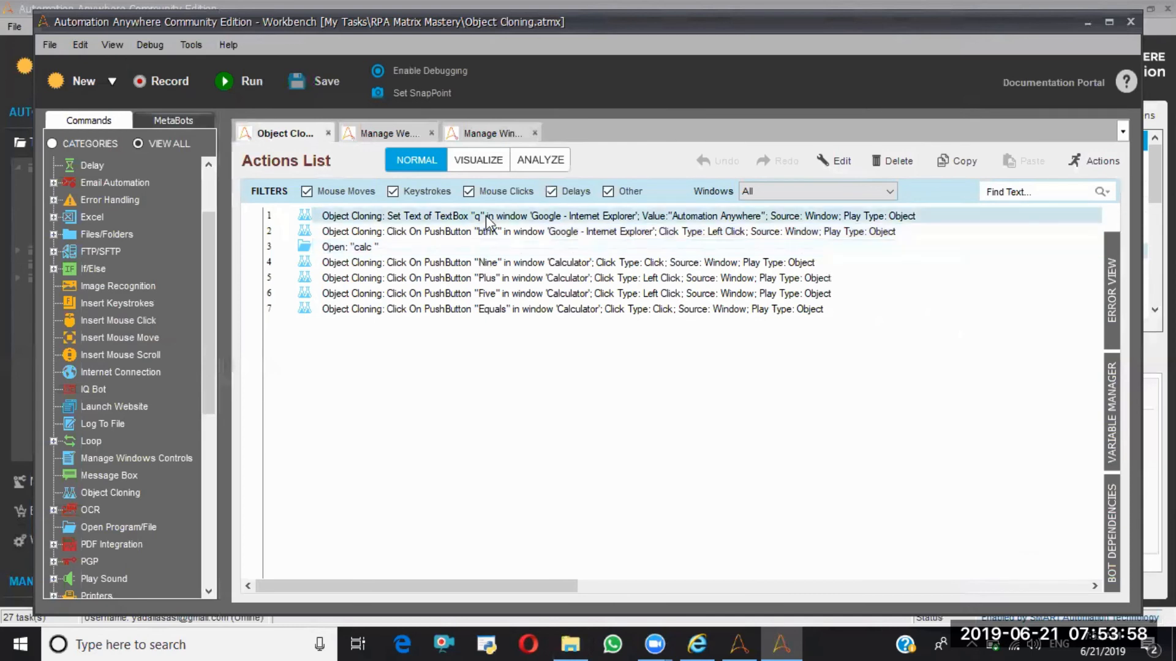
double_click(487, 218)
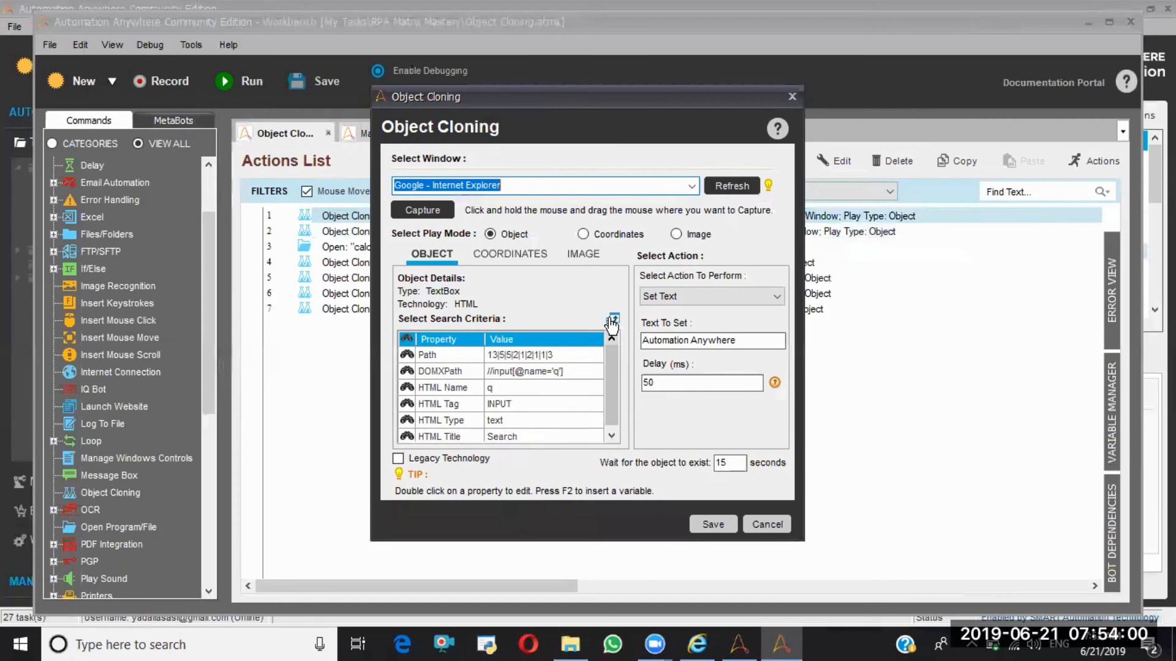
left_click(613, 320)
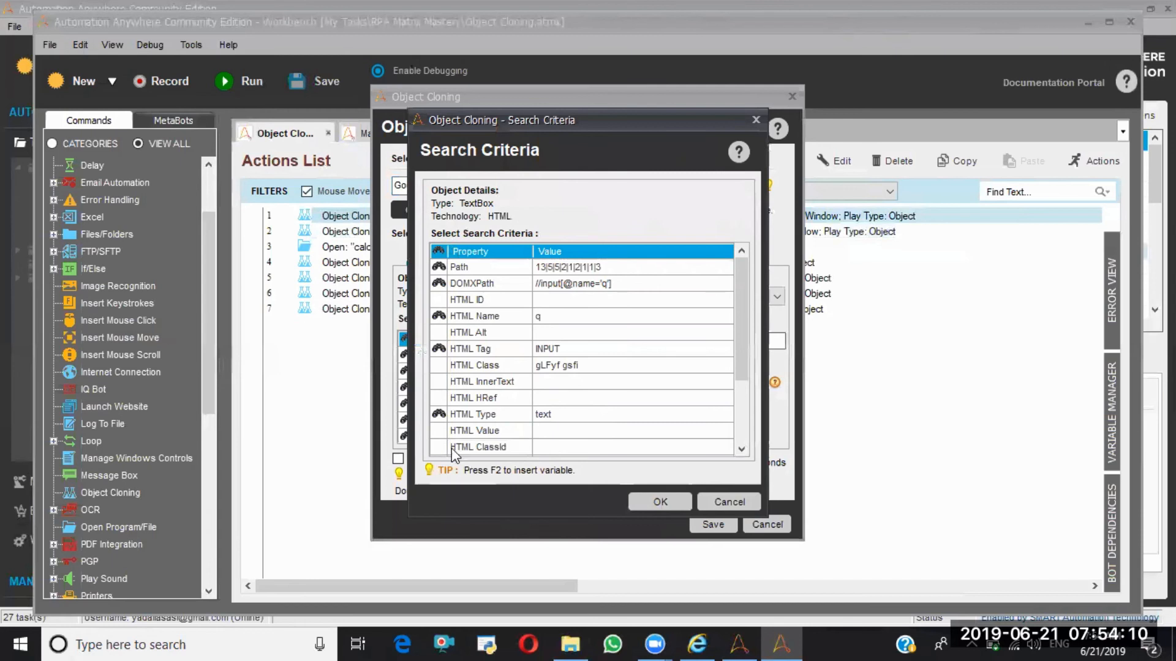
left_click(725, 502)
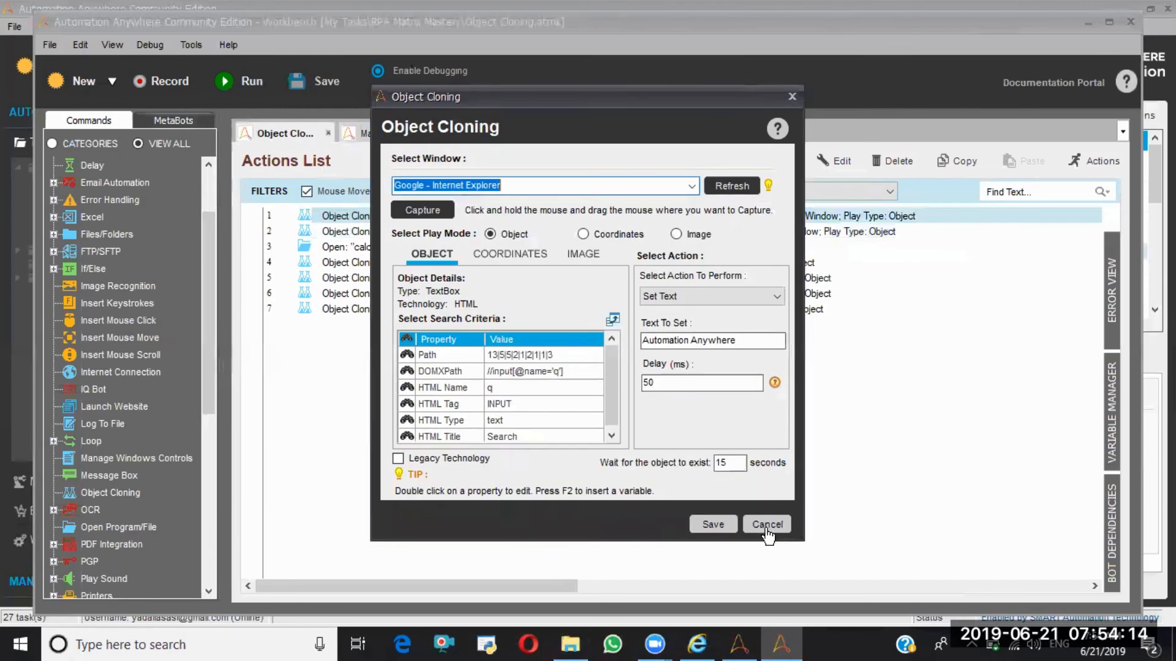
key("Escape")
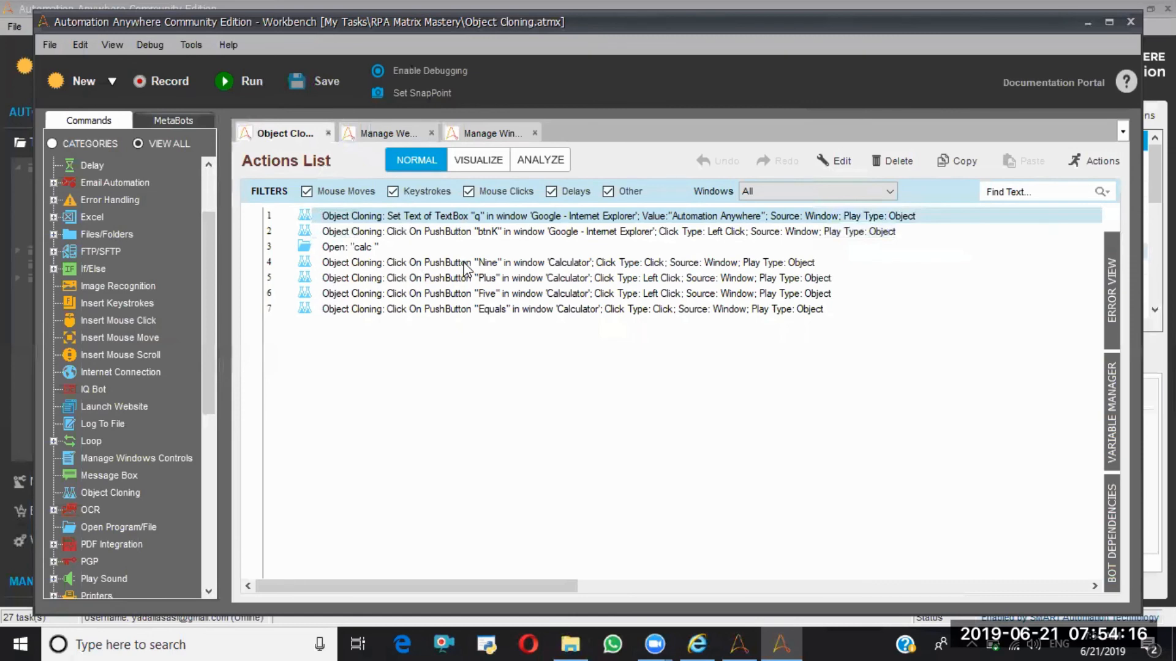
- Copy the Nine button's Path value 4|2|4|-1|-2|-2 into a new Notepad document and return to the Object Cloning settings
left_click(465, 267)
double_click(466, 267)
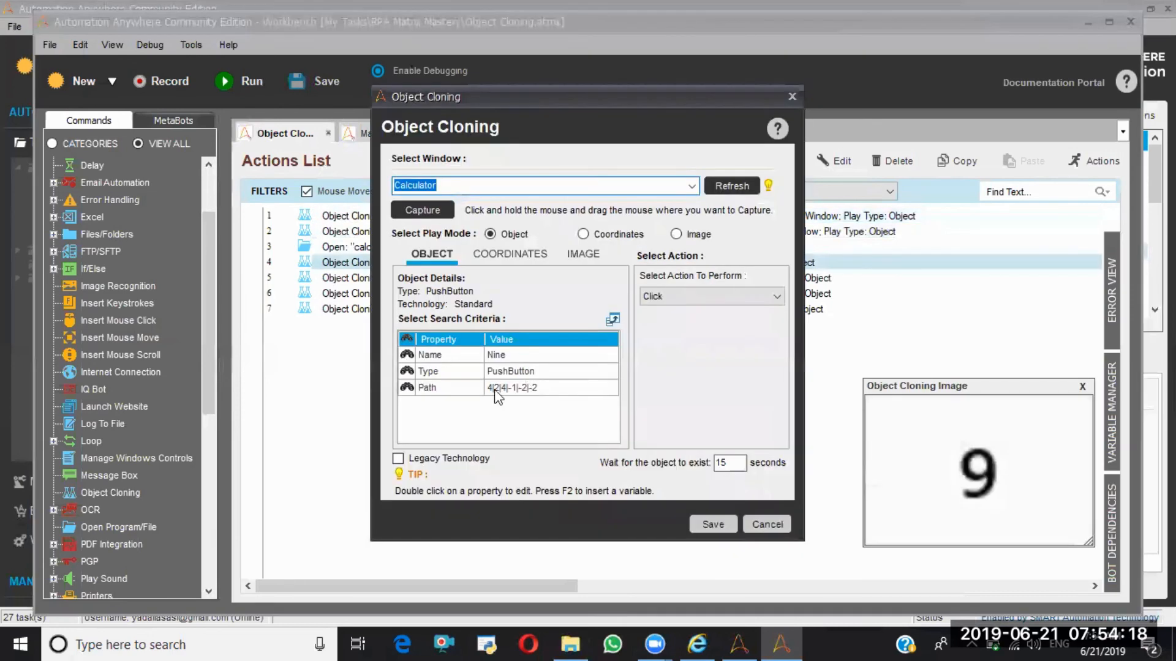
left_click(584, 393)
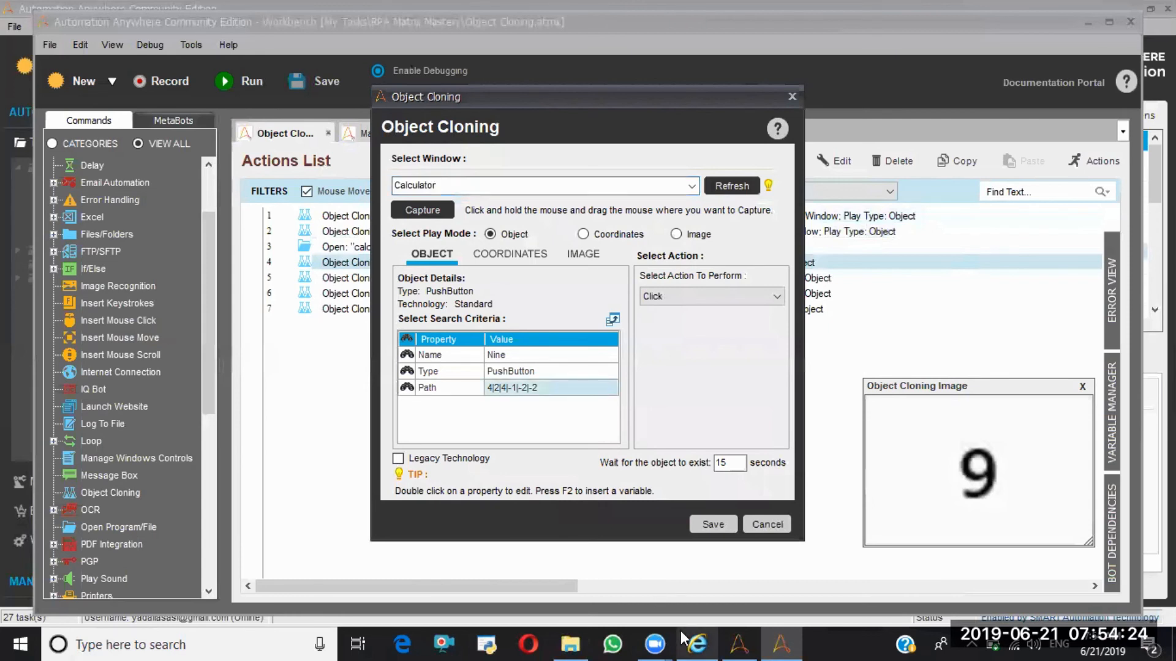
key("super+r")
type("no")
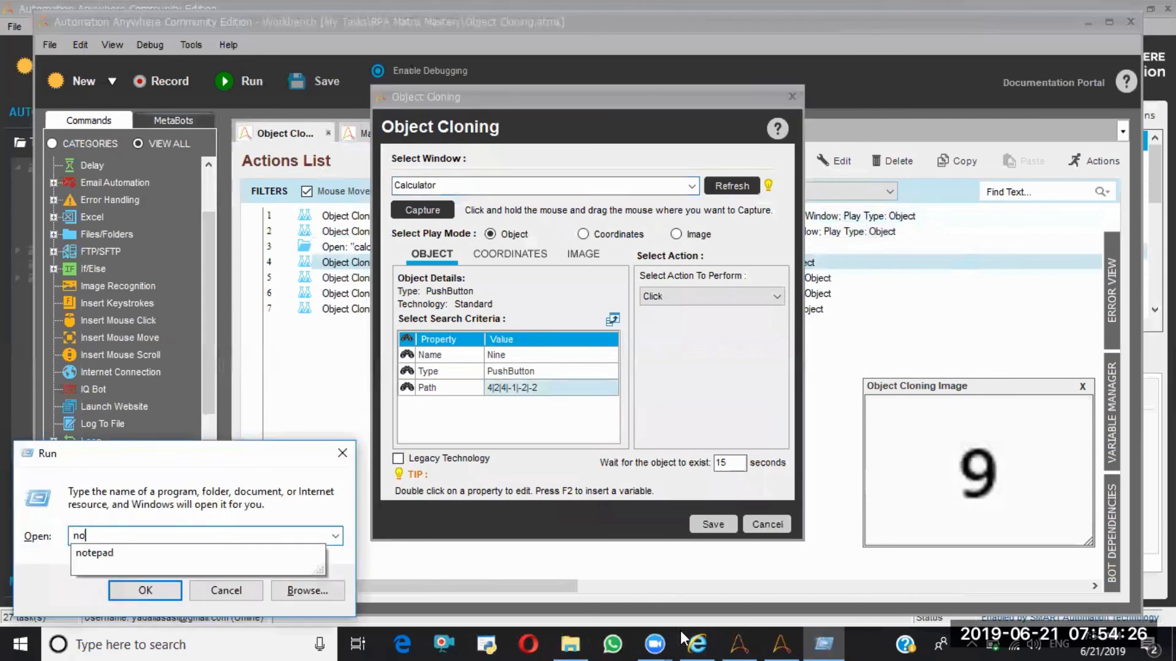
key("Down")
key("Return")
type("4|2|4|-1|-2|-2")
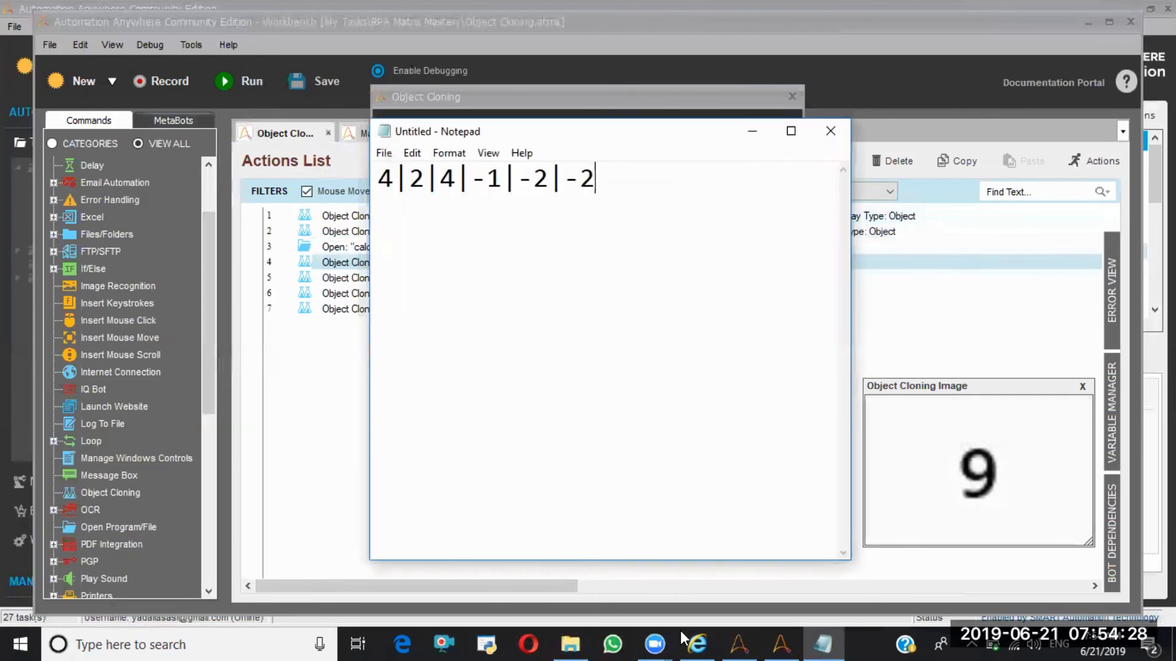
key("alt+Tab")
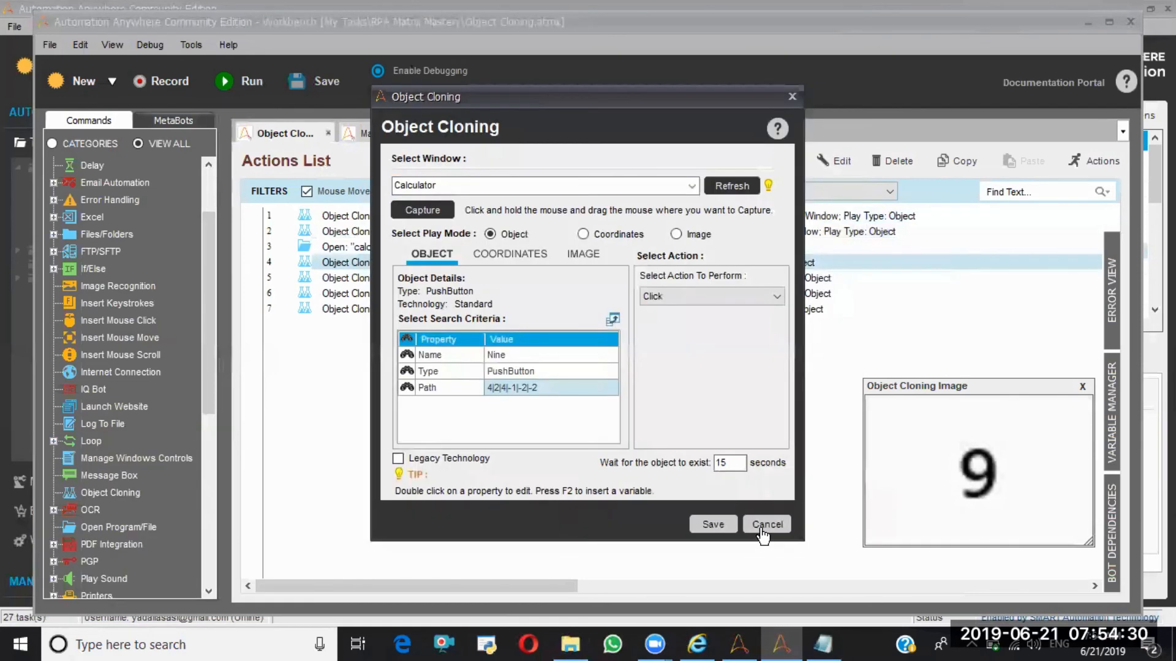
- Copy the Plus button's Path value 4|2|4|-1|-4|-2 onto a new line below the Nine button's path in Notepad
left_click(765, 525)
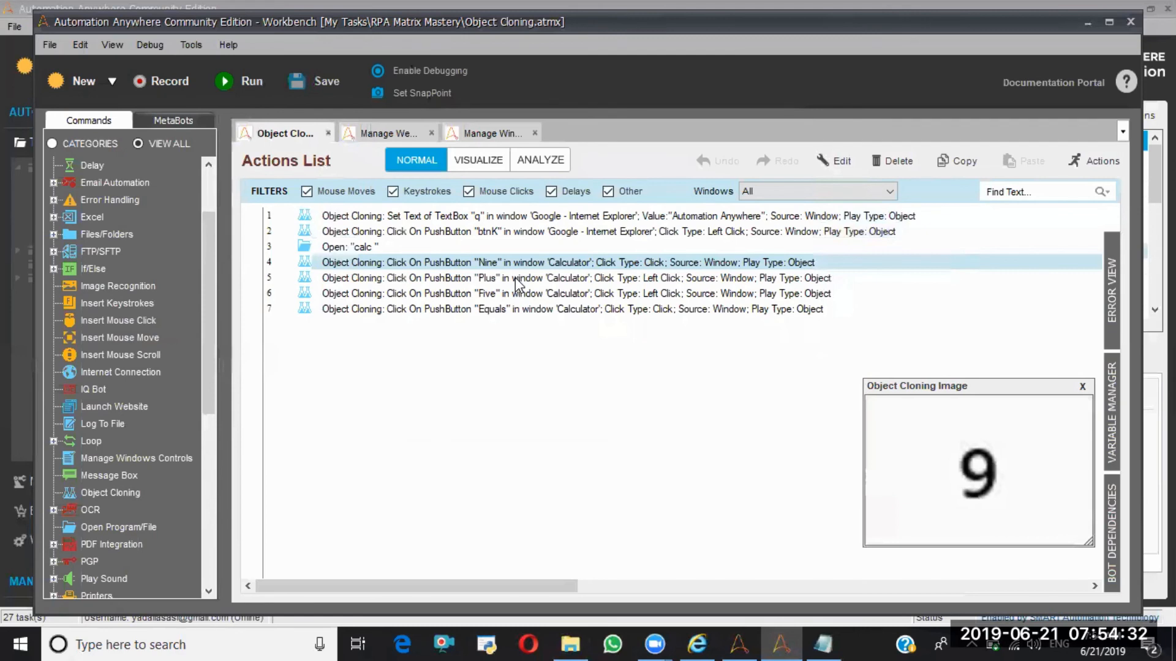
double_click(517, 279)
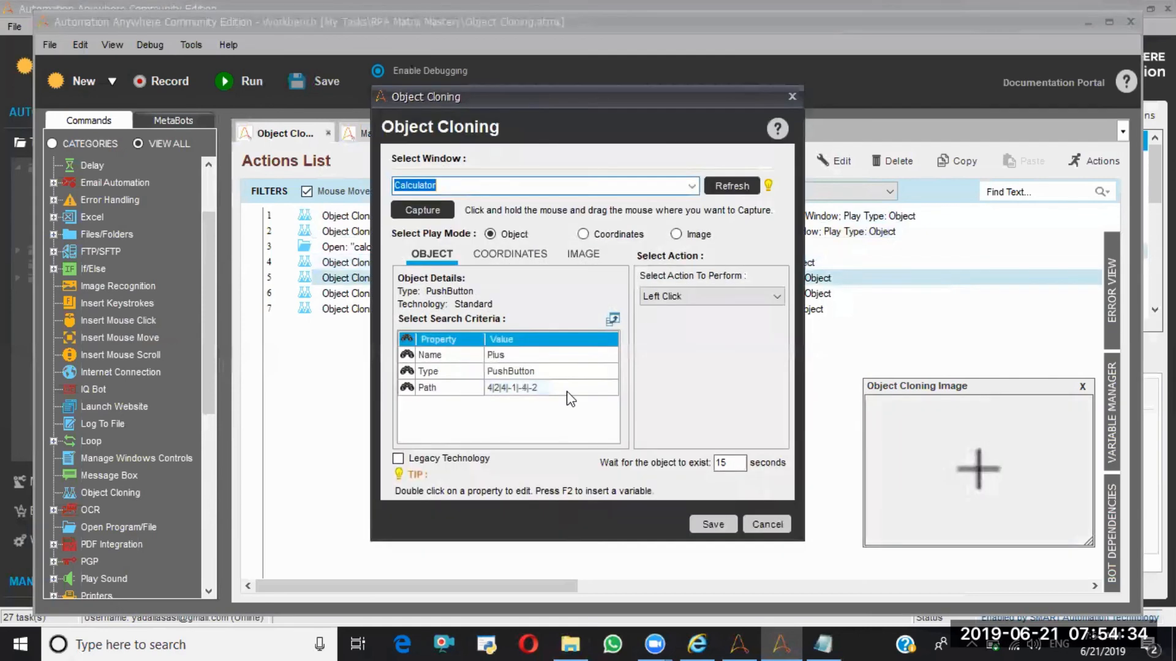
left_click(568, 390)
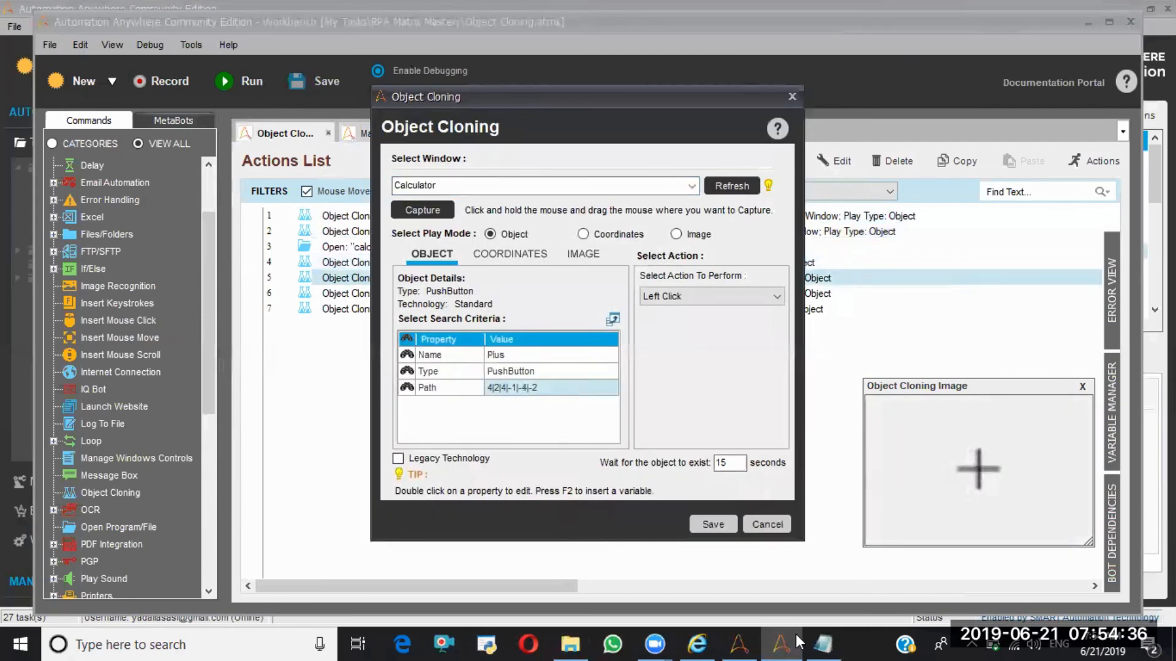
left_click(822, 644)
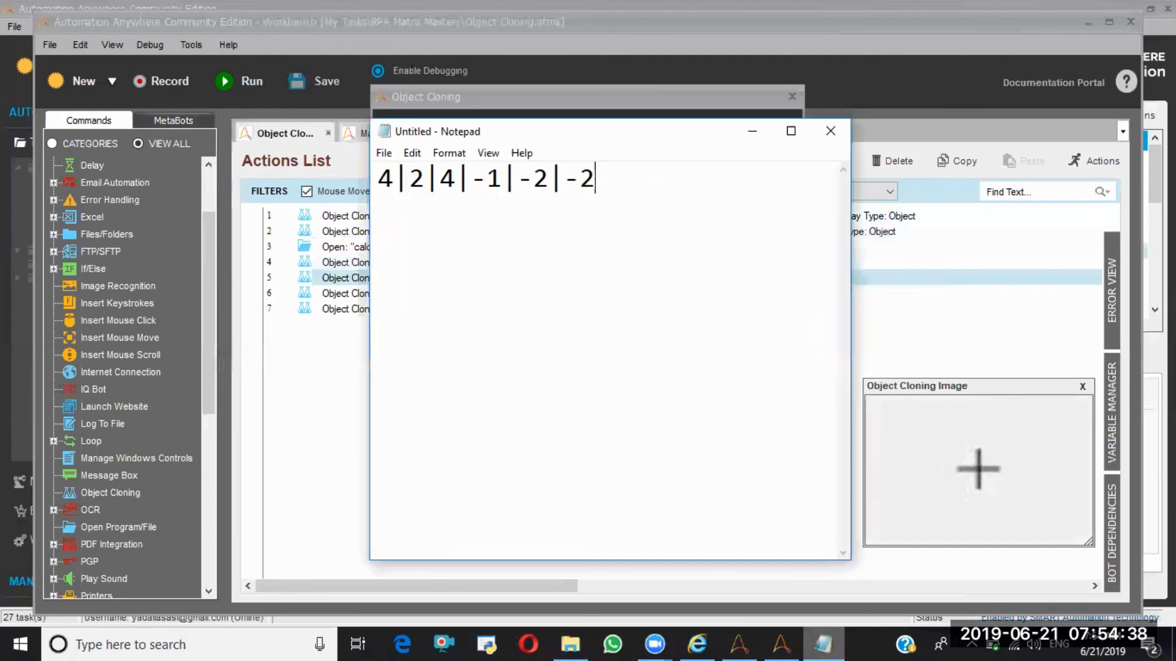
key("Return")
type("4|2|4|-1|-4|-2")
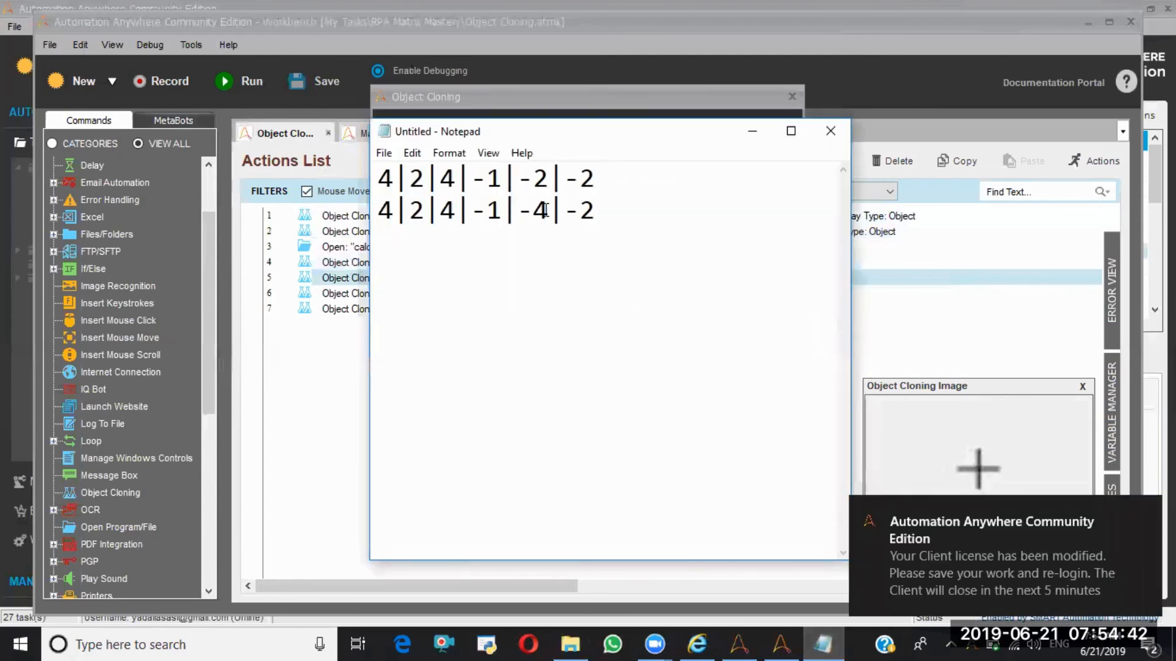
- Compare the two path values in Notepad, looking at the fifth number in each line
left_click_drag(545, 210, 528, 179)
left_click(543, 210)
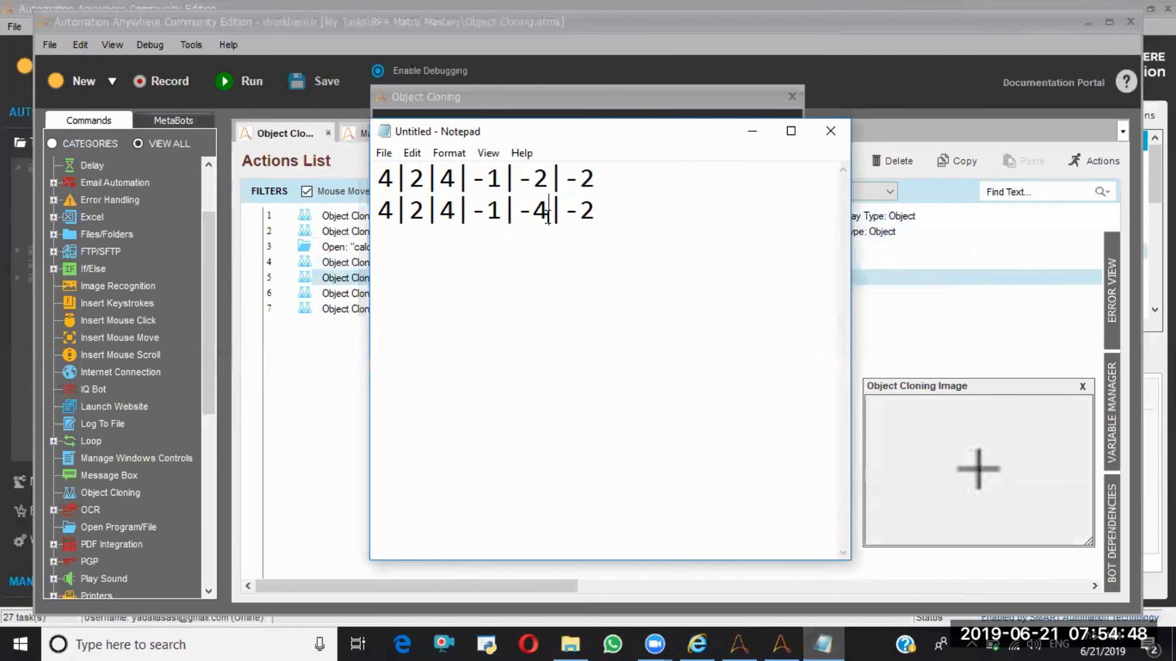
left_click_drag(612, 214, 427, 211)
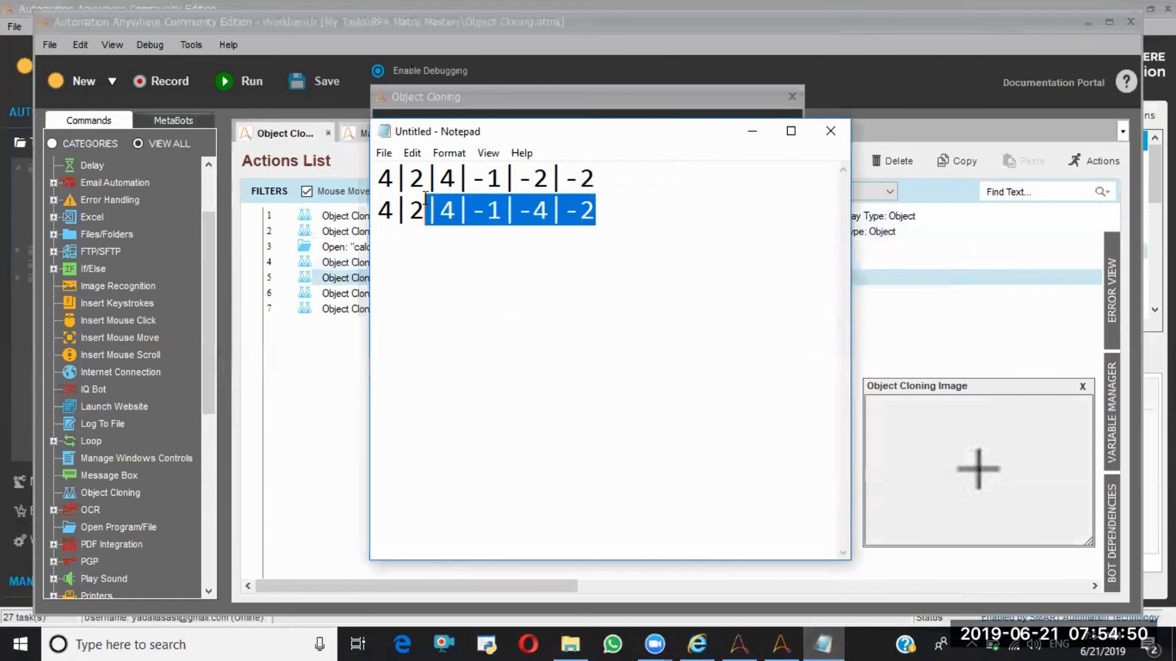
left_click(383, 178, "shift")
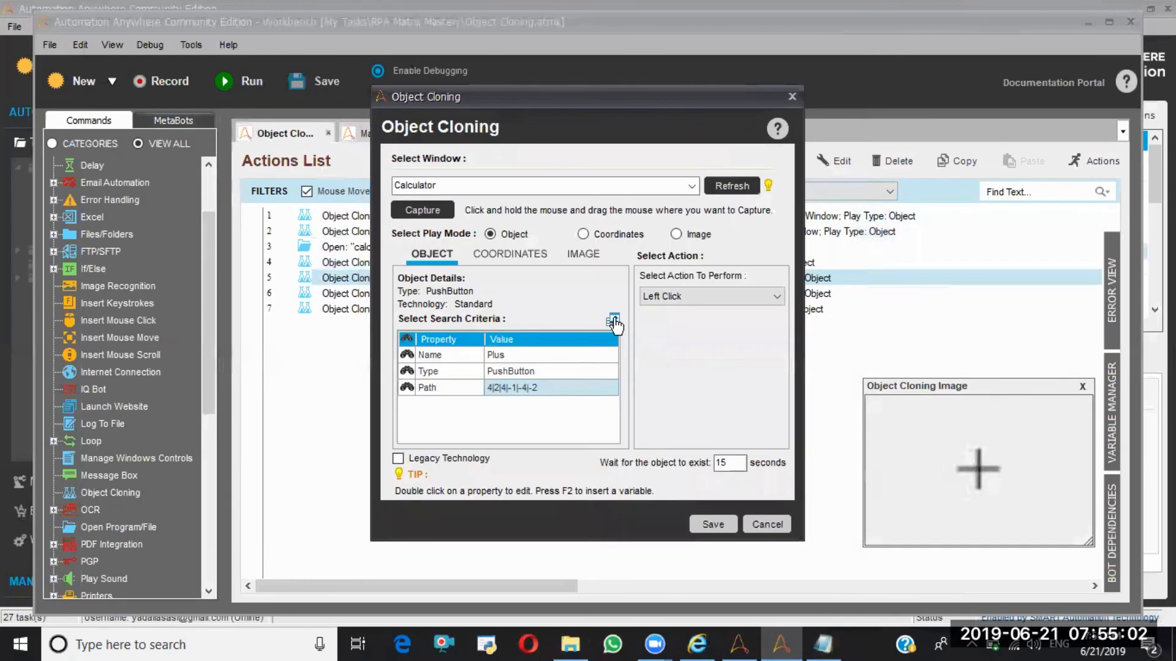
- Examine the full search criteria of the Plus button action, down to State(s) and Action, leaving the action unedited
left_click(613, 321)
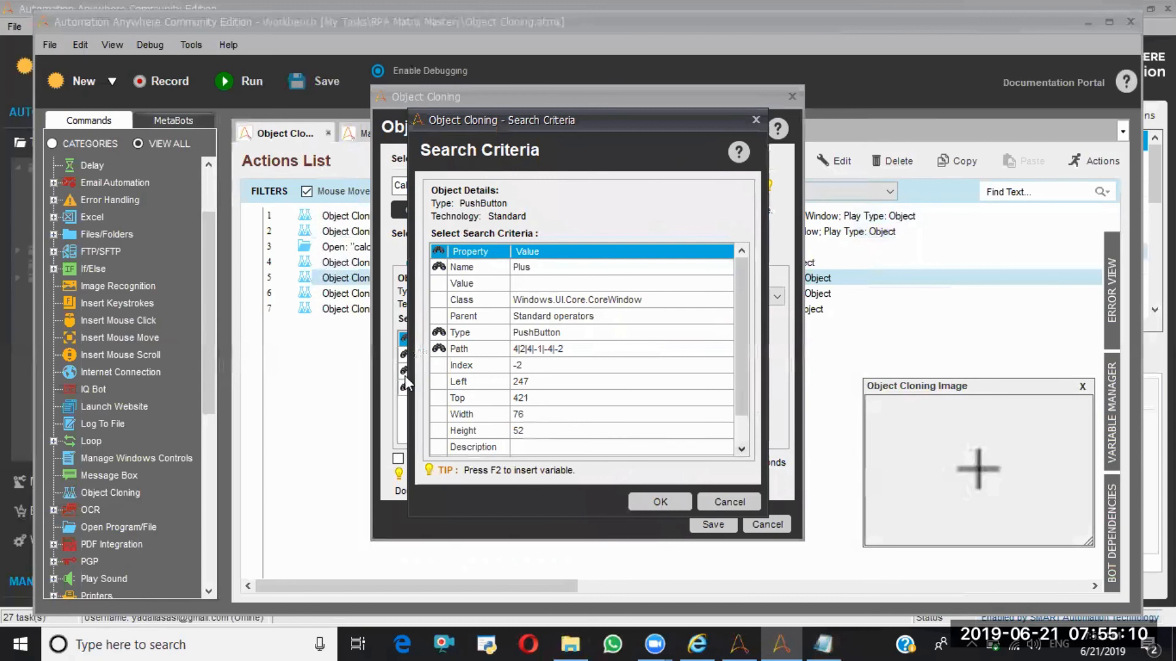
left_click(438, 317)
left_click(733, 502)
key("Escape")
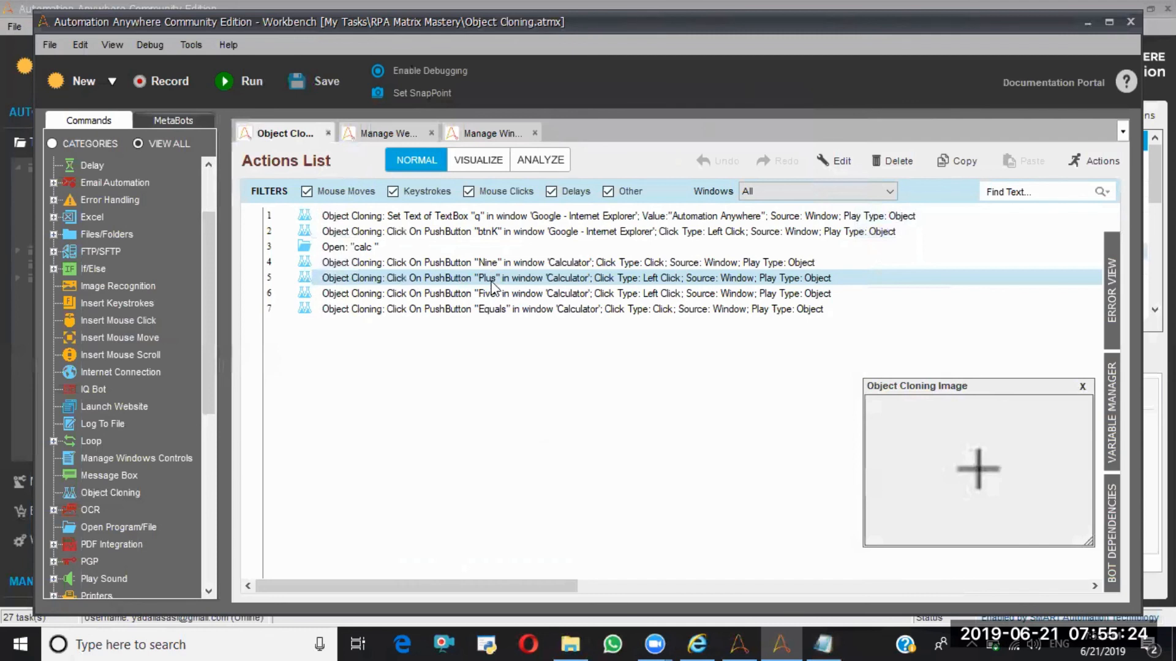
double_click(492, 286)
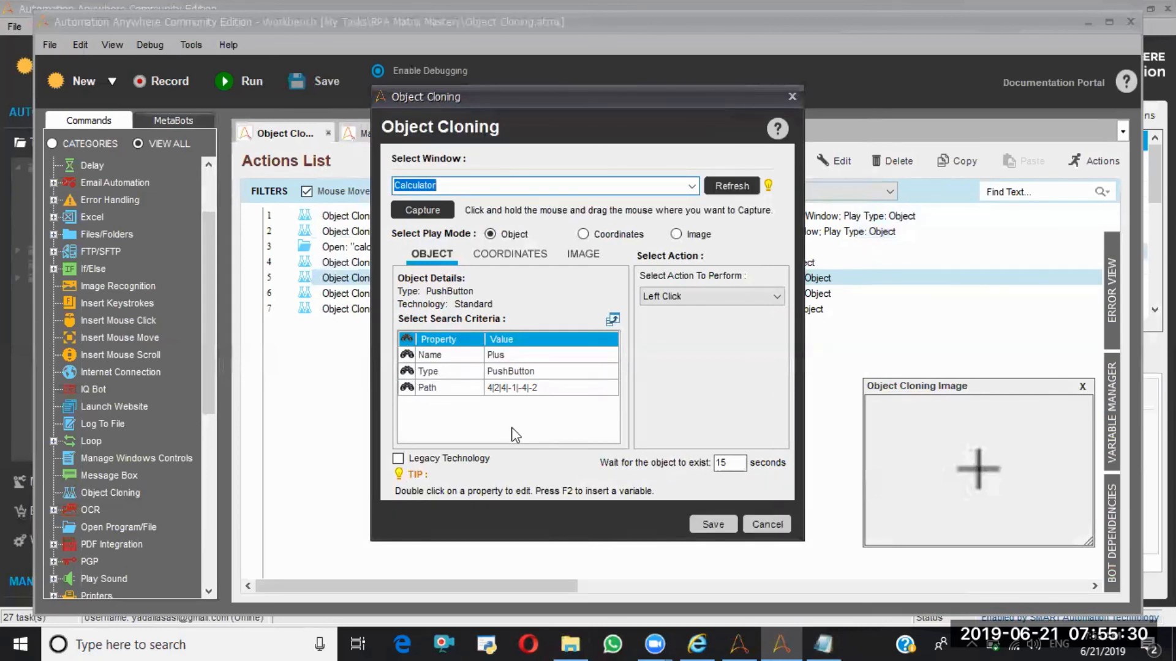
left_click(613, 318)
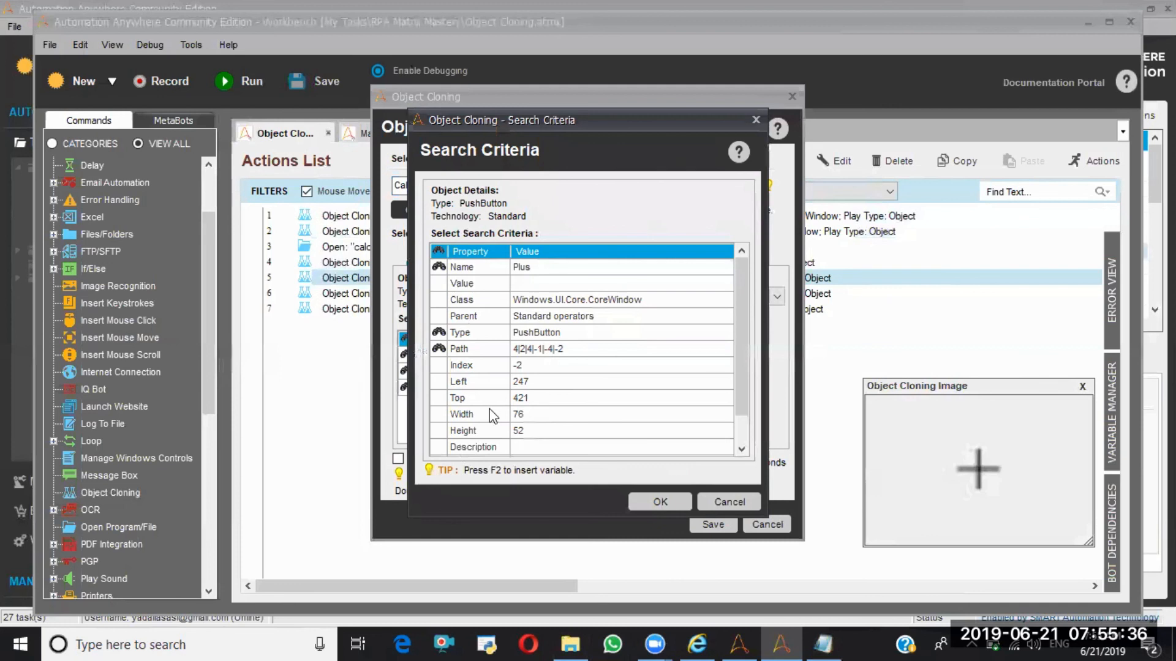
left_click_drag(737, 301, 743, 404)
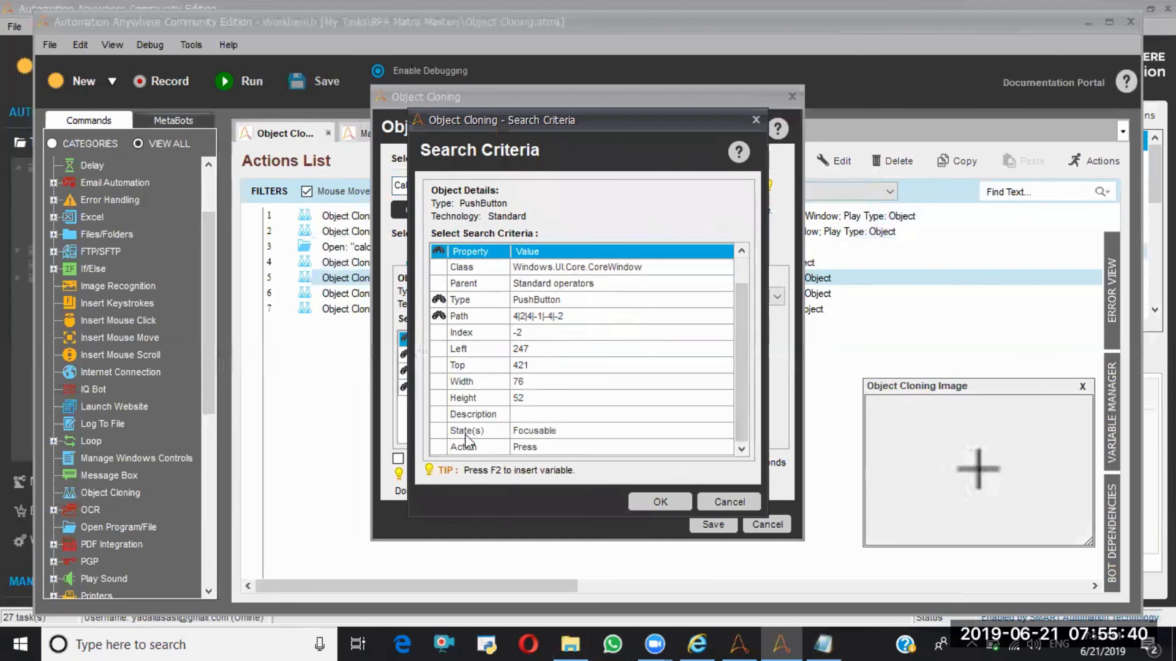
left_click(703, 506)
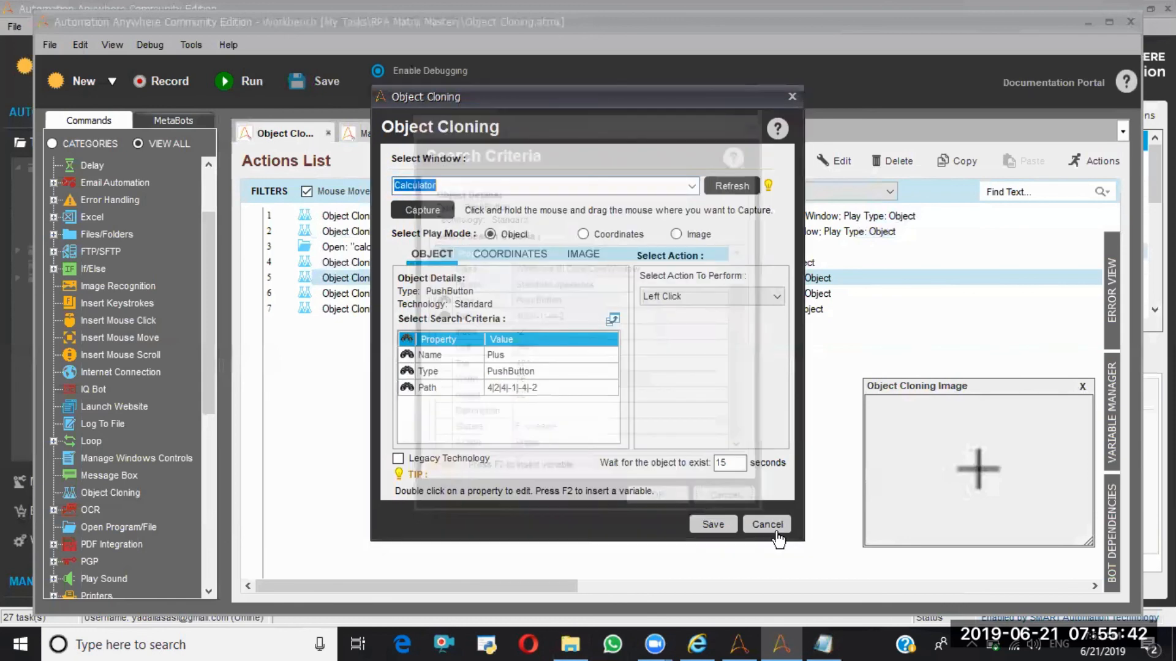
left_click(766, 525)
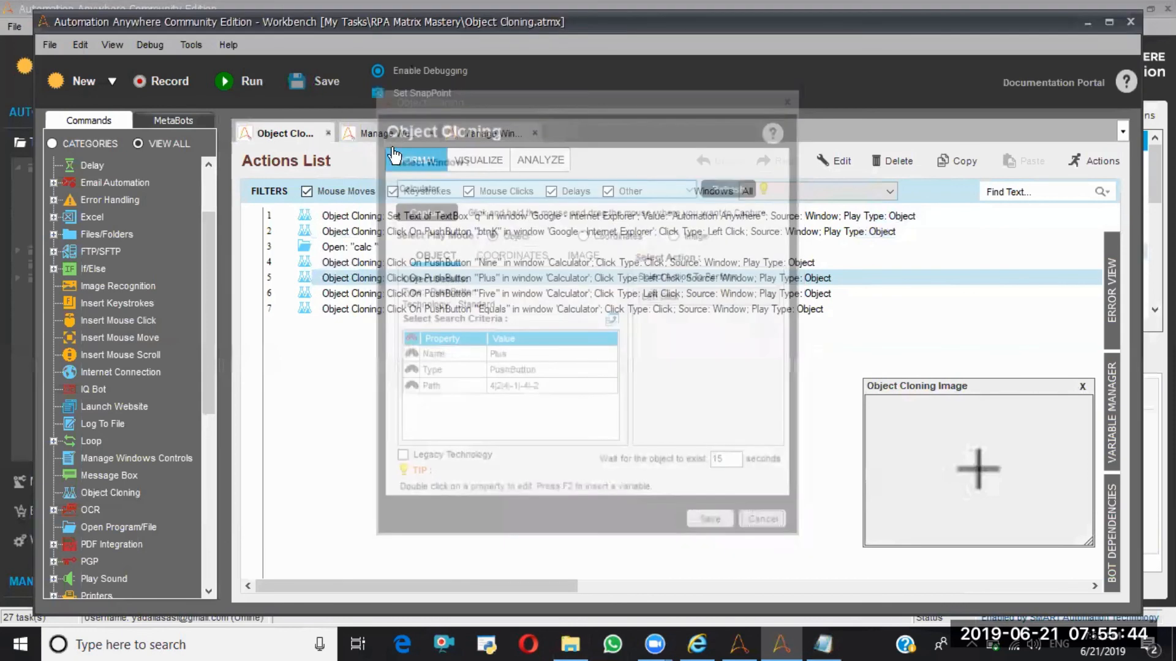
- Review the advanced view of the Set text command in the Manage Web Controls task, including its search properties and page details
left_click(477, 129)
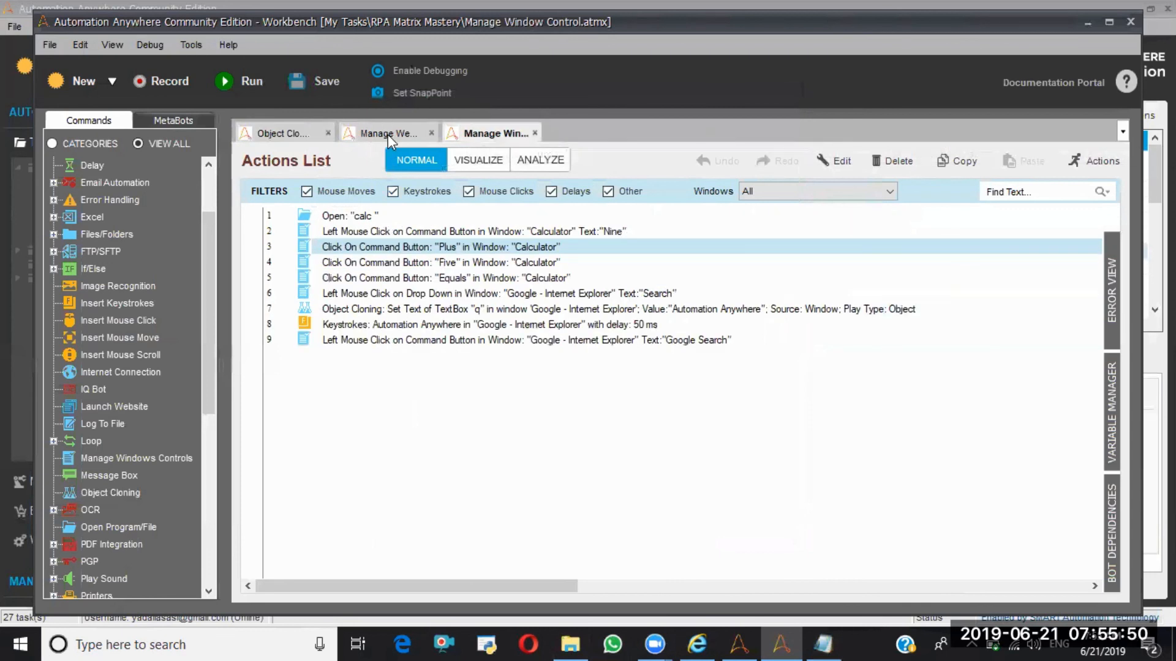
left_click(388, 134)
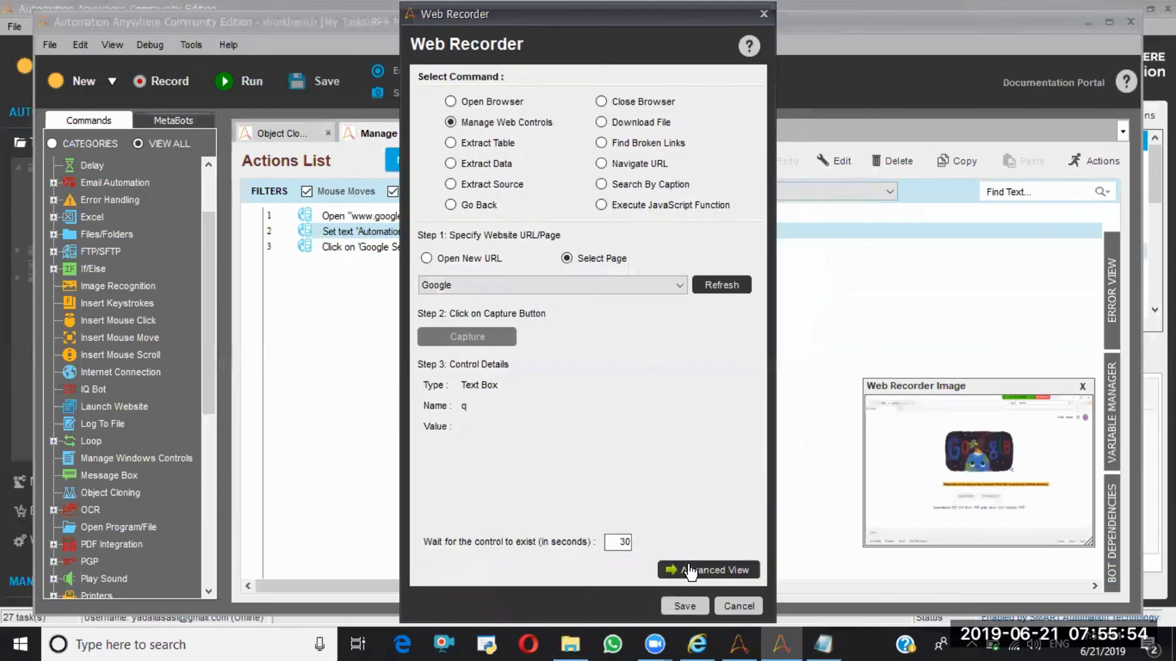
left_click(690, 571)
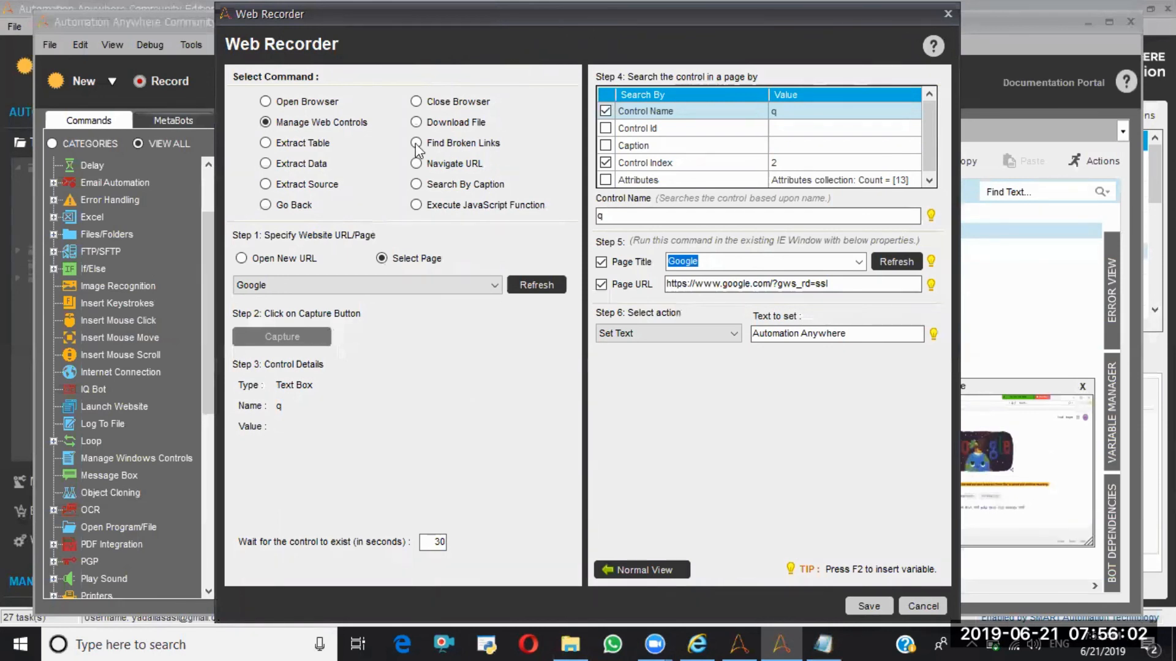
key("Return")
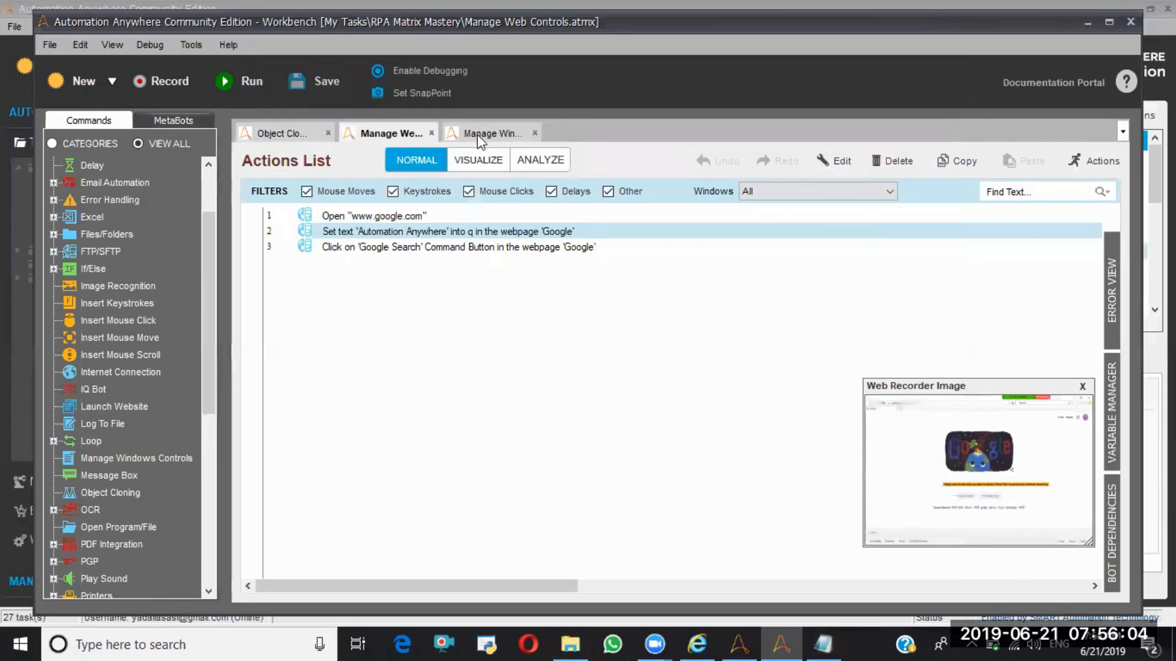
- Start a Manage Windows Controls command for the Calculator window and restrict the capture to the Radio Button control type
left_click(476, 134)
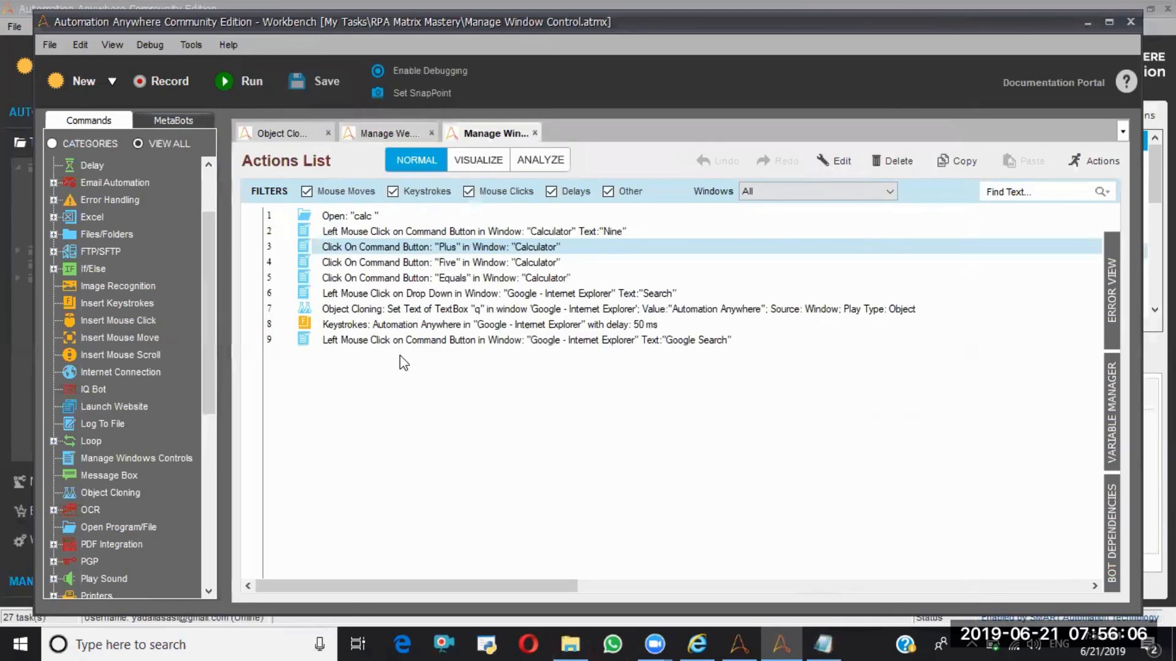
left_click(131, 456)
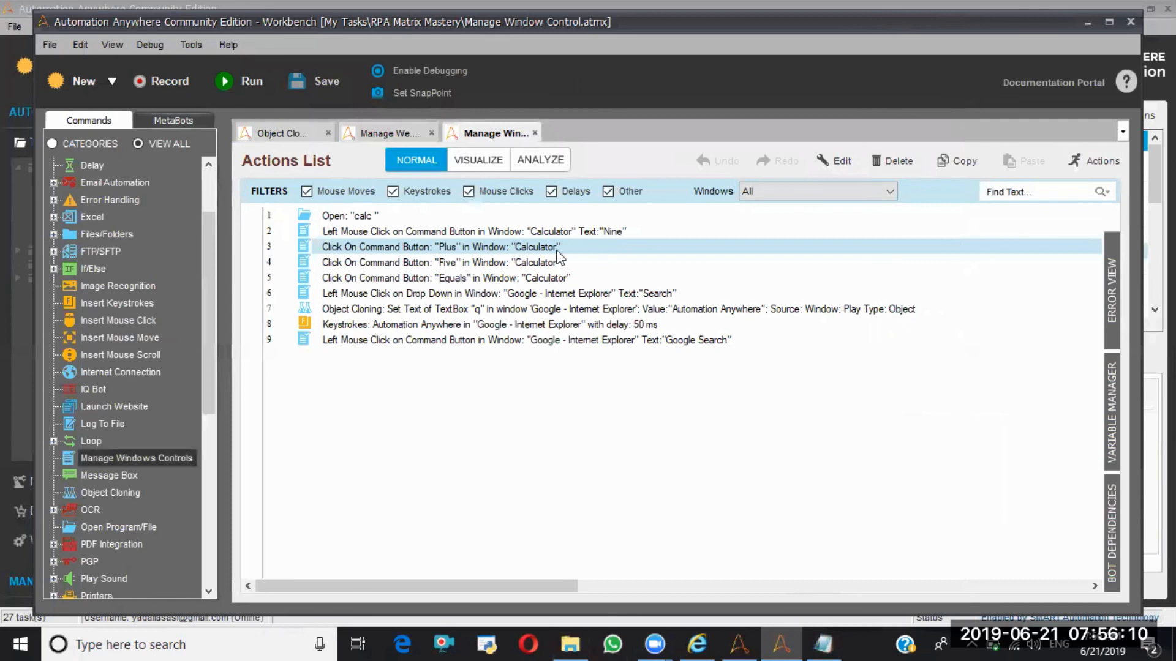
left_click_drag(594, 404, 594, 404)
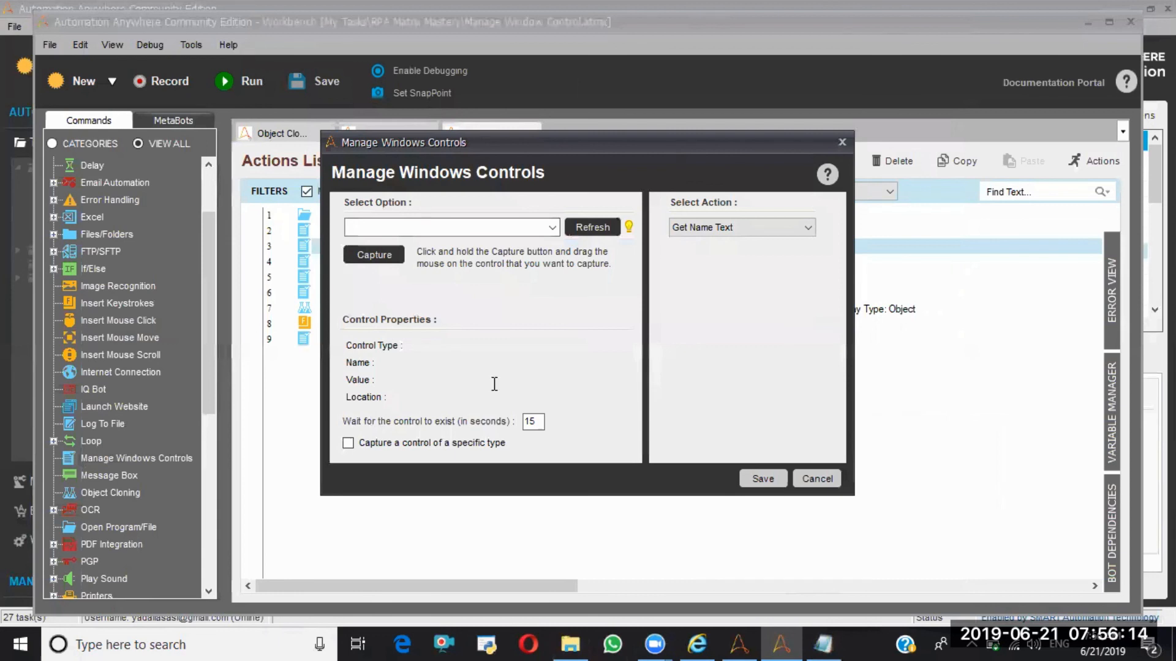
left_click(552, 227)
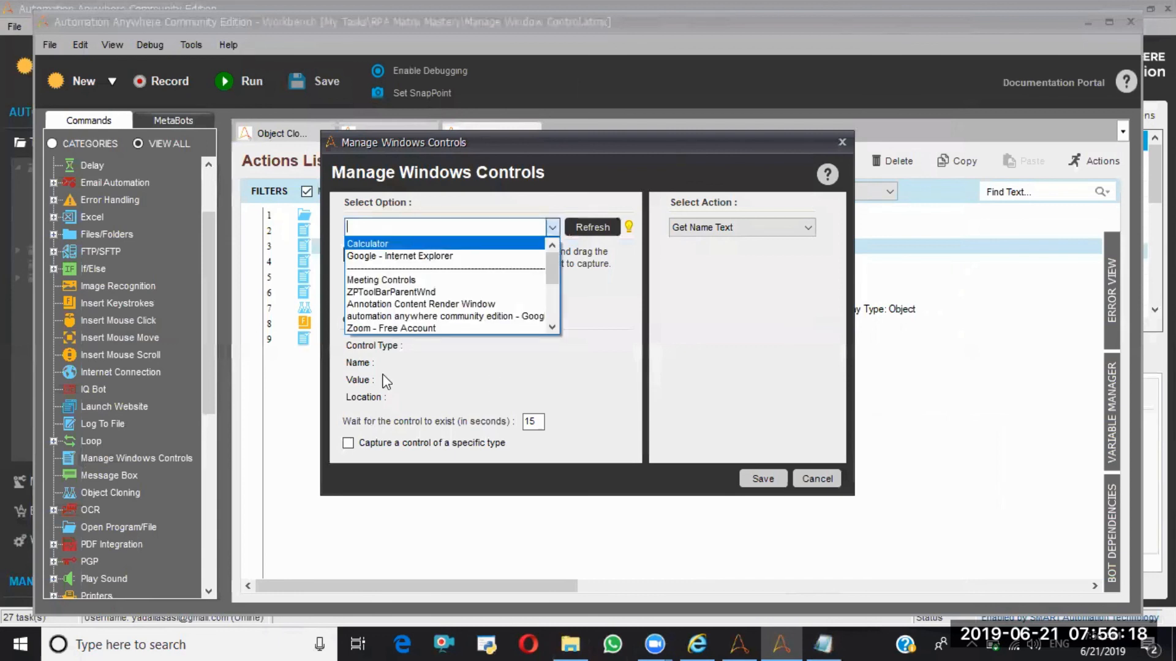
left_click(414, 244)
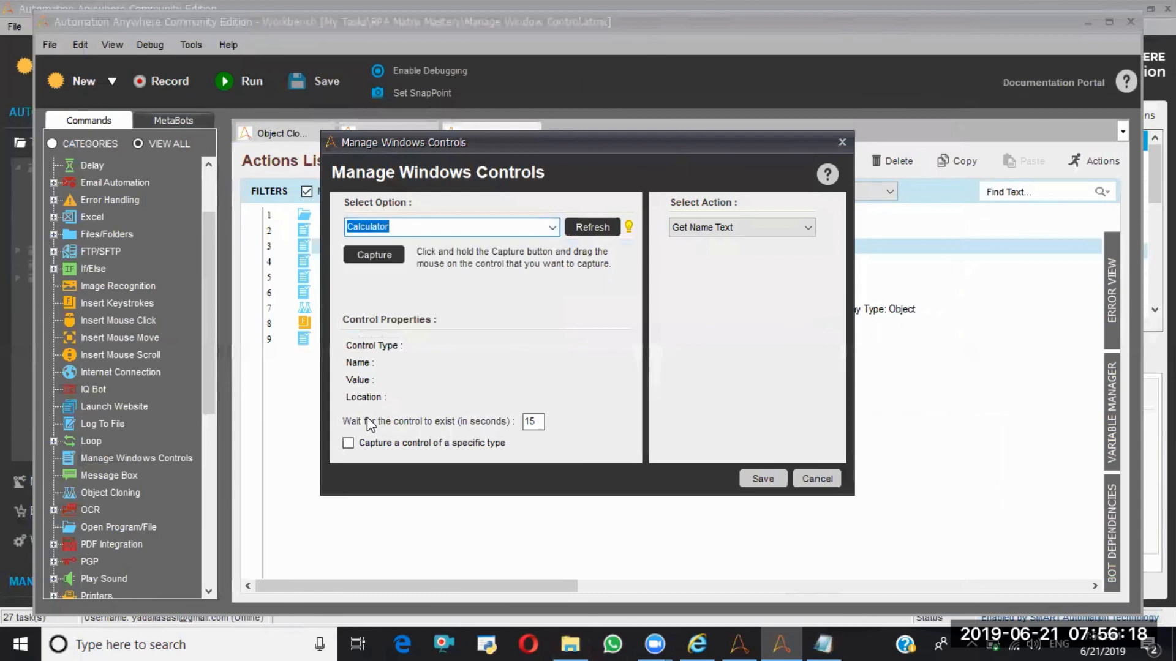
left_click(348, 446)
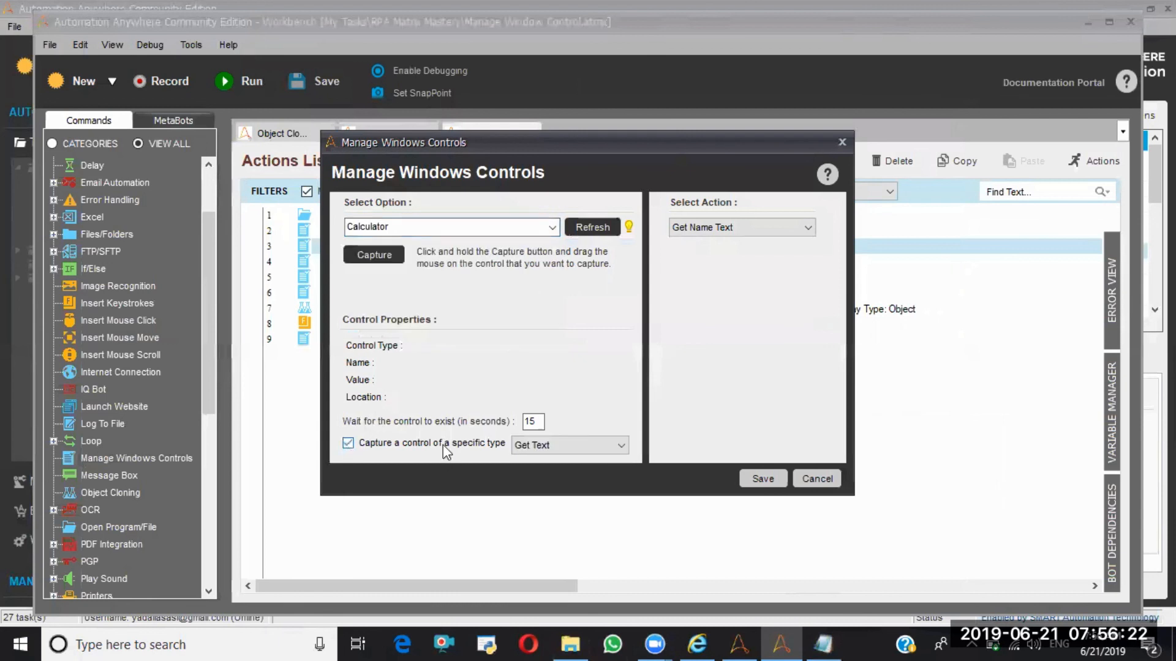
left_click(579, 447)
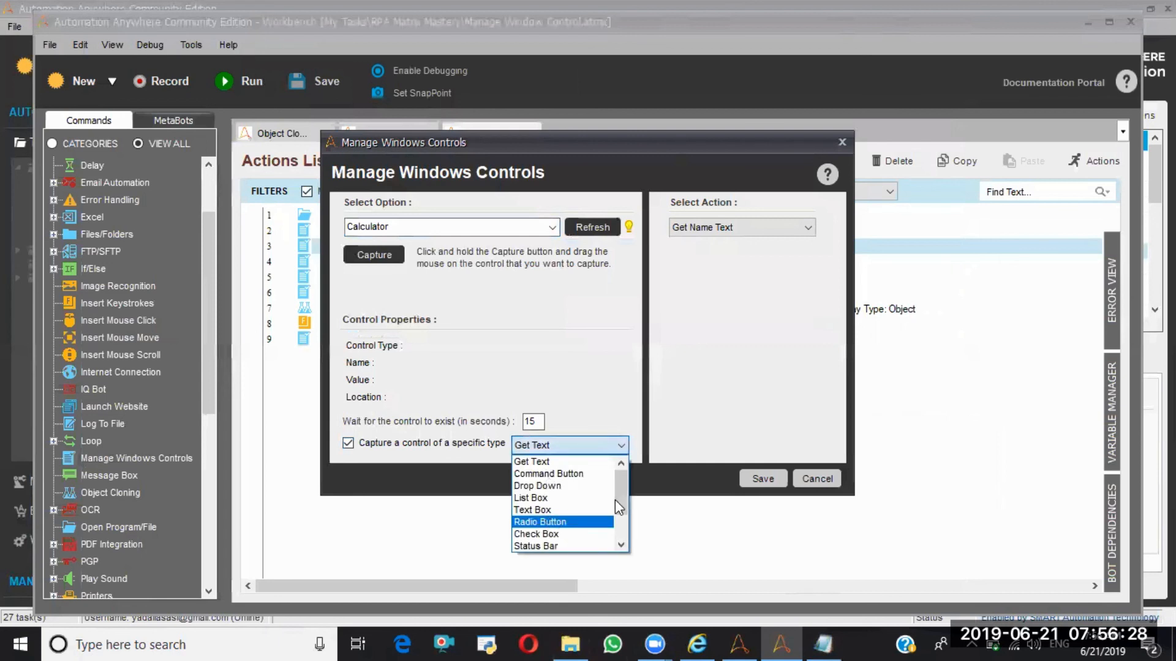
left_click(547, 521)
- Try to capture a control from the Calculator window, and launch Calculator with the command calc
left_click(364, 256)
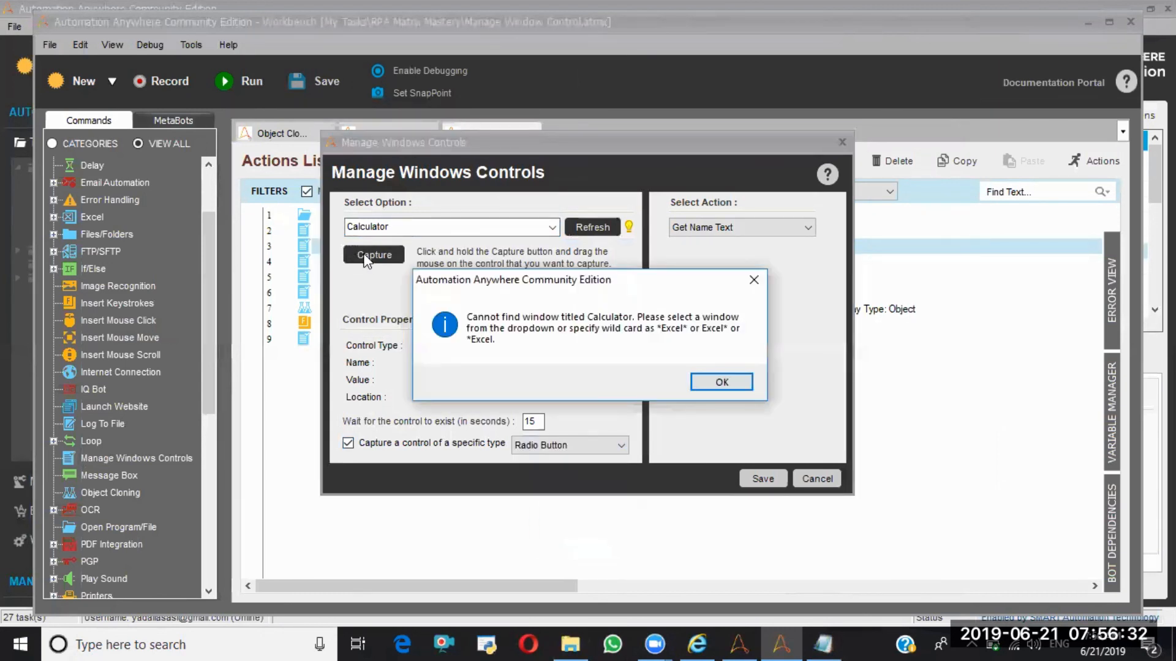
left_click(716, 379)
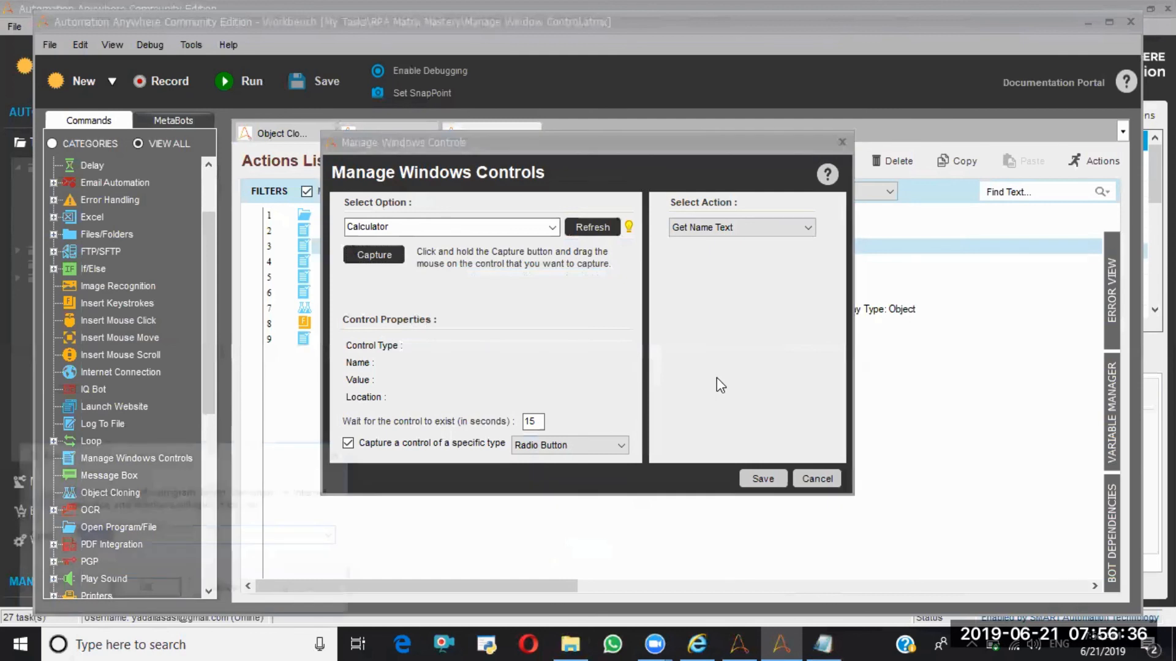
key("super+r")
type("calc")
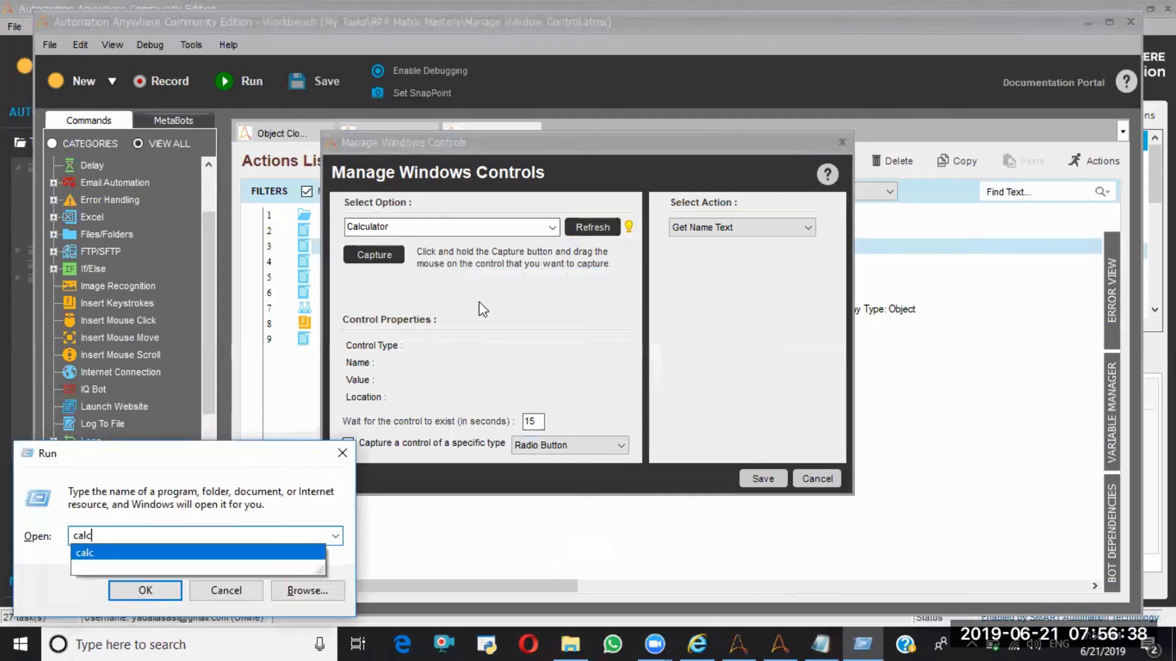
key("Return")
- Capture Calculator's Clear button with the Radio Button type set, and discard the Manage Windows Controls command
left_click_drag(395, 255, 905, 484)
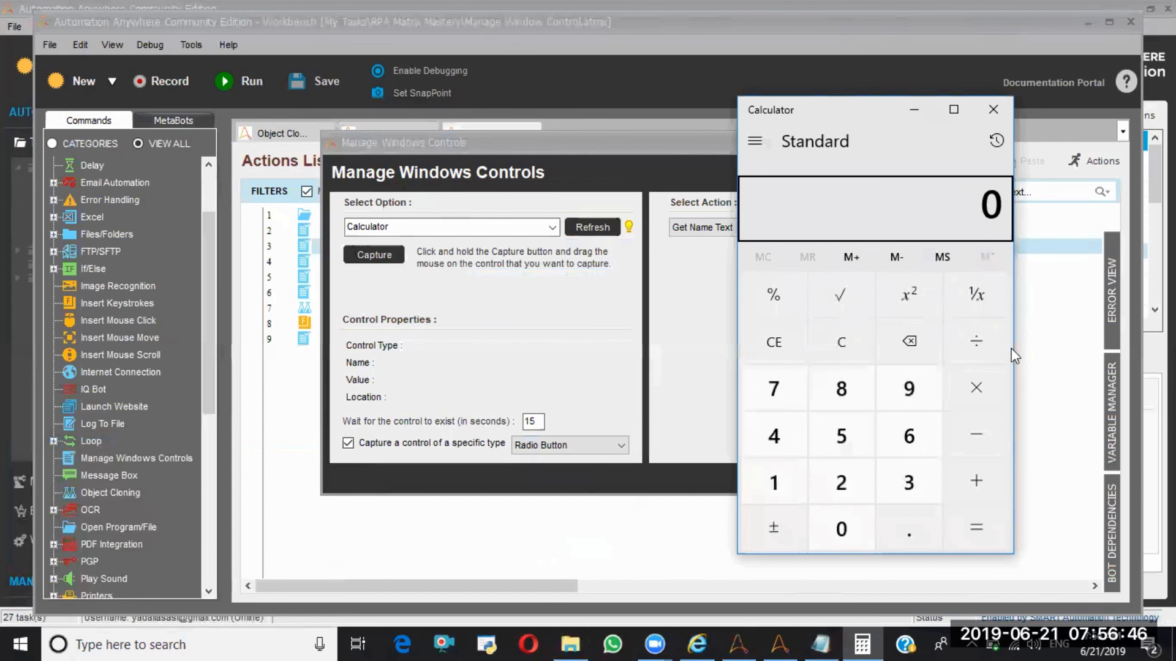
left_click_drag(930, 547, 813, 351)
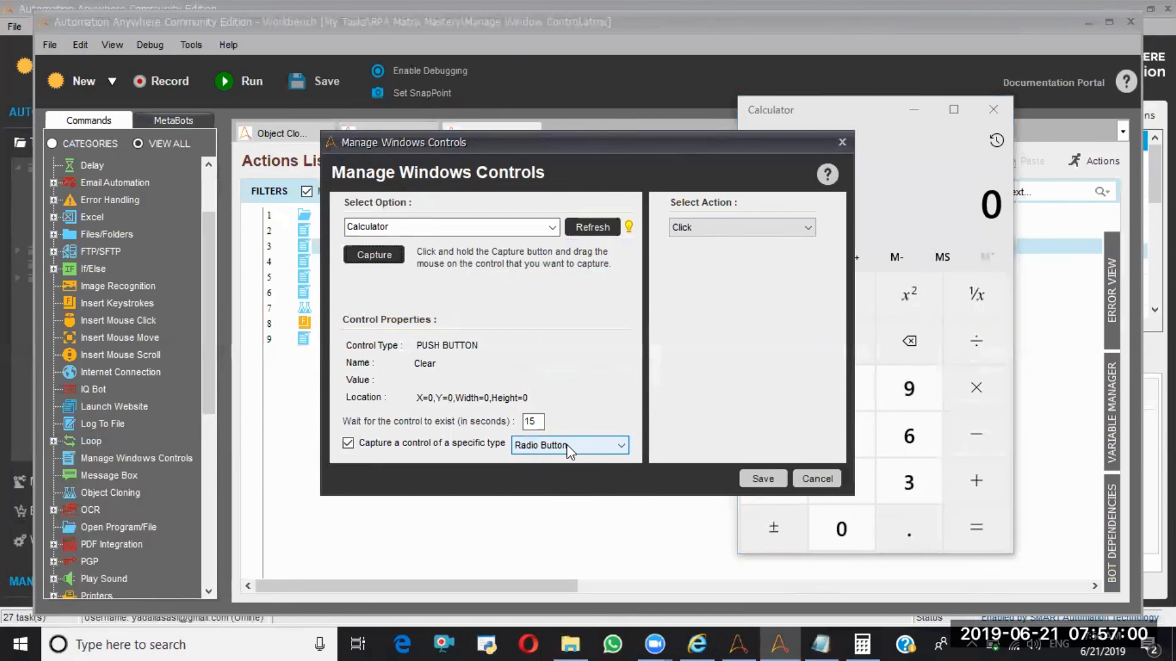
left_click(806, 479)
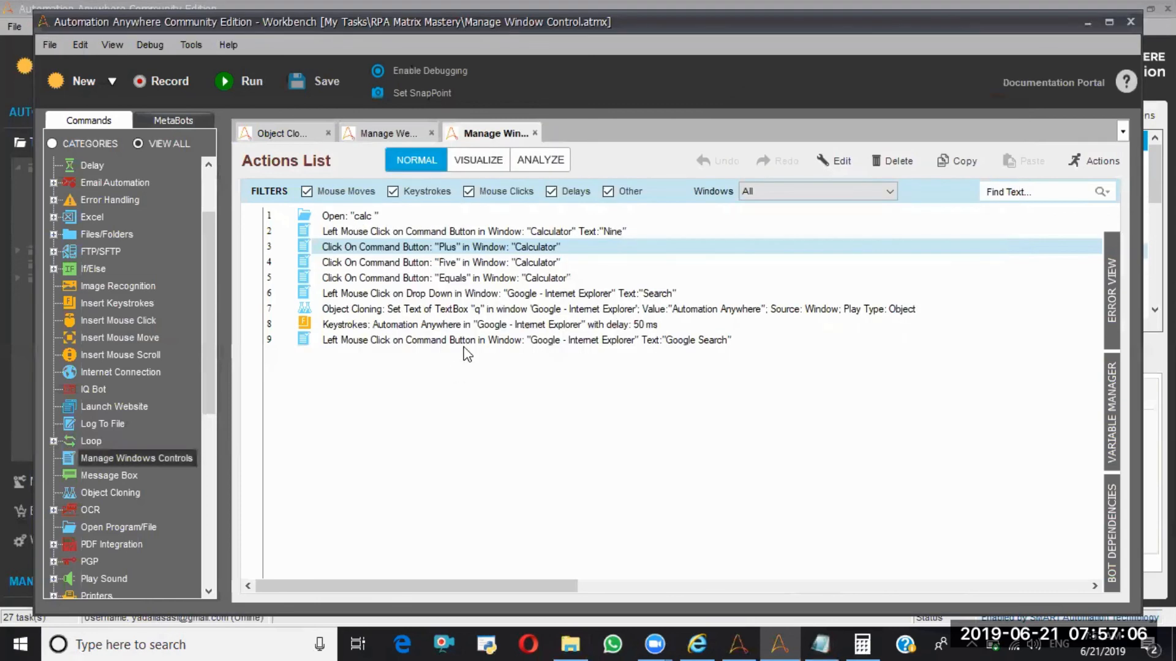
- Compare the action lists of the Object Cloning, Manage Window Control and Manage Web Controls tasks
left_click(273, 134)
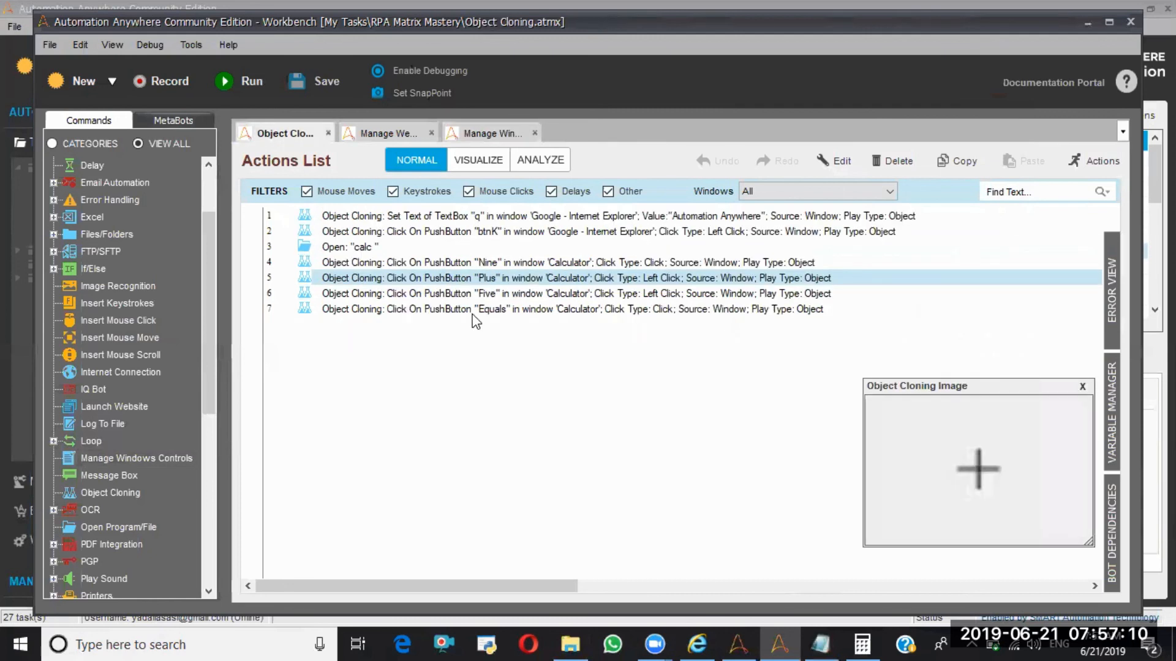
left_click(473, 313)
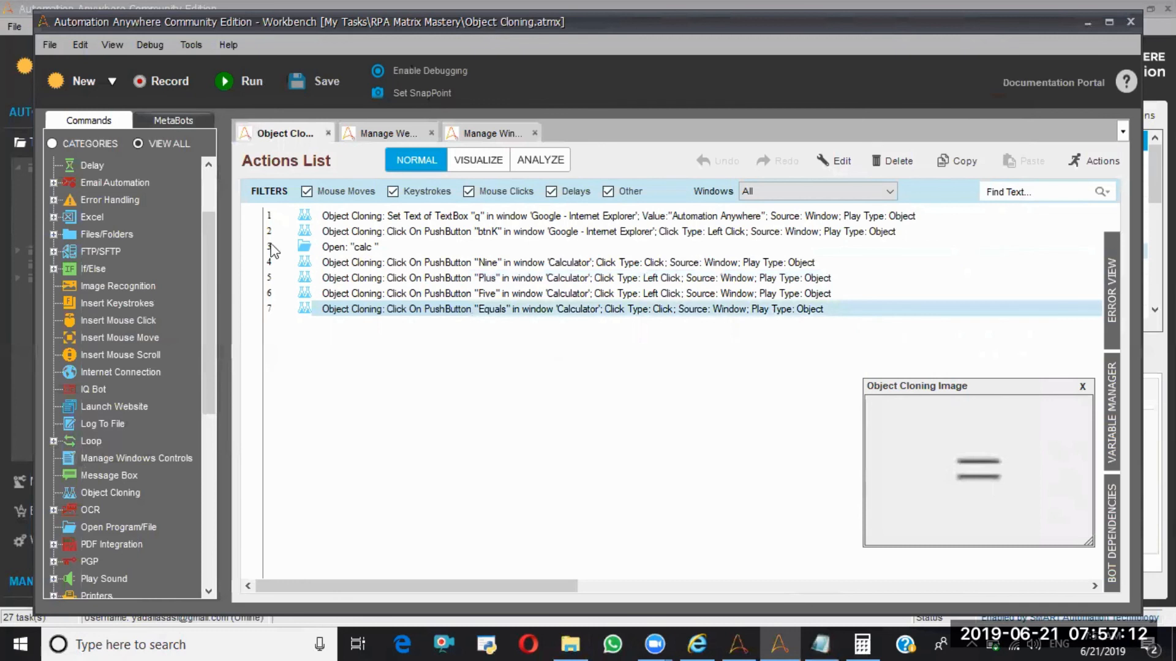
left_click(346, 263)
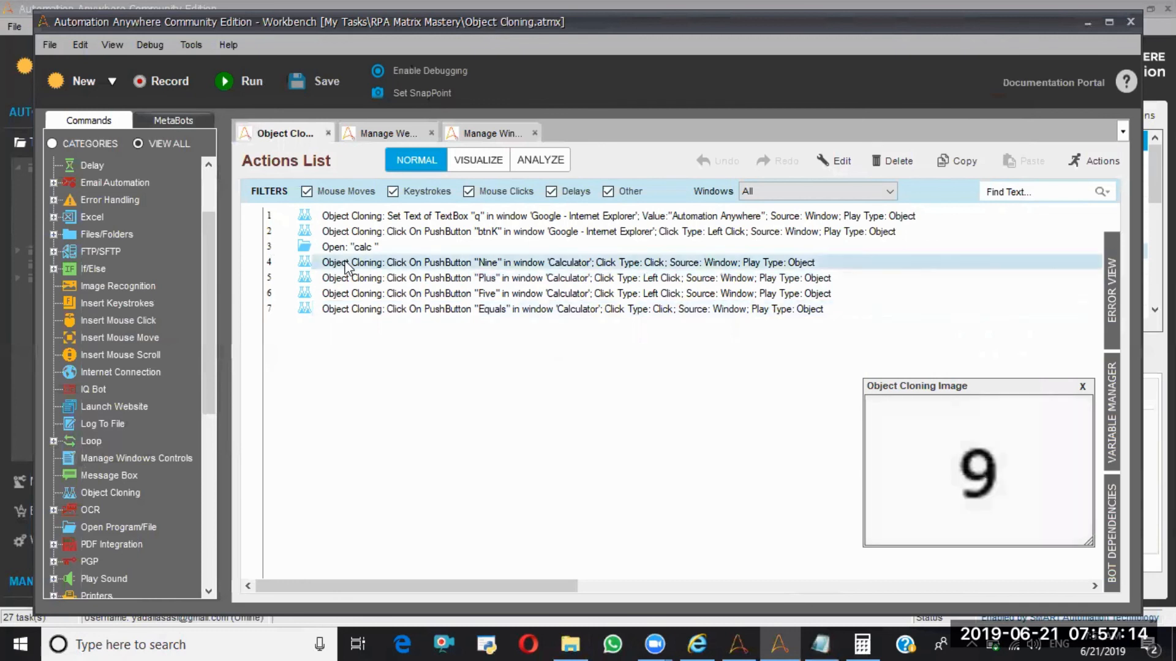
left_click(492, 134)
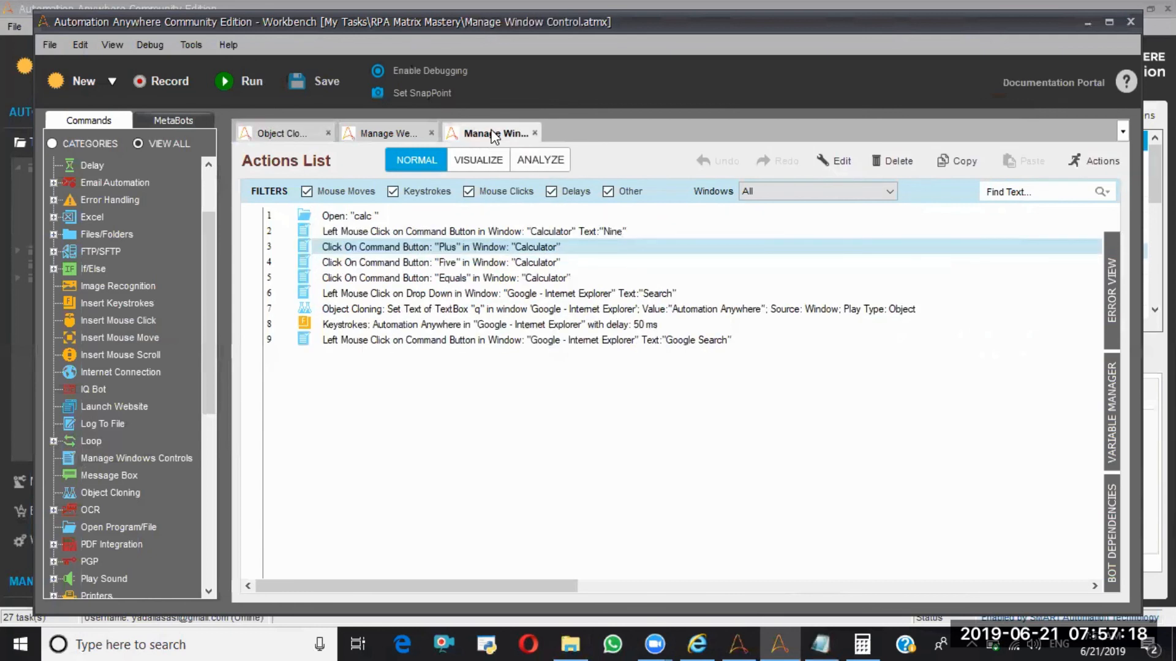
left_click(384, 142)
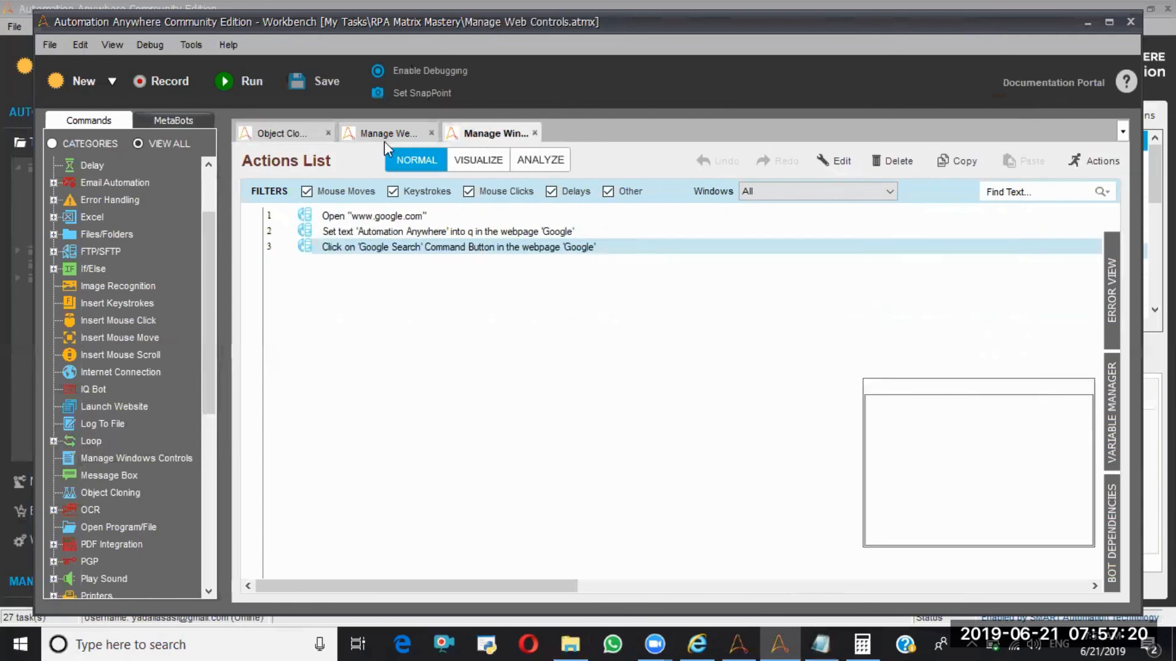